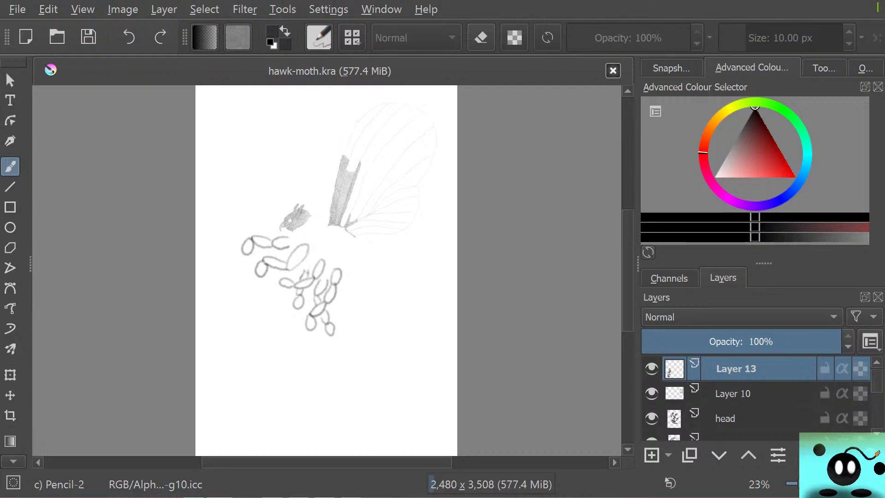
pyautogui.scroll(8, 345, 220)
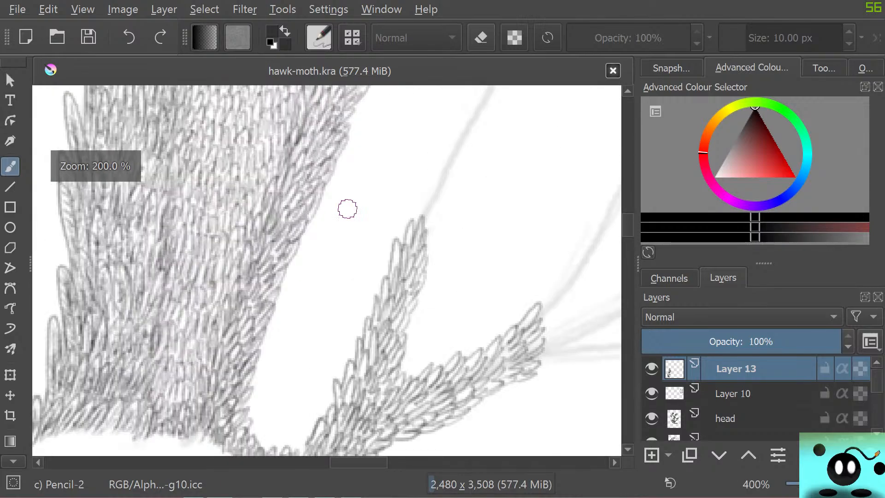
pyautogui.scroll(-10, 347, 209)
pyautogui.scroll(5, 264, 231)
pyautogui.scroll(-6, 265, 231)
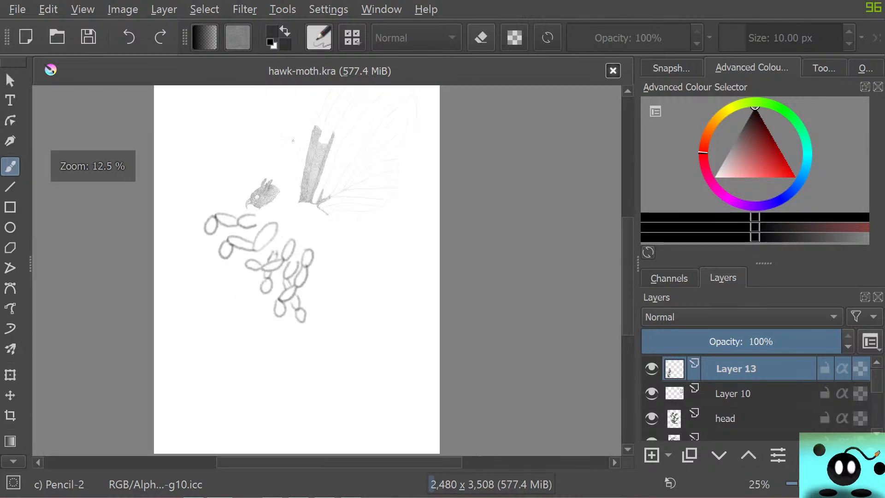
pyautogui.scroll(8, 292, 190)
pyautogui.scroll(-4, 300, 245)
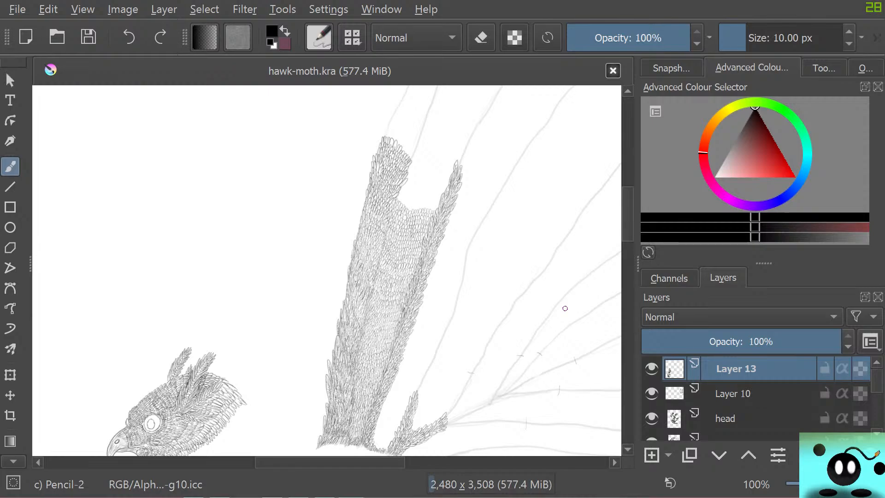
# Step: Reduce the pencil brush size to 5 px for drawing fine feathers on the wing
pyautogui.moveTo(565, 308)
pyautogui.mouseDown()
pyautogui.moveTo(565, 461)
pyautogui.moveTo(565, 449)
pyautogui.mouseUp()
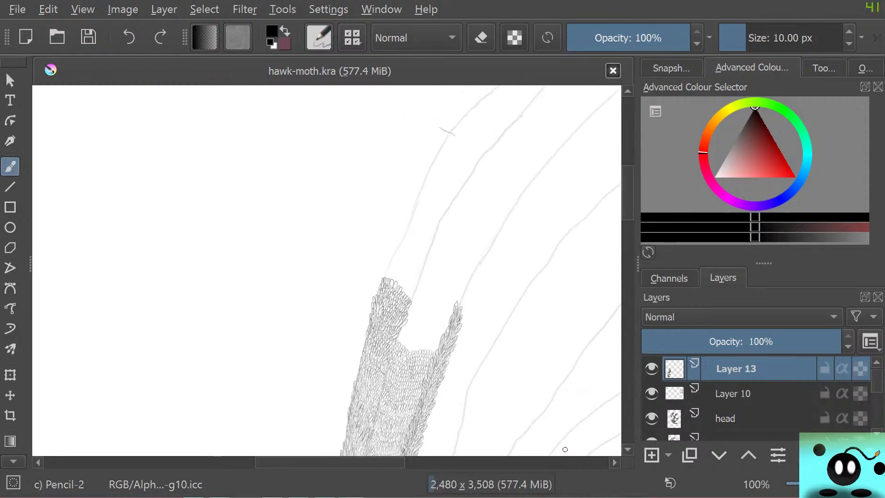
pyautogui.press('[')
pyautogui.press('[')
pyautogui.press('[')
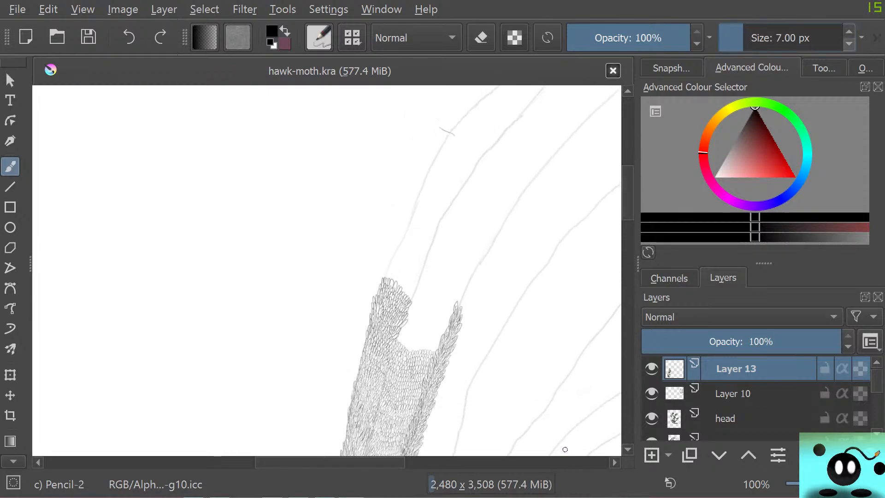
pyautogui.press('[')
pyautogui.press('[')
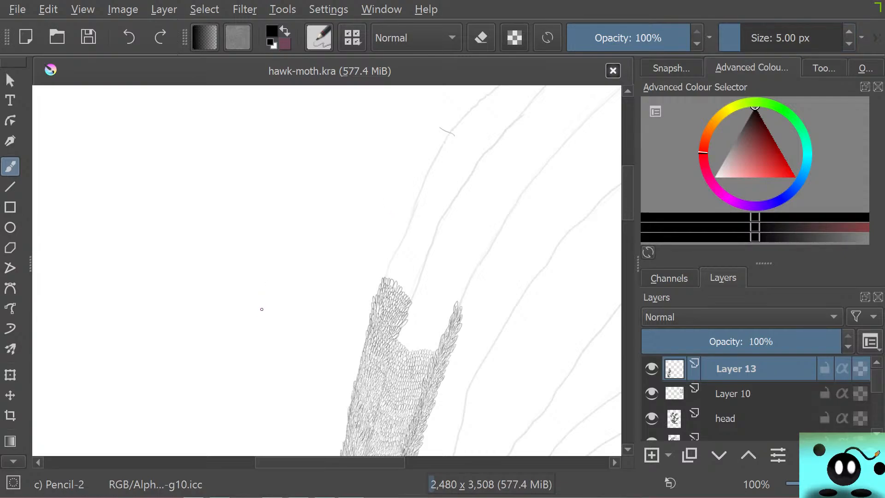
pyautogui.click(258, 322)
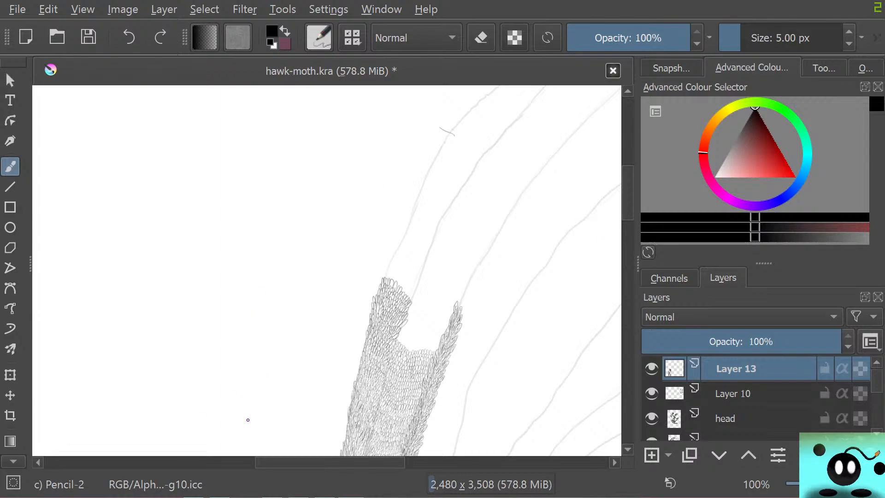
# Step: Draw rows of small overlapping feathers across the bottom of the notch between the wing's two feathered edges
pyautogui.scroll(-2, 403, 301)
pyautogui.scroll(4, 391, 346)
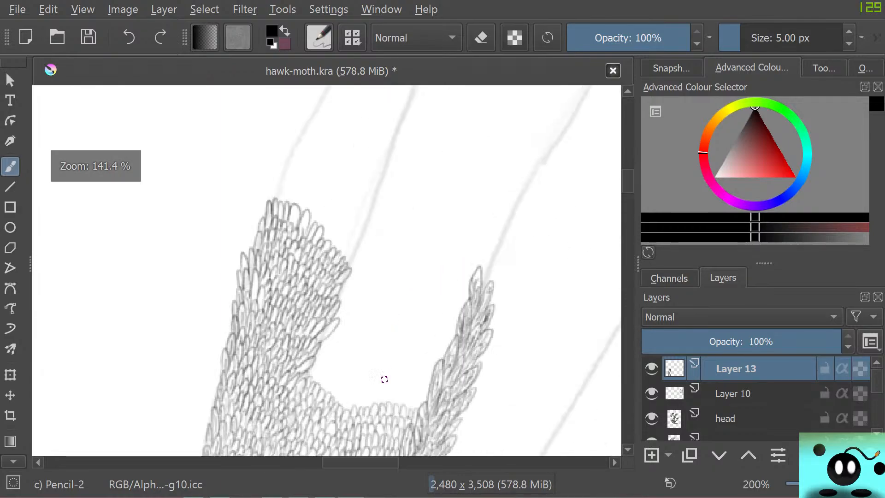
pyautogui.scroll(1, 391, 410)
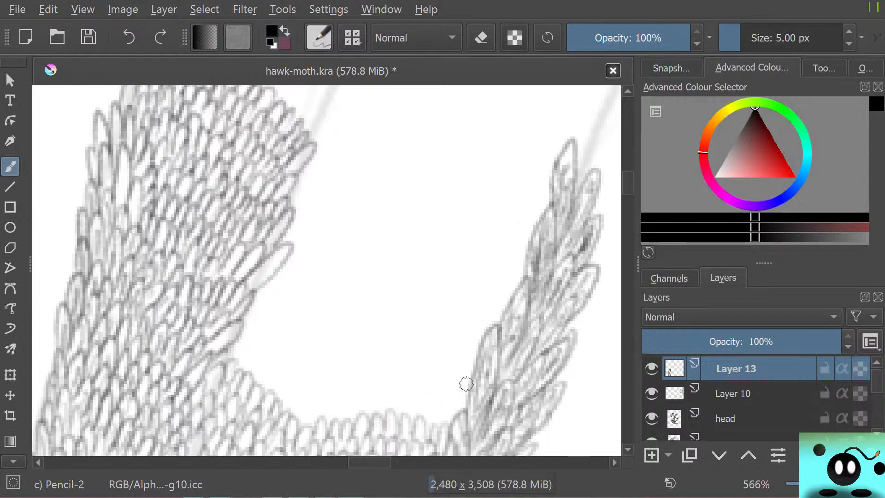
pyautogui.moveTo(464, 406)
pyautogui.mouseDown()
pyautogui.moveTo(449, 418)
pyautogui.moveTo(448, 390)
pyautogui.moveTo(437, 419)
pyautogui.moveTo(429, 407)
pyautogui.moveTo(419, 417)
pyautogui.moveTo(406, 408)
pyautogui.moveTo(413, 417)
pyautogui.moveTo(391, 398)
pyautogui.moveTo(378, 409)
pyautogui.moveTo(379, 389)
pyautogui.moveTo(342, 411)
pyautogui.moveTo(351, 417)
pyautogui.moveTo(348, 391)
pyautogui.moveTo(323, 421)
pyautogui.moveTo(315, 421)
pyautogui.moveTo(318, 392)
pyautogui.moveTo(297, 423)
pyautogui.moveTo(273, 402)
pyautogui.moveTo(290, 412)
pyautogui.moveTo(278, 405)
pyautogui.moveTo(283, 385)
pyautogui.moveTo(268, 392)
pyautogui.moveTo(273, 368)
pyautogui.moveTo(256, 383)
pyautogui.moveTo(255, 366)
pyautogui.moveTo(243, 371)
pyautogui.moveTo(234, 356)
pyautogui.moveTo(250, 356)
pyautogui.moveTo(236, 359)
pyautogui.moveTo(232, 348)
pyautogui.moveTo(236, 322)
pyautogui.moveTo(251, 313)
pyautogui.moveTo(244, 343)
pyautogui.moveTo(258, 328)
pyautogui.moveTo(257, 347)
pyautogui.moveTo(268, 337)
pyautogui.moveTo(261, 355)
pyautogui.moveTo(259, 335)
pyautogui.moveTo(270, 365)
pyautogui.moveTo(272, 342)
pyautogui.moveTo(272, 370)
pyautogui.moveTo(296, 381)
pyautogui.moveTo(299, 360)
pyautogui.moveTo(295, 381)
pyautogui.moveTo(313, 368)
pyautogui.moveTo(311, 388)
pyautogui.moveTo(325, 372)
pyautogui.moveTo(324, 390)
pyautogui.moveTo(338, 376)
pyautogui.moveTo(339, 387)
pyautogui.moveTo(353, 391)
pyautogui.moveTo(389, 369)
pyautogui.moveTo(417, 391)
pyautogui.moveTo(443, 370)
pyautogui.moveTo(448, 387)
pyautogui.moveTo(461, 365)
pyautogui.moveTo(475, 373)
pyautogui.moveTo(476, 345)
pyautogui.moveTo(407, 369)
pyautogui.moveTo(441, 343)
pyautogui.moveTo(423, 340)
pyautogui.moveTo(411, 367)
pyautogui.moveTo(357, 366)
pyautogui.moveTo(352, 341)
pyautogui.moveTo(342, 371)
pyautogui.moveTo(300, 361)
pyautogui.moveTo(258, 316)
pyautogui.moveTo(277, 339)
pyautogui.moveTo(261, 324)
pyautogui.moveTo(262, 300)
pyautogui.moveTo(257, 306)
pyautogui.moveTo(272, 288)
pyautogui.moveTo(303, 310)
pyautogui.moveTo(308, 339)
pyautogui.moveTo(329, 346)
pyautogui.moveTo(335, 337)
pyautogui.moveTo(361, 347)
pyautogui.moveTo(409, 322)
pyautogui.moveTo(424, 340)
pyautogui.moveTo(452, 328)
pyautogui.moveTo(458, 340)
pyautogui.moveTo(500, 302)
pyautogui.moveTo(473, 313)
pyautogui.moveTo(458, 300)
pyautogui.moveTo(389, 324)
pyautogui.moveTo(372, 312)
pyautogui.moveTo(352, 331)
pyautogui.moveTo(307, 307)
pyautogui.moveTo(289, 280)
pyautogui.mouseUp()
# Step: Shade the feathers below the notch's left edge and on the wing's left side with short pencil strokes
pyautogui.moveTo(371, 462); pyautogui.dragTo(353, 463)
pyautogui.moveTo(627, 178); pyautogui.dragTo(627, 185)
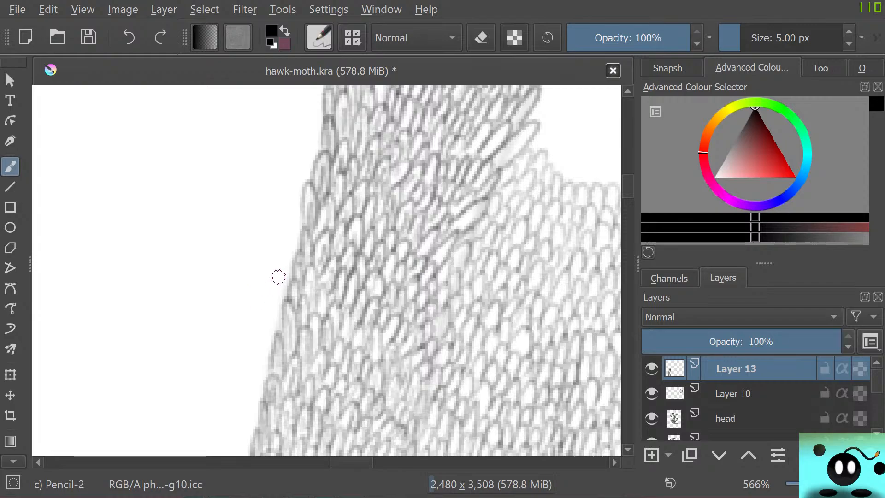
pyautogui.moveTo(499, 162); pyautogui.dragTo(518, 139)
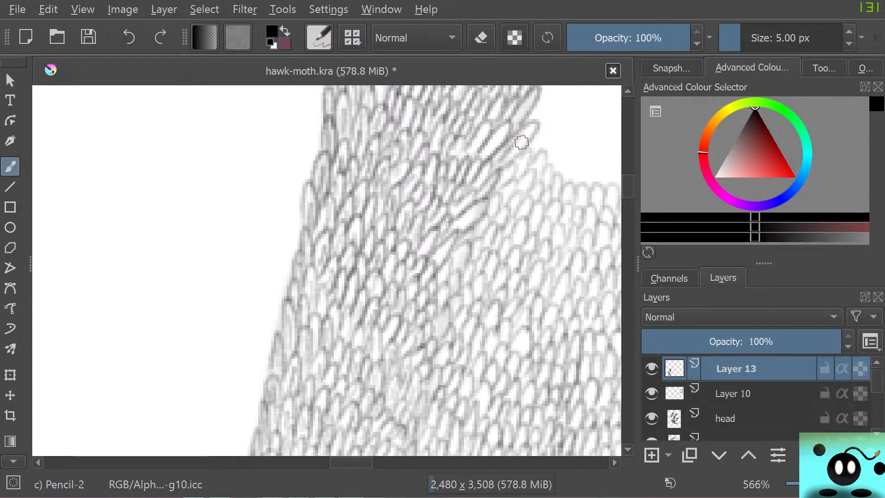
pyautogui.moveTo(473, 210)
pyautogui.mouseDown()
pyautogui.moveTo(454, 226)
pyautogui.moveTo(474, 204)
pyautogui.mouseUp()
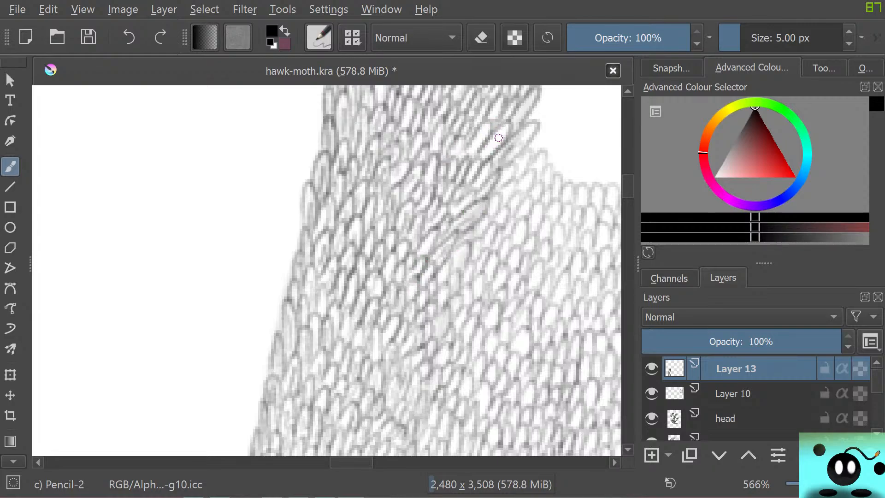
pyautogui.moveTo(499, 138); pyautogui.dragTo(465, 159)
pyautogui.moveTo(529, 99)
pyautogui.mouseDown()
pyautogui.moveTo(485, 149)
pyautogui.moveTo(494, 151)
pyautogui.mouseUp()
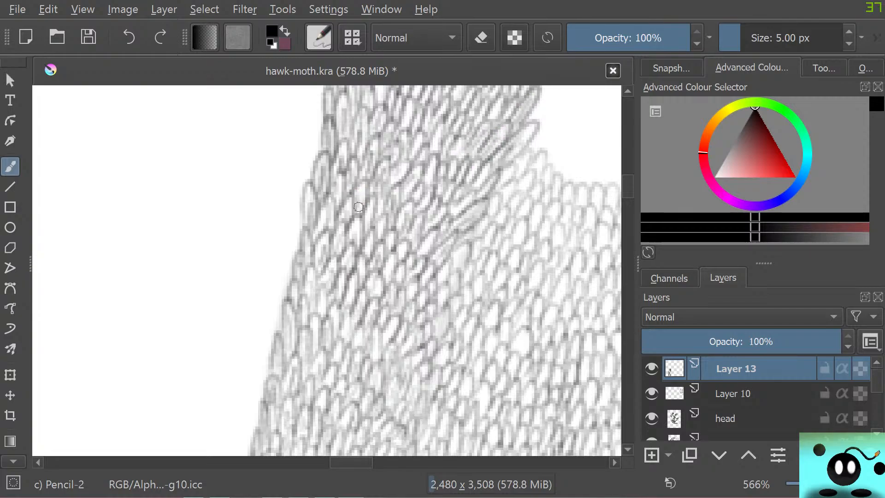
pyautogui.moveTo(360, 198); pyautogui.dragTo(341, 224)
# Step: Shade the feathers at the top of the wing's left feathered section with short pencil strokes
pyautogui.scroll(5, 327, 270)
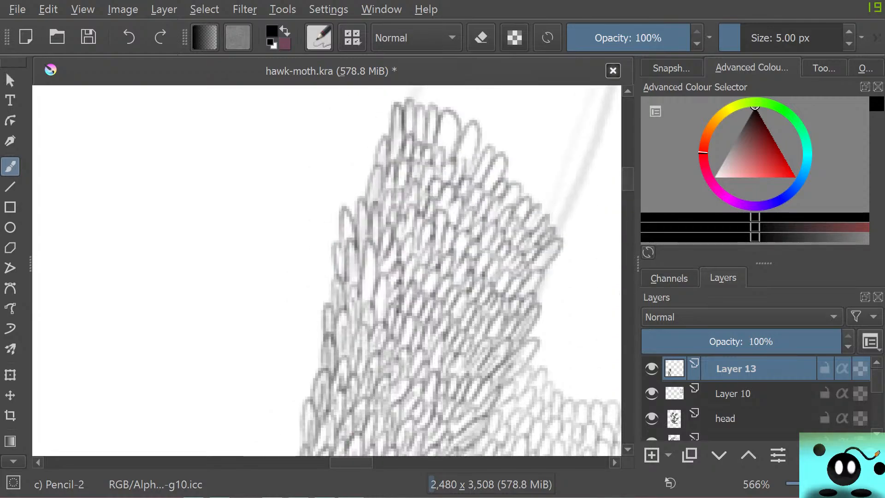
pyautogui.moveTo(447, 149)
pyautogui.mouseDown()
pyautogui.moveTo(450, 117)
pyautogui.moveTo(441, 159)
pyautogui.moveTo(465, 162)
pyautogui.moveTo(470, 136)
pyautogui.moveTo(463, 155)
pyautogui.mouseUp()
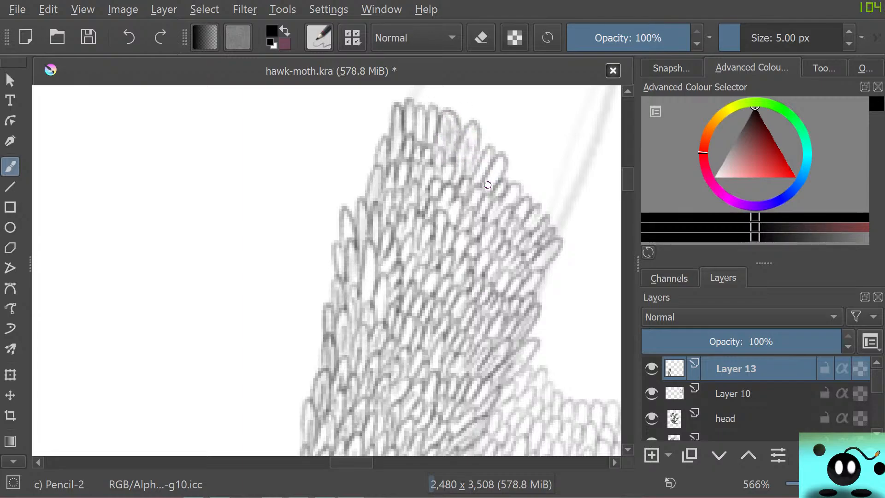
pyautogui.moveTo(487, 185)
pyautogui.mouseDown()
pyautogui.moveTo(499, 165)
pyautogui.moveTo(484, 194)
pyautogui.mouseUp()
pyautogui.moveTo(484, 159); pyautogui.dragTo(472, 185)
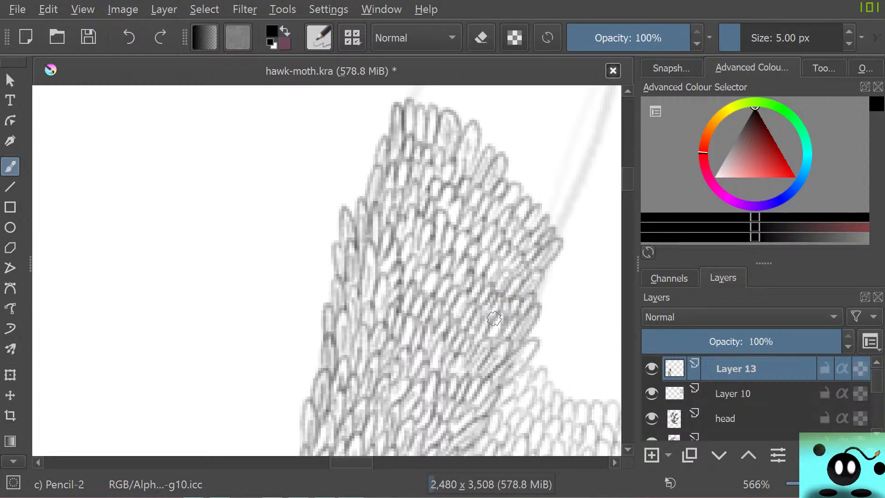
# Step: Fill the notch further upward with more rows of small feathers, from the left feathered section to the right one
pyautogui.moveTo(346, 462); pyautogui.dragTo(366, 462)
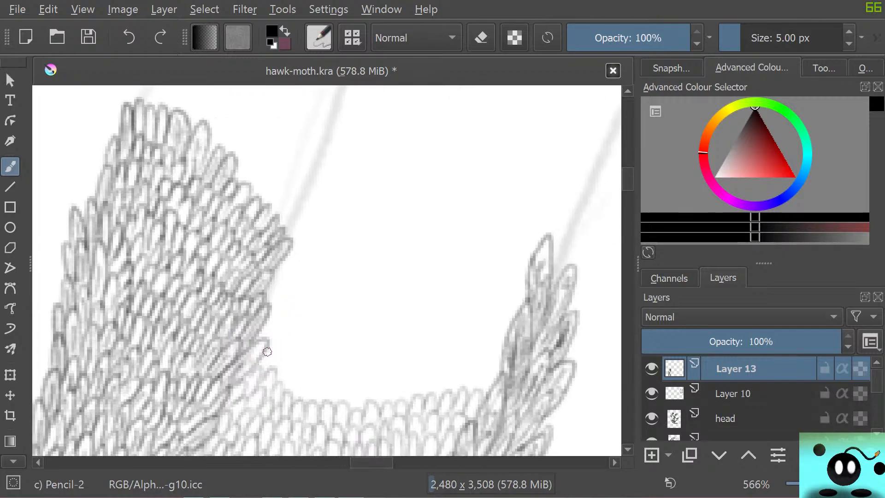
pyautogui.moveTo(271, 346)
pyautogui.mouseDown()
pyautogui.moveTo(269, 373)
pyautogui.moveTo(281, 372)
pyautogui.moveTo(291, 391)
pyautogui.moveTo(301, 377)
pyautogui.moveTo(303, 397)
pyautogui.moveTo(317, 378)
pyautogui.moveTo(321, 397)
pyautogui.moveTo(347, 404)
pyautogui.moveTo(360, 387)
pyautogui.moveTo(365, 403)
pyautogui.moveTo(383, 392)
pyautogui.moveTo(394, 400)
pyautogui.moveTo(405, 378)
pyautogui.moveTo(407, 390)
pyautogui.moveTo(423, 373)
pyautogui.moveTo(428, 389)
pyautogui.moveTo(448, 372)
pyautogui.moveTo(449, 390)
pyautogui.moveTo(479, 387)
pyautogui.moveTo(491, 369)
pyautogui.moveTo(492, 391)
pyautogui.mouseUp()
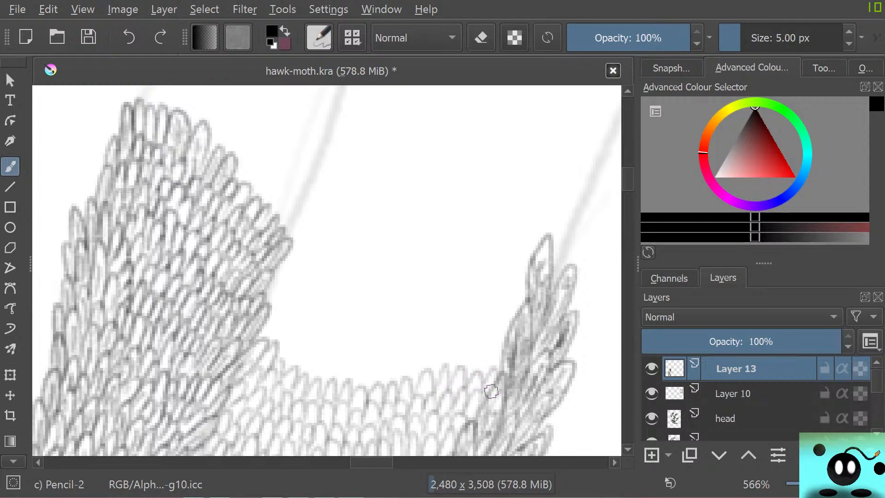
pyautogui.moveTo(491, 391)
pyautogui.mouseDown()
pyautogui.moveTo(484, 337)
pyautogui.moveTo(506, 366)
pyautogui.moveTo(493, 358)
pyautogui.moveTo(500, 369)
pyautogui.moveTo(469, 369)
pyautogui.moveTo(468, 346)
pyautogui.moveTo(444, 354)
pyautogui.moveTo(454, 369)
pyautogui.moveTo(452, 353)
pyautogui.moveTo(443, 373)
pyautogui.moveTo(436, 351)
pyautogui.moveTo(427, 367)
pyautogui.moveTo(432, 348)
pyautogui.moveTo(399, 381)
pyautogui.moveTo(419, 369)
pyautogui.moveTo(401, 380)
pyautogui.moveTo(401, 364)
pyautogui.moveTo(385, 383)
pyautogui.moveTo(376, 367)
pyautogui.moveTo(352, 367)
pyautogui.moveTo(366, 384)
pyautogui.moveTo(355, 382)
pyautogui.moveTo(356, 372)
pyautogui.moveTo(319, 377)
pyautogui.moveTo(329, 367)
pyautogui.moveTo(321, 383)
pyautogui.moveTo(328, 364)
pyautogui.moveTo(300, 378)
pyautogui.moveTo(278, 362)
pyautogui.moveTo(300, 367)
pyautogui.moveTo(278, 359)
pyautogui.moveTo(288, 336)
pyautogui.moveTo(260, 344)
pyautogui.moveTo(271, 331)
pyautogui.moveTo(262, 326)
pyautogui.moveTo(273, 289)
pyautogui.moveTo(262, 292)
pyautogui.moveTo(273, 284)
pyautogui.moveTo(268, 312)
pyautogui.moveTo(282, 302)
pyautogui.moveTo(275, 323)
pyautogui.moveTo(294, 308)
pyautogui.moveTo(288, 336)
pyautogui.moveTo(304, 328)
pyautogui.moveTo(299, 344)
pyautogui.moveTo(342, 363)
pyautogui.moveTo(362, 368)
pyautogui.moveTo(350, 358)
pyautogui.moveTo(358, 368)
pyautogui.moveTo(365, 349)
pyautogui.moveTo(374, 357)
pyautogui.moveTo(382, 343)
pyautogui.moveTo(388, 357)
pyautogui.moveTo(424, 340)
pyautogui.mouseUp()
pyautogui.moveTo(439, 319)
pyautogui.mouseDown()
pyautogui.moveTo(442, 338)
pyautogui.moveTo(467, 347)
pyautogui.moveTo(473, 336)
pyautogui.moveTo(491, 352)
pyautogui.moveTo(514, 306)
pyautogui.moveTo(507, 323)
pyautogui.moveTo(490, 326)
pyautogui.moveTo(491, 313)
pyautogui.moveTo(478, 326)
pyautogui.moveTo(476, 316)
pyautogui.moveTo(456, 322)
pyautogui.moveTo(456, 300)
pyautogui.moveTo(448, 320)
pyautogui.moveTo(419, 324)
pyautogui.moveTo(415, 313)
pyautogui.moveTo(438, 289)
pyautogui.moveTo(408, 318)
pyautogui.moveTo(417, 326)
pyautogui.moveTo(403, 338)
pyautogui.moveTo(372, 327)
pyautogui.moveTo(355, 334)
pyautogui.moveTo(365, 325)
pyautogui.moveTo(347, 341)
pyautogui.moveTo(331, 318)
pyautogui.moveTo(317, 323)
pyautogui.moveTo(325, 315)
pyautogui.moveTo(302, 319)
pyautogui.moveTo(307, 303)
pyautogui.moveTo(282, 303)
pyautogui.moveTo(276, 268)
pyautogui.mouseUp()
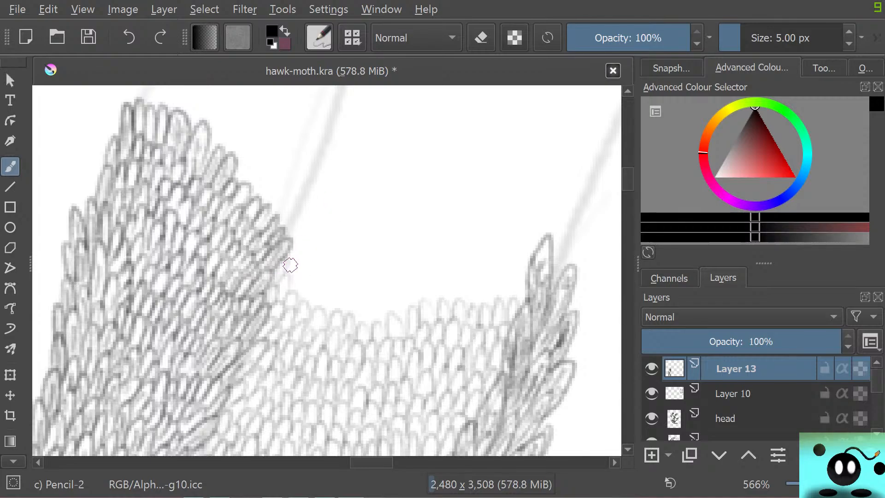
pyautogui.moveTo(290, 265)
pyautogui.mouseDown()
pyautogui.moveTo(292, 292)
pyautogui.moveTo(305, 278)
pyautogui.moveTo(299, 298)
pyautogui.moveTo(309, 302)
pyautogui.moveTo(309, 293)
pyautogui.moveTo(311, 306)
pyautogui.moveTo(334, 281)
pyautogui.moveTo(330, 305)
pyautogui.moveTo(372, 316)
pyautogui.moveTo(358, 322)
pyautogui.moveTo(394, 312)
pyautogui.moveTo(400, 289)
pyautogui.moveTo(393, 315)
pyautogui.moveTo(440, 284)
pyautogui.moveTo(438, 292)
pyautogui.moveTo(454, 286)
pyautogui.moveTo(444, 299)
pyautogui.moveTo(461, 295)
pyautogui.moveTo(476, 306)
pyautogui.moveTo(523, 293)
pyautogui.mouseUp()
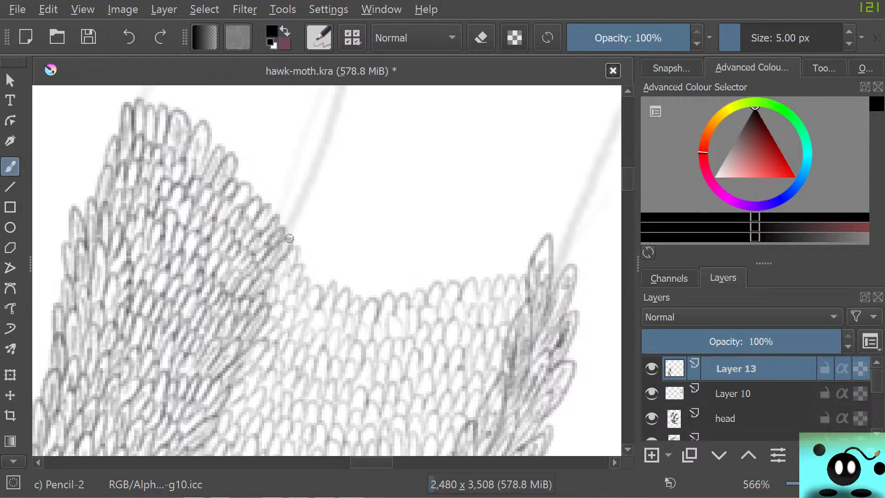
# Step: Add rows of feathers above the slanted top edge of the left section, extending it upward between the wing's guide lines
pyautogui.moveTo(289, 238)
pyautogui.mouseDown()
pyautogui.moveTo(295, 199)
pyautogui.moveTo(273, 215)
pyautogui.moveTo(280, 190)
pyautogui.moveTo(271, 201)
pyautogui.moveTo(249, 186)
pyautogui.moveTo(255, 165)
pyautogui.moveTo(229, 160)
pyautogui.moveTo(239, 175)
pyautogui.moveTo(251, 147)
pyautogui.moveTo(225, 136)
pyautogui.moveTo(230, 159)
pyautogui.moveTo(212, 140)
pyautogui.moveTo(222, 126)
pyautogui.moveTo(199, 125)
pyautogui.moveTo(202, 99)
pyautogui.moveTo(182, 117)
pyautogui.moveTo(171, 109)
pyautogui.moveTo(169, 96)
pyautogui.moveTo(179, 96)
pyautogui.moveTo(156, 108)
pyautogui.moveTo(145, 86)
pyautogui.moveTo(123, 92)
pyautogui.mouseUp()
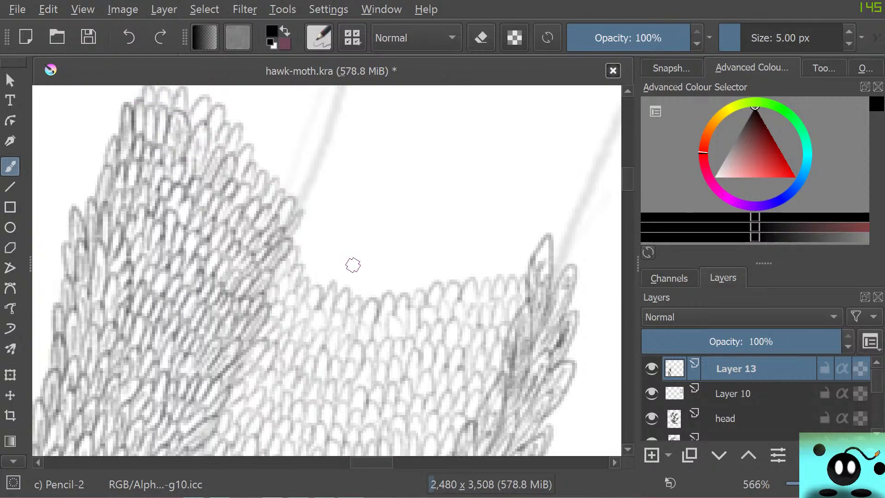
pyautogui.moveTo(628, 179); pyautogui.dragTo(628, 170)
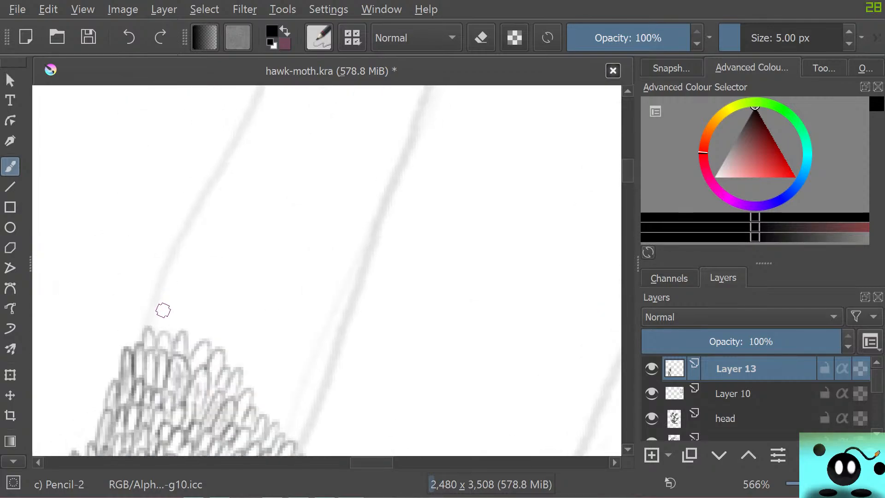
pyautogui.moveTo(132, 344)
pyautogui.mouseDown()
pyautogui.moveTo(137, 285)
pyautogui.moveTo(143, 326)
pyautogui.moveTo(148, 295)
pyautogui.moveTo(158, 334)
pyautogui.moveTo(185, 332)
pyautogui.moveTo(175, 339)
pyautogui.moveTo(201, 302)
pyautogui.moveTo(191, 345)
pyautogui.moveTo(209, 298)
pyautogui.moveTo(197, 347)
pyautogui.moveTo(212, 343)
pyautogui.moveTo(204, 341)
pyautogui.moveTo(227, 367)
pyautogui.moveTo(223, 348)
pyautogui.moveTo(224, 372)
pyautogui.moveTo(262, 337)
pyautogui.moveTo(235, 378)
pyautogui.moveTo(243, 385)
pyautogui.moveTo(261, 350)
pyautogui.moveTo(243, 391)
pyautogui.moveTo(267, 389)
pyautogui.moveTo(256, 404)
pyautogui.moveTo(283, 387)
pyautogui.moveTo(265, 415)
pyautogui.moveTo(287, 394)
pyautogui.moveTo(277, 432)
pyautogui.moveTo(299, 418)
pyautogui.moveTo(279, 411)
pyautogui.moveTo(293, 379)
pyautogui.moveTo(304, 401)
pyautogui.moveTo(301, 412)
pyautogui.moveTo(300, 386)
pyautogui.moveTo(281, 383)
pyautogui.moveTo(292, 365)
pyautogui.moveTo(268, 371)
pyautogui.moveTo(269, 339)
pyautogui.moveTo(277, 345)
pyautogui.moveTo(259, 342)
pyautogui.moveTo(233, 318)
pyautogui.moveTo(232, 301)
pyautogui.moveTo(225, 308)
pyautogui.moveTo(202, 287)
pyautogui.moveTo(214, 255)
pyautogui.moveTo(195, 293)
pyautogui.moveTo(185, 287)
pyautogui.moveTo(184, 249)
pyautogui.moveTo(168, 278)
pyautogui.moveTo(176, 289)
pyautogui.moveTo(162, 258)
pyautogui.moveTo(146, 297)
pyautogui.mouseUp()
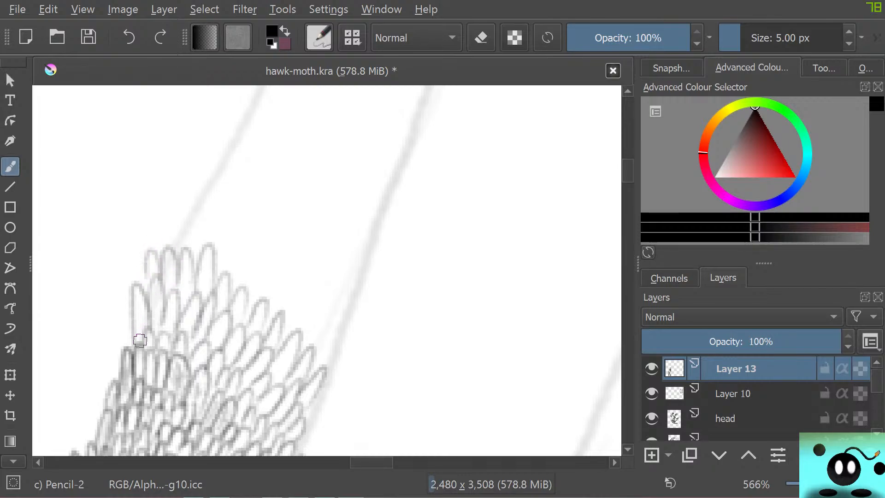
# Step: Shade the feathers in the newly extended upper part of the left section with short pencil strokes
pyautogui.moveTo(141, 335)
pyautogui.mouseDown()
pyautogui.moveTo(139, 293)
pyautogui.moveTo(154, 336)
pyautogui.moveTo(156, 294)
pyautogui.moveTo(163, 337)
pyautogui.moveTo(174, 306)
pyautogui.moveTo(163, 339)
pyautogui.moveTo(181, 301)
pyautogui.moveTo(180, 262)
pyautogui.moveTo(186, 302)
pyautogui.moveTo(180, 264)
pyautogui.moveTo(181, 289)
pyautogui.moveTo(149, 277)
pyautogui.moveTo(169, 276)
pyautogui.moveTo(169, 296)
pyautogui.moveTo(174, 256)
pyautogui.moveTo(147, 272)
pyautogui.moveTo(148, 254)
pyautogui.moveTo(149, 295)
pyautogui.mouseUp()
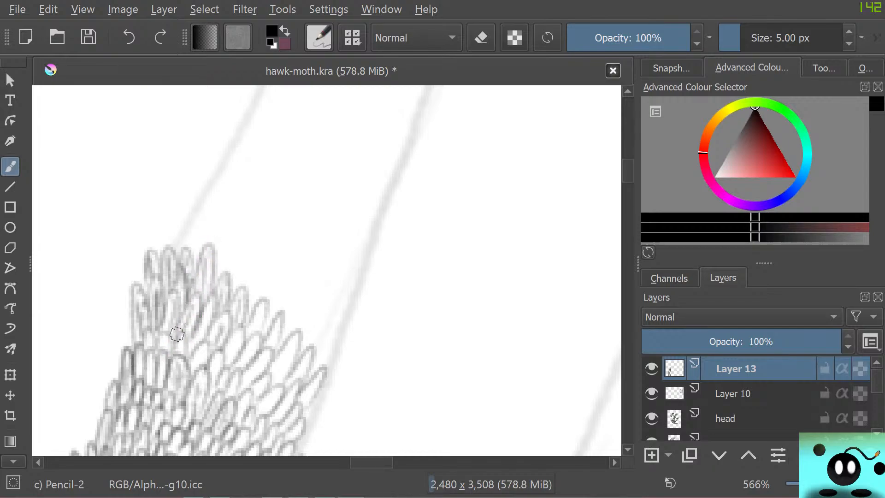
pyautogui.moveTo(208, 356); pyautogui.dragTo(187, 378)
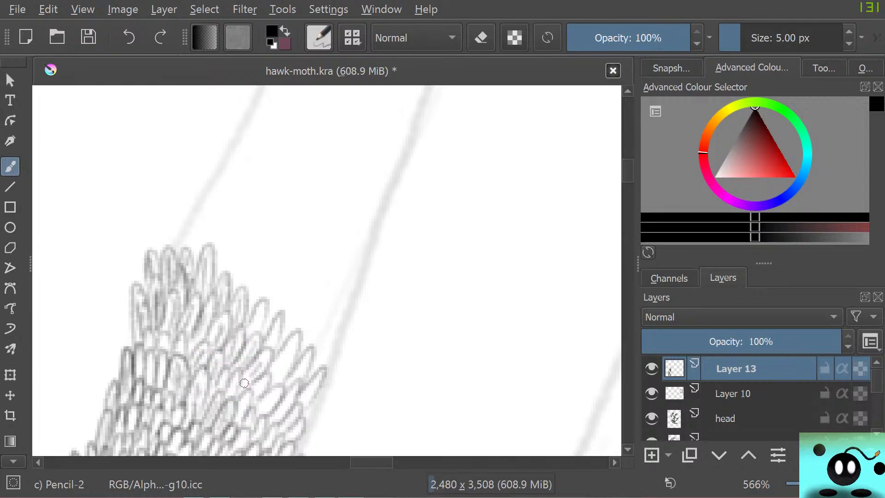
pyautogui.moveTo(272, 398)
pyautogui.mouseDown()
pyautogui.moveTo(291, 340)
pyautogui.moveTo(278, 382)
pyautogui.mouseUp()
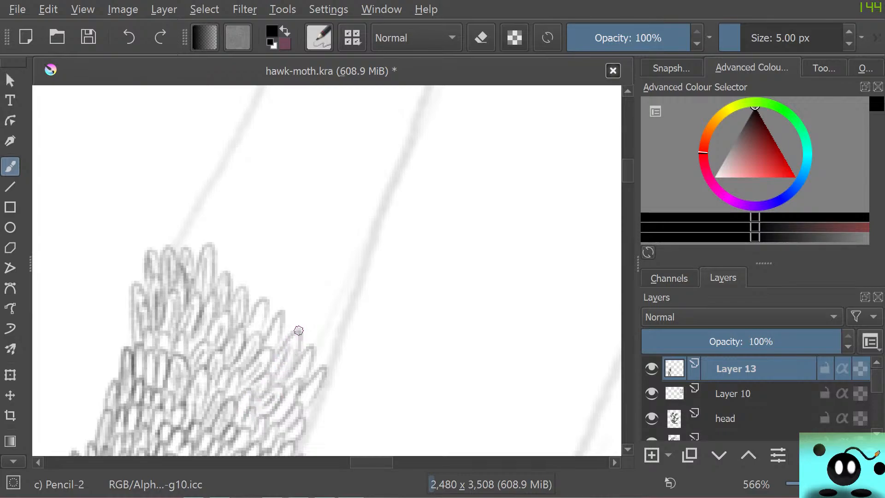
pyautogui.moveTo(299, 330); pyautogui.dragTo(274, 369)
pyautogui.moveTo(280, 317)
pyautogui.mouseDown()
pyautogui.moveTo(263, 371)
pyautogui.moveTo(285, 381)
pyautogui.moveTo(275, 417)
pyautogui.mouseUp()
pyautogui.moveTo(299, 385); pyautogui.dragTo(306, 390)
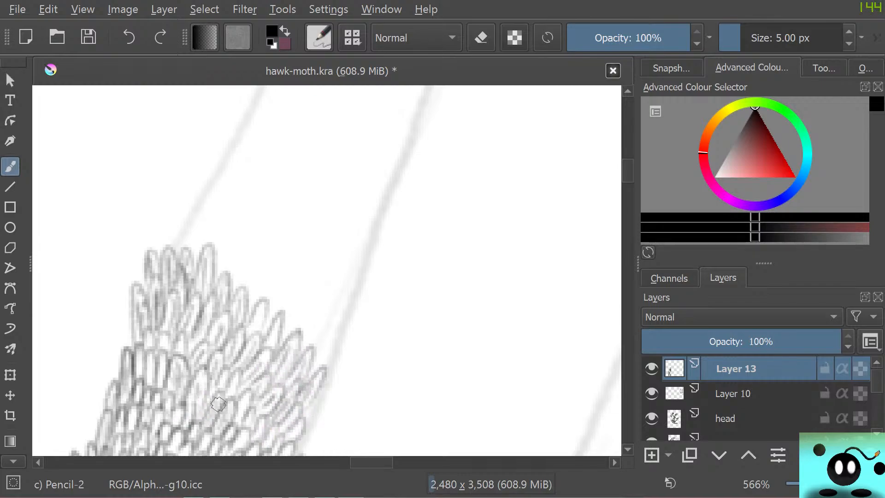
pyautogui.moveTo(233, 381)
pyautogui.mouseDown()
pyautogui.moveTo(230, 395)
pyautogui.moveTo(240, 372)
pyautogui.mouseUp()
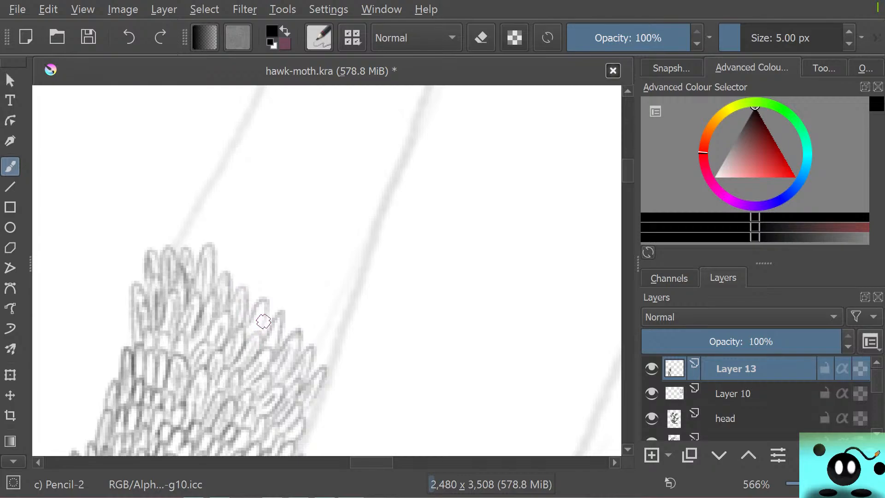
pyautogui.moveTo(252, 332)
pyautogui.mouseDown()
pyautogui.moveTo(257, 313)
pyautogui.moveTo(264, 317)
pyautogui.moveTo(255, 307)
pyautogui.mouseUp()
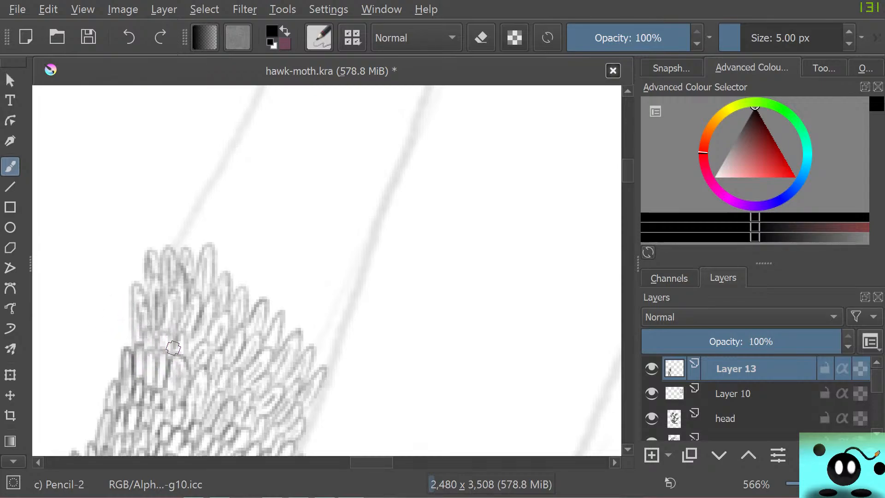
# Step: Draw further rows of elongated feathers up the wing, filling the strip between the two leftmost guide lines
pyautogui.moveTo(171, 245)
pyautogui.mouseDown()
pyautogui.moveTo(196, 232)
pyautogui.moveTo(189, 256)
pyautogui.moveTo(205, 252)
pyautogui.moveTo(216, 282)
pyautogui.moveTo(209, 249)
pyautogui.moveTo(221, 224)
pyautogui.moveTo(212, 285)
pyautogui.moveTo(212, 275)
pyautogui.moveTo(219, 290)
pyautogui.moveTo(233, 281)
pyautogui.moveTo(242, 266)
pyautogui.moveTo(237, 294)
pyautogui.moveTo(258, 268)
pyautogui.moveTo(245, 309)
pyautogui.moveTo(268, 298)
pyautogui.moveTo(275, 340)
pyautogui.moveTo(268, 296)
pyautogui.moveTo(283, 288)
pyautogui.moveTo(275, 323)
pyautogui.moveTo(291, 296)
pyautogui.moveTo(281, 336)
pyautogui.moveTo(306, 321)
pyautogui.moveTo(298, 338)
pyautogui.moveTo(313, 324)
pyautogui.moveTo(300, 350)
pyautogui.moveTo(317, 330)
pyautogui.moveTo(308, 377)
pyautogui.mouseUp()
pyautogui.moveTo(328, 315)
pyautogui.mouseDown()
pyautogui.moveTo(344, 306)
pyautogui.moveTo(319, 328)
pyautogui.moveTo(333, 292)
pyautogui.moveTo(310, 316)
pyautogui.moveTo(285, 294)
pyautogui.moveTo(311, 275)
pyautogui.moveTo(290, 296)
pyautogui.moveTo(297, 266)
pyautogui.moveTo(277, 288)
pyautogui.moveTo(260, 274)
pyautogui.moveTo(274, 284)
pyautogui.moveTo(273, 259)
pyautogui.moveTo(264, 270)
pyautogui.moveTo(269, 261)
pyautogui.moveTo(238, 263)
pyautogui.moveTo(230, 224)
pyautogui.moveTo(216, 226)
pyautogui.moveTo(228, 214)
pyautogui.moveTo(208, 230)
pyautogui.moveTo(178, 204)
pyautogui.moveTo(195, 201)
pyautogui.moveTo(183, 222)
pyautogui.moveTo(188, 190)
pyautogui.moveTo(194, 198)
pyautogui.moveTo(210, 180)
pyautogui.moveTo(275, 222)
pyautogui.moveTo(264, 247)
pyautogui.moveTo(279, 219)
pyautogui.moveTo(277, 267)
pyautogui.mouseUp()
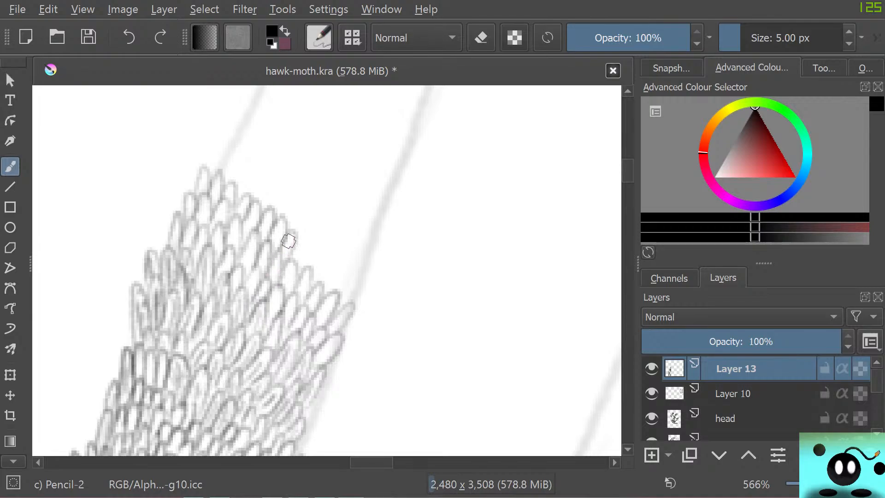
pyautogui.moveTo(288, 241)
pyautogui.mouseDown()
pyautogui.moveTo(273, 293)
pyautogui.moveTo(305, 239)
pyautogui.moveTo(296, 265)
pyautogui.moveTo(310, 251)
pyautogui.moveTo(302, 273)
pyautogui.moveTo(310, 266)
pyautogui.moveTo(308, 282)
pyautogui.moveTo(328, 293)
pyautogui.moveTo(345, 285)
pyautogui.moveTo(334, 302)
pyautogui.mouseUp()
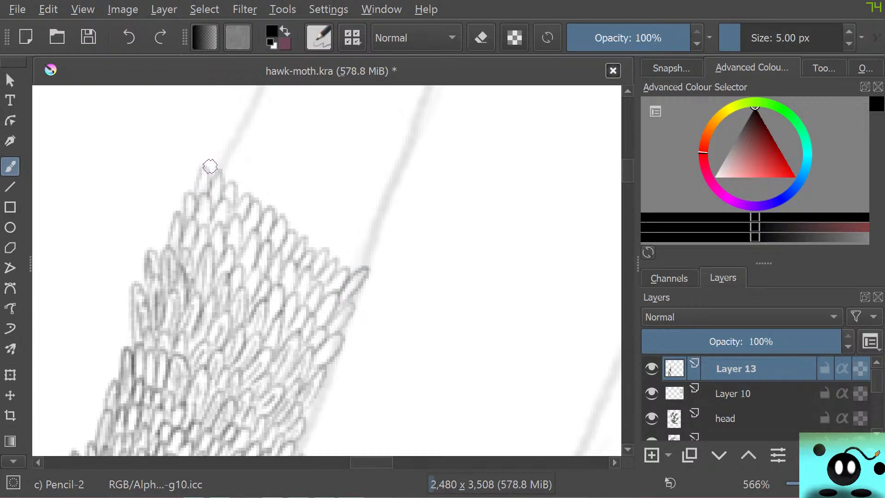
pyautogui.moveTo(212, 168)
pyautogui.mouseDown()
pyautogui.moveTo(219, 134)
pyautogui.moveTo(219, 173)
pyautogui.moveTo(234, 146)
pyautogui.moveTo(228, 184)
pyautogui.moveTo(240, 160)
pyautogui.moveTo(246, 207)
pyautogui.moveTo(258, 174)
pyautogui.moveTo(258, 208)
pyautogui.moveTo(278, 218)
pyautogui.moveTo(272, 196)
pyautogui.moveTo(273, 221)
pyautogui.moveTo(301, 197)
pyautogui.moveTo(288, 227)
pyautogui.moveTo(303, 219)
pyautogui.moveTo(290, 239)
pyautogui.moveTo(305, 234)
pyautogui.moveTo(322, 198)
pyautogui.moveTo(303, 241)
pyautogui.moveTo(344, 267)
pyautogui.moveTo(376, 233)
pyautogui.moveTo(334, 262)
pyautogui.mouseUp()
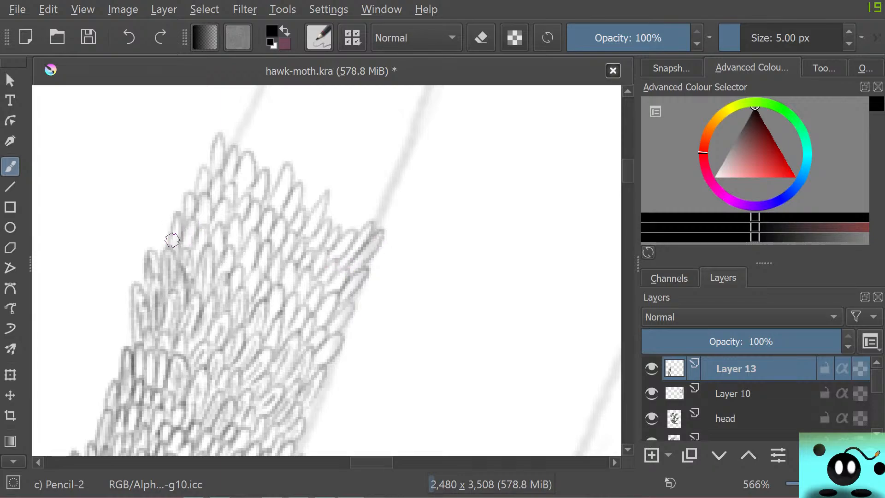
# Step: Shade the newest feathers in the upper part of the left strip with short pencil strokes, from its left edge across to the right
pyautogui.moveTo(174, 237); pyautogui.dragTo(186, 255)
pyautogui.moveTo(189, 217)
pyautogui.mouseDown()
pyautogui.moveTo(189, 202)
pyautogui.moveTo(197, 232)
pyautogui.mouseUp()
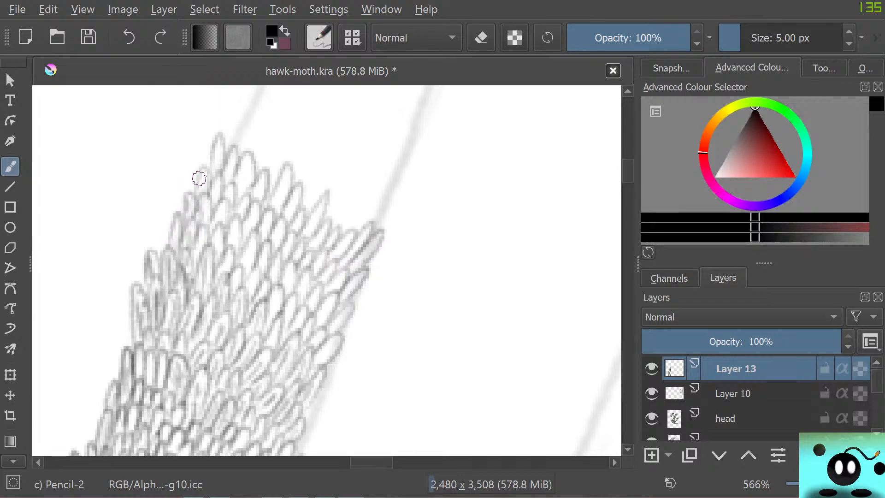
pyautogui.moveTo(199, 178)
pyautogui.mouseDown()
pyautogui.moveTo(192, 199)
pyautogui.moveTo(217, 144)
pyautogui.moveTo(207, 203)
pyautogui.moveTo(215, 198)
pyautogui.mouseUp()
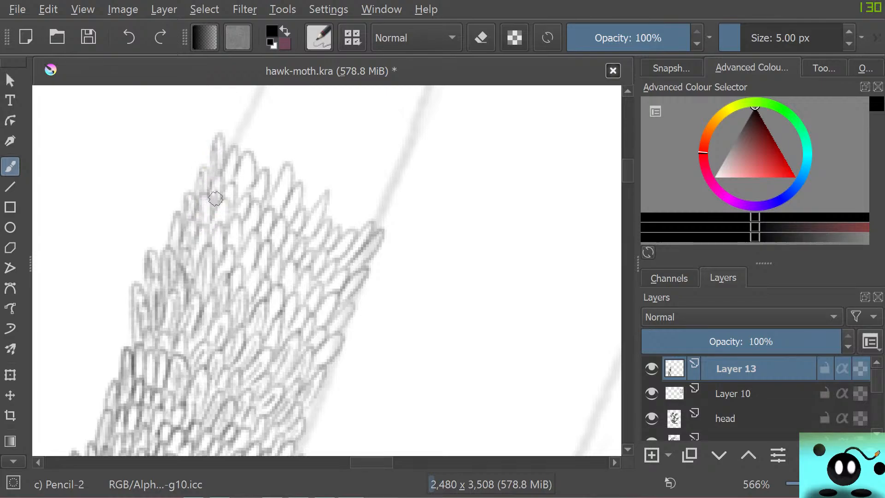
pyautogui.moveTo(231, 168)
pyautogui.mouseDown()
pyautogui.moveTo(225, 187)
pyautogui.moveTo(243, 166)
pyautogui.moveTo(227, 204)
pyautogui.mouseUp()
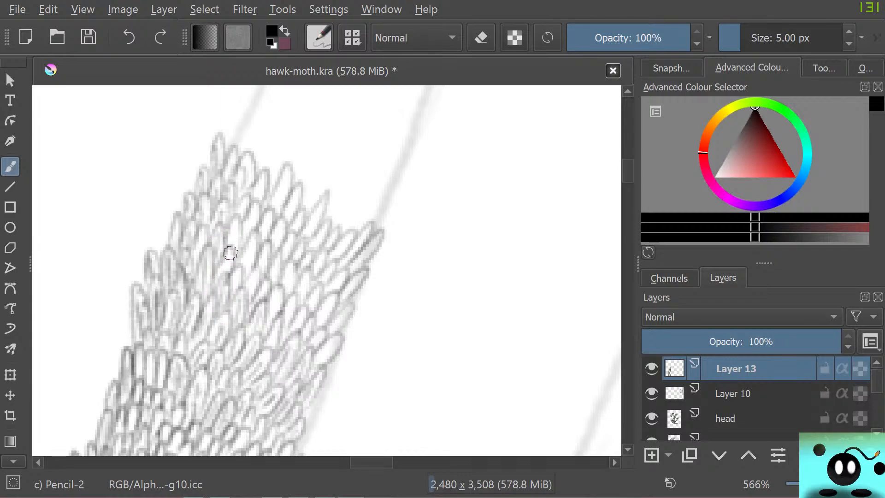
pyautogui.moveTo(254, 216); pyautogui.dragTo(244, 252)
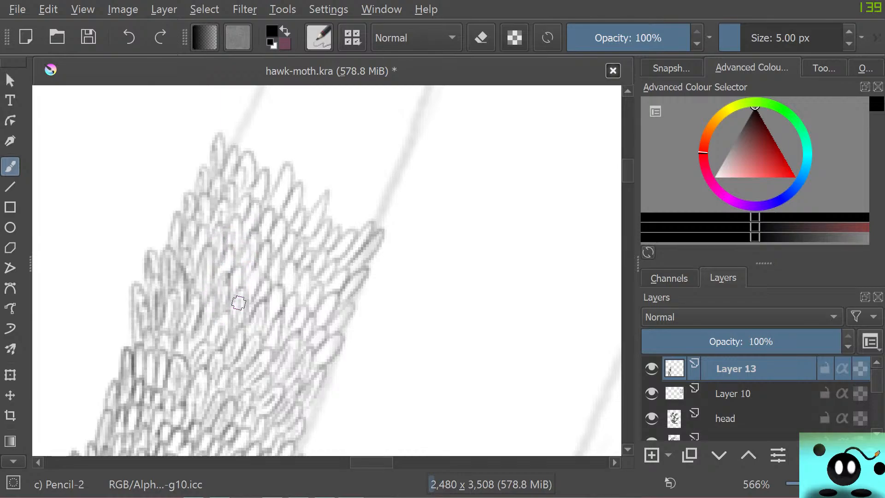
pyautogui.moveTo(275, 258); pyautogui.dragTo(276, 293)
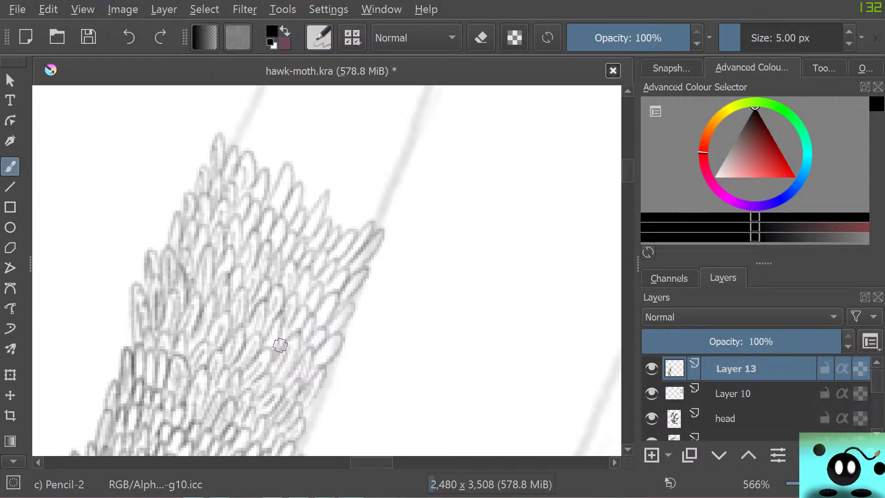
pyautogui.moveTo(330, 305); pyautogui.dragTo(317, 323)
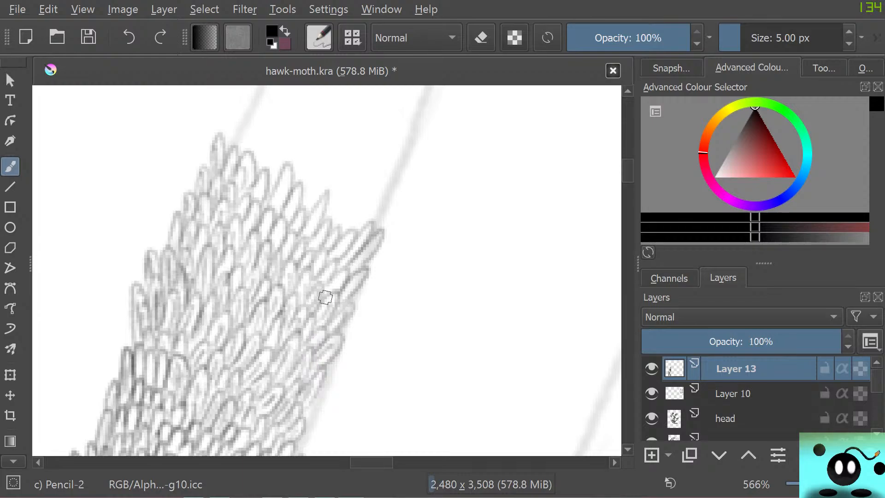
pyautogui.moveTo(374, 242)
pyautogui.mouseDown()
pyautogui.moveTo(346, 265)
pyautogui.moveTo(311, 249)
pyautogui.mouseUp()
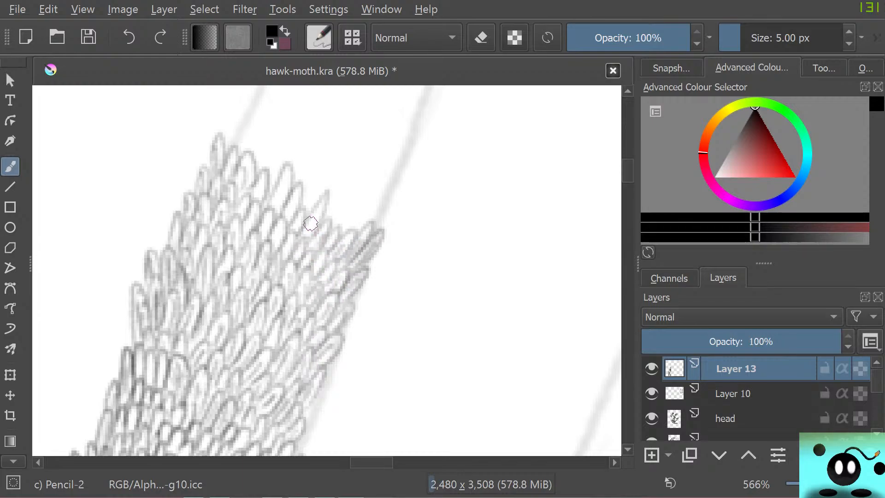
pyautogui.moveTo(312, 219); pyautogui.dragTo(304, 240)
pyautogui.moveTo(293, 201); pyautogui.dragTo(279, 219)
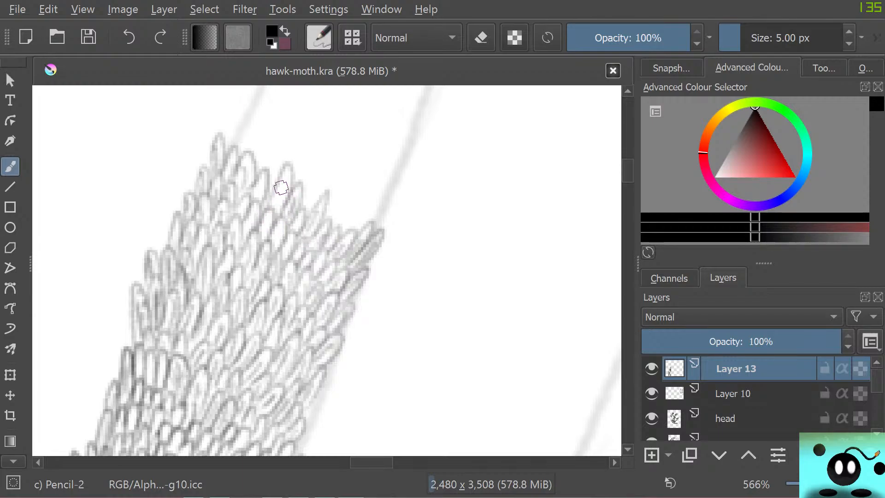
pyautogui.moveTo(281, 187)
pyautogui.mouseDown()
pyautogui.moveTo(260, 243)
pyautogui.moveTo(274, 243)
pyautogui.mouseUp()
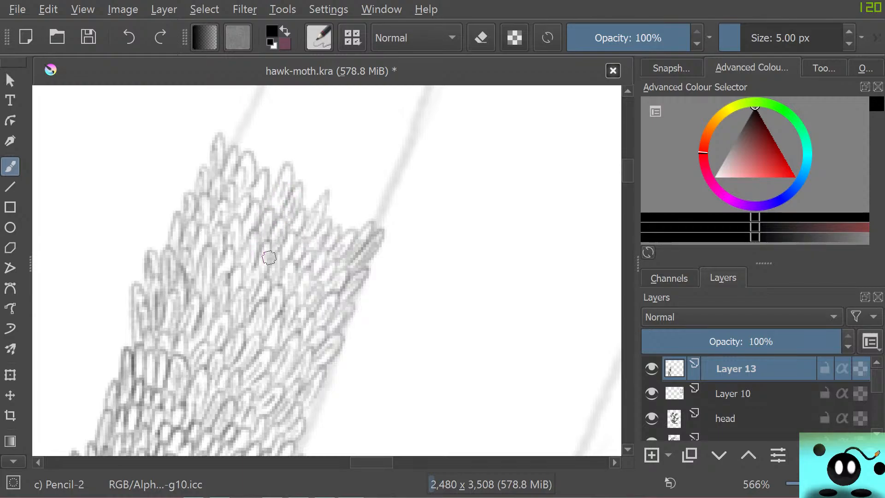
pyautogui.moveTo(253, 214); pyautogui.dragTo(241, 234)
pyautogui.moveTo(254, 197); pyautogui.dragTo(244, 217)
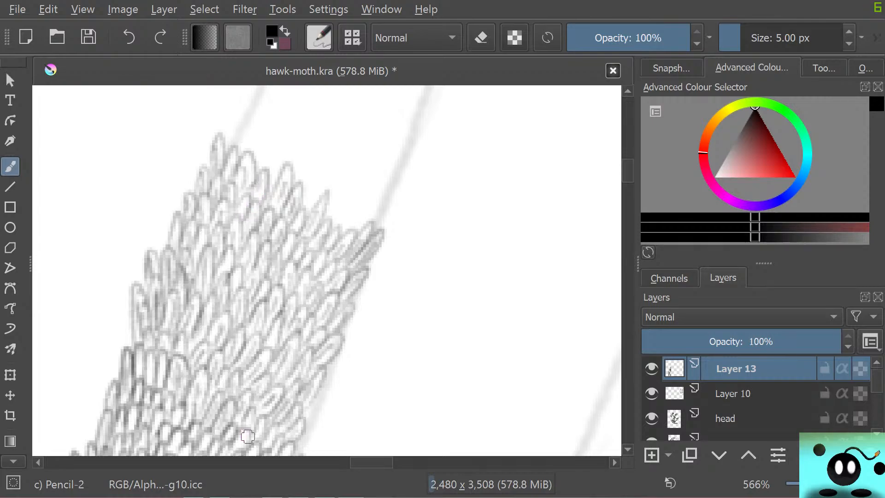
# Step: Draw further rows of elongated feathers on top of the left strip, extending it upward between the two guide lines
pyautogui.moveTo(371, 462)
pyautogui.mouseDown()
pyautogui.moveTo(379, 462)
pyautogui.moveTo(339, 463)
pyautogui.moveTo(374, 462)
pyautogui.mouseUp()
pyautogui.moveTo(627, 171); pyautogui.dragTo(627, 165)
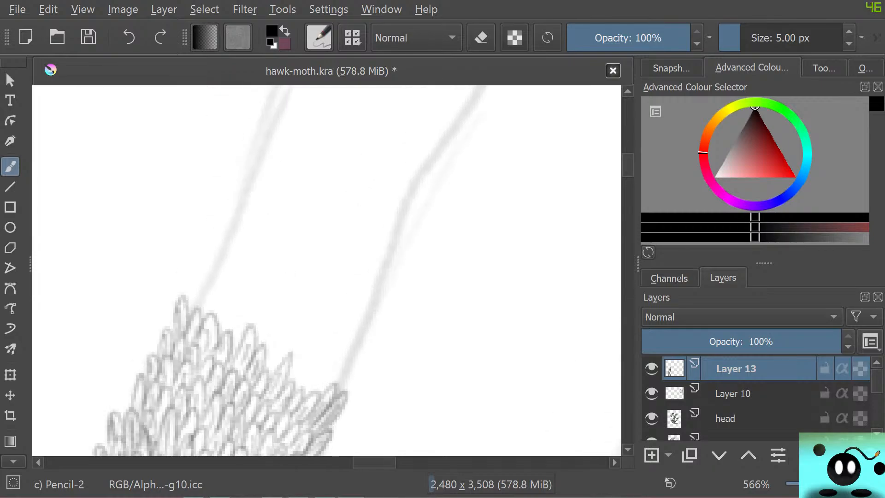
pyautogui.moveTo(182, 318)
pyautogui.mouseDown()
pyautogui.moveTo(203, 297)
pyautogui.moveTo(214, 324)
pyautogui.mouseUp()
pyautogui.moveTo(229, 345)
pyautogui.mouseDown()
pyautogui.moveTo(244, 289)
pyautogui.moveTo(235, 346)
pyautogui.moveTo(269, 344)
pyautogui.moveTo(255, 330)
pyautogui.moveTo(269, 312)
pyautogui.moveTo(261, 359)
pyautogui.moveTo(280, 327)
pyautogui.moveTo(264, 378)
pyautogui.moveTo(286, 354)
pyautogui.moveTo(287, 384)
pyautogui.moveTo(312, 361)
pyautogui.moveTo(306, 415)
pyautogui.moveTo(305, 377)
pyautogui.moveTo(326, 372)
pyautogui.moveTo(316, 386)
pyautogui.moveTo(324, 375)
pyautogui.moveTo(330, 389)
pyautogui.moveTo(354, 358)
pyautogui.moveTo(329, 401)
pyautogui.moveTo(346, 378)
pyautogui.mouseUp()
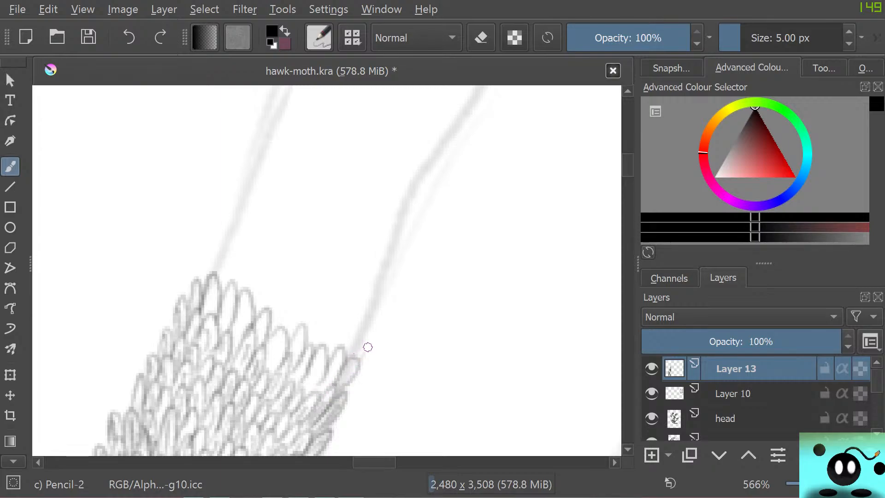
pyautogui.moveTo(368, 346)
pyautogui.mouseDown()
pyautogui.moveTo(347, 353)
pyautogui.moveTo(354, 308)
pyautogui.moveTo(329, 351)
pyautogui.moveTo(338, 306)
pyautogui.moveTo(318, 337)
pyautogui.moveTo(304, 330)
pyautogui.moveTo(294, 288)
pyautogui.moveTo(280, 323)
pyautogui.moveTo(290, 306)
pyautogui.moveTo(266, 315)
pyautogui.moveTo(254, 300)
pyautogui.moveTo(267, 302)
pyautogui.moveTo(237, 276)
pyautogui.moveTo(248, 282)
pyautogui.moveTo(252, 253)
pyautogui.moveTo(229, 280)
pyautogui.moveTo(236, 256)
pyautogui.moveTo(221, 281)
pyautogui.moveTo(223, 270)
pyautogui.moveTo(202, 272)
pyautogui.moveTo(215, 239)
pyautogui.moveTo(218, 250)
pyautogui.moveTo(221, 217)
pyautogui.moveTo(232, 257)
pyautogui.moveTo(283, 268)
pyautogui.moveTo(271, 261)
pyautogui.moveTo(274, 284)
pyautogui.moveTo(305, 262)
pyautogui.moveTo(295, 282)
pyautogui.moveTo(315, 285)
pyautogui.moveTo(321, 298)
pyautogui.moveTo(345, 294)
pyautogui.moveTo(336, 303)
pyautogui.moveTo(351, 305)
pyautogui.moveTo(364, 290)
pyautogui.moveTo(353, 313)
pyautogui.moveTo(378, 311)
pyautogui.moveTo(351, 323)
pyautogui.mouseUp()
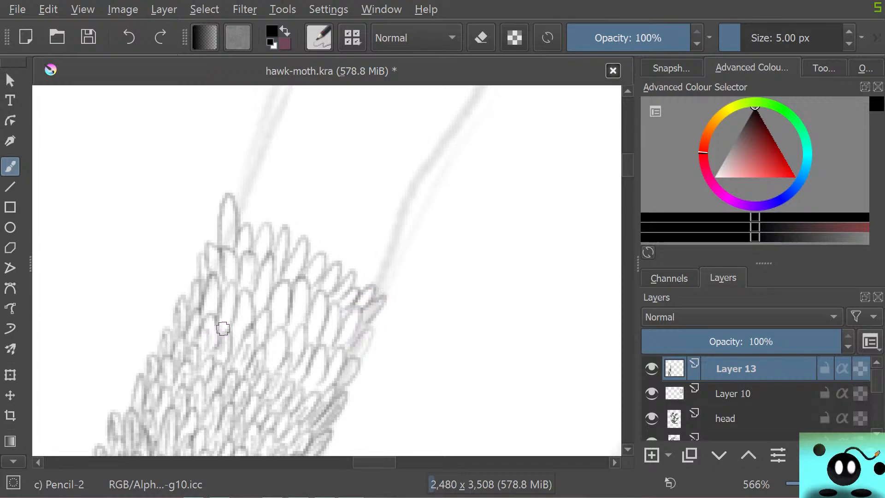
# Step: Add fine shading strokes inside and between the newly drawn feathers at the top of the left strip
pyautogui.moveTo(223, 326)
pyautogui.mouseDown()
pyautogui.moveTo(231, 291)
pyautogui.moveTo(233, 313)
pyautogui.moveTo(206, 319)
pyautogui.moveTo(212, 246)
pyautogui.moveTo(230, 281)
pyautogui.moveTo(229, 203)
pyautogui.moveTo(223, 234)
pyautogui.moveTo(228, 208)
pyautogui.moveTo(235, 273)
pyautogui.moveTo(243, 257)
pyautogui.moveTo(245, 278)
pyautogui.moveTo(263, 234)
pyautogui.moveTo(261, 308)
pyautogui.moveTo(260, 287)
pyautogui.mouseUp()
pyautogui.moveTo(240, 337)
pyautogui.mouseDown()
pyautogui.moveTo(243, 315)
pyautogui.moveTo(236, 329)
pyautogui.moveTo(247, 347)
pyautogui.moveTo(263, 326)
pyautogui.moveTo(258, 332)
pyautogui.moveTo(243, 320)
pyautogui.moveTo(244, 295)
pyautogui.moveTo(235, 339)
pyautogui.moveTo(255, 350)
pyautogui.moveTo(261, 321)
pyautogui.moveTo(258, 342)
pyautogui.moveTo(276, 310)
pyautogui.moveTo(271, 330)
pyautogui.moveTo(281, 286)
pyautogui.moveTo(276, 343)
pyautogui.moveTo(274, 304)
pyautogui.mouseUp()
pyautogui.moveTo(268, 362)
pyautogui.mouseDown()
pyautogui.moveTo(275, 346)
pyautogui.moveTo(276, 358)
pyautogui.moveTo(257, 371)
pyautogui.moveTo(299, 343)
pyautogui.moveTo(292, 302)
pyautogui.moveTo(304, 294)
pyautogui.moveTo(306, 332)
pyautogui.moveTo(315, 316)
pyautogui.mouseUp()
pyautogui.moveTo(315, 348)
pyautogui.mouseDown()
pyautogui.moveTo(335, 310)
pyautogui.moveTo(324, 352)
pyautogui.moveTo(297, 391)
pyautogui.moveTo(298, 374)
pyautogui.moveTo(304, 370)
pyautogui.moveTo(300, 394)
pyautogui.moveTo(317, 392)
pyautogui.moveTo(352, 309)
pyautogui.mouseUp()
pyautogui.moveTo(343, 339); pyautogui.dragTo(353, 315)
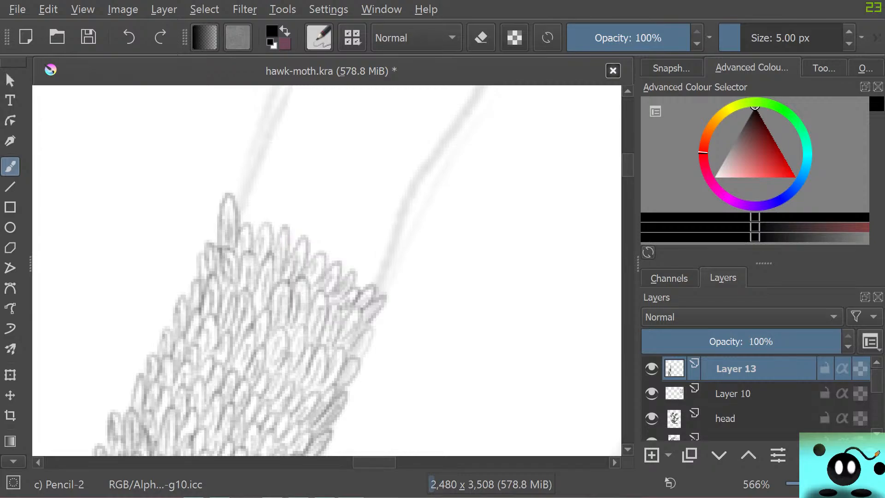
# Step: Fill the notch between the left strip and the right feathered edge with several more rows of small feathers
pyautogui.moveTo(627, 165); pyautogui.dragTo(628, 174)
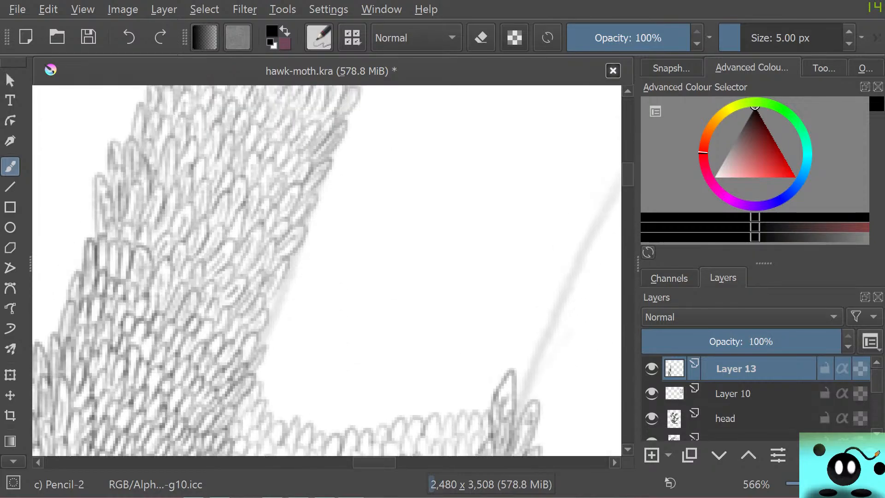
pyautogui.moveTo(260, 377)
pyautogui.mouseDown()
pyautogui.moveTo(254, 395)
pyautogui.moveTo(274, 378)
pyautogui.moveTo(261, 409)
pyautogui.moveTo(285, 389)
pyautogui.moveTo(274, 424)
pyautogui.moveTo(290, 399)
pyautogui.moveTo(287, 423)
pyautogui.moveTo(301, 425)
pyautogui.moveTo(304, 405)
pyautogui.moveTo(302, 427)
pyautogui.moveTo(319, 411)
pyautogui.moveTo(317, 433)
pyautogui.moveTo(336, 412)
pyautogui.moveTo(355, 429)
pyautogui.moveTo(355, 409)
pyautogui.moveTo(359, 424)
pyautogui.moveTo(378, 397)
pyautogui.moveTo(371, 429)
pyautogui.moveTo(394, 420)
pyautogui.moveTo(383, 411)
pyautogui.moveTo(388, 427)
pyautogui.moveTo(410, 392)
pyautogui.moveTo(406, 411)
pyautogui.moveTo(425, 418)
pyautogui.moveTo(437, 403)
pyautogui.moveTo(440, 420)
pyautogui.moveTo(456, 419)
pyautogui.moveTo(466, 397)
pyautogui.moveTo(467, 415)
pyautogui.moveTo(479, 396)
pyautogui.moveTo(480, 417)
pyautogui.mouseUp()
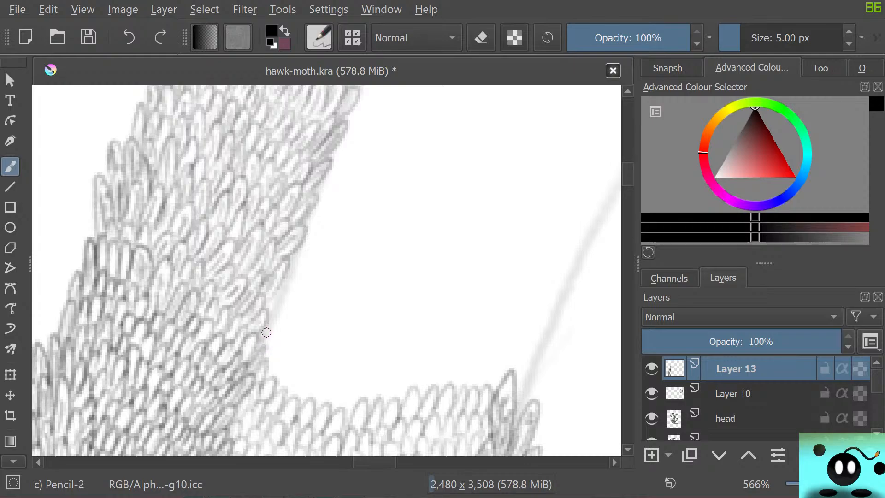
pyautogui.moveTo(266, 332); pyautogui.dragTo(278, 354)
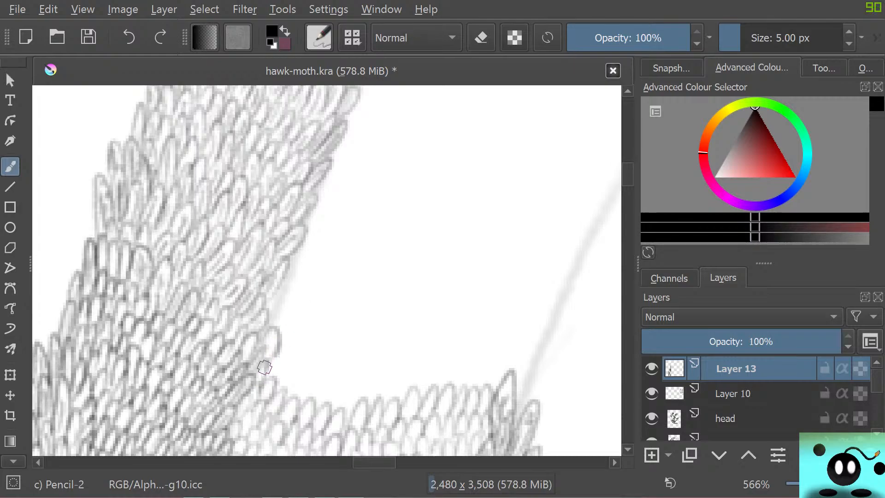
pyautogui.moveTo(265, 367)
pyautogui.mouseDown()
pyautogui.moveTo(278, 396)
pyautogui.moveTo(298, 404)
pyautogui.moveTo(309, 363)
pyautogui.moveTo(303, 400)
pyautogui.moveTo(325, 388)
pyautogui.moveTo(314, 406)
pyautogui.moveTo(325, 388)
pyautogui.moveTo(329, 406)
pyautogui.moveTo(350, 378)
pyautogui.moveTo(345, 401)
pyautogui.moveTo(355, 402)
pyautogui.moveTo(364, 372)
pyautogui.moveTo(361, 404)
pyautogui.moveTo(378, 378)
pyautogui.moveTo(377, 403)
pyautogui.moveTo(401, 389)
pyautogui.moveTo(390, 377)
pyautogui.moveTo(412, 396)
pyautogui.moveTo(410, 369)
pyautogui.moveTo(418, 385)
pyautogui.moveTo(433, 395)
pyautogui.moveTo(438, 386)
pyautogui.moveTo(421, 419)
pyautogui.mouseUp()
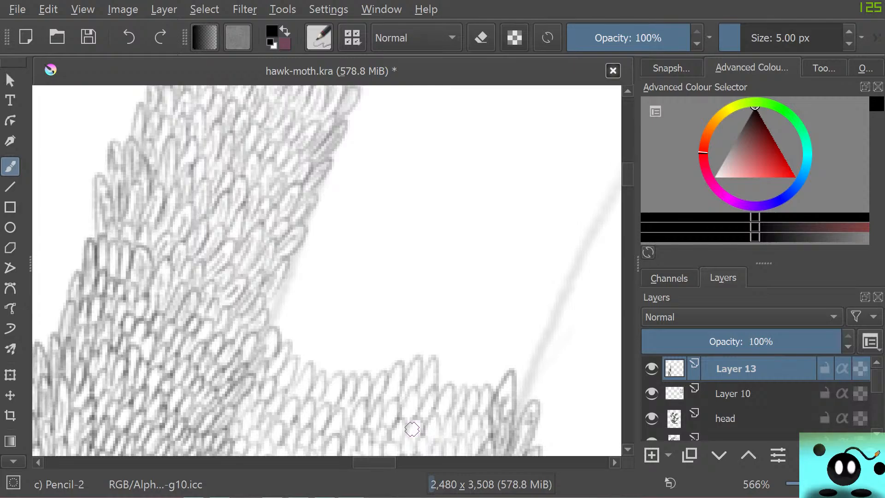
pyautogui.moveTo(441, 382)
pyautogui.mouseDown()
pyautogui.moveTo(493, 361)
pyautogui.moveTo(487, 395)
pyautogui.moveTo(527, 356)
pyautogui.moveTo(510, 385)
pyautogui.moveTo(525, 374)
pyautogui.moveTo(515, 399)
pyautogui.moveTo(519, 346)
pyautogui.moveTo(490, 365)
pyautogui.moveTo(499, 332)
pyautogui.moveTo(479, 361)
pyautogui.moveTo(446, 344)
pyautogui.moveTo(467, 352)
pyautogui.moveTo(445, 359)
pyautogui.moveTo(452, 329)
pyautogui.moveTo(432, 355)
pyautogui.moveTo(433, 344)
pyautogui.moveTo(410, 350)
pyautogui.moveTo(419, 361)
pyautogui.moveTo(358, 388)
pyautogui.mouseUp()
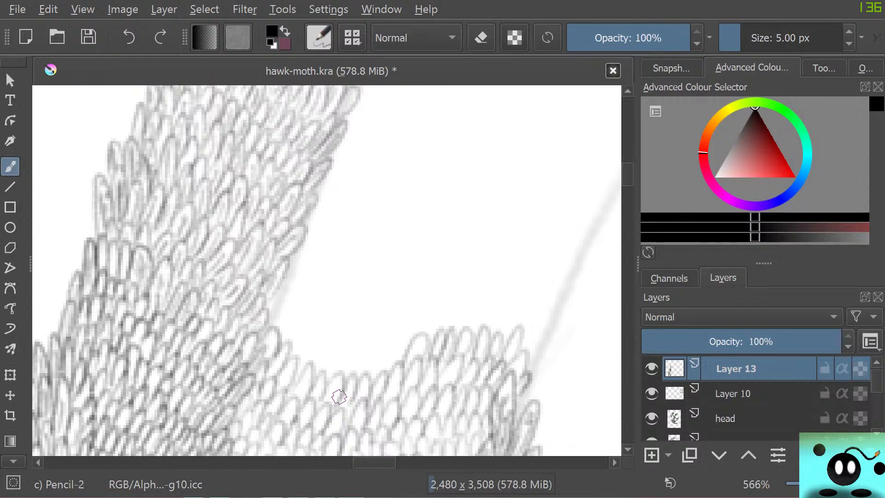
pyautogui.moveTo(407, 338)
pyautogui.mouseDown()
pyautogui.moveTo(398, 369)
pyautogui.moveTo(377, 375)
pyautogui.moveTo(387, 354)
pyautogui.moveTo(360, 381)
pyautogui.moveTo(337, 386)
pyautogui.moveTo(324, 366)
pyautogui.moveTo(342, 365)
pyautogui.moveTo(322, 371)
pyautogui.moveTo(330, 338)
pyautogui.moveTo(310, 368)
pyautogui.moveTo(300, 363)
pyautogui.moveTo(308, 347)
pyautogui.moveTo(287, 347)
pyautogui.moveTo(299, 322)
pyautogui.moveTo(282, 333)
pyautogui.moveTo(262, 310)
pyautogui.moveTo(285, 312)
pyautogui.moveTo(264, 312)
pyautogui.mouseUp()
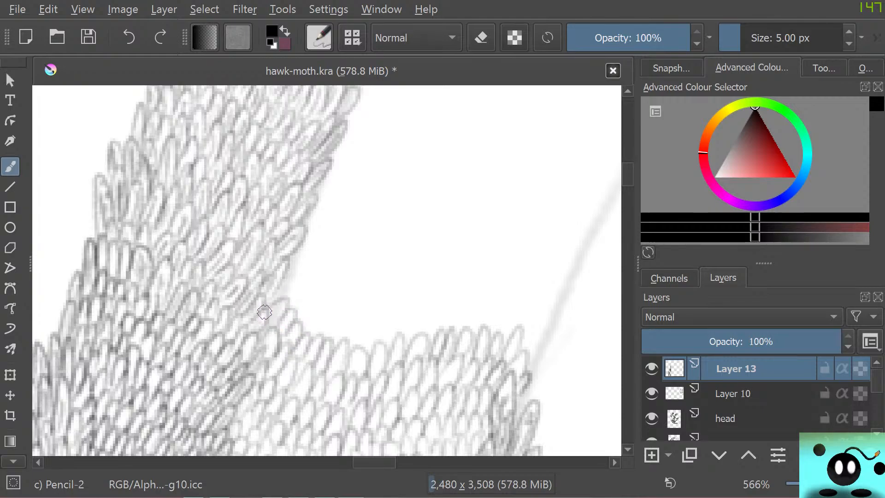
pyautogui.moveTo(288, 267)
pyautogui.mouseDown()
pyautogui.moveTo(281, 303)
pyautogui.moveTo(302, 299)
pyautogui.moveTo(290, 326)
pyautogui.moveTo(300, 339)
pyautogui.moveTo(323, 310)
pyautogui.moveTo(324, 349)
pyautogui.moveTo(317, 336)
pyautogui.moveTo(333, 342)
pyautogui.moveTo(353, 314)
pyautogui.moveTo(341, 355)
pyautogui.moveTo(397, 328)
pyautogui.moveTo(405, 346)
pyautogui.moveTo(446, 303)
pyautogui.moveTo(443, 329)
pyautogui.moveTo(462, 320)
pyautogui.moveTo(467, 303)
pyautogui.moveTo(468, 316)
pyautogui.moveTo(494, 302)
pyautogui.moveTo(483, 330)
pyautogui.moveTo(506, 315)
pyautogui.moveTo(496, 332)
pyautogui.moveTo(507, 342)
pyautogui.moveTo(527, 332)
pyautogui.moveTo(521, 323)
pyautogui.moveTo(520, 345)
pyautogui.moveTo(499, 374)
pyautogui.mouseUp()
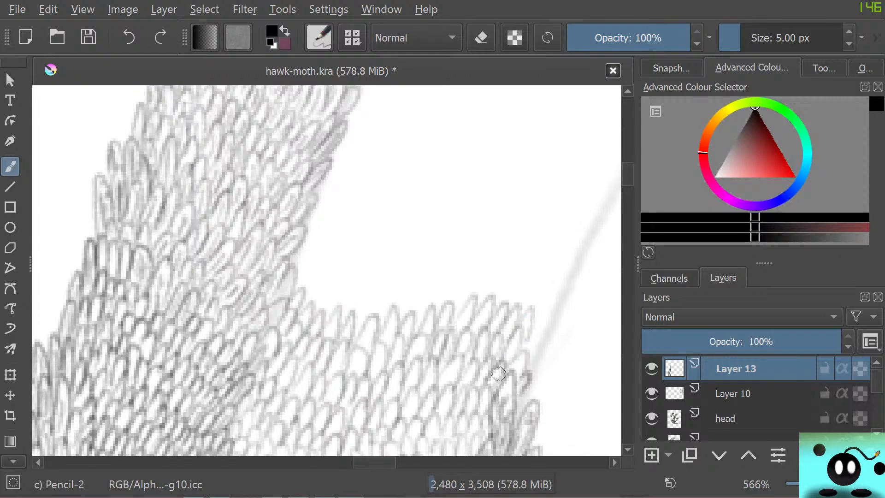
# Step: Draw overlapping elongated feathers along the outer right edge of the feathered area, starting a narrow column up the guide line
pyautogui.moveTo(627, 175); pyautogui.dragTo(627, 185)
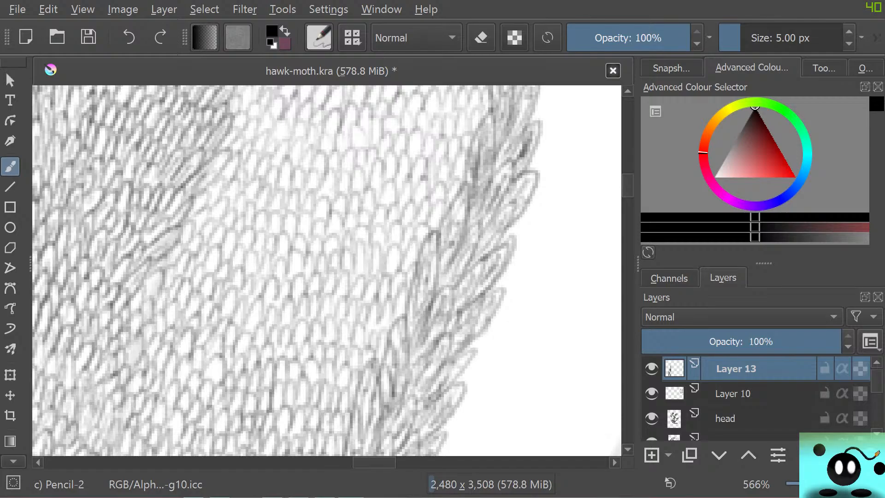
pyautogui.scroll(-6, 422, 240)
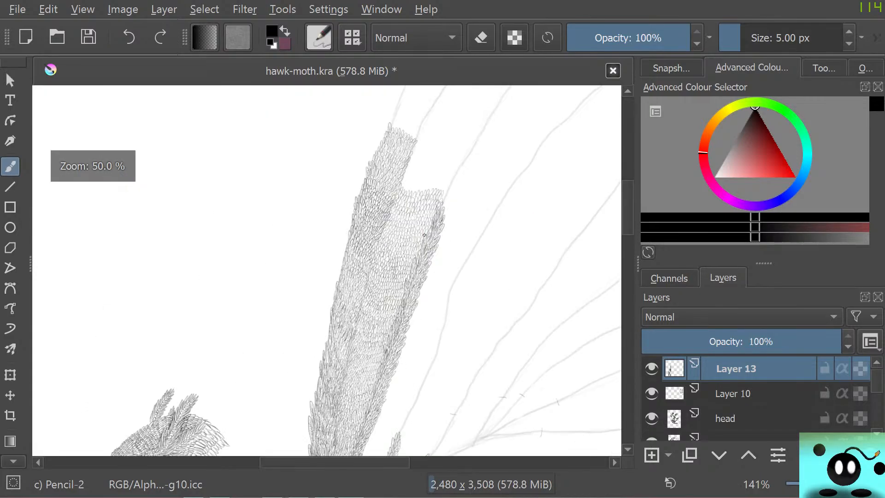
pyautogui.scroll(-2, 424, 235)
pyautogui.scroll(1, 466, 168)
pyautogui.scroll(1, 452, 254)
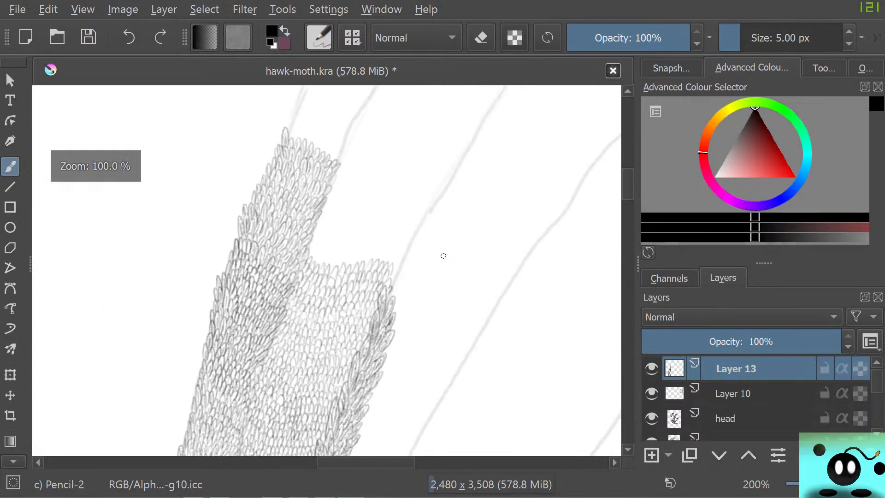
pyautogui.scroll(-3, 420, 241)
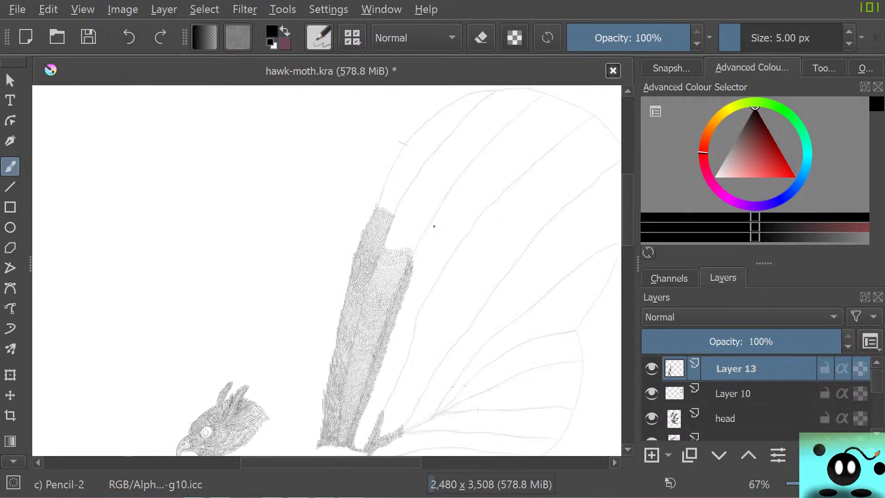
pyautogui.scroll(4, 433, 226)
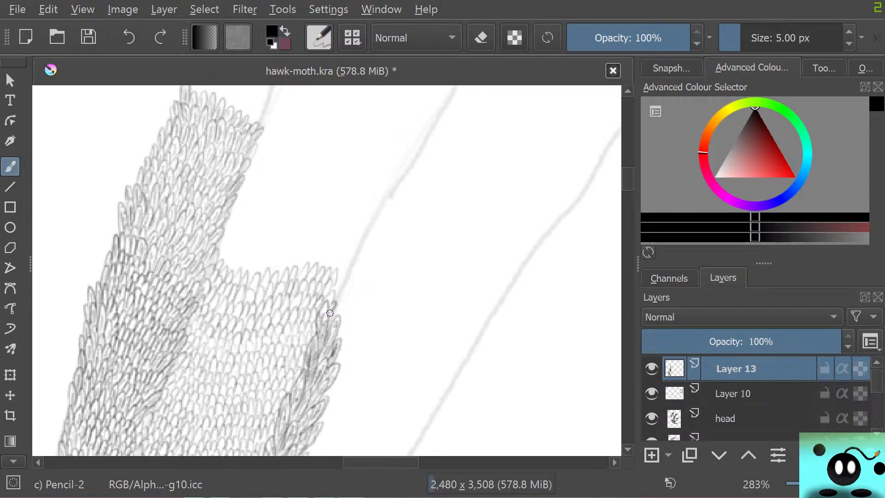
pyautogui.moveTo(330, 313)
pyautogui.mouseDown()
pyautogui.moveTo(350, 311)
pyautogui.moveTo(320, 412)
pyautogui.moveTo(337, 404)
pyautogui.moveTo(318, 420)
pyautogui.mouseUp()
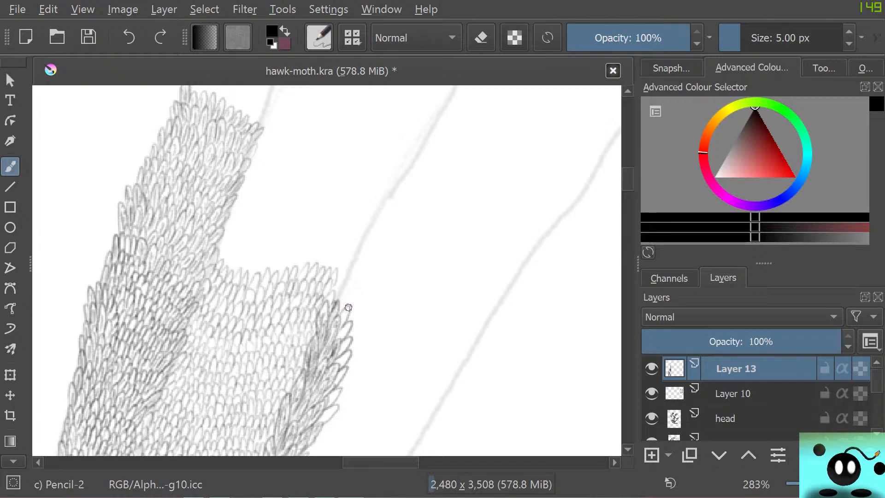
pyautogui.moveTo(338, 299)
pyautogui.mouseDown()
pyautogui.moveTo(354, 285)
pyautogui.moveTo(346, 317)
pyautogui.moveTo(359, 314)
pyautogui.moveTo(348, 327)
pyautogui.moveTo(357, 331)
pyautogui.moveTo(335, 397)
pyautogui.mouseUp()
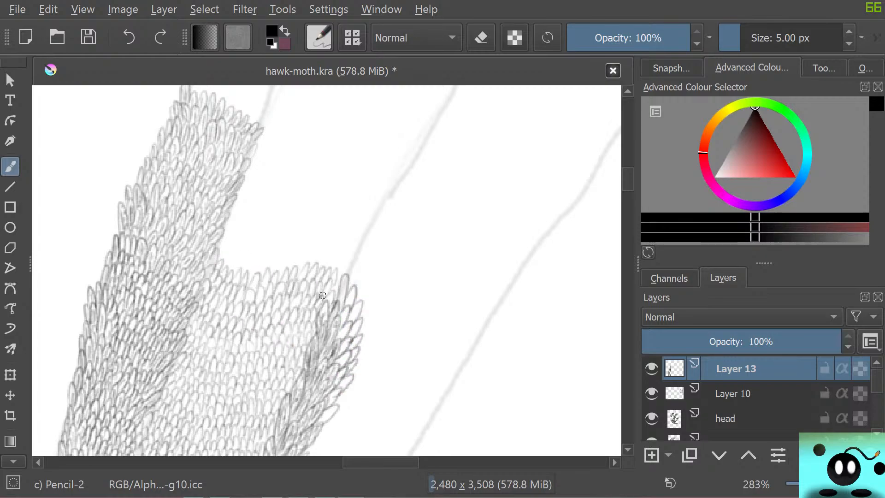
pyautogui.moveTo(348, 258)
pyautogui.mouseDown()
pyautogui.moveTo(347, 288)
pyautogui.moveTo(357, 272)
pyautogui.moveTo(355, 293)
pyautogui.moveTo(370, 286)
pyautogui.moveTo(357, 320)
pyautogui.moveTo(374, 309)
pyautogui.moveTo(360, 332)
pyautogui.moveTo(373, 327)
pyautogui.moveTo(350, 358)
pyautogui.moveTo(352, 339)
pyautogui.mouseUp()
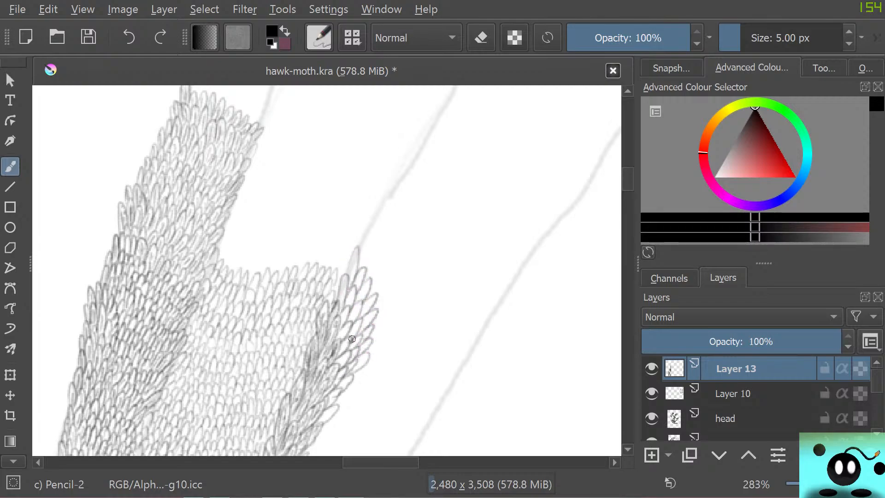
pyautogui.moveTo(356, 254)
pyautogui.mouseDown()
pyautogui.moveTo(369, 288)
pyautogui.moveTo(390, 274)
pyautogui.moveTo(368, 325)
pyautogui.moveTo(383, 322)
pyautogui.moveTo(370, 338)
pyautogui.mouseUp()
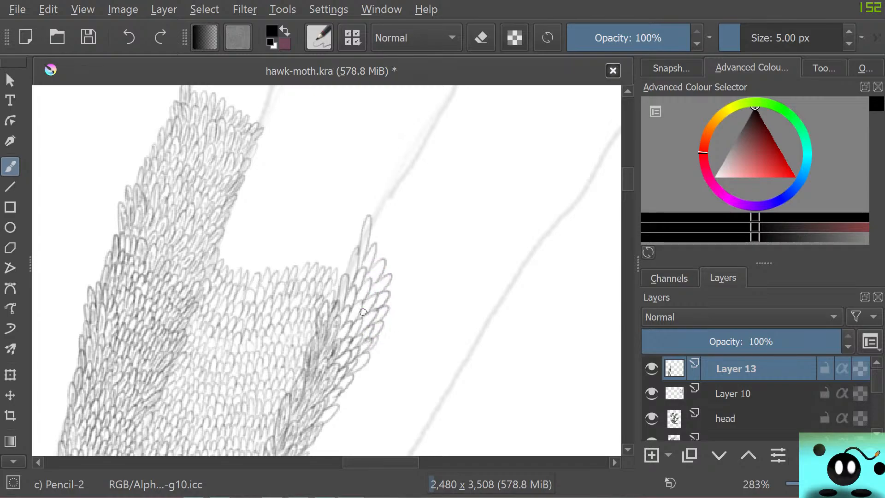
pyautogui.moveTo(370, 233)
pyautogui.mouseDown()
pyautogui.moveTo(382, 251)
pyautogui.moveTo(379, 270)
pyautogui.moveTo(399, 253)
pyautogui.moveTo(385, 298)
pyautogui.mouseUp()
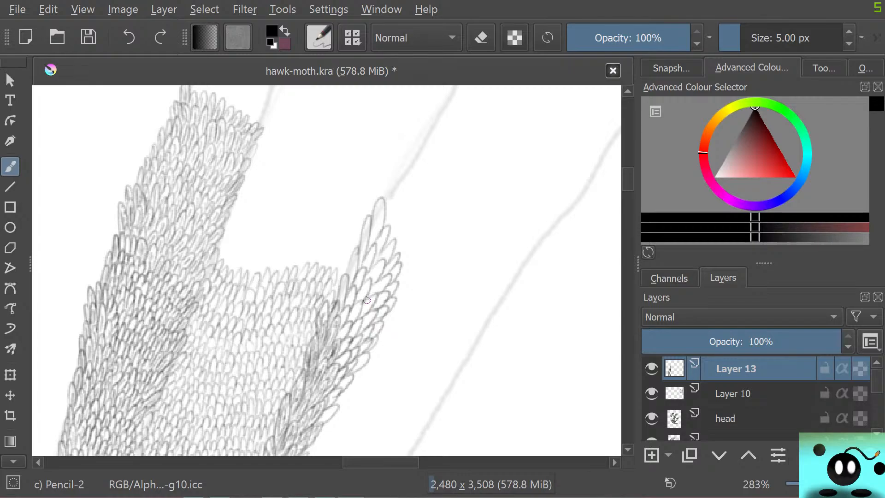
# Step: Extend the narrow column of overlapping feathers further up the right guide line, tapering it to a single feather at the tip
pyautogui.moveTo(383, 202)
pyautogui.mouseDown()
pyautogui.moveTo(381, 222)
pyautogui.moveTo(400, 213)
pyautogui.moveTo(386, 234)
pyautogui.moveTo(406, 216)
pyautogui.moveTo(391, 248)
pyautogui.moveTo(409, 234)
pyautogui.moveTo(393, 260)
pyautogui.moveTo(400, 225)
pyautogui.mouseUp()
pyautogui.moveTo(398, 182)
pyautogui.mouseDown()
pyautogui.moveTo(398, 214)
pyautogui.moveTo(418, 205)
pyautogui.moveTo(404, 225)
pyautogui.moveTo(412, 231)
pyautogui.moveTo(397, 239)
pyautogui.moveTo(410, 162)
pyautogui.moveTo(425, 148)
pyautogui.moveTo(414, 174)
pyautogui.moveTo(429, 168)
pyautogui.moveTo(412, 193)
pyautogui.moveTo(428, 191)
pyautogui.moveTo(410, 224)
pyautogui.moveTo(423, 216)
pyautogui.moveTo(407, 235)
pyautogui.mouseUp()
pyautogui.moveTo(424, 153)
pyautogui.mouseDown()
pyautogui.moveTo(423, 187)
pyautogui.moveTo(437, 178)
pyautogui.moveTo(433, 196)
pyautogui.mouseUp()
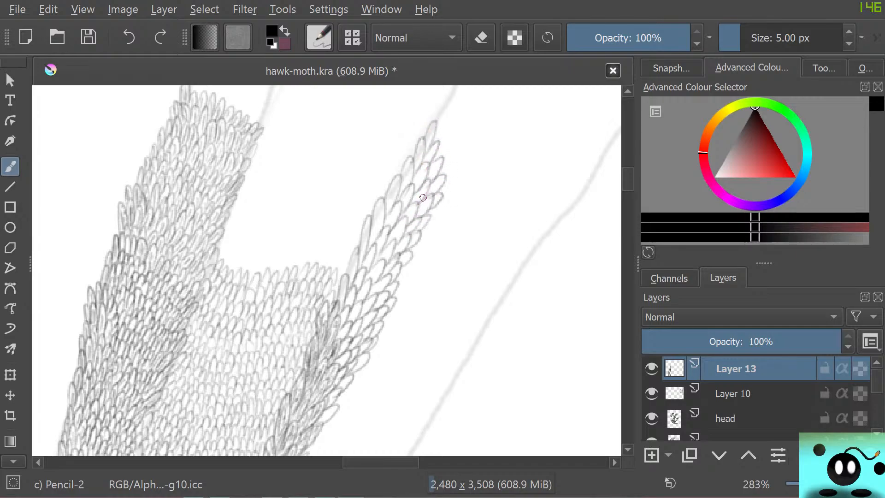
pyautogui.moveTo(438, 123)
pyautogui.mouseDown()
pyautogui.moveTo(448, 141)
pyautogui.moveTo(441, 167)
pyautogui.moveTo(450, 162)
pyautogui.moveTo(451, 185)
pyautogui.mouseUp()
pyautogui.scroll(4, 607, 178)
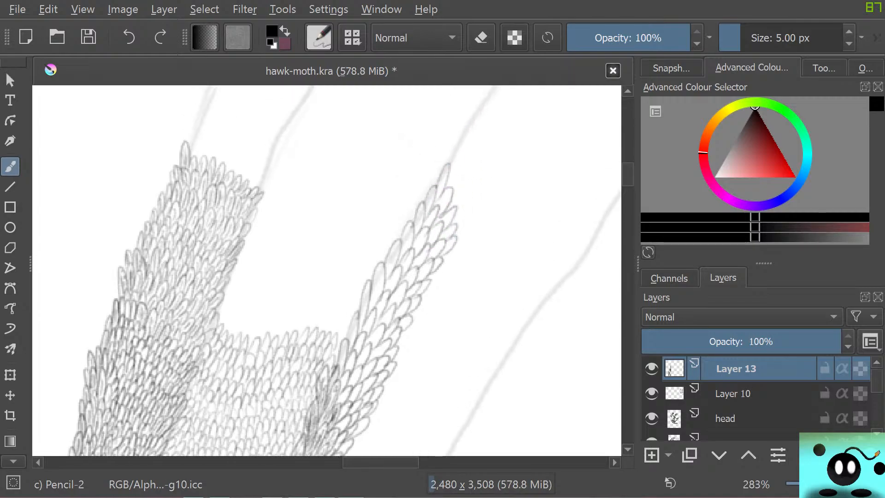
pyautogui.moveTo(449, 188)
pyautogui.mouseDown()
pyautogui.moveTo(448, 207)
pyautogui.moveTo(466, 195)
pyautogui.moveTo(452, 223)
pyautogui.moveTo(465, 243)
pyautogui.mouseUp()
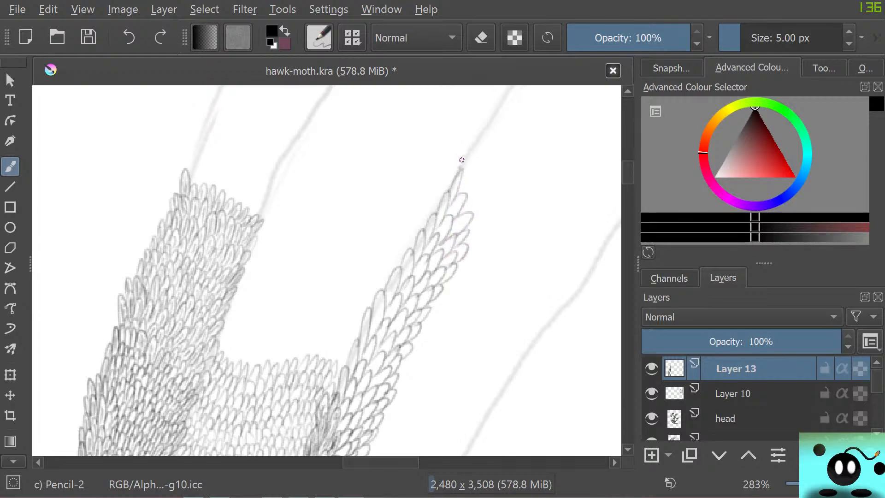
pyautogui.moveTo(462, 160)
pyautogui.mouseDown()
pyautogui.moveTo(461, 187)
pyautogui.moveTo(478, 187)
pyautogui.moveTo(484, 202)
pyautogui.moveTo(449, 239)
pyautogui.mouseUp()
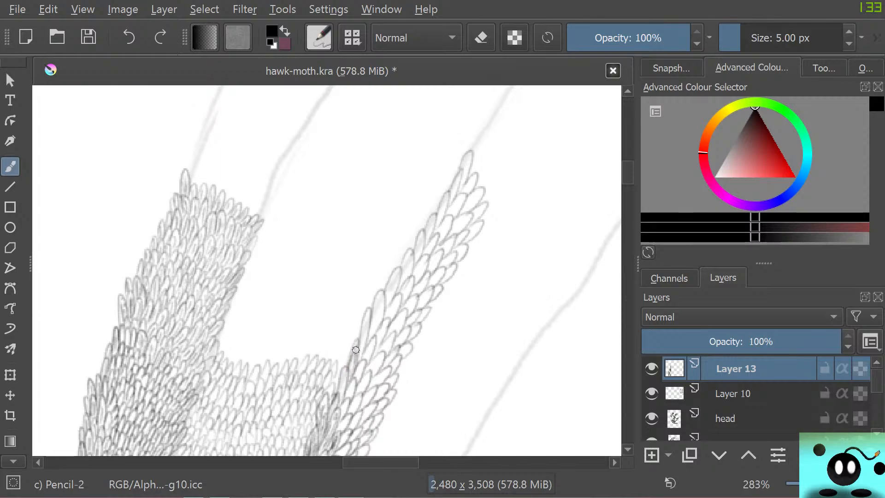
# Step: Shade the feathers along the inner edge of the narrow right column with fine pencil strokes, working from its base upward
pyautogui.moveTo(355, 350)
pyautogui.mouseDown()
pyautogui.moveTo(368, 314)
pyautogui.moveTo(372, 337)
pyautogui.moveTo(376, 315)
pyautogui.mouseUp()
pyautogui.moveTo(385, 303); pyautogui.dragTo(398, 284)
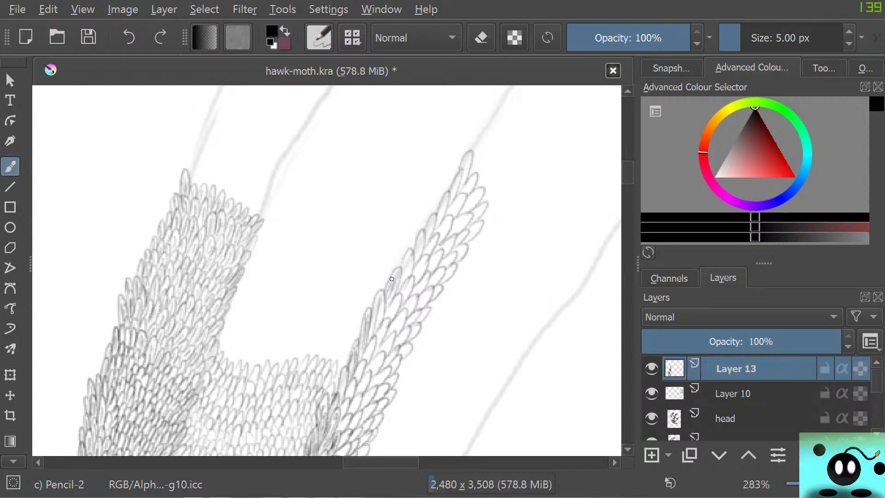
pyautogui.moveTo(377, 315); pyautogui.dragTo(382, 292)
pyautogui.moveTo(387, 316)
pyautogui.mouseDown()
pyautogui.moveTo(387, 311)
pyautogui.moveTo(400, 281)
pyautogui.moveTo(403, 297)
pyautogui.moveTo(412, 280)
pyautogui.moveTo(408, 258)
pyautogui.moveTo(399, 284)
pyautogui.moveTo(421, 232)
pyautogui.mouseUp()
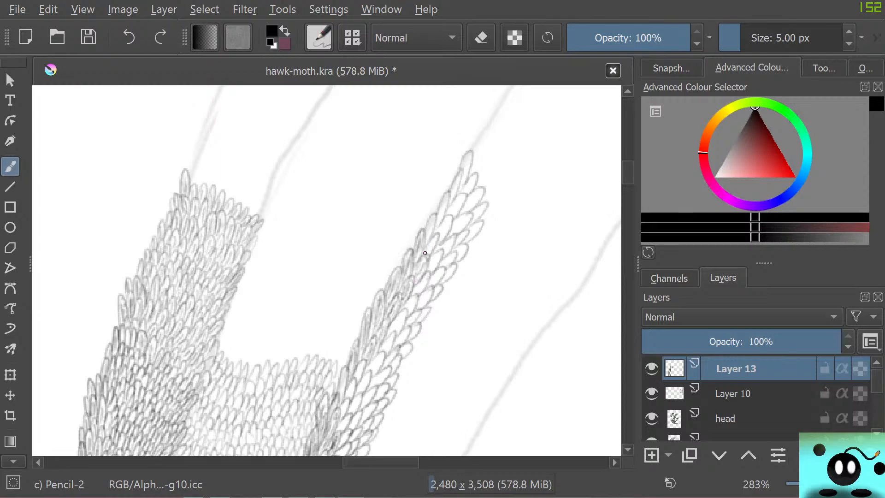
pyautogui.moveTo(425, 253)
pyautogui.mouseDown()
pyautogui.moveTo(436, 236)
pyautogui.moveTo(423, 236)
pyautogui.mouseUp()
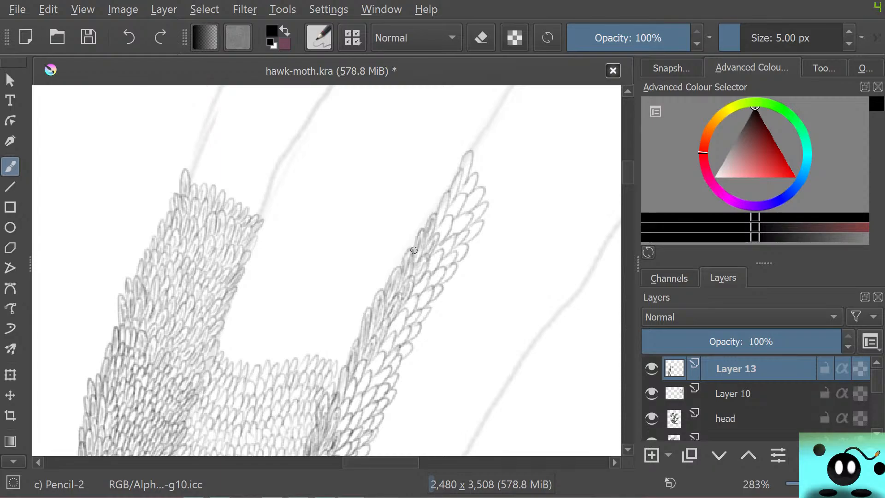
pyautogui.moveTo(437, 223)
pyautogui.mouseDown()
pyautogui.moveTo(444, 193)
pyautogui.moveTo(431, 230)
pyautogui.moveTo(439, 237)
pyautogui.moveTo(451, 217)
pyautogui.mouseUp()
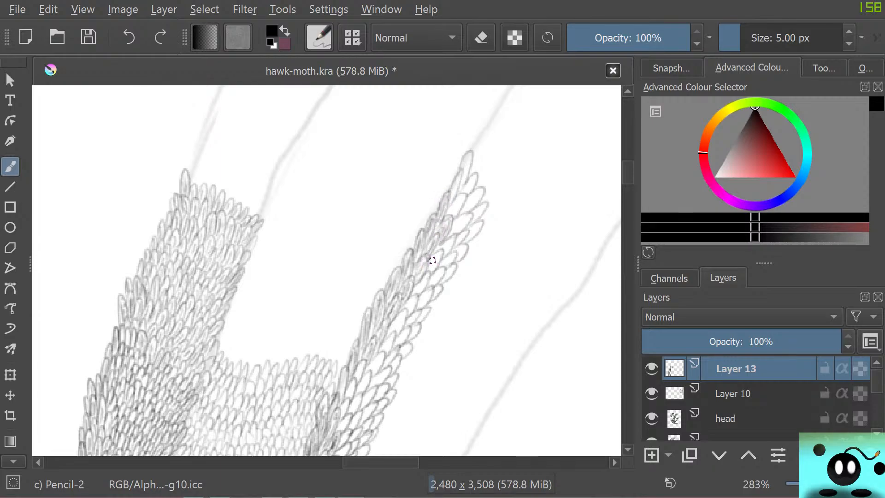
# Step: Continue the fine shading strokes through the upper feathers of the right column, up to the single feather at its tip
pyautogui.moveTo(432, 259); pyautogui.dragTo(440, 252)
pyautogui.moveTo(450, 238)
pyautogui.mouseDown()
pyautogui.moveTo(439, 246)
pyautogui.moveTo(458, 224)
pyautogui.mouseUp()
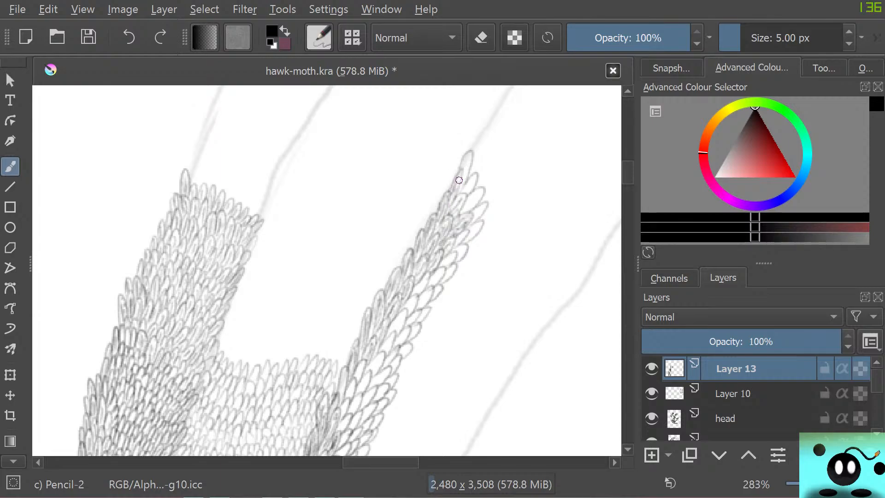
pyautogui.moveTo(466, 162); pyautogui.dragTo(458, 190)
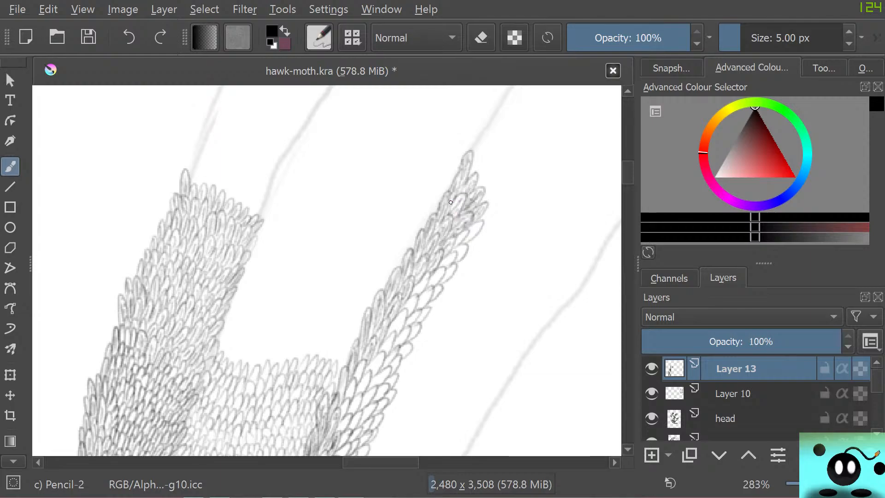
pyautogui.moveTo(440, 224)
pyautogui.mouseDown()
pyautogui.moveTo(450, 215)
pyautogui.moveTo(441, 231)
pyautogui.mouseUp()
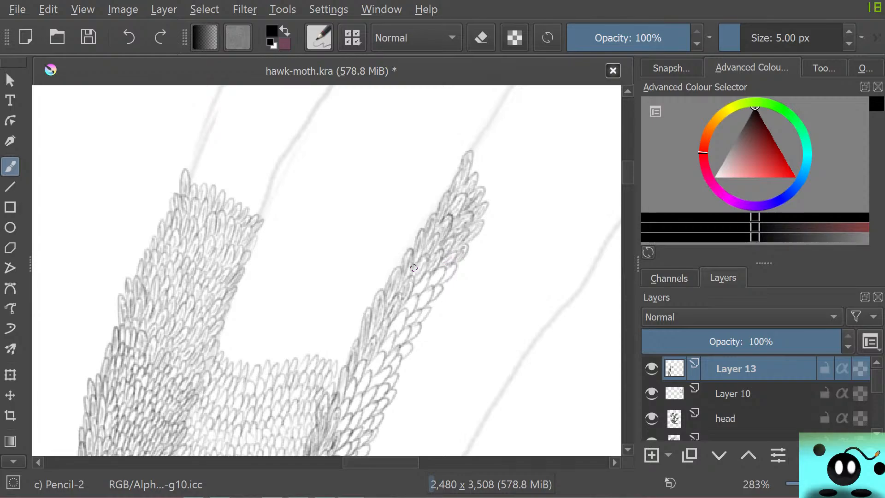
# Step: Shade the blank outer feathers at the lower end of the right column with short pencil strokes
pyautogui.scroll(-9, 414, 268)
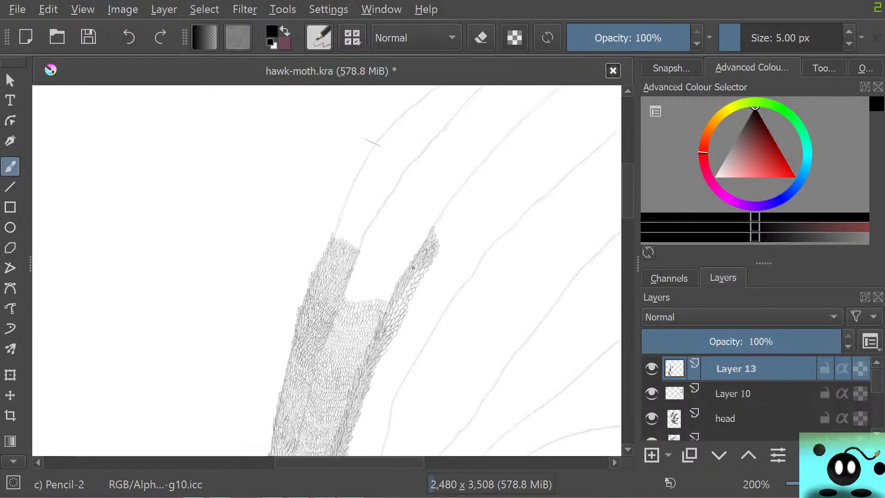
pyautogui.scroll(4, 389, 309)
pyautogui.scroll(6, 389, 309)
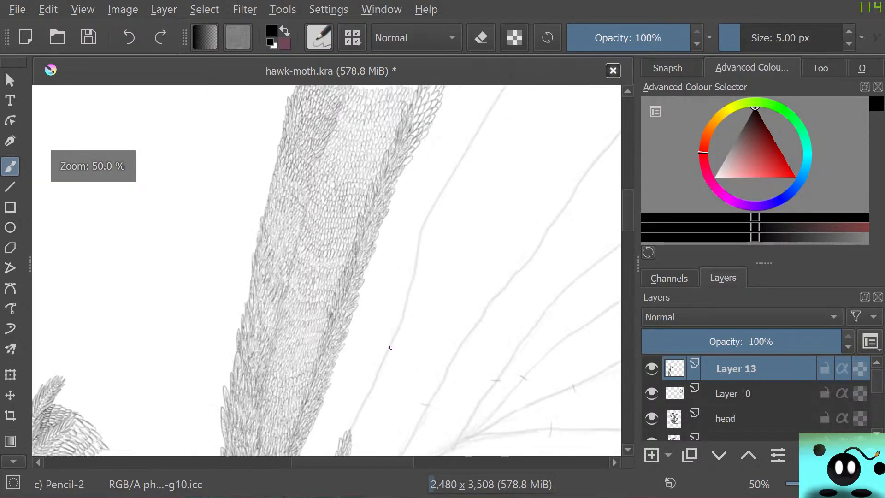
pyautogui.scroll(-7, 345, 341)
pyautogui.scroll(9, 380, 229)
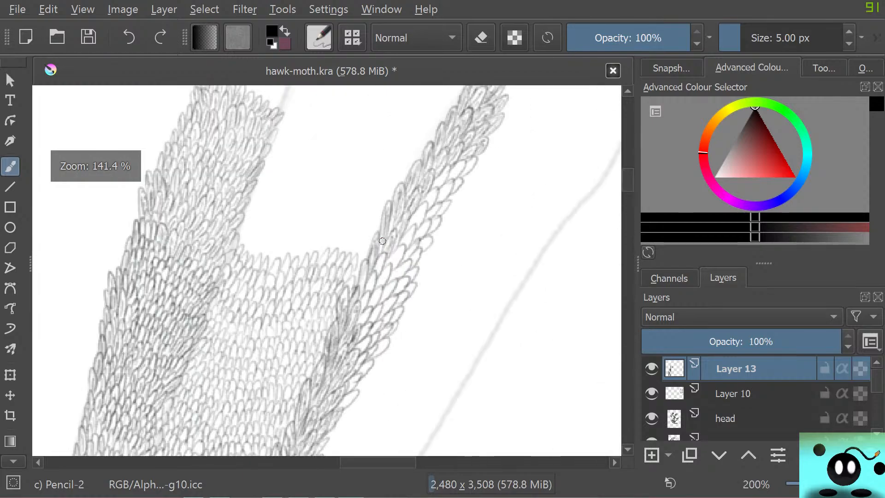
pyautogui.scroll(-2, 375, 336)
pyautogui.scroll(1, 339, 422)
pyautogui.scroll(1, 340, 423)
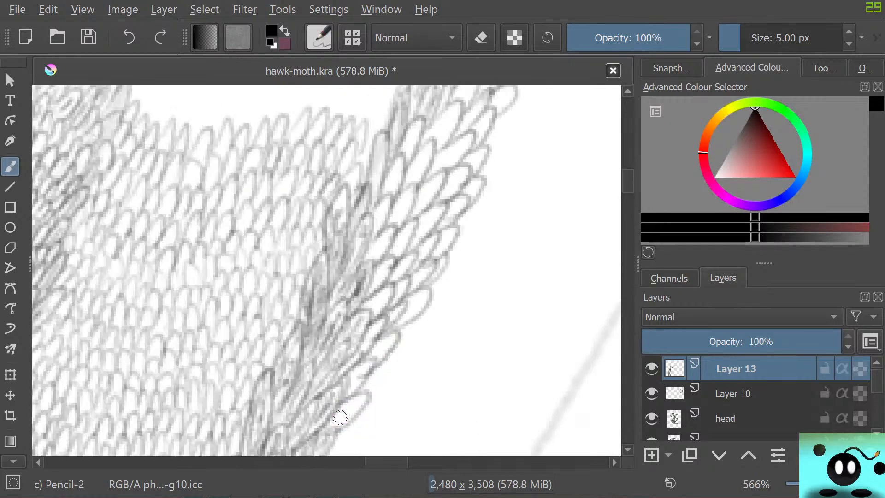
pyautogui.moveTo(350, 408); pyautogui.dragTo(340, 422)
pyautogui.moveTo(354, 376)
pyautogui.mouseDown()
pyautogui.moveTo(345, 386)
pyautogui.moveTo(356, 382)
pyautogui.mouseUp()
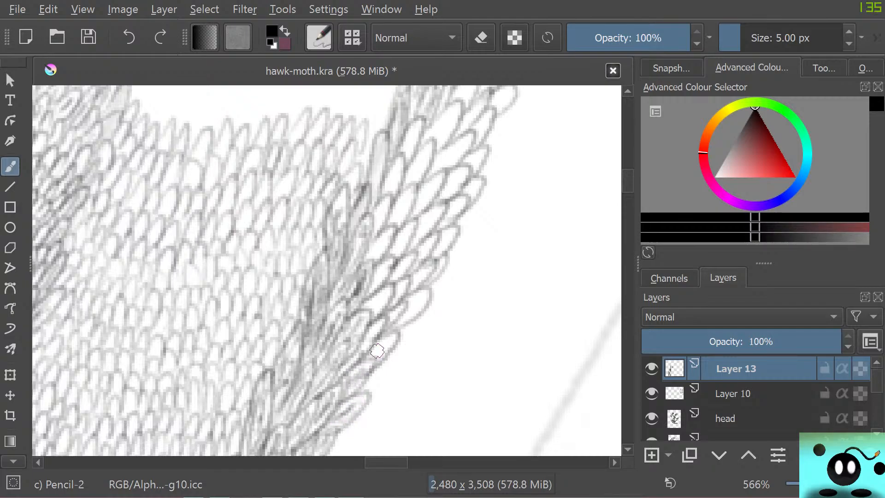
pyautogui.moveTo(381, 347); pyautogui.dragTo(371, 358)
pyautogui.moveTo(371, 328); pyautogui.dragTo(361, 349)
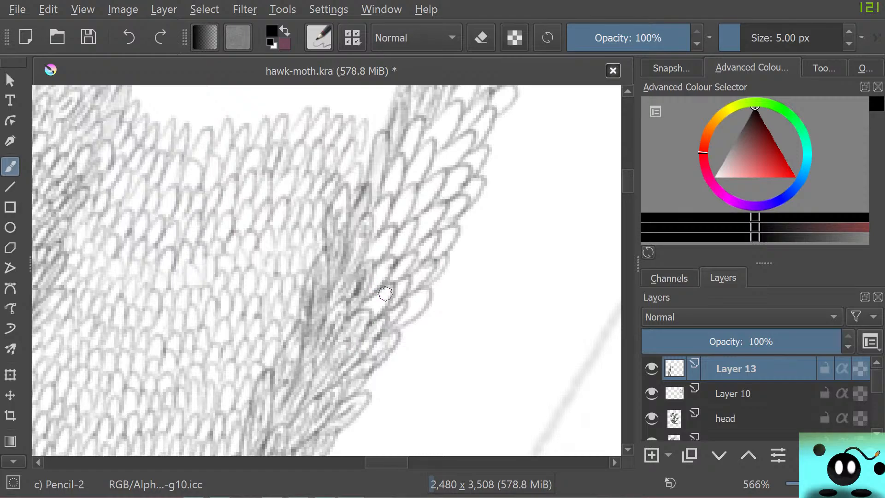
# Step: Fill the feathers beside the notch's right corner with fine shading strokes, across the width of the right column
pyautogui.moveTo(385, 293)
pyautogui.mouseDown()
pyautogui.moveTo(369, 312)
pyautogui.moveTo(367, 285)
pyautogui.mouseUp()
pyautogui.moveTo(381, 239); pyautogui.dragTo(362, 265)
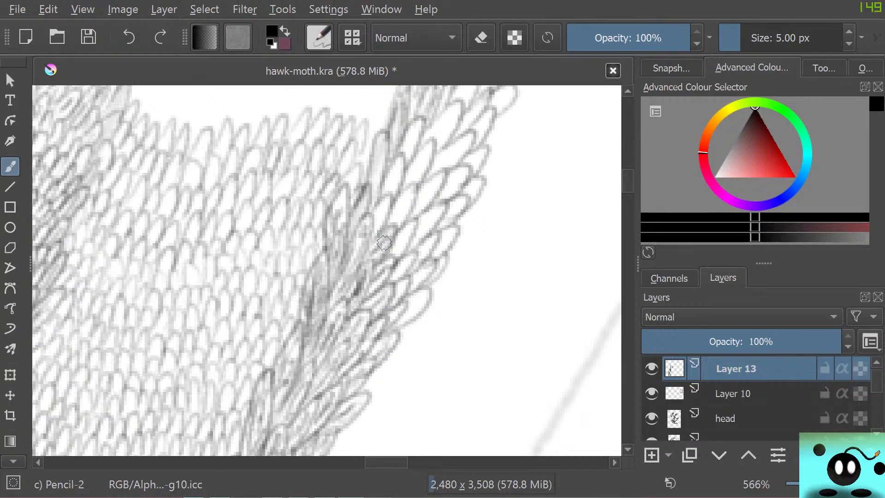
pyautogui.moveTo(387, 235)
pyautogui.mouseDown()
pyautogui.moveTo(374, 247)
pyautogui.moveTo(387, 257)
pyautogui.mouseUp()
pyautogui.moveTo(411, 226)
pyautogui.mouseDown()
pyautogui.moveTo(392, 260)
pyautogui.moveTo(414, 236)
pyautogui.mouseUp()
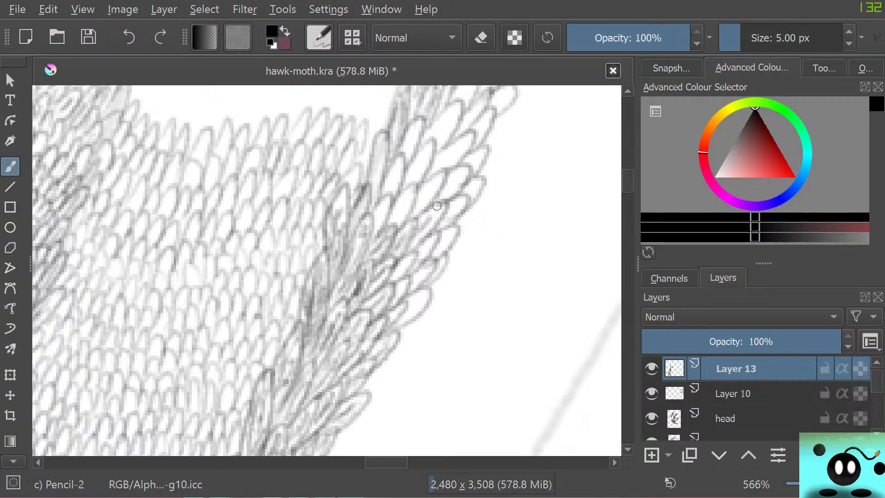
pyautogui.moveTo(437, 207); pyautogui.dragTo(421, 223)
pyautogui.moveTo(440, 208)
pyautogui.mouseDown()
pyautogui.moveTo(409, 250)
pyautogui.moveTo(417, 257)
pyautogui.mouseUp()
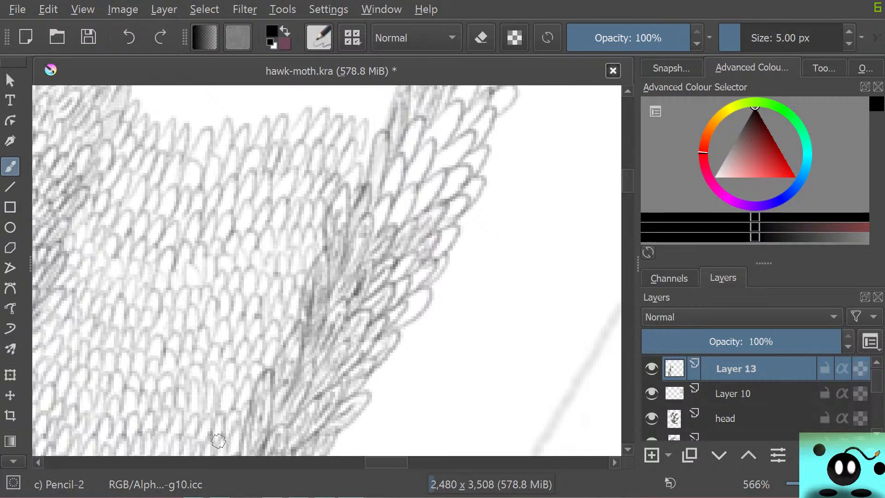
pyautogui.moveTo(408, 200)
pyautogui.mouseDown()
pyautogui.moveTo(394, 221)
pyautogui.moveTo(412, 194)
pyautogui.mouseUp()
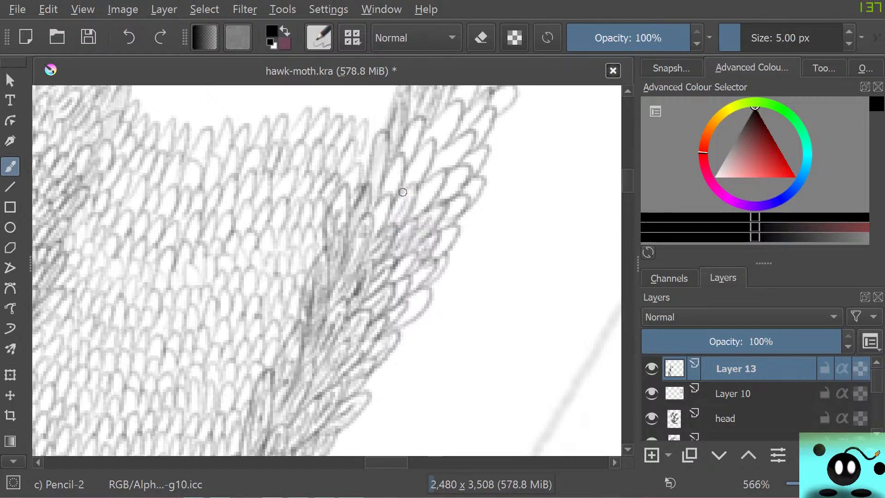
pyautogui.moveTo(375, 221)
pyautogui.mouseDown()
pyautogui.moveTo(392, 208)
pyautogui.moveTo(379, 201)
pyautogui.moveTo(397, 162)
pyautogui.moveTo(382, 210)
pyautogui.moveTo(395, 161)
pyautogui.moveTo(390, 172)
pyautogui.moveTo(418, 125)
pyautogui.moveTo(399, 179)
pyautogui.moveTo(425, 151)
pyautogui.moveTo(411, 179)
pyautogui.moveTo(414, 197)
pyautogui.moveTo(430, 187)
pyautogui.moveTo(414, 206)
pyautogui.moveTo(427, 208)
pyautogui.moveTo(438, 176)
pyautogui.moveTo(412, 196)
pyautogui.moveTo(431, 196)
pyautogui.moveTo(420, 208)
pyautogui.moveTo(465, 173)
pyautogui.moveTo(415, 209)
pyautogui.mouseUp()
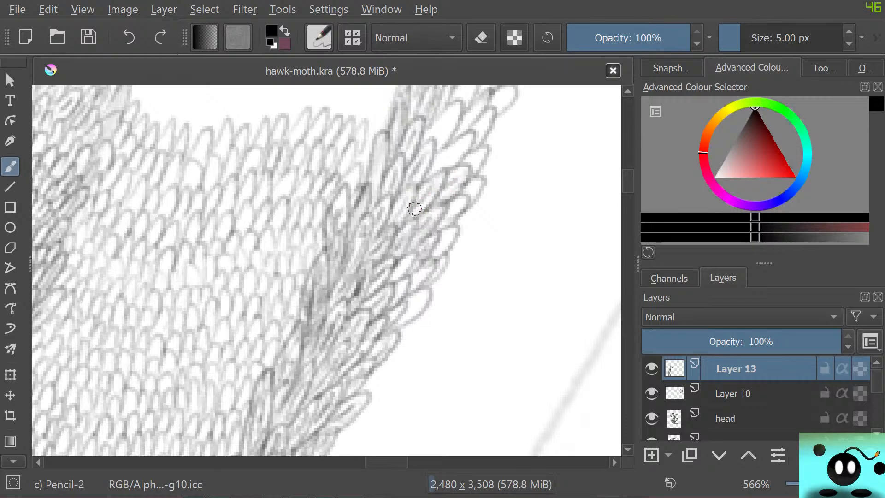
# Step: Shade the remaining white feathers in the middle stretch of the right column, including the rounded one on its outer edge
pyautogui.moveTo(628, 180); pyautogui.dragTo(627, 175)
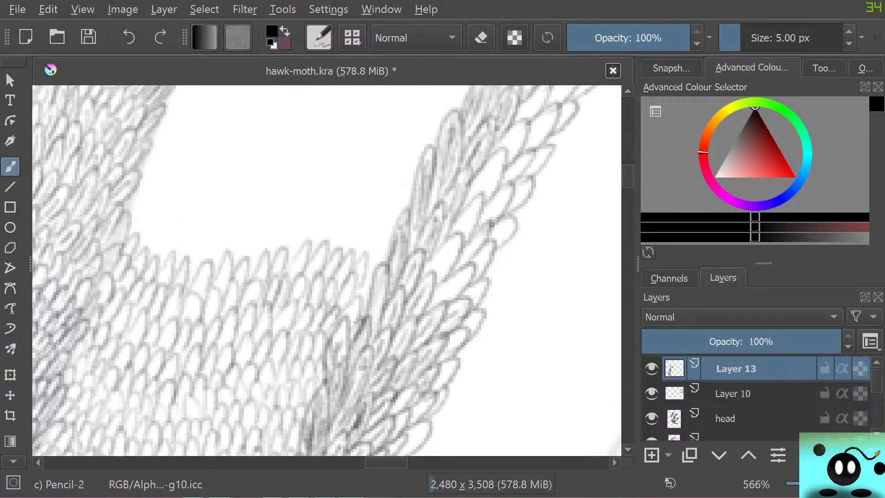
pyautogui.moveTo(371, 321); pyautogui.dragTo(382, 266)
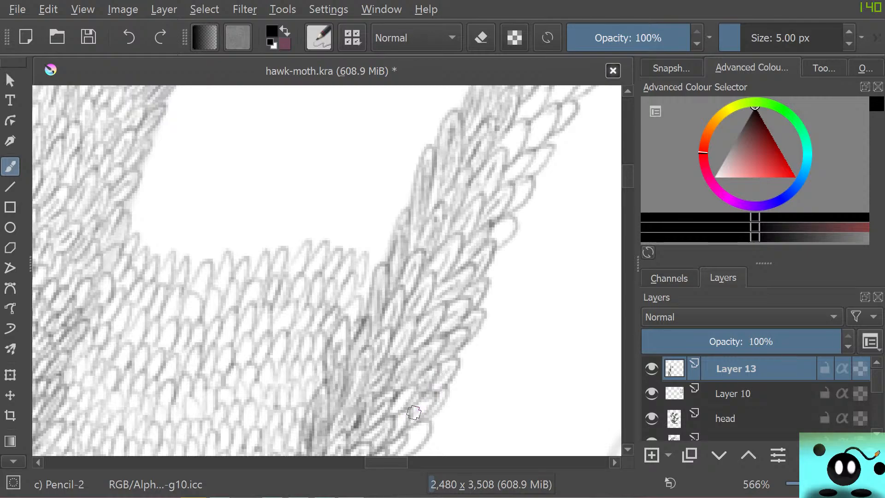
pyautogui.moveTo(420, 430); pyautogui.dragTo(408, 444)
pyautogui.moveTo(498, 236)
pyautogui.mouseDown()
pyautogui.moveTo(494, 227)
pyautogui.moveTo(492, 241)
pyautogui.moveTo(504, 220)
pyautogui.moveTo(483, 246)
pyautogui.mouseUp()
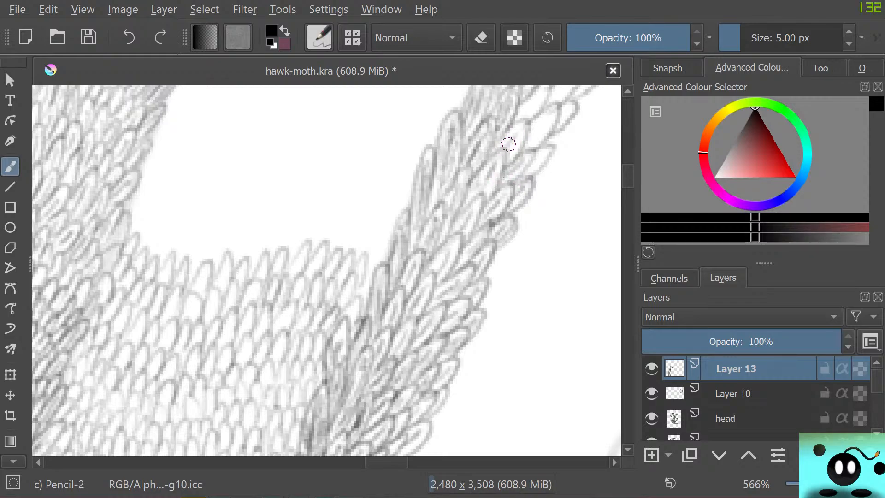
pyautogui.moveTo(507, 138)
pyautogui.mouseDown()
pyautogui.moveTo(552, 111)
pyautogui.moveTo(539, 140)
pyautogui.moveTo(560, 108)
pyautogui.moveTo(538, 117)
pyautogui.moveTo(532, 140)
pyautogui.moveTo(541, 159)
pyautogui.moveTo(529, 172)
pyautogui.moveTo(549, 147)
pyautogui.moveTo(512, 183)
pyautogui.mouseUp()
# Step: Add shading strokes to the last blank feathers along the outer edge of the right column's upper half
pyautogui.scroll(4, 326, 270)
pyautogui.scroll(-1, 327, 270)
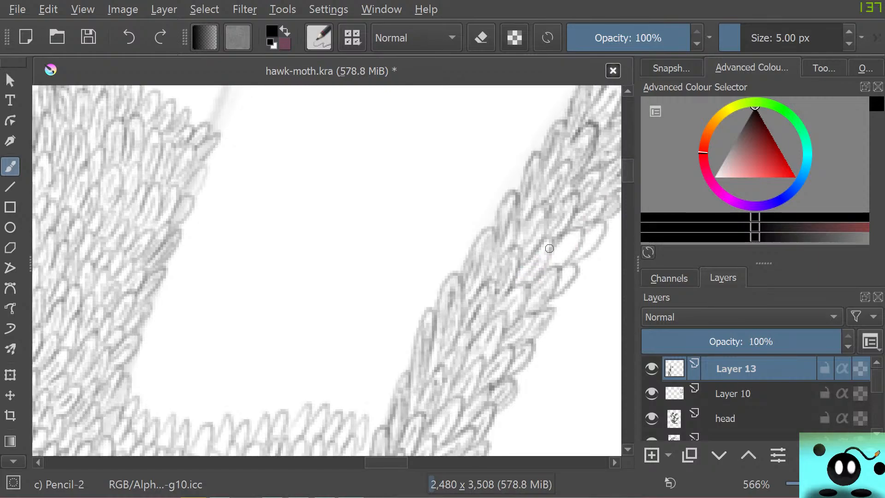
pyautogui.moveTo(547, 240); pyautogui.dragTo(540, 271)
pyautogui.hscroll(2, 489, 239)
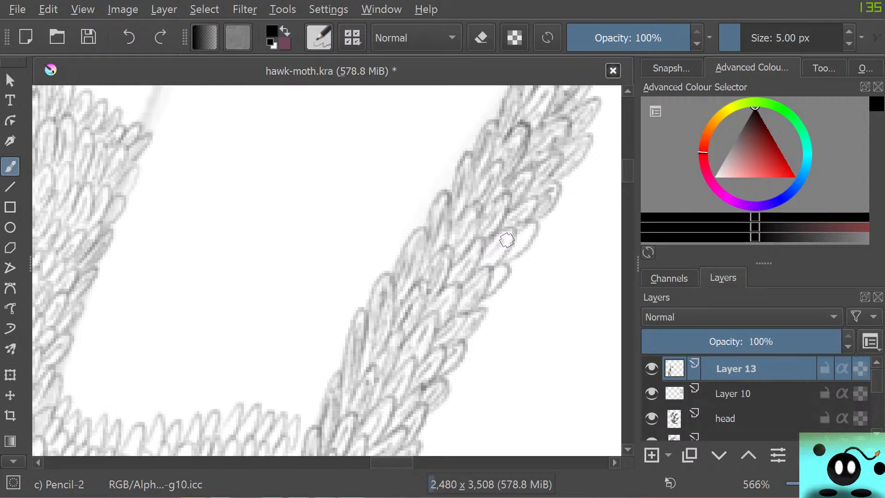
pyautogui.moveTo(479, 270)
pyautogui.mouseDown()
pyautogui.moveTo(508, 238)
pyautogui.moveTo(496, 242)
pyautogui.moveTo(501, 255)
pyautogui.moveTo(528, 237)
pyautogui.moveTo(499, 267)
pyautogui.moveTo(521, 231)
pyautogui.moveTo(494, 258)
pyautogui.moveTo(501, 237)
pyautogui.moveTo(479, 257)
pyautogui.moveTo(501, 229)
pyautogui.moveTo(480, 264)
pyautogui.mouseUp()
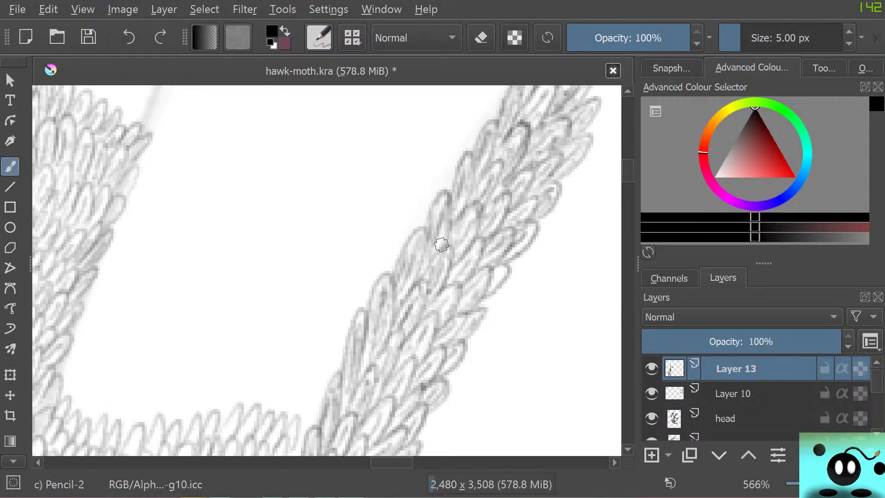
# Step: Darken the outlines and interiors of the larger feathers along the right column's inner edge, working downward toward the notch
pyautogui.moveTo(441, 231); pyautogui.dragTo(447, 203)
pyautogui.moveTo(413, 276)
pyautogui.mouseDown()
pyautogui.moveTo(420, 233)
pyautogui.moveTo(417, 271)
pyautogui.moveTo(422, 246)
pyautogui.moveTo(410, 241)
pyautogui.moveTo(395, 268)
pyautogui.moveTo(421, 251)
pyautogui.moveTo(419, 273)
pyautogui.moveTo(407, 275)
pyautogui.moveTo(424, 251)
pyautogui.moveTo(402, 275)
pyautogui.moveTo(400, 257)
pyautogui.moveTo(393, 324)
pyautogui.moveTo(422, 284)
pyautogui.moveTo(420, 310)
pyautogui.moveTo(421, 291)
pyautogui.mouseUp()
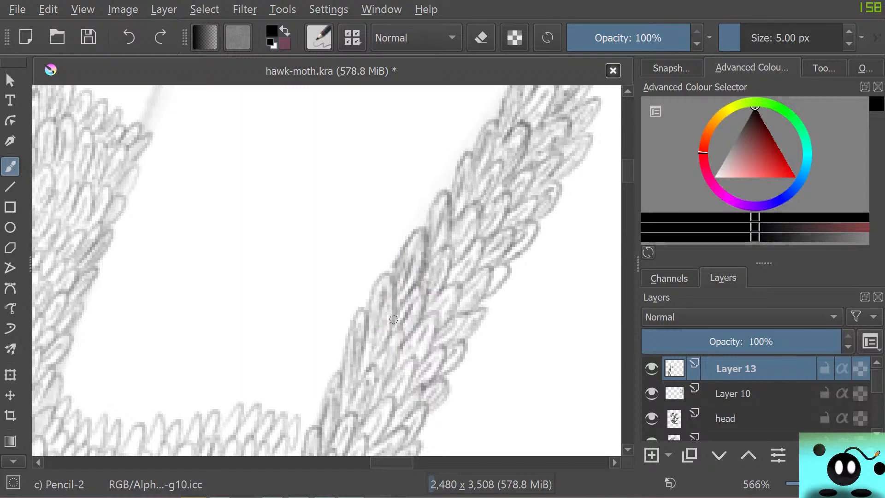
pyautogui.moveTo(394, 319)
pyautogui.mouseDown()
pyautogui.moveTo(371, 299)
pyautogui.moveTo(368, 336)
pyautogui.mouseUp()
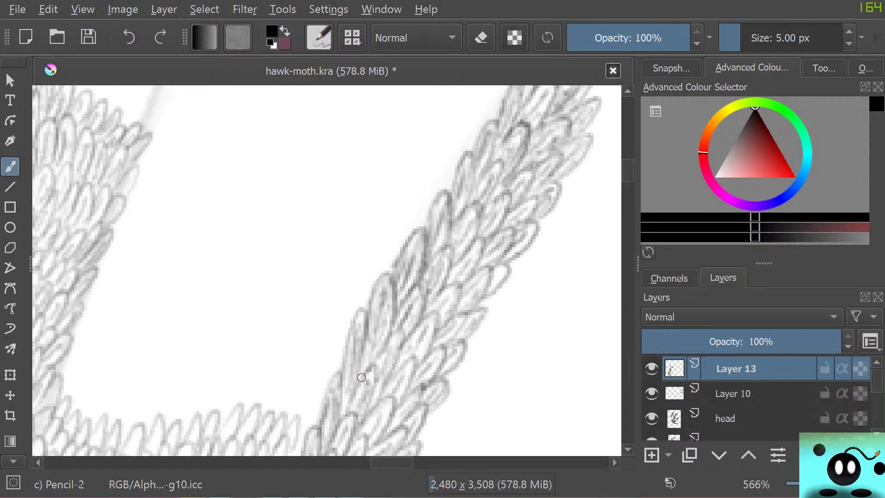
pyautogui.moveTo(362, 377)
pyautogui.mouseDown()
pyautogui.moveTo(382, 374)
pyautogui.moveTo(376, 398)
pyautogui.moveTo(408, 359)
pyautogui.moveTo(375, 375)
pyautogui.moveTo(381, 378)
pyautogui.moveTo(400, 338)
pyautogui.moveTo(381, 351)
pyautogui.moveTo(377, 371)
pyautogui.moveTo(362, 349)
pyautogui.moveTo(370, 367)
pyautogui.moveTo(367, 335)
pyautogui.moveTo(362, 351)
pyautogui.moveTo(358, 315)
pyautogui.moveTo(341, 365)
pyautogui.moveTo(346, 393)
pyautogui.moveTo(356, 347)
pyautogui.mouseUp()
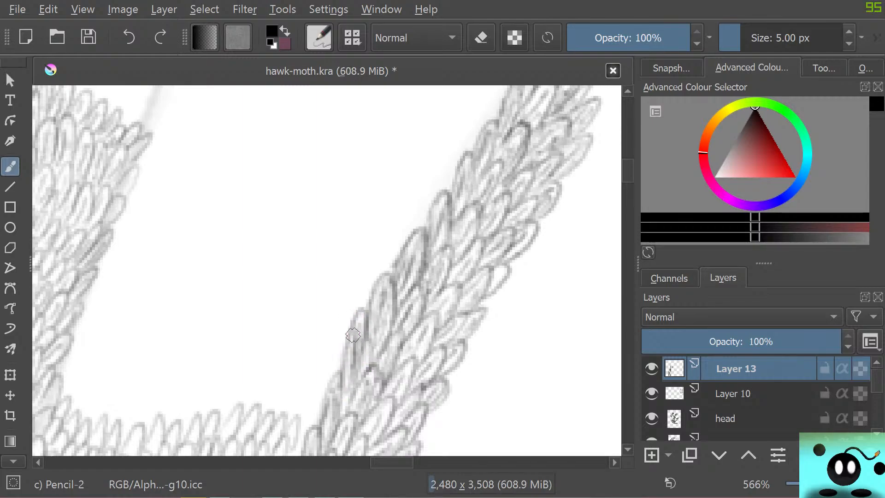
# Step: Examine the shaded feather strips close up and against the whole wing and moth sketch
pyautogui.scroll(-15, 352, 335)
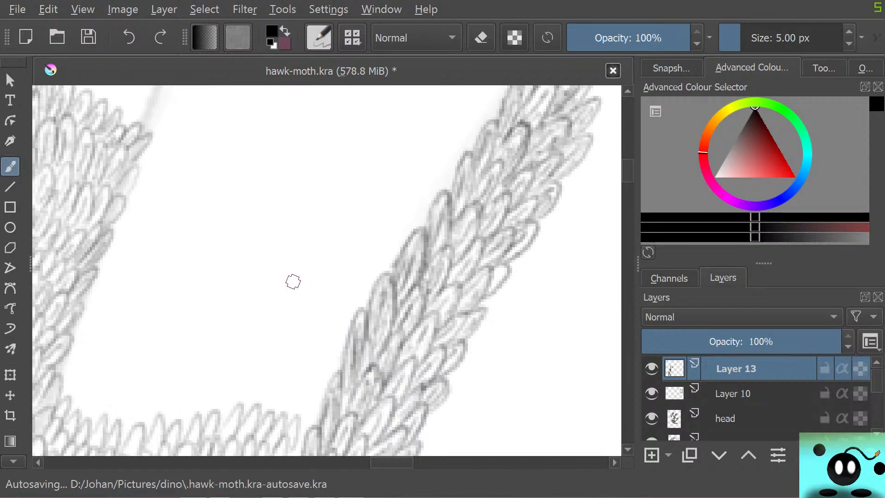
pyautogui.scroll(8, 261, 298)
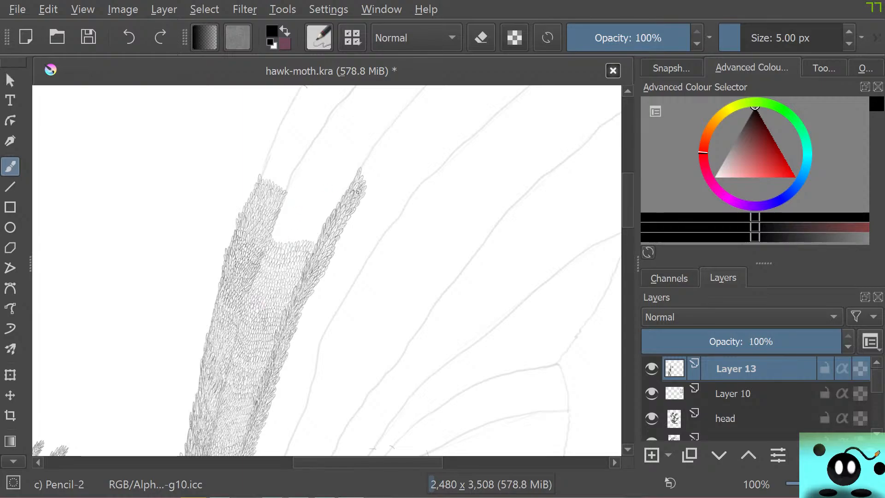
pyautogui.scroll(-3, 373, 203)
pyautogui.scroll(5, 376, 226)
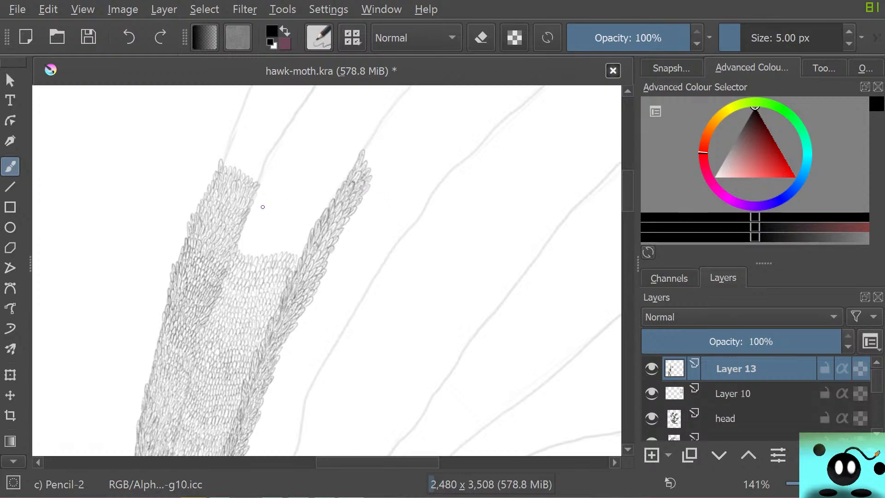
pyautogui.scroll(-3, 261, 205)
pyautogui.scroll(3, 240, 209)
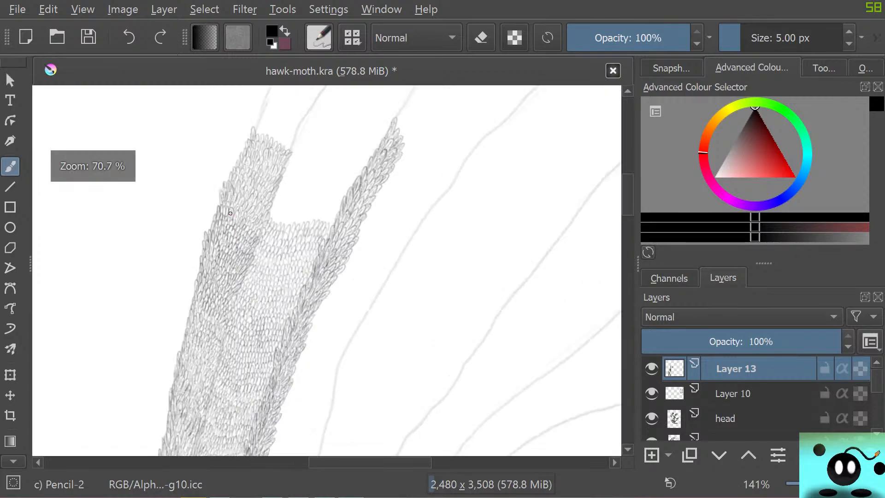
pyautogui.scroll(-4, 231, 213)
pyautogui.scroll(3, 239, 217)
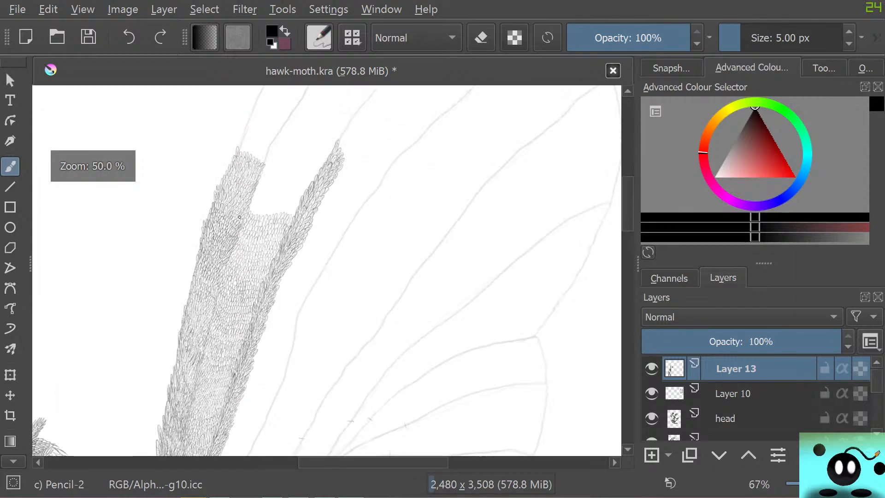
pyautogui.scroll(-2, 240, 217)
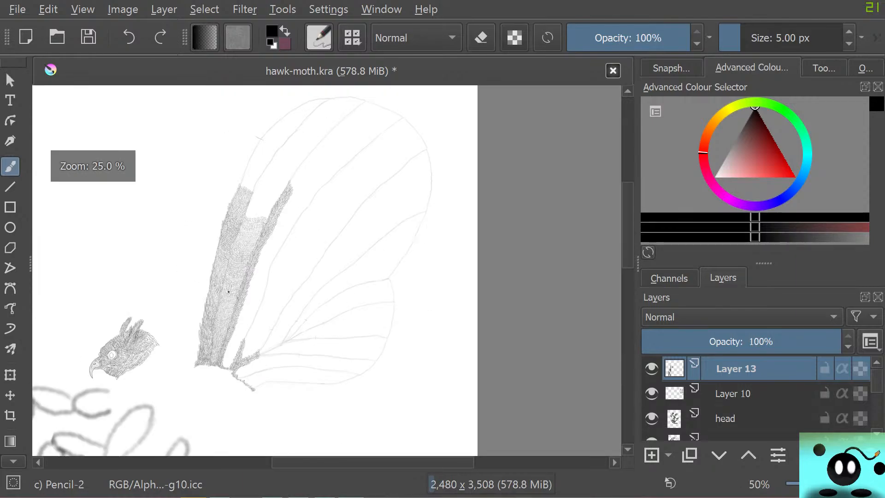
pyautogui.scroll(4, 228, 291)
pyautogui.scroll(-2, 243, 378)
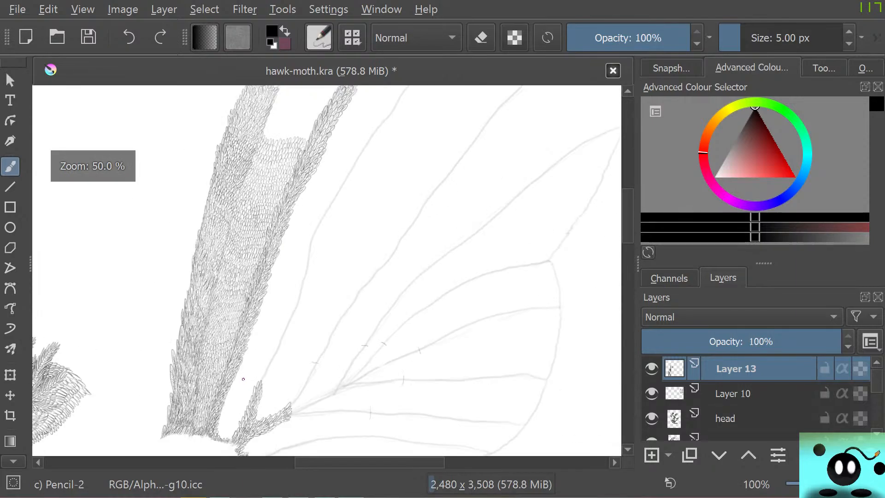
pyautogui.scroll(-1, 243, 379)
pyautogui.scroll(2, 230, 323)
pyautogui.scroll(-4, 200, 221)
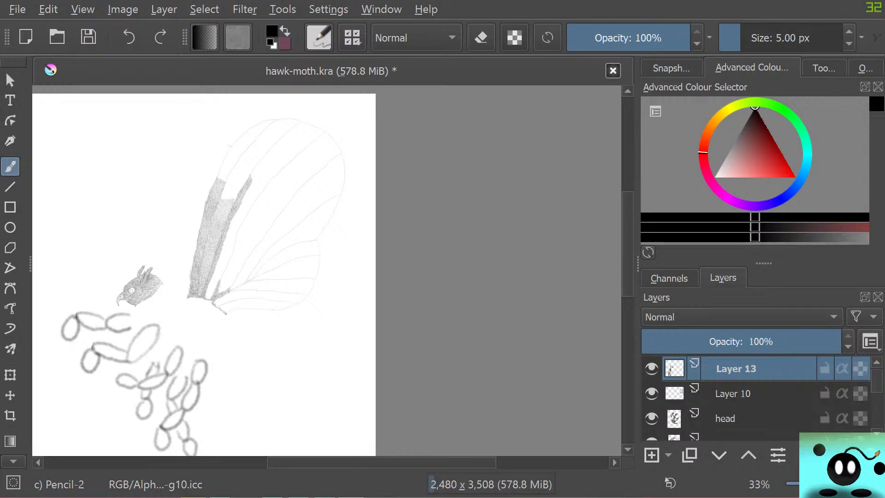
# Step: Fill the lower part of the gap between the two feathered columns with rows of small, upright pencil feathers
pyautogui.scroll(7, 234, 160)
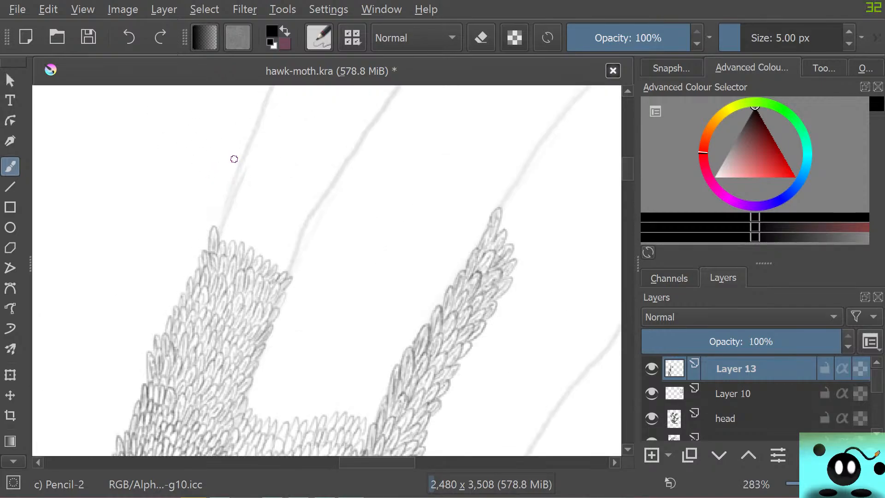
pyautogui.scroll(-3, 234, 159)
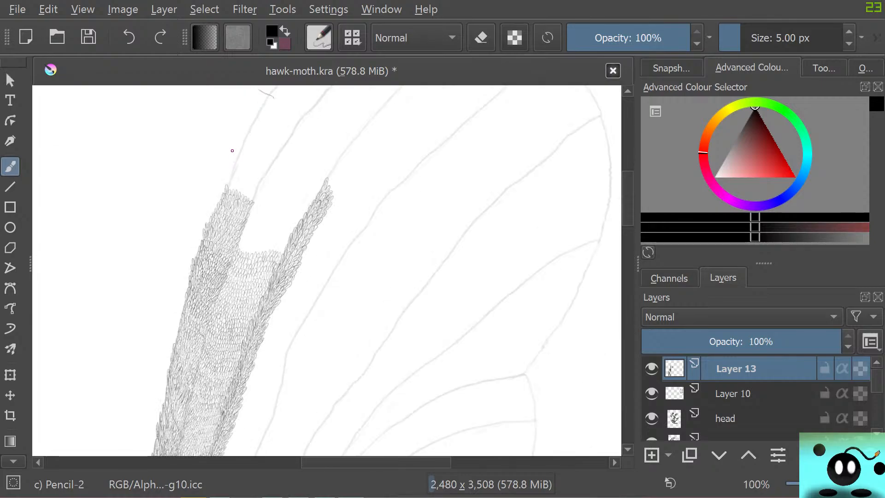
pyautogui.scroll(-2, 232, 150)
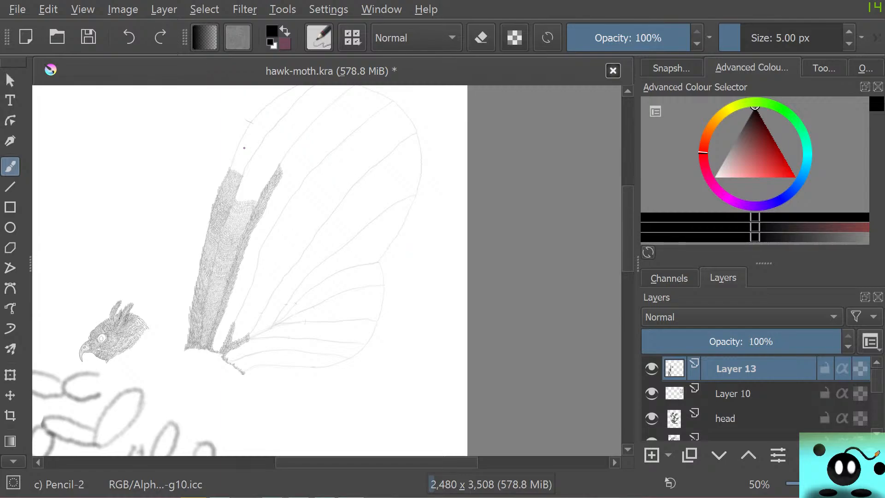
pyautogui.scroll(7, 251, 140)
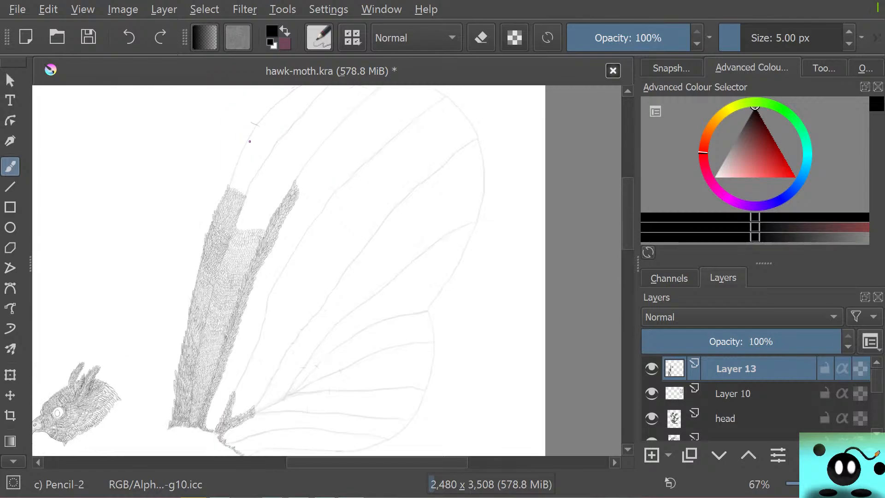
pyautogui.scroll(-4, 310, 215)
pyautogui.scroll(4, 145, 286)
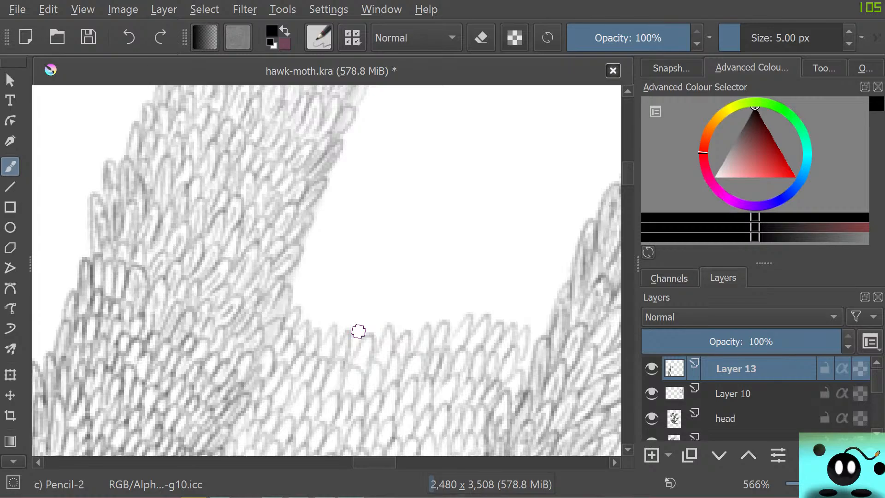
pyautogui.moveTo(292, 298)
pyautogui.mouseDown()
pyautogui.moveTo(292, 323)
pyautogui.moveTo(321, 308)
pyautogui.moveTo(317, 332)
pyautogui.moveTo(347, 342)
pyautogui.moveTo(337, 328)
pyautogui.moveTo(350, 347)
pyautogui.moveTo(375, 335)
pyautogui.moveTo(372, 342)
pyautogui.moveTo(388, 321)
pyautogui.moveTo(383, 334)
pyautogui.moveTo(416, 333)
pyautogui.moveTo(436, 321)
pyautogui.moveTo(429, 307)
pyautogui.moveTo(438, 321)
pyautogui.moveTo(451, 313)
pyautogui.moveTo(457, 330)
pyautogui.moveTo(463, 317)
pyautogui.moveTo(473, 331)
pyautogui.moveTo(471, 313)
pyautogui.moveTo(495, 324)
pyautogui.moveTo(502, 309)
pyautogui.moveTo(507, 325)
pyautogui.moveTo(524, 324)
pyautogui.moveTo(528, 346)
pyautogui.moveTo(538, 342)
pyautogui.moveTo(537, 327)
pyautogui.moveTo(546, 333)
pyautogui.moveTo(543, 313)
pyautogui.moveTo(552, 312)
pyautogui.moveTo(540, 317)
pyautogui.moveTo(542, 301)
pyautogui.moveTo(527, 314)
pyautogui.moveTo(517, 303)
pyautogui.moveTo(514, 311)
pyautogui.moveTo(485, 306)
pyautogui.moveTo(465, 287)
pyautogui.moveTo(485, 307)
pyautogui.moveTo(471, 308)
pyautogui.moveTo(466, 293)
pyautogui.moveTo(447, 315)
pyautogui.moveTo(432, 290)
pyautogui.moveTo(444, 307)
pyautogui.moveTo(429, 314)
pyautogui.moveTo(433, 295)
pyautogui.moveTo(406, 321)
pyautogui.moveTo(399, 303)
pyautogui.moveTo(396, 316)
pyautogui.moveTo(335, 310)
pyautogui.moveTo(363, 323)
pyautogui.moveTo(306, 296)
pyautogui.moveTo(314, 291)
pyautogui.moveTo(308, 272)
pyautogui.moveTo(294, 277)
pyautogui.moveTo(305, 249)
pyautogui.moveTo(332, 292)
pyautogui.moveTo(361, 296)
pyautogui.moveTo(383, 279)
pyautogui.moveTo(405, 280)
pyautogui.moveTo(417, 296)
pyautogui.moveTo(447, 283)
pyautogui.moveTo(453, 296)
pyautogui.moveTo(476, 264)
pyautogui.moveTo(477, 279)
pyautogui.moveTo(507, 272)
pyautogui.moveTo(518, 292)
pyautogui.moveTo(552, 275)
pyautogui.moveTo(567, 282)
pyautogui.moveTo(563, 258)
pyautogui.moveTo(547, 278)
pyautogui.moveTo(537, 258)
pyautogui.moveTo(531, 277)
pyautogui.moveTo(512, 253)
pyautogui.moveTo(486, 267)
pyautogui.moveTo(472, 245)
pyautogui.moveTo(419, 272)
pyautogui.moveTo(381, 263)
pyautogui.moveTo(401, 273)
pyautogui.moveTo(388, 264)
pyautogui.moveTo(342, 271)
pyautogui.moveTo(314, 257)
pyautogui.moveTo(303, 229)
pyautogui.moveTo(306, 241)
pyautogui.moveTo(315, 222)
pyautogui.moveTo(328, 237)
pyautogui.moveTo(350, 233)
pyautogui.moveTo(348, 249)
pyautogui.moveTo(369, 237)
pyautogui.moveTo(379, 264)
pyautogui.moveTo(416, 219)
pyautogui.moveTo(413, 245)
pyautogui.moveTo(444, 226)
pyautogui.moveTo(452, 255)
pyautogui.moveTo(480, 235)
pyautogui.moveTo(506, 242)
pyautogui.moveTo(525, 223)
pyautogui.moveTo(568, 250)
pyautogui.mouseUp()
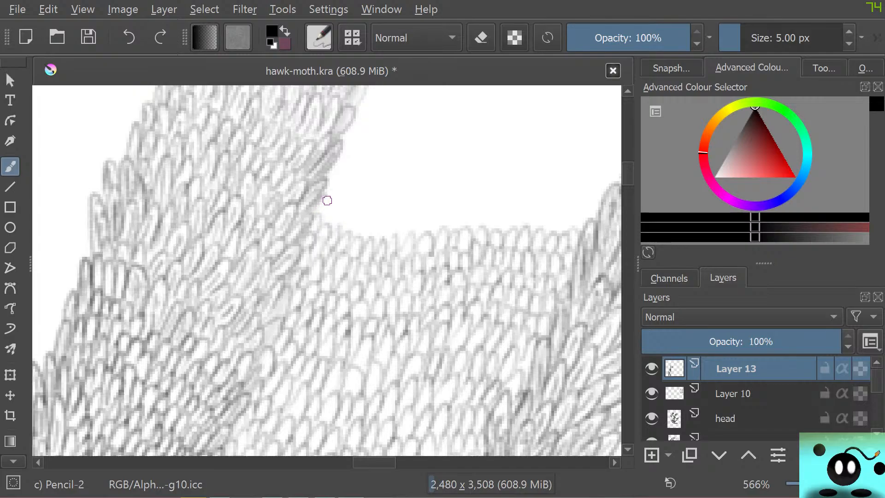
pyautogui.moveTo(327, 201)
pyautogui.mouseDown()
pyautogui.moveTo(326, 231)
pyautogui.moveTo(356, 224)
pyautogui.moveTo(354, 213)
pyautogui.moveTo(378, 245)
pyautogui.moveTo(393, 219)
pyautogui.moveTo(397, 231)
pyautogui.moveTo(409, 219)
pyautogui.moveTo(410, 231)
pyautogui.moveTo(434, 230)
pyautogui.moveTo(417, 235)
pyautogui.moveTo(444, 214)
pyautogui.moveTo(447, 227)
pyautogui.moveTo(475, 214)
pyautogui.moveTo(477, 228)
pyautogui.moveTo(491, 228)
pyautogui.moveTo(480, 229)
pyautogui.moveTo(486, 214)
pyautogui.moveTo(509, 228)
pyautogui.moveTo(560, 216)
pyautogui.moveTo(559, 228)
pyautogui.moveTo(570, 213)
pyautogui.moveTo(584, 229)
pyautogui.mouseUp()
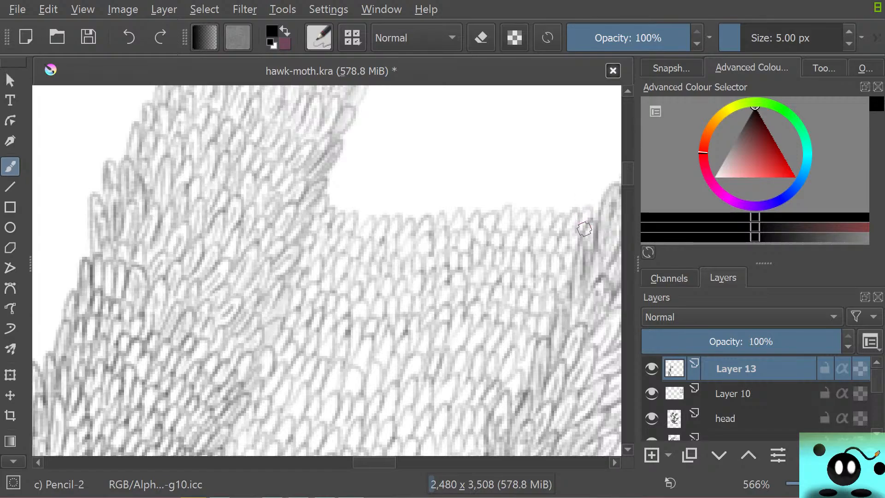
# Step: Draw another full row of small feathers across the gap and start a further row beside the left column
pyautogui.moveTo(375, 462); pyautogui.dragTo(388, 463)
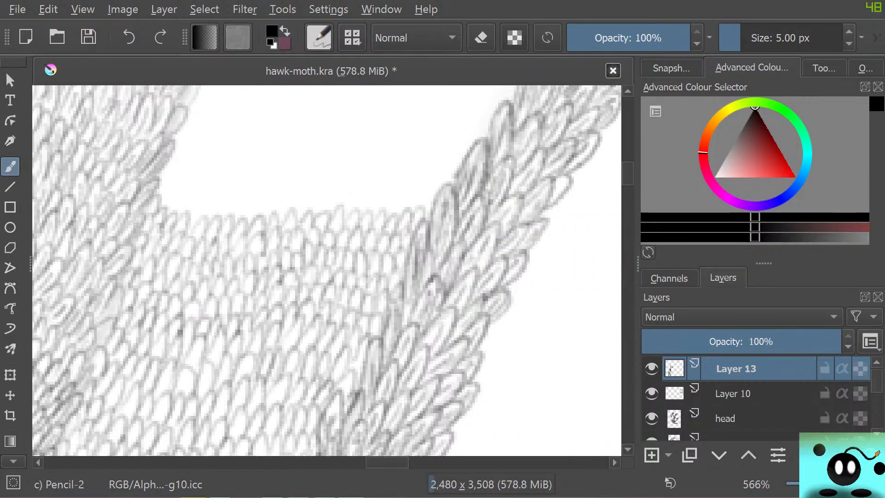
pyautogui.scroll(5, 326, 271)
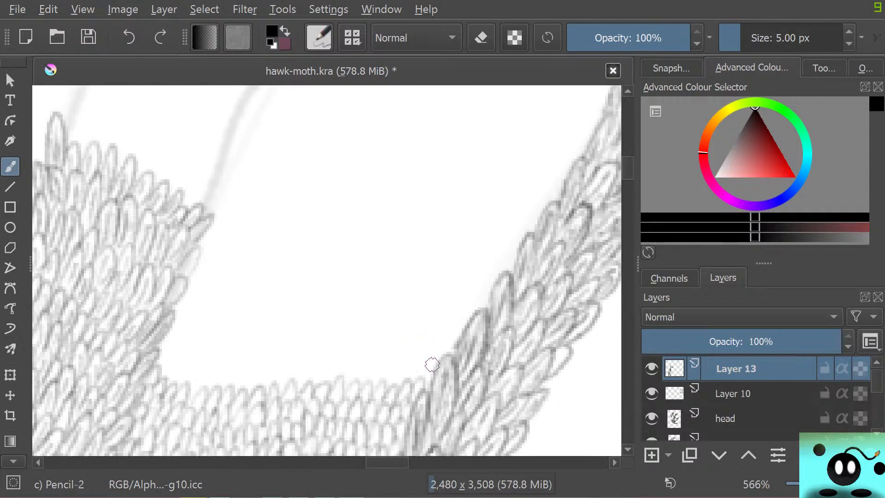
pyautogui.moveTo(432, 364)
pyautogui.mouseDown()
pyautogui.moveTo(397, 378)
pyautogui.moveTo(396, 359)
pyautogui.moveTo(376, 384)
pyautogui.moveTo(346, 374)
pyautogui.moveTo(363, 376)
pyautogui.moveTo(301, 381)
pyautogui.moveTo(304, 364)
pyautogui.moveTo(268, 374)
pyautogui.moveTo(284, 383)
pyautogui.moveTo(278, 383)
pyautogui.moveTo(280, 373)
pyautogui.moveTo(262, 381)
pyautogui.moveTo(262, 364)
pyautogui.moveTo(227, 377)
pyautogui.moveTo(243, 384)
pyautogui.moveTo(218, 392)
pyautogui.moveTo(220, 374)
pyautogui.moveTo(197, 384)
pyautogui.moveTo(194, 368)
pyautogui.moveTo(180, 381)
pyautogui.moveTo(181, 356)
pyautogui.moveTo(161, 368)
pyautogui.moveTo(167, 350)
pyautogui.moveTo(177, 387)
pyautogui.mouseUp()
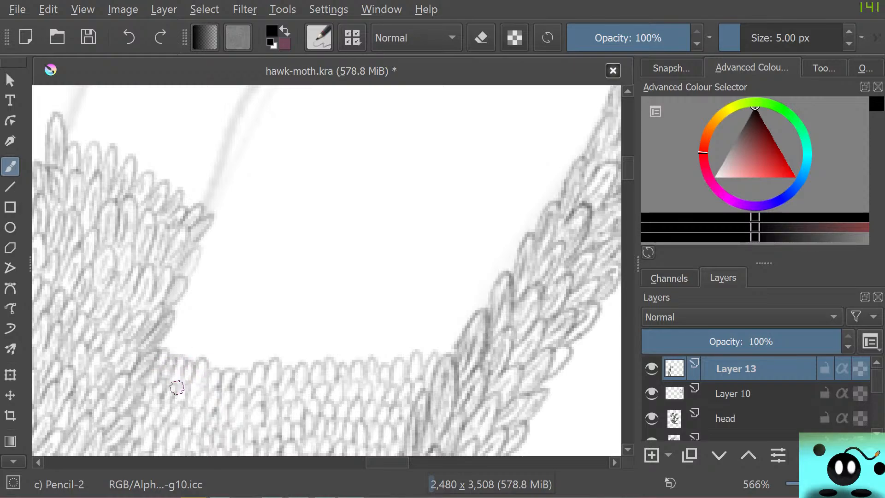
pyautogui.moveTo(163, 332); pyautogui.dragTo(164, 357)
pyautogui.moveTo(181, 352)
pyautogui.mouseDown()
pyautogui.moveTo(200, 345)
pyautogui.moveTo(214, 376)
pyautogui.moveTo(226, 358)
pyautogui.moveTo(234, 372)
pyautogui.moveTo(247, 356)
pyautogui.mouseUp()
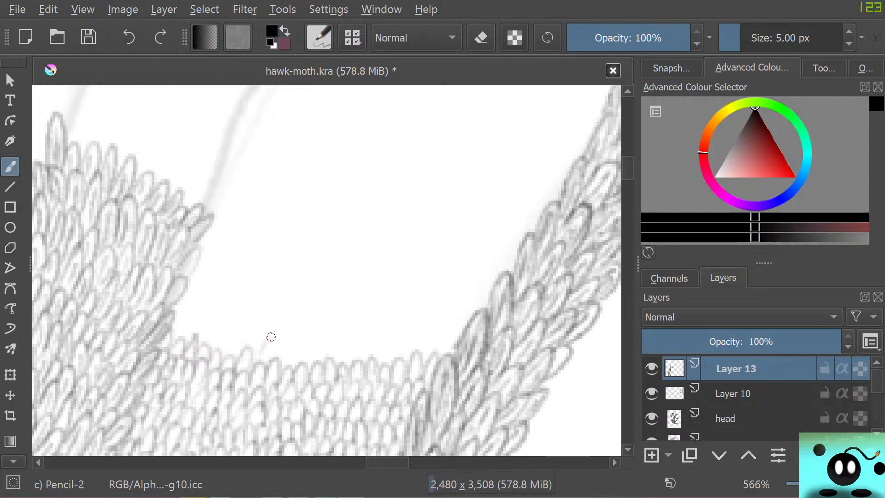
pyautogui.moveTo(311, 289)
pyautogui.mouseDown()
pyautogui.moveTo(320, 205)
pyautogui.moveTo(369, 208)
pyautogui.mouseUp()
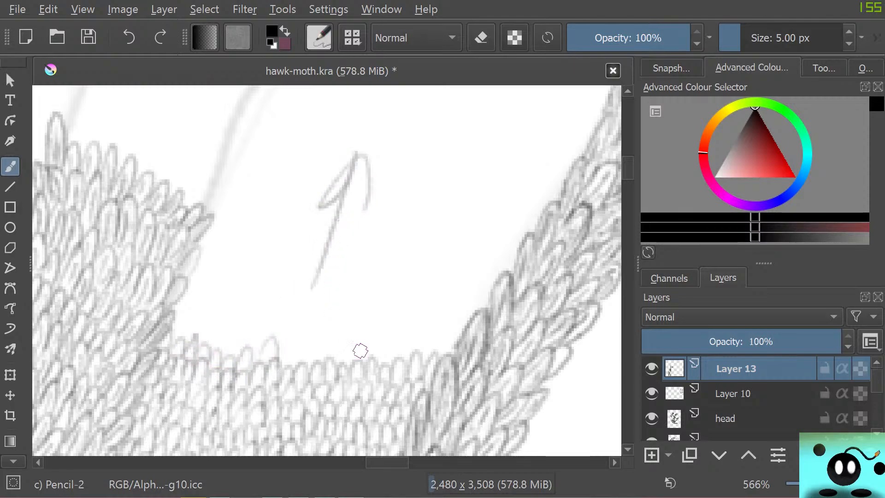
pyautogui.press('e')
pyautogui.moveTo(266, 292)
pyautogui.mouseDown()
pyautogui.moveTo(316, 262)
pyautogui.moveTo(319, 223)
pyautogui.mouseUp()
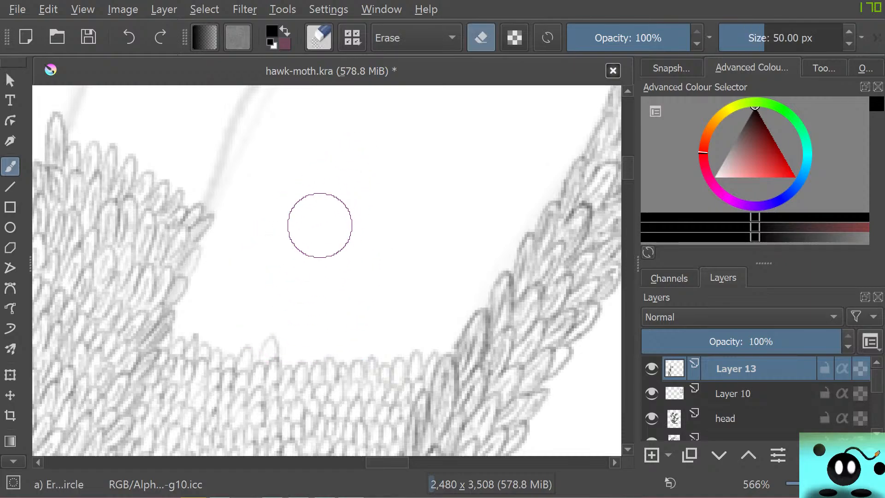
pyautogui.press('e')
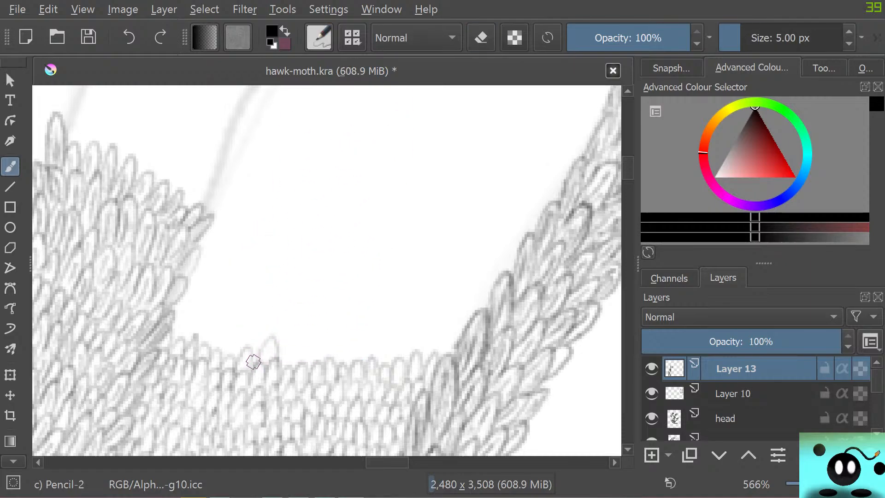
# Step: Continue the started row of small feathers through the middle of the gap
pyautogui.moveTo(277, 359)
pyautogui.mouseDown()
pyautogui.moveTo(297, 347)
pyautogui.moveTo(298, 366)
pyautogui.moveTo(311, 370)
pyautogui.moveTo(314, 337)
pyautogui.moveTo(318, 360)
pyautogui.moveTo(329, 363)
pyautogui.moveTo(340, 345)
pyautogui.moveTo(335, 357)
pyautogui.moveTo(366, 366)
pyautogui.mouseUp()
pyautogui.moveTo(333, 293)
pyautogui.mouseDown()
pyautogui.moveTo(316, 337)
pyautogui.moveTo(342, 272)
pyautogui.moveTo(336, 287)
pyautogui.moveTo(331, 258)
pyautogui.mouseUp()
pyautogui.press('/')
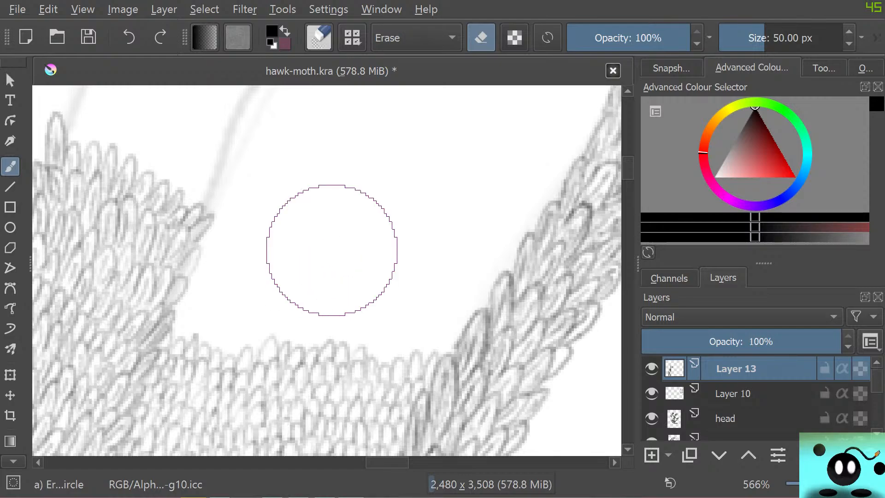
pyautogui.press('/')
pyautogui.moveTo(259, 279)
pyautogui.mouseDown()
pyautogui.moveTo(274, 169)
pyautogui.moveTo(266, 294)
pyautogui.moveTo(254, 309)
pyautogui.moveTo(254, 268)
pyautogui.moveTo(263, 258)
pyautogui.moveTo(255, 284)
pyautogui.moveTo(242, 284)
pyautogui.moveTo(263, 291)
pyautogui.moveTo(283, 261)
pyautogui.moveTo(269, 300)
pyautogui.moveTo(264, 277)
pyautogui.moveTo(255, 297)
pyautogui.moveTo(284, 278)
pyautogui.moveTo(292, 258)
pyautogui.moveTo(326, 260)
pyautogui.moveTo(316, 244)
pyautogui.mouseUp()
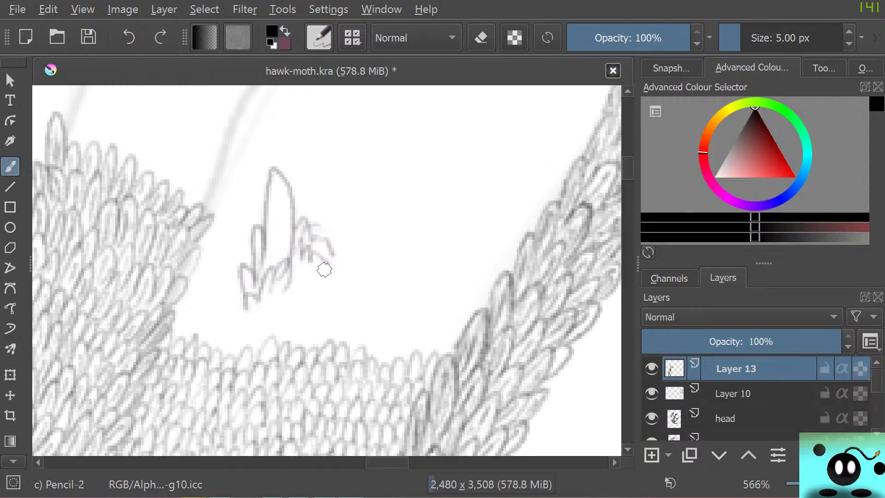
pyautogui.moveTo(323, 276)
pyautogui.mouseDown()
pyautogui.moveTo(344, 193)
pyautogui.moveTo(368, 228)
pyautogui.moveTo(349, 307)
pyautogui.moveTo(374, 297)
pyautogui.moveTo(387, 316)
pyautogui.moveTo(413, 235)
pyautogui.moveTo(396, 314)
pyautogui.moveTo(387, 299)
pyautogui.moveTo(405, 247)
pyautogui.moveTo(271, 256)
pyautogui.moveTo(258, 269)
pyautogui.moveTo(279, 243)
pyautogui.mouseUp()
pyautogui.press('e')
pyautogui.press('/')
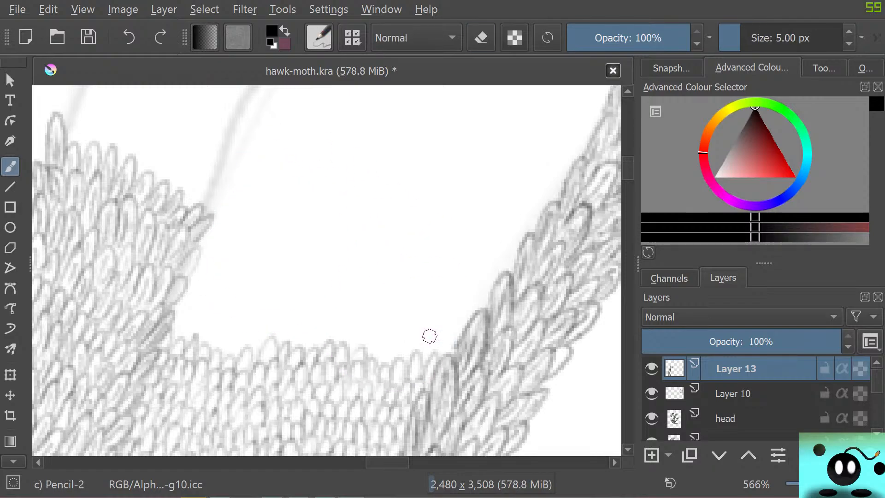
# Step: Stack more rows of small feathers across the gap, from the left column's inner edge to the right strip's dark feathers
pyautogui.moveTo(443, 342)
pyautogui.mouseDown()
pyautogui.moveTo(416, 358)
pyautogui.moveTo(417, 338)
pyautogui.moveTo(394, 362)
pyautogui.moveTo(394, 339)
pyautogui.moveTo(383, 357)
pyautogui.moveTo(368, 360)
pyautogui.moveTo(353, 331)
pyautogui.moveTo(360, 349)
pyautogui.moveTo(345, 349)
pyautogui.moveTo(338, 333)
pyautogui.moveTo(321, 352)
pyautogui.moveTo(311, 331)
pyautogui.moveTo(318, 342)
pyautogui.moveTo(277, 339)
pyautogui.moveTo(285, 320)
pyautogui.moveTo(267, 341)
pyautogui.moveTo(238, 340)
pyautogui.moveTo(259, 347)
pyautogui.moveTo(235, 335)
pyautogui.moveTo(230, 353)
pyautogui.moveTo(219, 352)
pyautogui.moveTo(203, 344)
pyautogui.moveTo(226, 328)
pyautogui.moveTo(206, 342)
pyautogui.moveTo(200, 321)
pyautogui.moveTo(185, 332)
pyautogui.moveTo(173, 327)
pyautogui.moveTo(175, 311)
pyautogui.moveTo(182, 316)
pyautogui.moveTo(197, 301)
pyautogui.moveTo(214, 329)
pyautogui.moveTo(250, 321)
pyautogui.moveTo(255, 334)
pyautogui.moveTo(270, 326)
pyautogui.moveTo(277, 301)
pyautogui.moveTo(275, 321)
pyautogui.moveTo(288, 329)
pyautogui.moveTo(295, 302)
pyautogui.moveTo(295, 324)
pyautogui.moveTo(308, 306)
pyautogui.moveTo(307, 321)
pyautogui.moveTo(336, 330)
pyautogui.moveTo(309, 334)
pyautogui.moveTo(367, 326)
pyautogui.moveTo(372, 343)
pyautogui.moveTo(404, 324)
pyautogui.moveTo(427, 330)
pyautogui.moveTo(424, 342)
pyautogui.moveTo(454, 336)
pyautogui.mouseUp()
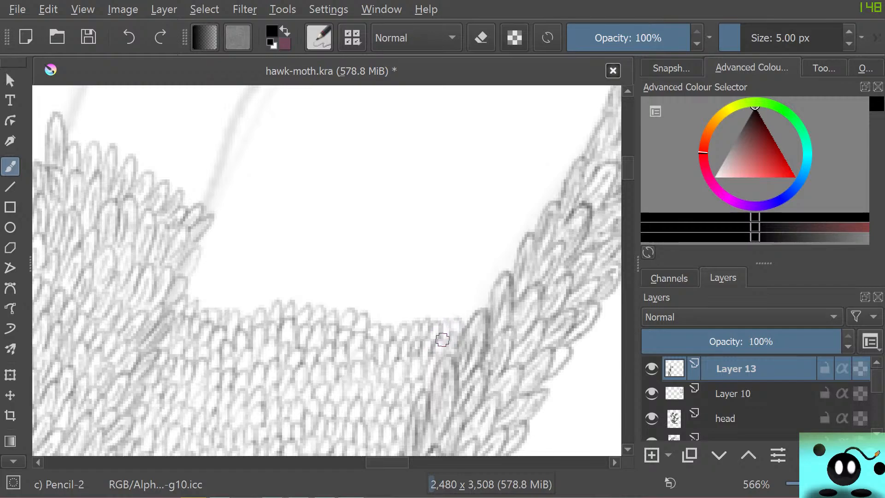
pyautogui.moveTo(197, 291)
pyautogui.mouseDown()
pyautogui.moveTo(196, 316)
pyautogui.moveTo(217, 293)
pyautogui.moveTo(206, 292)
pyautogui.moveTo(217, 314)
pyautogui.moveTo(232, 316)
pyautogui.moveTo(248, 292)
pyautogui.moveTo(247, 328)
pyautogui.moveTo(238, 322)
pyautogui.moveTo(274, 314)
pyautogui.moveTo(294, 291)
pyautogui.moveTo(316, 315)
pyautogui.moveTo(322, 285)
pyautogui.moveTo(324, 313)
pyautogui.moveTo(336, 317)
pyautogui.moveTo(348, 302)
pyautogui.moveTo(344, 316)
pyautogui.moveTo(366, 311)
pyautogui.moveTo(386, 331)
pyautogui.moveTo(394, 313)
pyautogui.moveTo(410, 309)
pyautogui.moveTo(422, 325)
pyautogui.moveTo(468, 318)
pyautogui.mouseUp()
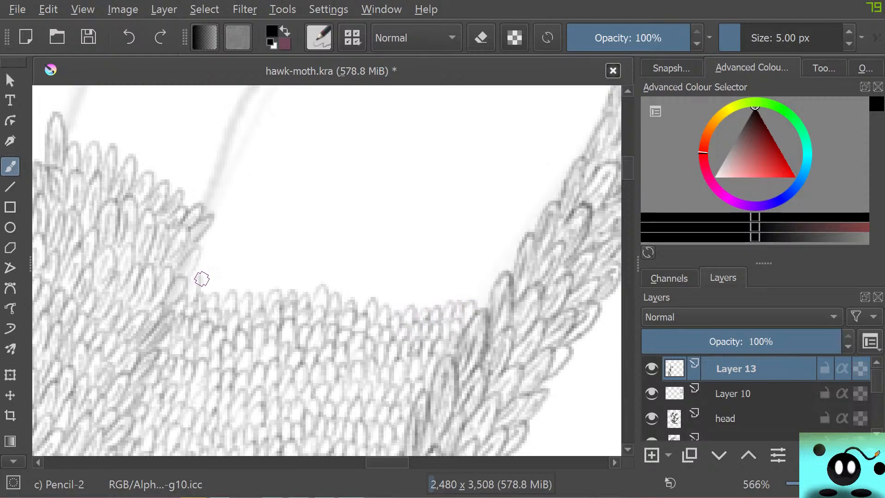
pyautogui.moveTo(201, 279)
pyautogui.mouseDown()
pyautogui.moveTo(234, 277)
pyautogui.moveTo(223, 288)
pyautogui.moveTo(242, 299)
pyautogui.moveTo(254, 278)
pyautogui.moveTo(272, 306)
pyautogui.mouseUp()
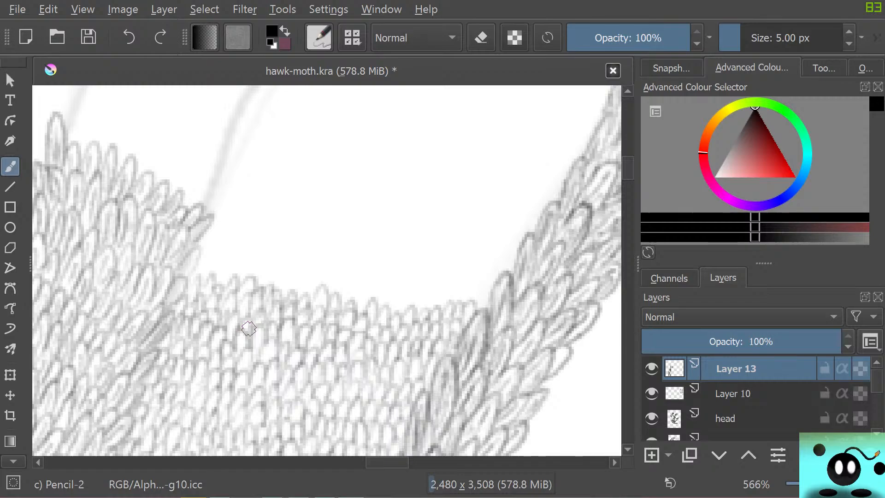
pyautogui.moveTo(360, 308)
pyautogui.mouseDown()
pyautogui.moveTo(366, 294)
pyautogui.moveTo(369, 308)
pyautogui.mouseUp()
pyautogui.moveTo(375, 300)
pyautogui.mouseDown()
pyautogui.moveTo(385, 287)
pyautogui.moveTo(391, 304)
pyautogui.mouseUp()
pyautogui.moveTo(392, 304)
pyautogui.mouseDown()
pyautogui.moveTo(396, 285)
pyautogui.moveTo(409, 308)
pyautogui.moveTo(402, 299)
pyautogui.moveTo(399, 309)
pyautogui.moveTo(420, 297)
pyautogui.moveTo(433, 309)
pyautogui.moveTo(446, 290)
pyautogui.moveTo(456, 300)
pyautogui.moveTo(466, 285)
pyautogui.moveTo(475, 303)
pyautogui.mouseUp()
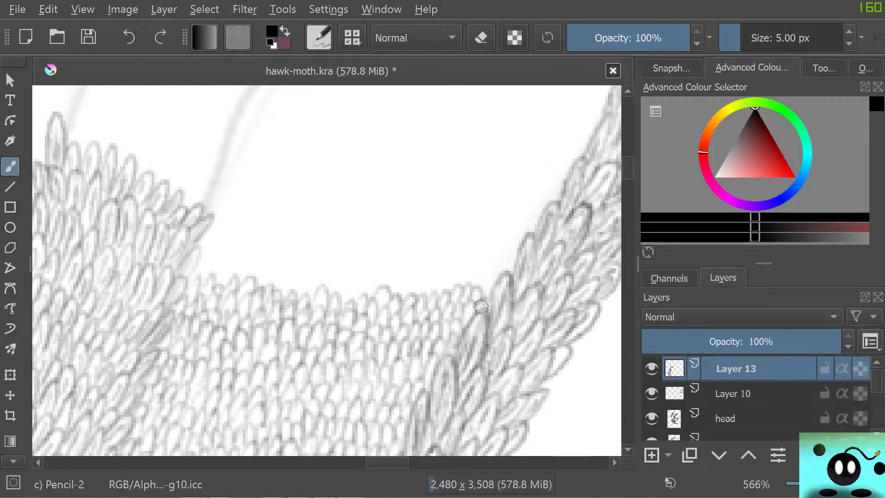
pyautogui.moveTo(200, 267)
pyautogui.mouseDown()
pyautogui.moveTo(223, 282)
pyautogui.moveTo(229, 268)
pyautogui.moveTo(229, 286)
pyautogui.moveTo(242, 285)
pyautogui.moveTo(251, 268)
pyautogui.moveTo(262, 282)
pyautogui.moveTo(277, 274)
pyautogui.moveTo(279, 293)
pyautogui.moveTo(292, 293)
pyautogui.moveTo(288, 282)
pyautogui.moveTo(316, 313)
pyautogui.mouseUp()
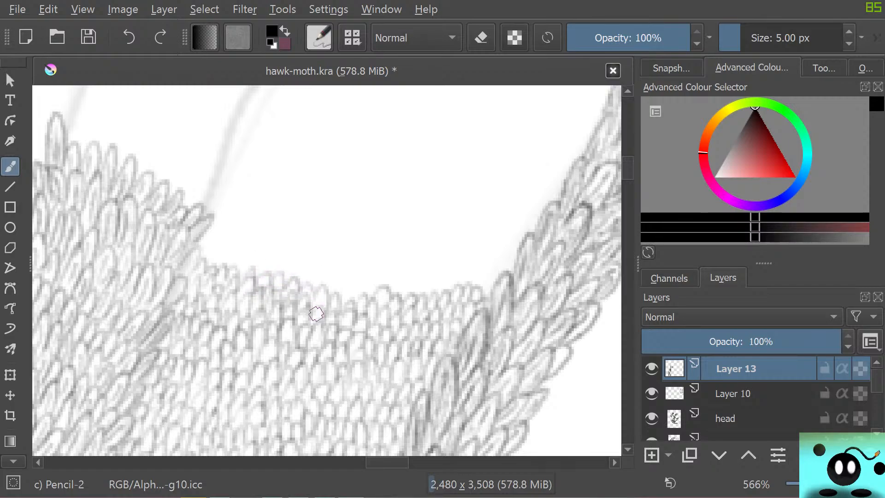
# Step: Toggle Layer 13 off and on, and add feather rows until the gap's fill reaches the left column's upper inner corner
pyautogui.click(651, 369)
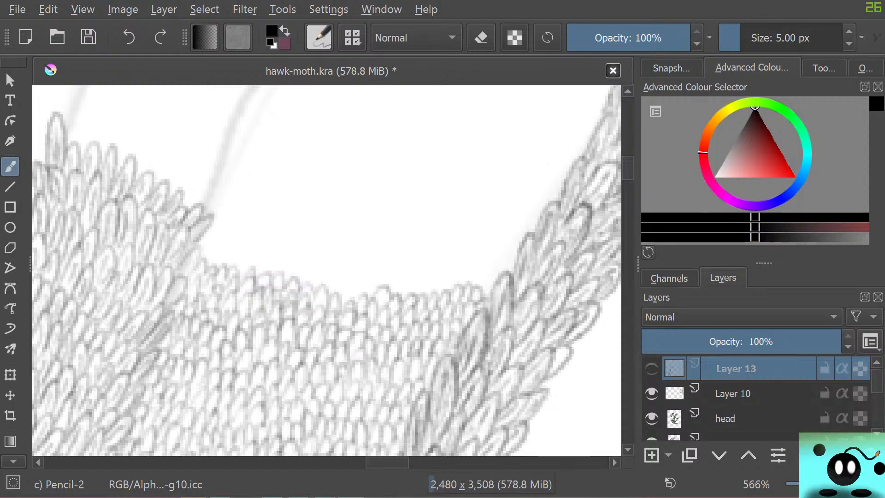
pyautogui.click(651, 369)
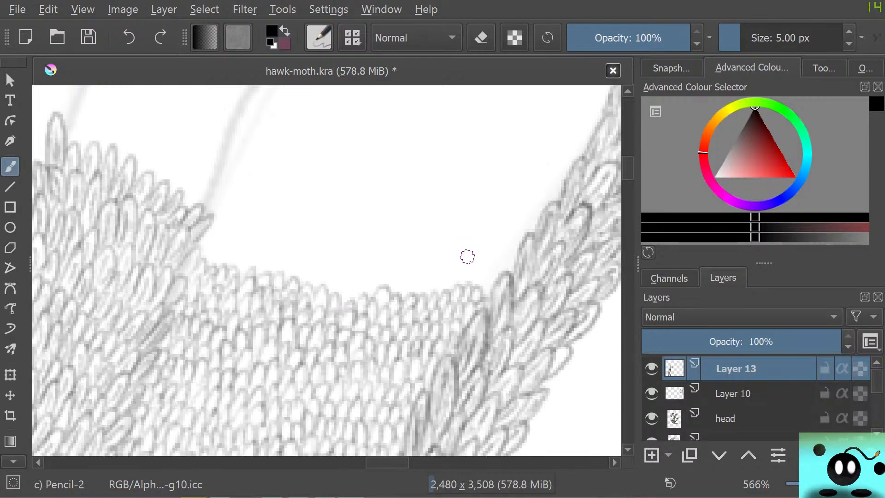
pyautogui.moveTo(486, 294)
pyautogui.mouseDown()
pyautogui.moveTo(459, 292)
pyautogui.moveTo(455, 272)
pyautogui.moveTo(436, 295)
pyautogui.moveTo(428, 278)
pyautogui.moveTo(411, 291)
pyautogui.moveTo(368, 285)
pyautogui.moveTo(388, 281)
pyautogui.moveTo(347, 296)
pyautogui.moveTo(336, 279)
pyautogui.moveTo(321, 287)
pyautogui.moveTo(298, 266)
pyautogui.moveTo(310, 284)
pyautogui.moveTo(298, 282)
pyautogui.moveTo(299, 269)
pyautogui.moveTo(282, 276)
pyautogui.moveTo(255, 264)
pyautogui.moveTo(273, 276)
pyautogui.moveTo(262, 270)
pyautogui.moveTo(260, 252)
pyautogui.moveTo(246, 265)
pyautogui.moveTo(243, 253)
pyautogui.moveTo(210, 256)
pyautogui.moveTo(234, 267)
pyautogui.moveTo(199, 253)
pyautogui.moveTo(207, 236)
pyautogui.moveTo(224, 248)
pyautogui.moveTo(242, 237)
pyautogui.moveTo(241, 250)
pyautogui.moveTo(268, 245)
pyautogui.moveTo(269, 265)
pyautogui.moveTo(267, 254)
pyautogui.moveTo(282, 267)
pyautogui.moveTo(301, 251)
pyautogui.moveTo(308, 271)
pyautogui.moveTo(325, 264)
pyautogui.moveTo(328, 276)
pyautogui.moveTo(349, 255)
pyautogui.moveTo(345, 270)
pyautogui.moveTo(357, 263)
pyautogui.moveTo(366, 287)
pyautogui.moveTo(357, 275)
pyautogui.moveTo(379, 261)
pyautogui.moveTo(402, 280)
pyautogui.moveTo(411, 271)
pyautogui.moveTo(452, 272)
pyautogui.moveTo(429, 276)
pyautogui.moveTo(451, 264)
pyautogui.moveTo(472, 282)
pyautogui.moveTo(485, 266)
pyautogui.moveTo(487, 287)
pyautogui.mouseUp()
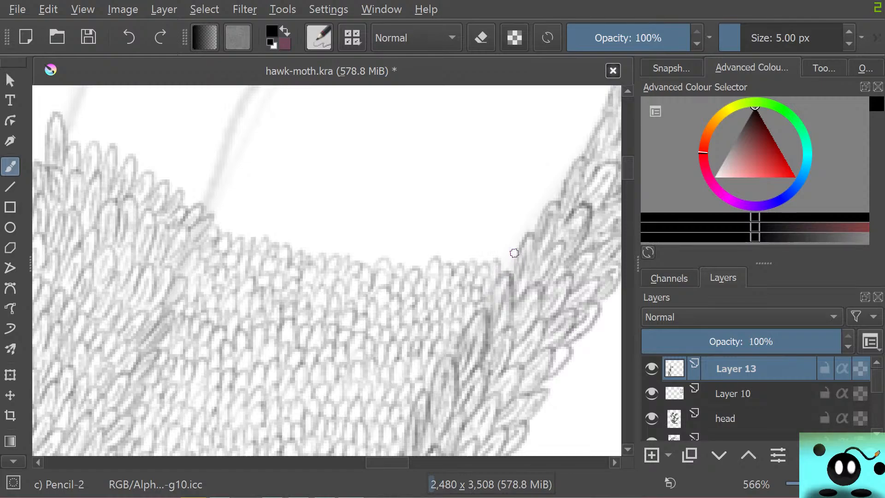
pyautogui.moveTo(515, 253)
pyautogui.mouseDown()
pyautogui.moveTo(501, 268)
pyautogui.moveTo(500, 252)
pyautogui.moveTo(482, 271)
pyautogui.moveTo(474, 256)
pyautogui.moveTo(458, 265)
pyautogui.moveTo(447, 256)
pyautogui.moveTo(432, 262)
pyautogui.moveTo(435, 252)
pyautogui.moveTo(424, 273)
pyautogui.moveTo(401, 269)
pyautogui.moveTo(416, 267)
pyautogui.moveTo(404, 268)
pyautogui.moveTo(394, 251)
pyautogui.moveTo(395, 262)
pyautogui.moveTo(380, 264)
pyautogui.moveTo(369, 250)
pyautogui.moveTo(330, 241)
pyautogui.moveTo(335, 254)
pyautogui.moveTo(332, 239)
pyautogui.moveTo(328, 249)
pyautogui.moveTo(301, 252)
pyautogui.moveTo(303, 240)
pyautogui.moveTo(281, 245)
pyautogui.moveTo(253, 224)
pyautogui.moveTo(273, 241)
pyautogui.moveTo(262, 242)
pyautogui.moveTo(256, 226)
pyautogui.moveTo(248, 236)
pyautogui.moveTo(231, 218)
pyautogui.moveTo(198, 243)
pyautogui.mouseUp()
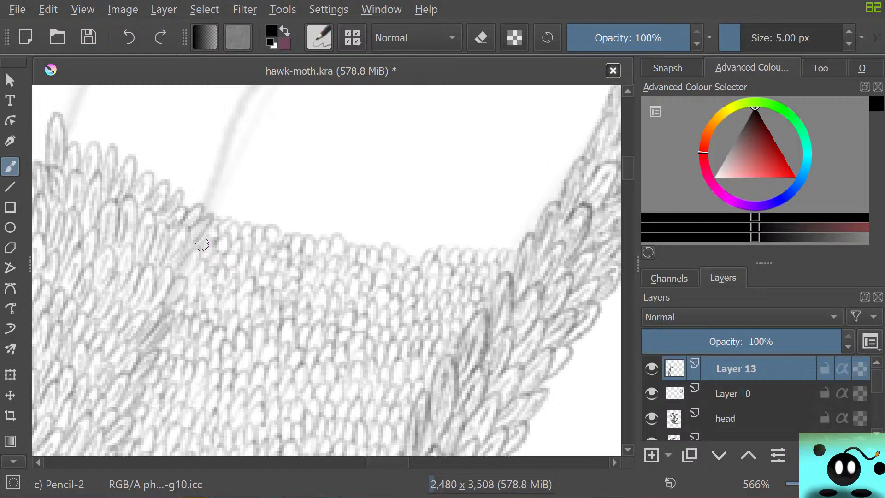
# Step: Examine the filled feather section close up and against the whole wing outline, its base and the moth's head
pyautogui.scroll(-12, 202, 243)
pyautogui.scroll(3, 254, 361)
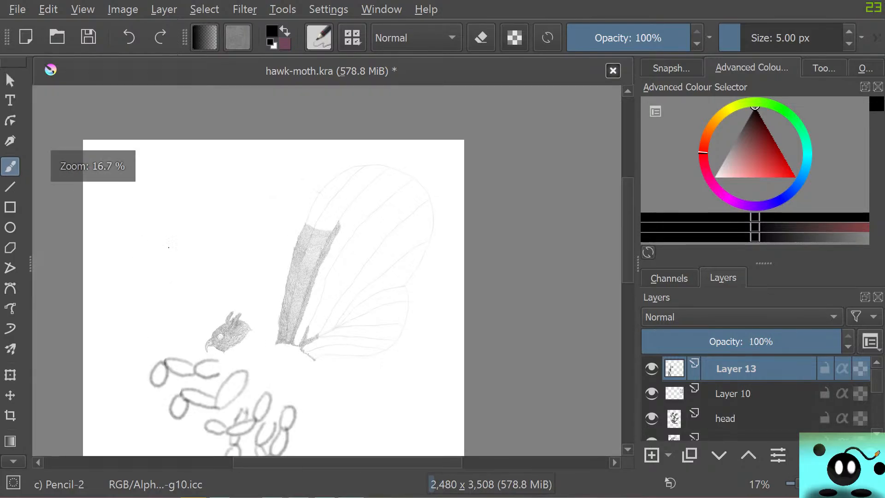
pyautogui.scroll(5, 254, 361)
pyautogui.scroll(-5, 277, 369)
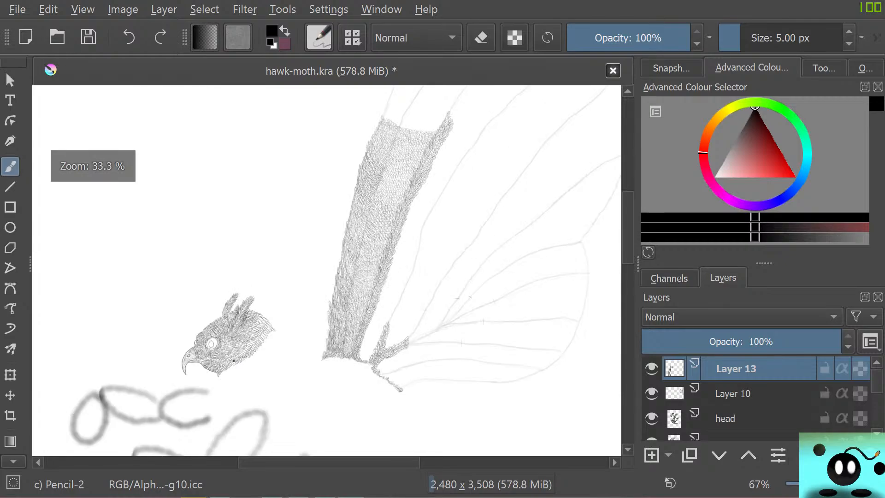
pyautogui.scroll(1, 314, 380)
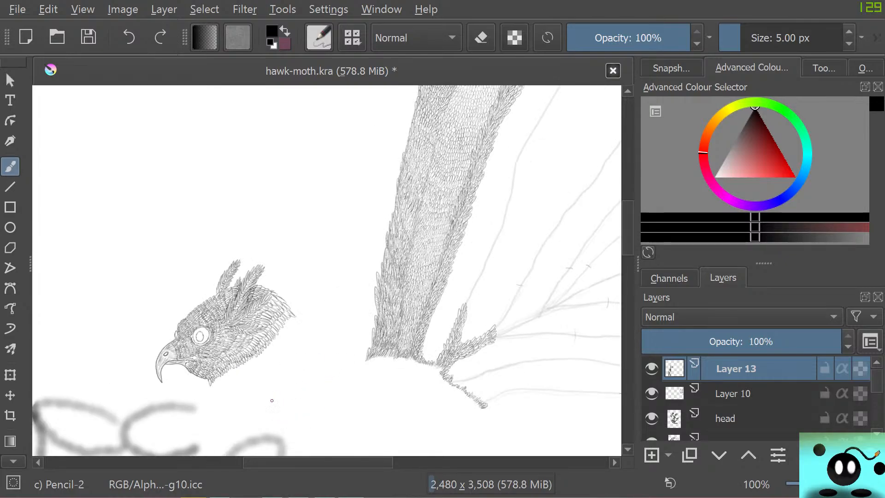
pyautogui.scroll(-4, 289, 418)
pyautogui.scroll(4, 298, 272)
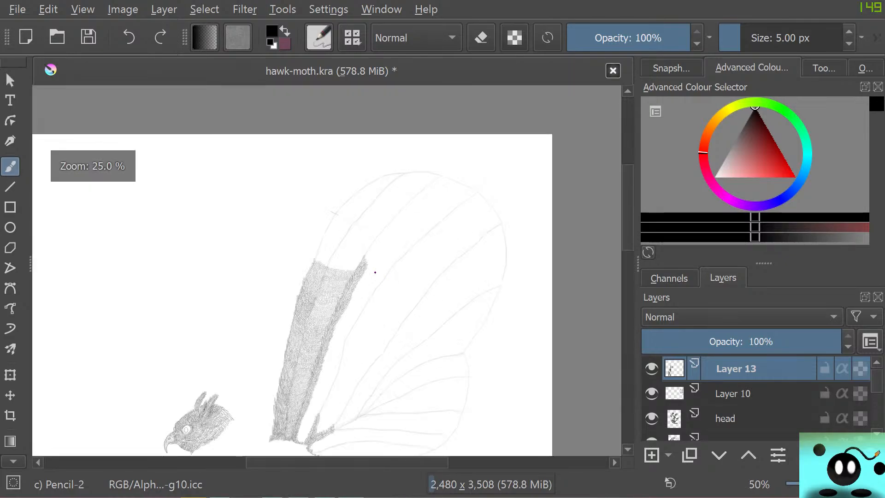
pyautogui.scroll(2, 298, 272)
pyautogui.scroll(-8, 295, 258)
pyautogui.scroll(4, 293, 245)
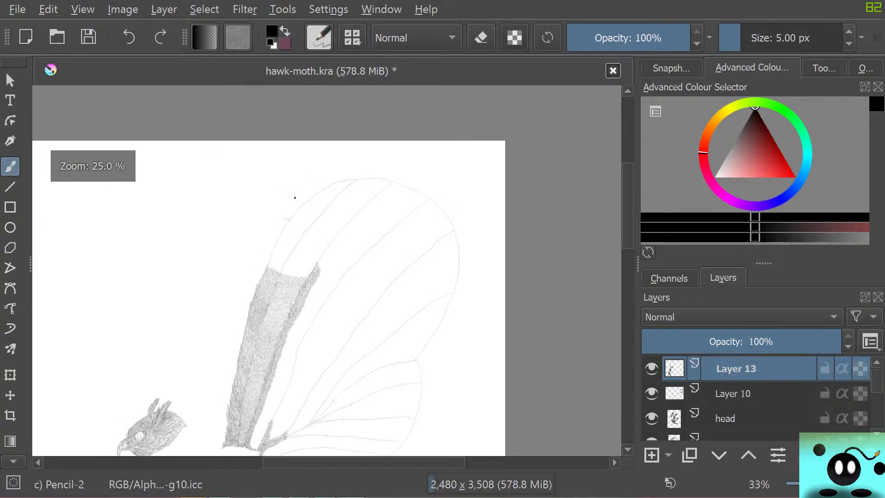
pyautogui.scroll(-1, 292, 245)
pyautogui.scroll(4, 197, 402)
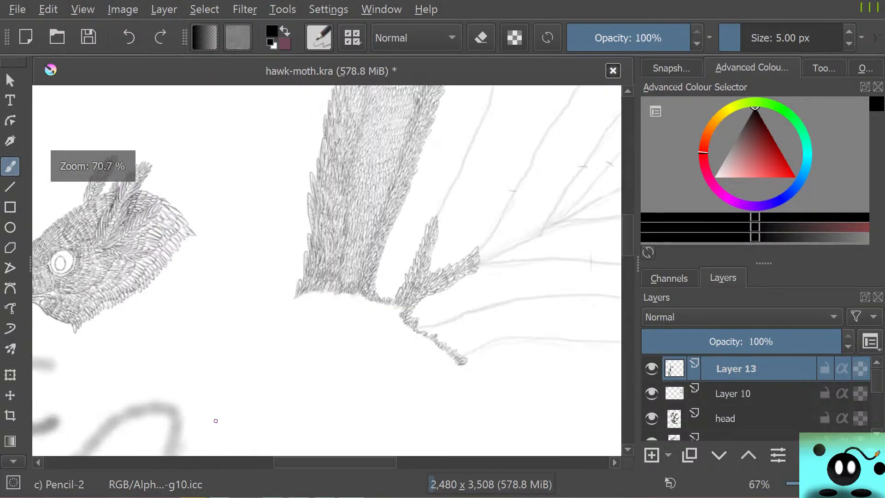
pyautogui.scroll(-4, 198, 403)
pyautogui.scroll(1, 184, 408)
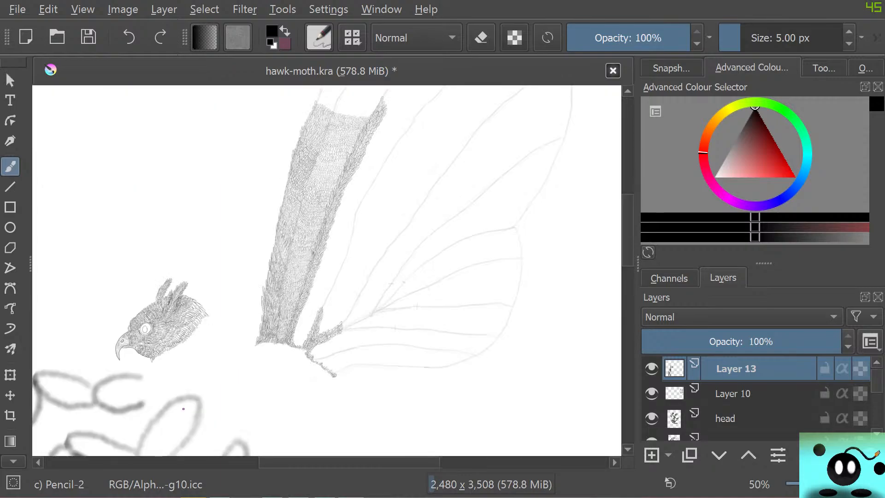
pyautogui.scroll(3, 184, 408)
pyautogui.scroll(-8, 184, 408)
pyautogui.scroll(4, 214, 363)
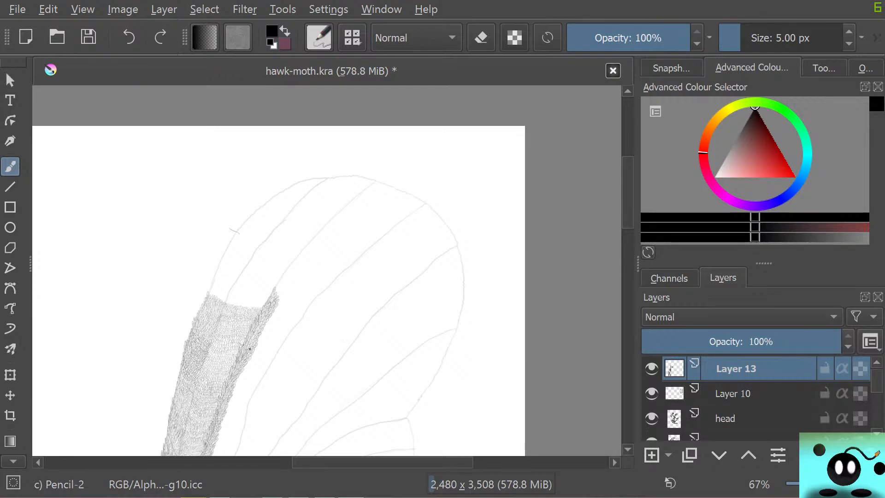
pyautogui.scroll(5, 250, 351)
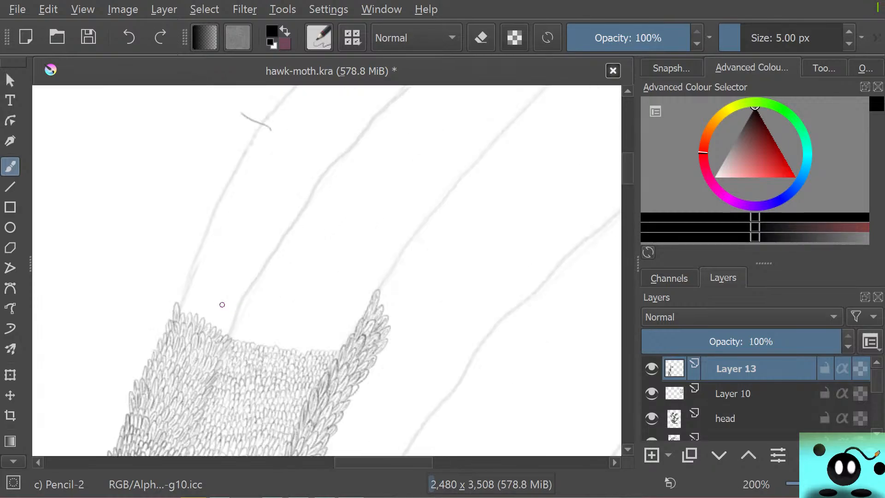
# Step: Extend the left feather column upward with several overlapping rows of pencil feathers between its two sketched guide lines
pyautogui.scroll(4, 223, 304)
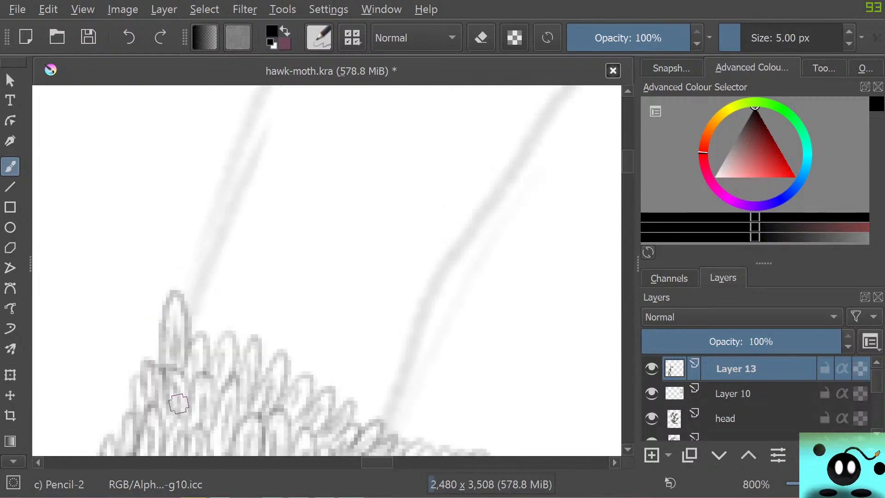
pyautogui.moveTo(188, 303)
pyautogui.mouseDown()
pyautogui.moveTo(195, 335)
pyautogui.moveTo(208, 293)
pyautogui.moveTo(204, 334)
pyautogui.moveTo(214, 333)
pyautogui.moveTo(226, 305)
pyautogui.moveTo(224, 339)
pyautogui.moveTo(246, 330)
pyautogui.moveTo(255, 355)
pyautogui.moveTo(245, 343)
pyautogui.moveTo(265, 283)
pyautogui.moveTo(267, 353)
pyautogui.moveTo(300, 337)
pyautogui.moveTo(291, 381)
pyautogui.moveTo(289, 368)
pyautogui.moveTo(332, 390)
pyautogui.moveTo(347, 372)
pyautogui.moveTo(338, 398)
pyautogui.moveTo(367, 387)
pyautogui.moveTo(354, 419)
pyautogui.moveTo(371, 393)
pyautogui.moveTo(373, 426)
pyautogui.mouseUp()
pyautogui.moveTo(174, 294)
pyautogui.mouseDown()
pyautogui.moveTo(195, 250)
pyautogui.moveTo(193, 283)
pyautogui.moveTo(220, 253)
pyautogui.moveTo(210, 303)
pyautogui.moveTo(239, 253)
pyautogui.moveTo(217, 307)
pyautogui.moveTo(246, 300)
pyautogui.moveTo(262, 308)
pyautogui.moveTo(295, 255)
pyautogui.moveTo(290, 318)
pyautogui.moveTo(302, 314)
pyautogui.moveTo(307, 346)
pyautogui.moveTo(331, 344)
pyautogui.moveTo(336, 323)
pyautogui.moveTo(345, 361)
pyautogui.moveTo(373, 348)
pyautogui.moveTo(353, 379)
pyautogui.moveTo(362, 376)
pyautogui.moveTo(367, 391)
pyautogui.moveTo(388, 361)
pyautogui.moveTo(406, 354)
pyautogui.mouseUp()
pyautogui.moveTo(402, 391)
pyautogui.mouseDown()
pyautogui.moveTo(434, 345)
pyautogui.moveTo(403, 369)
pyautogui.moveTo(375, 318)
pyautogui.moveTo(391, 345)
pyautogui.moveTo(375, 337)
pyautogui.moveTo(387, 307)
pyautogui.moveTo(354, 312)
pyautogui.moveTo(372, 263)
pyautogui.moveTo(335, 296)
pyautogui.moveTo(348, 284)
pyautogui.moveTo(318, 280)
pyautogui.moveTo(305, 267)
pyautogui.moveTo(315, 219)
pyautogui.moveTo(271, 255)
pyautogui.moveTo(277, 265)
pyautogui.moveTo(258, 250)
pyautogui.moveTo(238, 250)
pyautogui.moveTo(254, 198)
pyautogui.moveTo(223, 239)
pyautogui.moveTo(231, 231)
pyautogui.moveTo(212, 233)
pyautogui.moveTo(209, 216)
pyautogui.moveTo(193, 230)
pyautogui.moveTo(182, 208)
pyautogui.mouseUp()
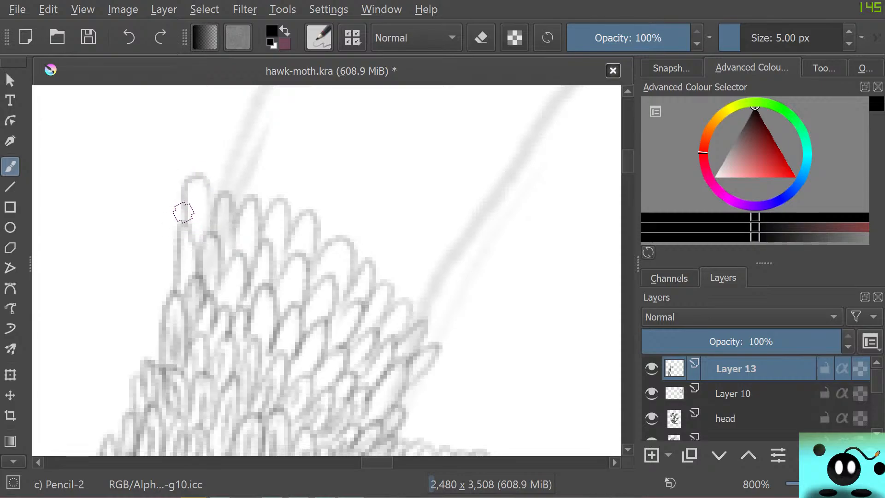
pyautogui.moveTo(212, 161)
pyautogui.mouseDown()
pyautogui.moveTo(235, 199)
pyautogui.moveTo(269, 225)
pyautogui.moveTo(301, 206)
pyautogui.moveTo(308, 246)
pyautogui.moveTo(304, 222)
pyautogui.moveTo(318, 247)
pyautogui.moveTo(362, 265)
pyautogui.moveTo(375, 229)
pyautogui.moveTo(372, 275)
pyautogui.moveTo(396, 267)
pyautogui.moveTo(397, 292)
pyautogui.moveTo(388, 289)
pyautogui.moveTo(410, 305)
pyautogui.moveTo(448, 276)
pyautogui.moveTo(416, 318)
pyautogui.moveTo(433, 321)
pyautogui.moveTo(462, 305)
pyautogui.moveTo(423, 316)
pyautogui.moveTo(417, 336)
pyautogui.mouseUp()
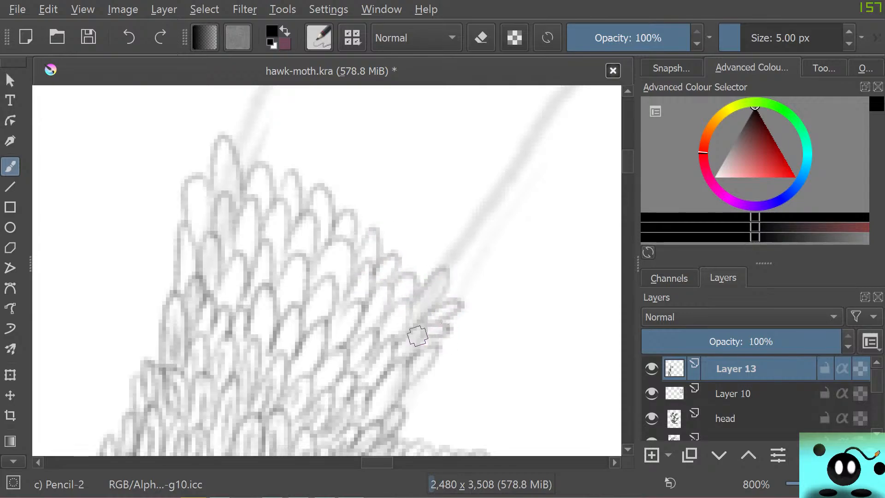
# Step: Stack more rows of rounded feathers on top of the left column, following the guide lines as they lean right
pyautogui.scroll(-5, 326, 270)
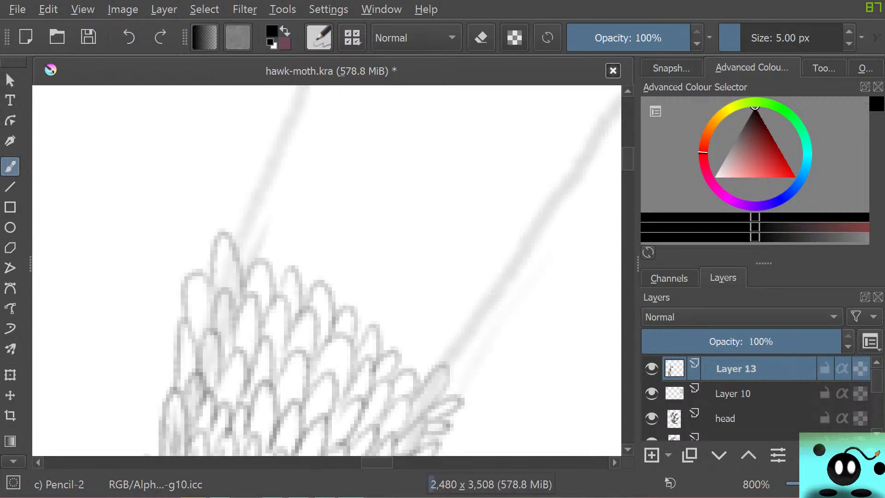
pyautogui.moveTo(237, 245)
pyautogui.mouseDown()
pyautogui.moveTo(255, 273)
pyautogui.moveTo(278, 240)
pyautogui.moveTo(292, 287)
pyautogui.moveTo(282, 255)
pyautogui.moveTo(296, 283)
pyautogui.moveTo(317, 287)
pyautogui.moveTo(309, 277)
pyautogui.moveTo(321, 309)
pyautogui.moveTo(332, 292)
pyautogui.moveTo(336, 315)
pyautogui.moveTo(354, 319)
pyautogui.moveTo(375, 279)
pyautogui.moveTo(356, 334)
pyautogui.moveTo(367, 321)
pyautogui.moveTo(386, 343)
pyautogui.moveTo(420, 333)
pyautogui.moveTo(404, 369)
pyautogui.moveTo(407, 362)
pyautogui.moveTo(414, 374)
pyautogui.moveTo(439, 361)
pyautogui.moveTo(441, 368)
pyautogui.moveTo(446, 326)
pyautogui.moveTo(446, 359)
pyautogui.moveTo(465, 350)
pyautogui.moveTo(426, 357)
pyautogui.moveTo(437, 344)
pyautogui.moveTo(423, 316)
pyautogui.moveTo(437, 287)
pyautogui.moveTo(399, 291)
pyautogui.moveTo(413, 311)
pyautogui.moveTo(386, 280)
pyautogui.moveTo(406, 246)
pyautogui.moveTo(368, 281)
pyautogui.moveTo(386, 230)
pyautogui.moveTo(349, 264)
pyautogui.moveTo(370, 234)
pyautogui.moveTo(334, 260)
pyautogui.moveTo(319, 246)
pyautogui.moveTo(336, 244)
pyautogui.moveTo(290, 237)
pyautogui.moveTo(245, 183)
pyautogui.moveTo(291, 150)
pyautogui.moveTo(283, 187)
pyautogui.moveTo(311, 142)
pyautogui.moveTo(300, 197)
pyautogui.moveTo(315, 204)
pyautogui.moveTo(344, 178)
pyautogui.moveTo(333, 263)
pyautogui.moveTo(339, 214)
pyautogui.moveTo(367, 197)
pyautogui.moveTo(353, 240)
pyautogui.moveTo(385, 190)
pyautogui.moveTo(369, 223)
pyautogui.moveTo(384, 237)
pyautogui.moveTo(412, 231)
pyautogui.moveTo(397, 257)
pyautogui.moveTo(426, 251)
pyautogui.moveTo(419, 261)
pyautogui.moveTo(454, 307)
pyautogui.moveTo(479, 287)
pyautogui.moveTo(452, 251)
pyautogui.moveTo(452, 234)
pyautogui.moveTo(413, 214)
pyautogui.moveTo(419, 153)
pyautogui.moveTo(386, 184)
pyautogui.moveTo(356, 183)
pyautogui.moveTo(332, 174)
pyautogui.moveTo(330, 148)
pyautogui.moveTo(295, 145)
pyautogui.mouseUp()
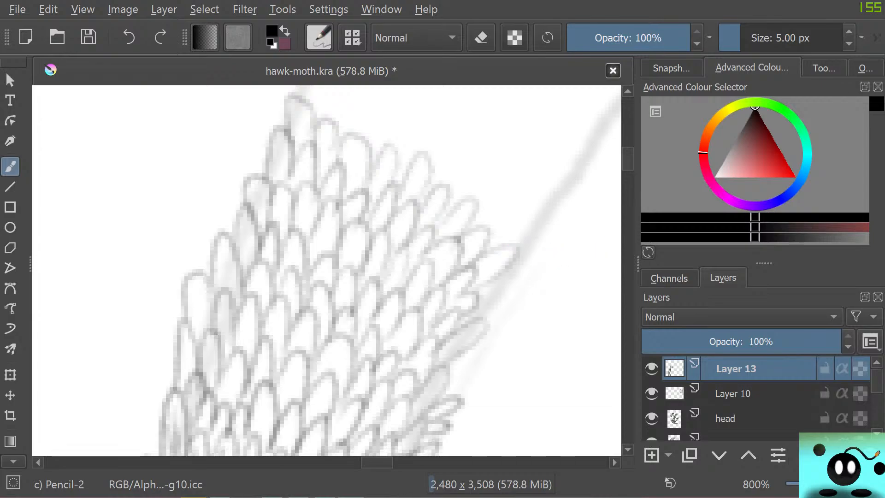
pyautogui.scroll(5, 327, 270)
pyautogui.moveTo(300, 275)
pyautogui.mouseDown()
pyautogui.moveTo(304, 215)
pyautogui.moveTo(311, 300)
pyautogui.moveTo(375, 340)
pyautogui.moveTo(427, 334)
pyautogui.moveTo(436, 379)
pyautogui.moveTo(466, 405)
pyautogui.moveTo(503, 425)
pyautogui.moveTo(540, 406)
pyautogui.moveTo(546, 429)
pyautogui.mouseUp()
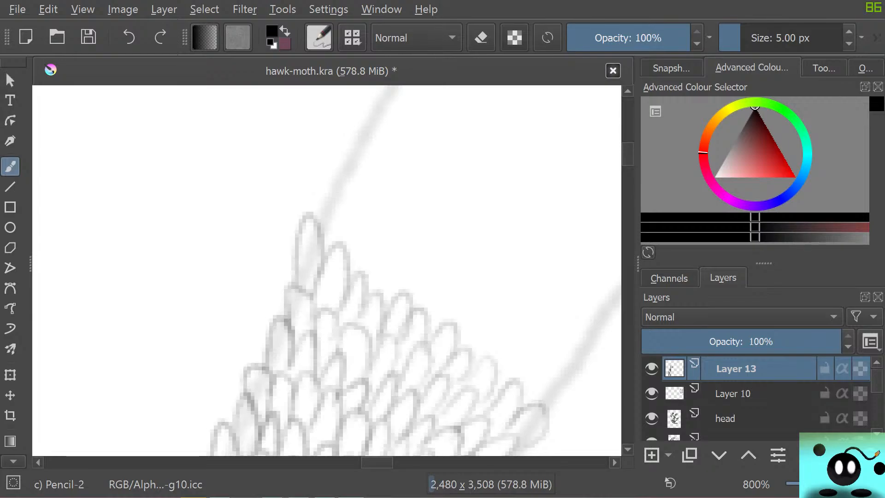
# Step: Continue the left column's feather rows across its full width, ending at the small dark feathers along the right guide line
pyautogui.moveTo(377, 462); pyautogui.dragTo(384, 462)
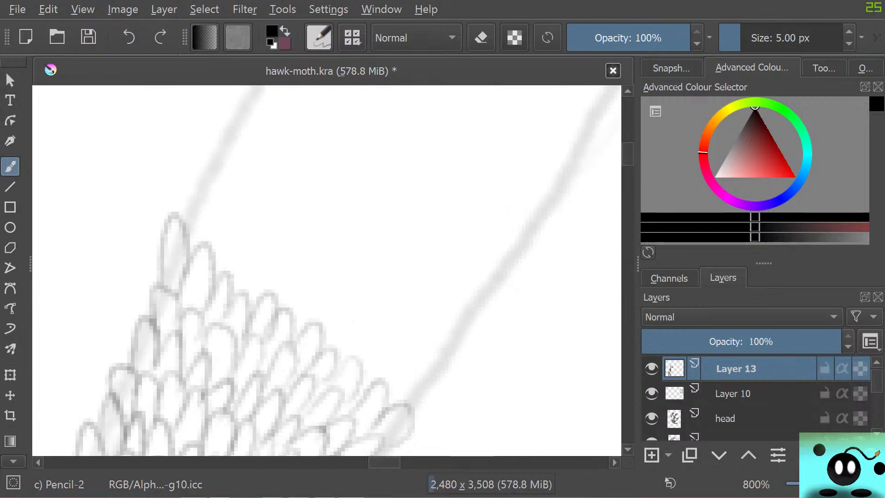
pyautogui.moveTo(441, 369)
pyautogui.mouseDown()
pyautogui.moveTo(392, 397)
pyautogui.moveTo(373, 369)
pyautogui.moveTo(361, 371)
pyautogui.moveTo(352, 341)
pyautogui.moveTo(364, 308)
pyautogui.moveTo(330, 340)
pyautogui.moveTo(272, 283)
pyautogui.moveTo(277, 244)
pyautogui.moveTo(239, 281)
pyautogui.moveTo(241, 257)
pyautogui.moveTo(223, 258)
pyautogui.moveTo(219, 198)
pyautogui.moveTo(201, 228)
pyautogui.moveTo(172, 207)
pyautogui.moveTo(210, 205)
pyautogui.moveTo(233, 148)
pyautogui.moveTo(244, 217)
pyautogui.moveTo(274, 253)
pyautogui.moveTo(342, 241)
pyautogui.moveTo(336, 313)
pyautogui.mouseUp()
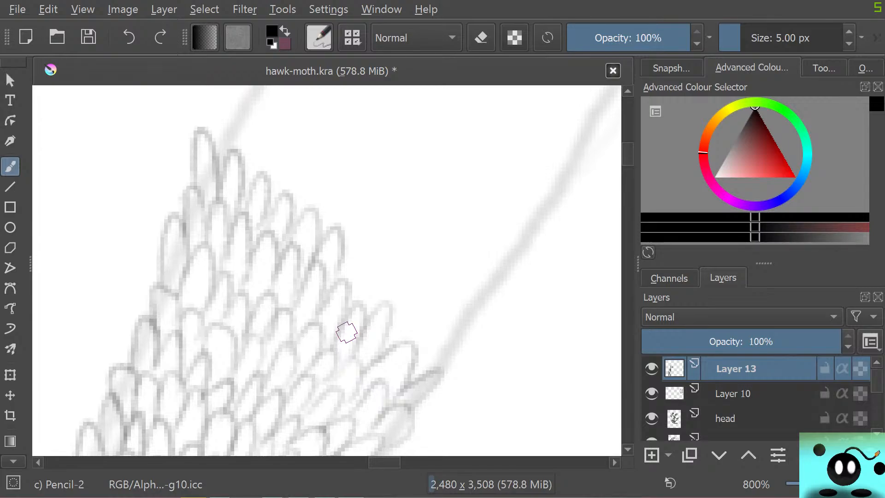
pyautogui.moveTo(346, 332)
pyautogui.mouseDown()
pyautogui.moveTo(343, 273)
pyautogui.moveTo(369, 242)
pyautogui.moveTo(348, 291)
pyautogui.moveTo(390, 277)
pyautogui.moveTo(371, 311)
pyautogui.moveTo(382, 303)
pyautogui.moveTo(400, 317)
pyautogui.moveTo(389, 337)
pyautogui.moveTo(420, 307)
pyautogui.moveTo(393, 342)
pyautogui.moveTo(433, 354)
pyautogui.moveTo(413, 366)
pyautogui.moveTo(426, 356)
pyautogui.moveTo(447, 358)
pyautogui.mouseUp()
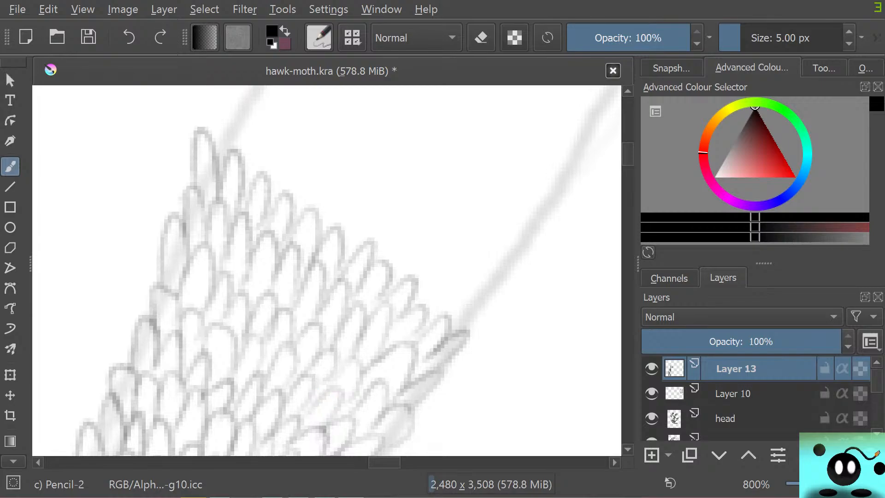
pyautogui.moveTo(384, 462); pyautogui.dragTo(390, 462)
pyautogui.moveTo(351, 321)
pyautogui.mouseDown()
pyautogui.moveTo(324, 324)
pyautogui.moveTo(302, 310)
pyautogui.moveTo(273, 250)
pyautogui.moveTo(263, 199)
pyautogui.moveTo(251, 227)
pyautogui.moveTo(213, 223)
pyautogui.moveTo(162, 195)
pyautogui.moveTo(162, 144)
pyautogui.moveTo(145, 120)
pyautogui.moveTo(124, 147)
pyautogui.moveTo(99, 158)
pyautogui.mouseUp()
# Step: Draw a top row of larger, longer feathers across the left column and close it with small feathers at the right guide line
pyautogui.scroll(3, 597, 198)
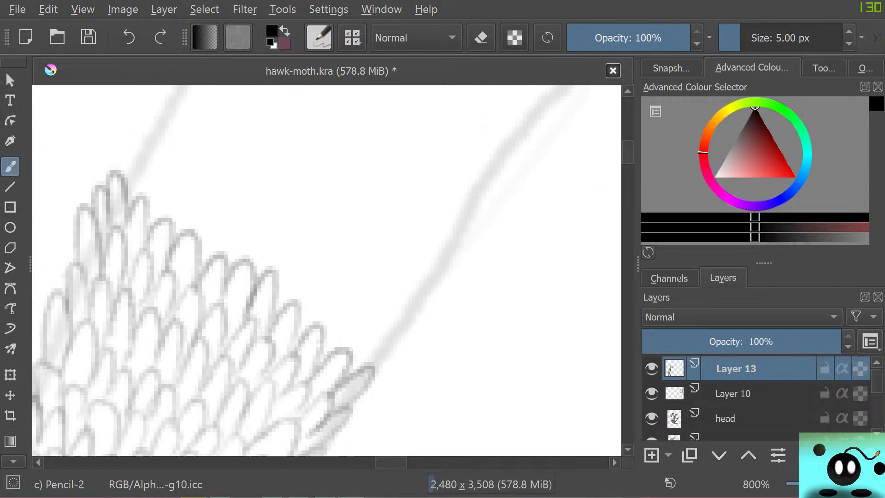
pyautogui.scroll(4, 597, 198)
pyautogui.moveTo(125, 290)
pyautogui.mouseDown()
pyautogui.moveTo(161, 344)
pyautogui.moveTo(183, 316)
pyautogui.moveTo(180, 354)
pyautogui.moveTo(203, 336)
pyautogui.moveTo(199, 363)
pyautogui.moveTo(226, 319)
pyautogui.moveTo(204, 375)
pyautogui.moveTo(251, 366)
pyautogui.moveTo(250, 403)
pyautogui.moveTo(263, 362)
pyautogui.moveTo(273, 421)
pyautogui.moveTo(336, 346)
pyautogui.moveTo(303, 436)
pyautogui.moveTo(322, 437)
pyautogui.mouseUp()
pyautogui.scroll(-5, 340, 259)
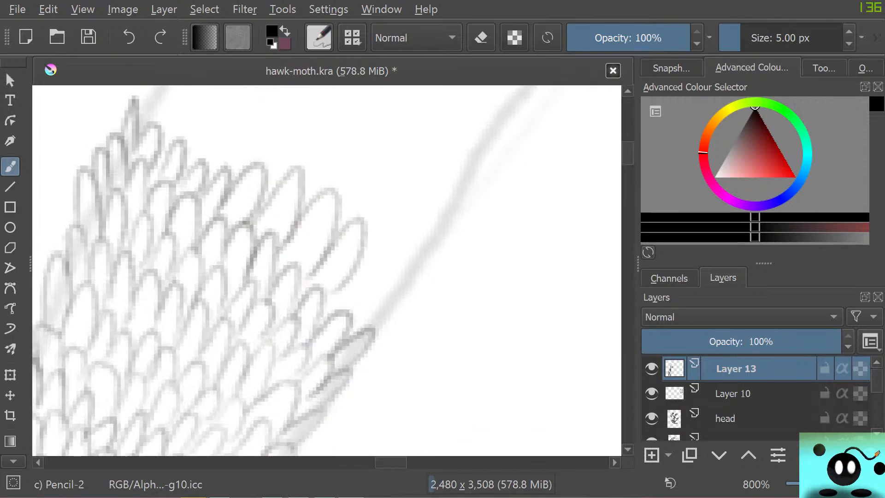
pyautogui.moveTo(340, 259)
pyautogui.mouseDown()
pyautogui.moveTo(338, 280)
pyautogui.moveTo(376, 270)
pyautogui.moveTo(357, 282)
pyautogui.moveTo(385, 259)
pyautogui.moveTo(365, 290)
pyautogui.moveTo(396, 265)
pyautogui.moveTo(352, 300)
pyautogui.mouseUp()
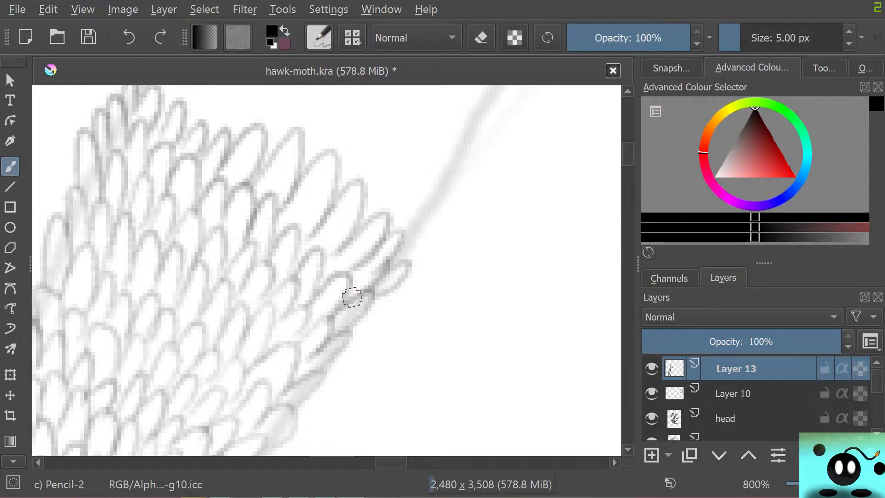
# Step: Examine the extended left column at different zoom levels against the gap's fill, the right strip and the remaining guide lines
pyautogui.scroll(3, 612, 178)
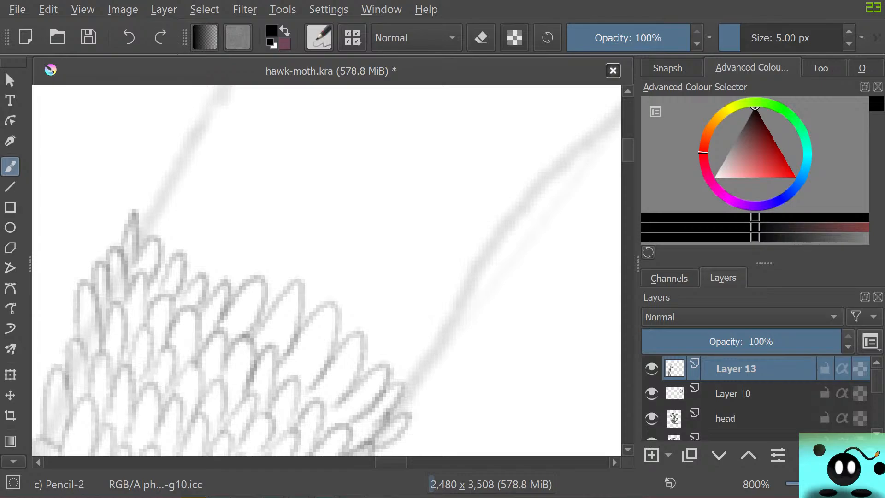
pyautogui.scroll(-6, 481, 214)
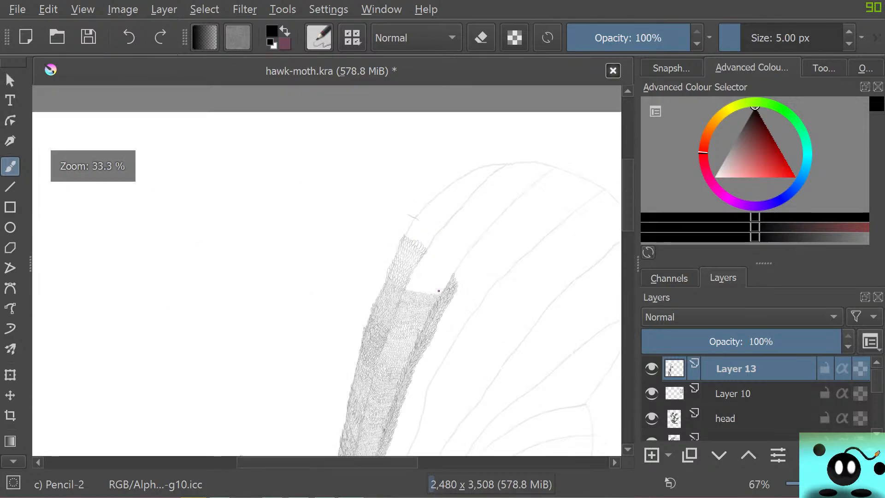
pyautogui.scroll(4, 439, 291)
pyautogui.scroll(-1, 371, 239)
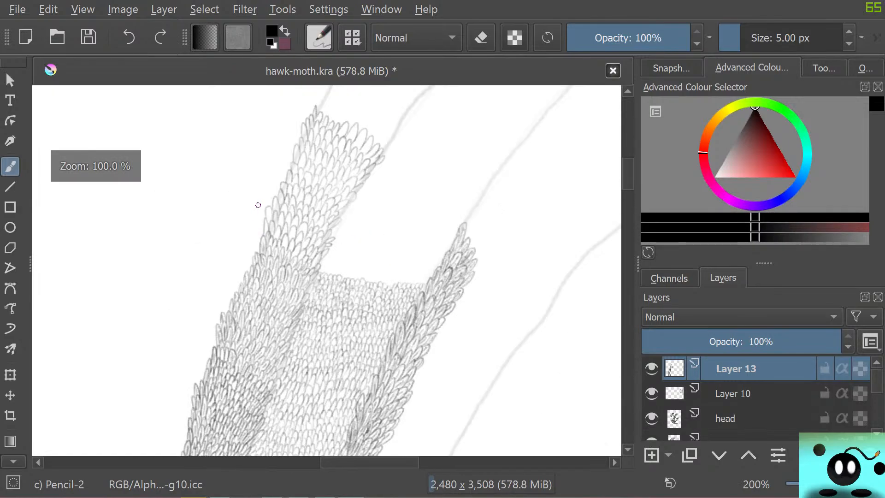
pyautogui.scroll(-3, 256, 198)
pyautogui.scroll(3, 197, 423)
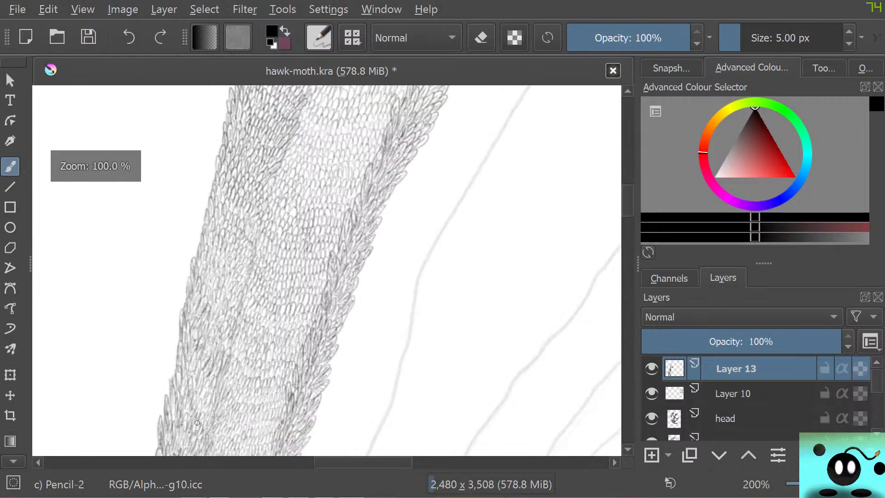
pyautogui.scroll(3, 197, 423)
pyautogui.scroll(-5, 207, 323)
pyautogui.scroll(1, 222, 248)
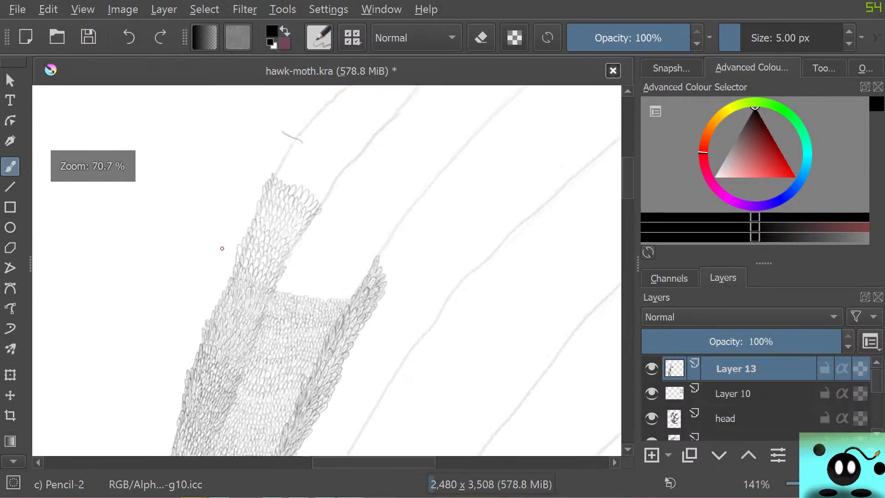
pyautogui.scroll(2, 222, 249)
pyautogui.scroll(-4, 240, 239)
pyautogui.scroll(3, 272, 226)
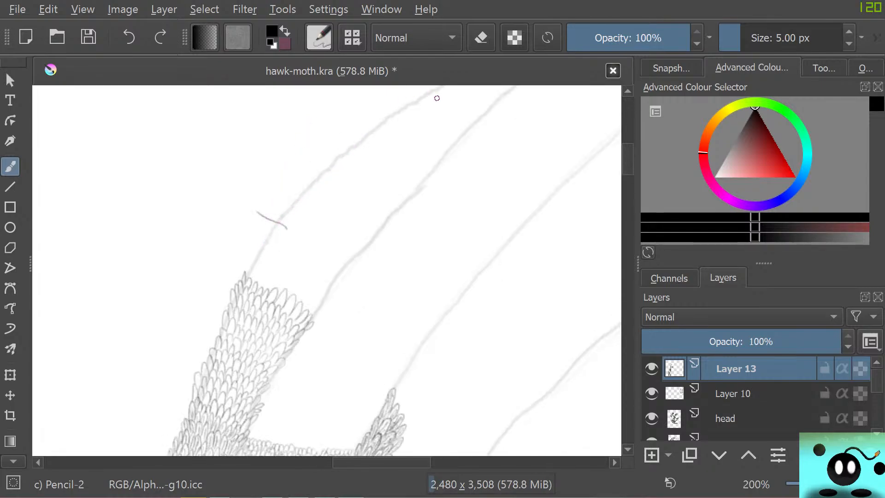
# Step: Add fine inner pencil strokes to the pale feathers at the extension's lower end, from its left edge to its middle
pyautogui.scroll(4, 249, 381)
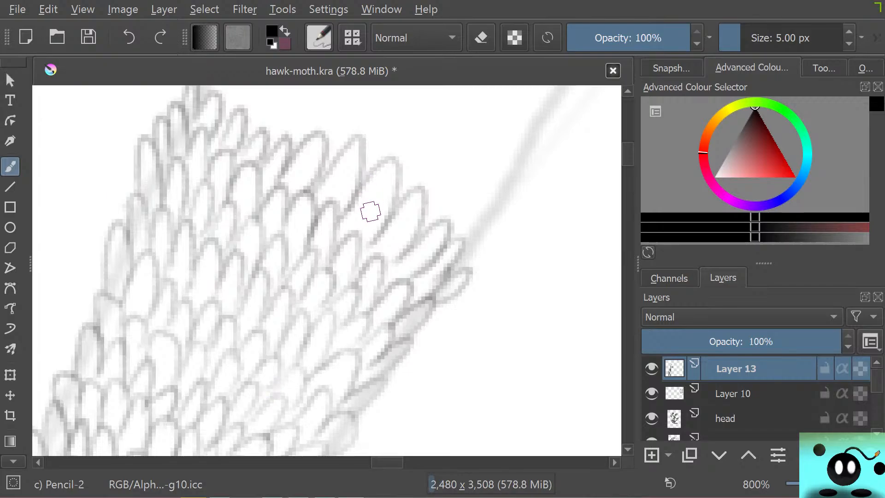
pyautogui.moveTo(627, 154); pyautogui.dragTo(628, 163)
pyautogui.moveTo(387, 462); pyautogui.dragTo(375, 463)
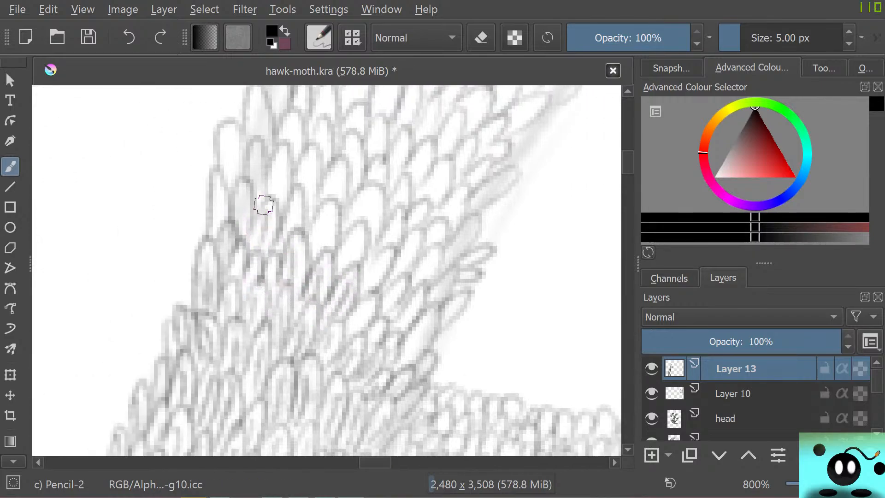
pyautogui.moveTo(217, 227)
pyautogui.mouseDown()
pyautogui.moveTo(213, 179)
pyautogui.moveTo(228, 164)
pyautogui.moveTo(229, 138)
pyautogui.moveTo(255, 161)
pyautogui.moveTo(255, 193)
pyautogui.moveTo(257, 164)
pyautogui.moveTo(274, 196)
pyautogui.moveTo(281, 158)
pyautogui.mouseUp()
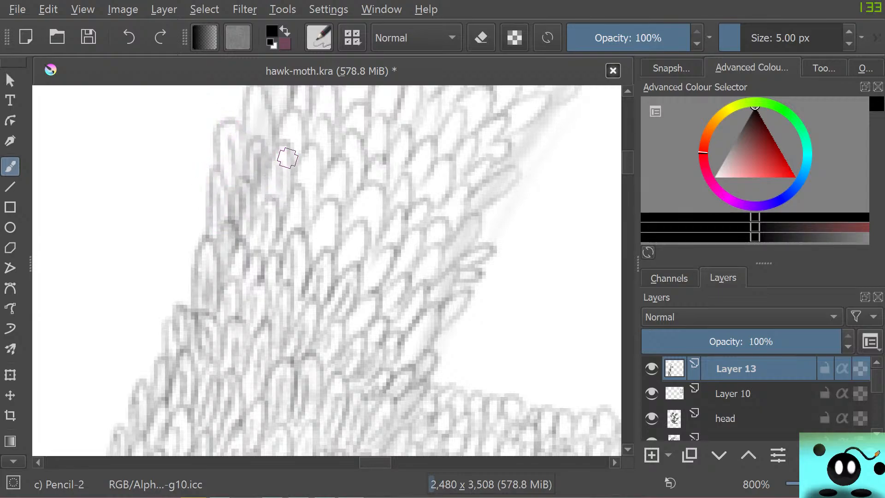
pyautogui.moveTo(295, 228)
pyautogui.mouseDown()
pyautogui.moveTo(297, 189)
pyautogui.moveTo(310, 172)
pyautogui.mouseUp()
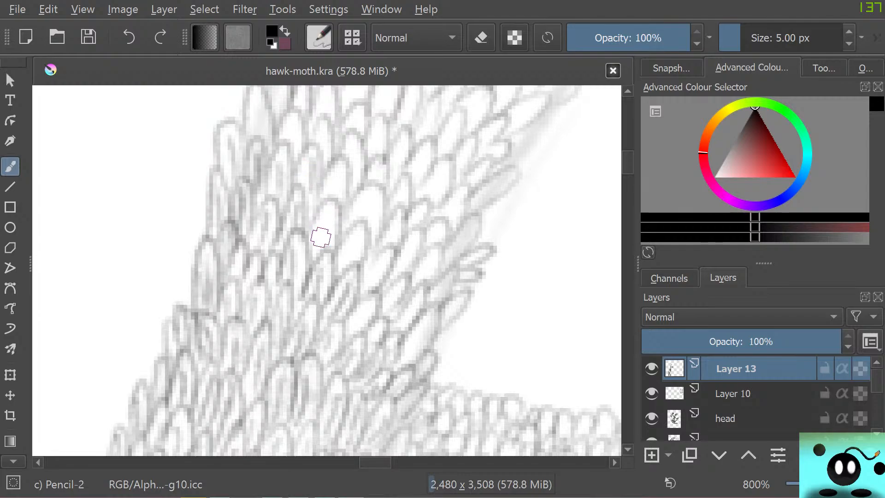
pyautogui.moveTo(328, 219); pyautogui.dragTo(294, 299)
pyautogui.moveTo(356, 235); pyautogui.dragTo(345, 258)
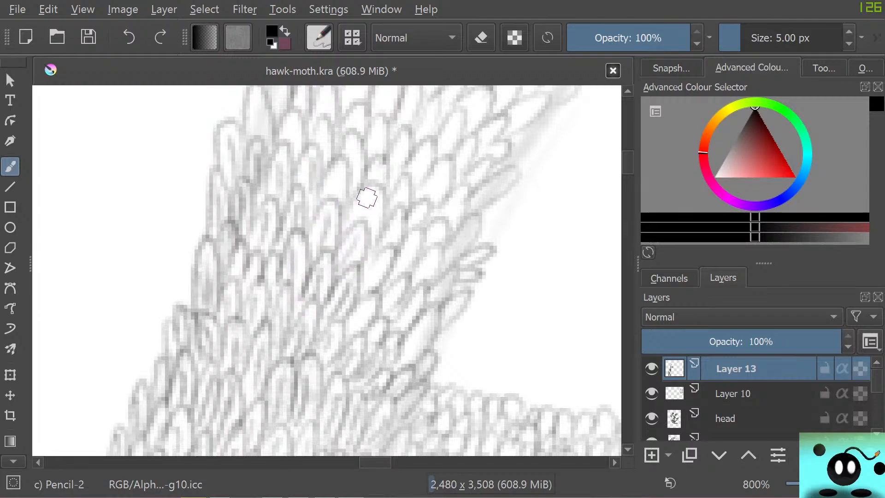
pyautogui.moveTo(366, 198); pyautogui.dragTo(361, 239)
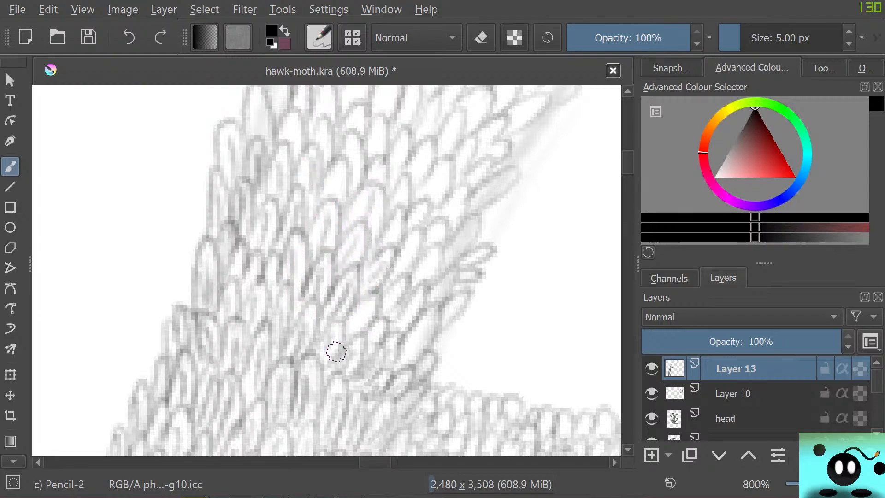
# Step: Shade the feathers along the extension's lower right edge and the pale ones just above its middle with inner strokes
pyautogui.moveTo(398, 289); pyautogui.dragTo(384, 309)
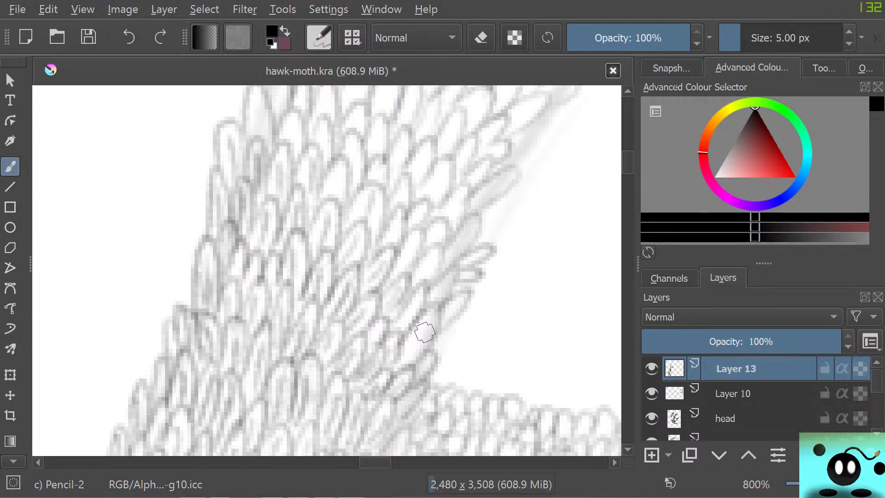
pyautogui.moveTo(425, 332); pyautogui.dragTo(408, 354)
pyautogui.moveTo(428, 261)
pyautogui.mouseDown()
pyautogui.moveTo(423, 274)
pyautogui.moveTo(398, 272)
pyautogui.mouseUp()
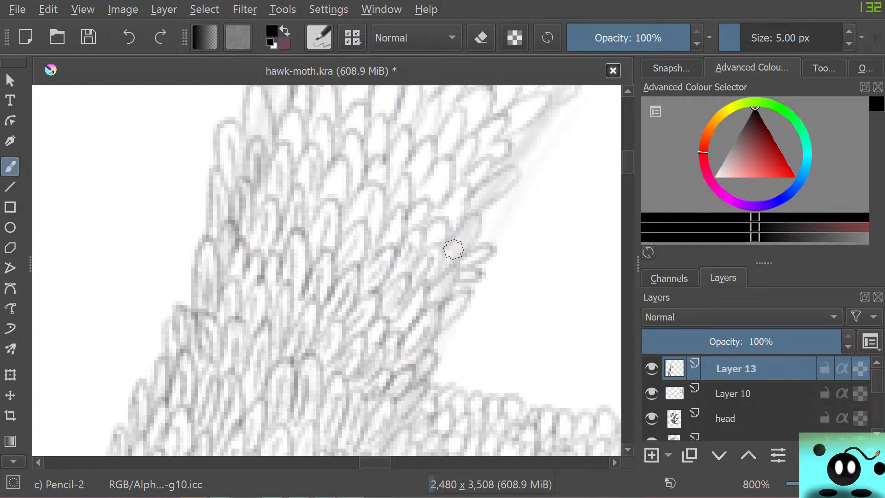
pyautogui.moveTo(465, 232); pyautogui.dragTo(433, 286)
pyautogui.moveTo(455, 199); pyautogui.dragTo(446, 221)
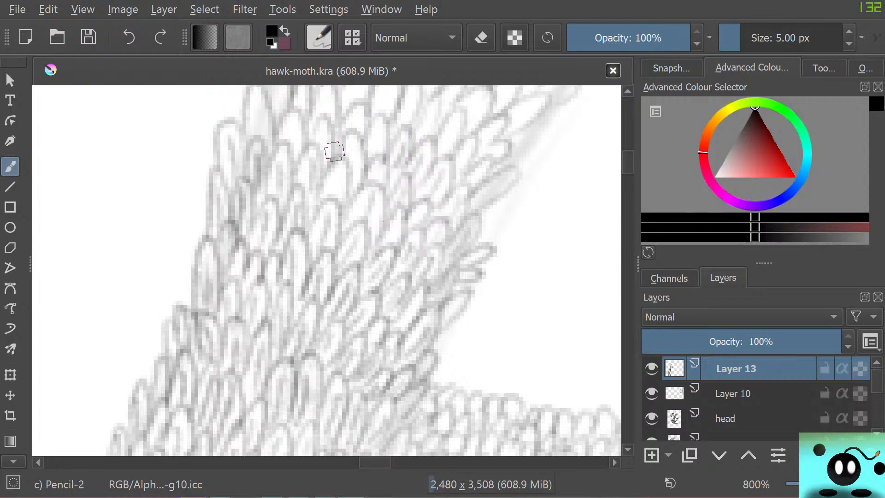
pyautogui.moveTo(367, 183); pyautogui.dragTo(376, 124)
pyautogui.moveTo(357, 180); pyautogui.dragTo(358, 149)
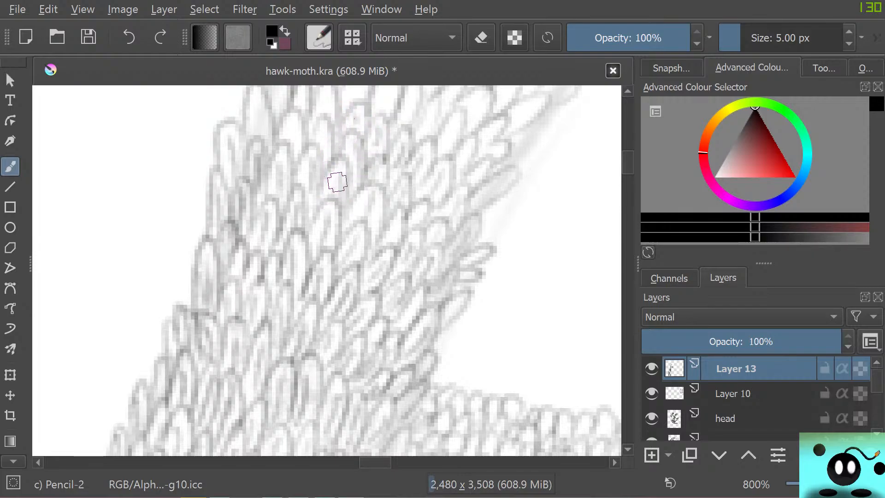
# Step: Carry the inner shading strokes higher up the column, from the left edge's feathers across to the right side
pyautogui.moveTo(628, 160); pyautogui.dragTo(627, 158)
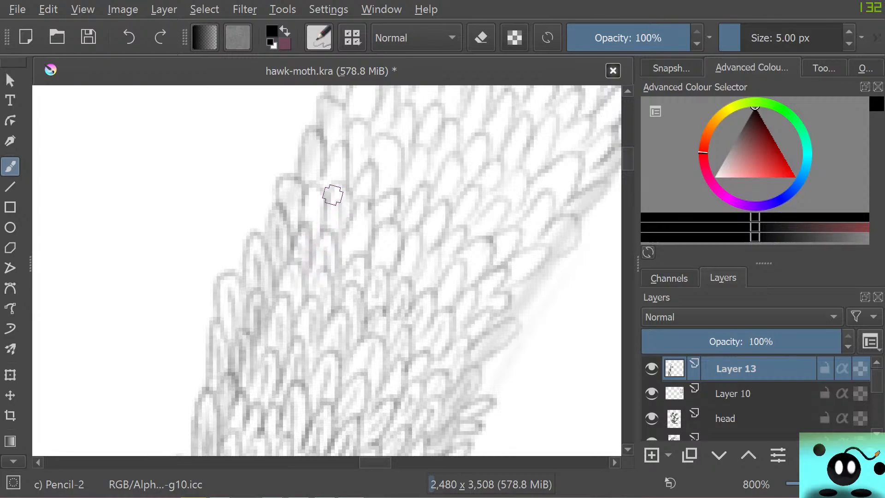
pyautogui.moveTo(313, 227)
pyautogui.mouseDown()
pyautogui.moveTo(313, 195)
pyautogui.moveTo(288, 190)
pyautogui.mouseUp()
pyautogui.moveTo(358, 255); pyautogui.dragTo(358, 216)
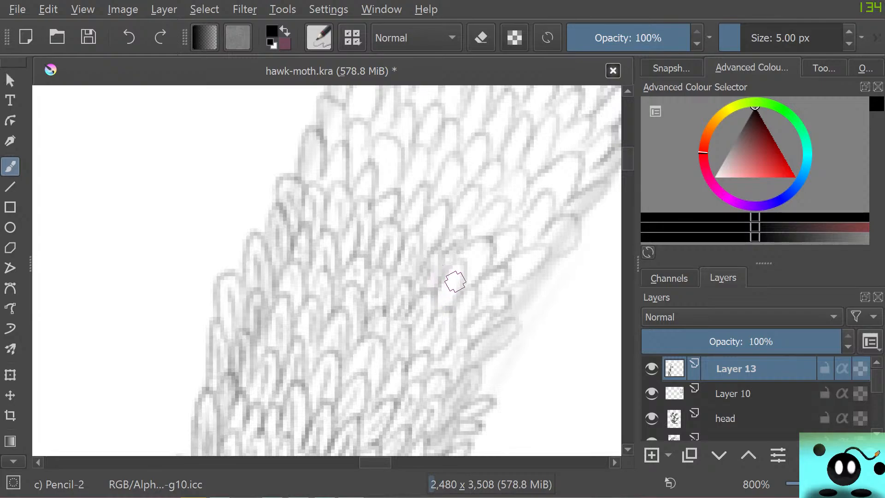
pyautogui.moveTo(455, 282); pyautogui.dragTo(438, 316)
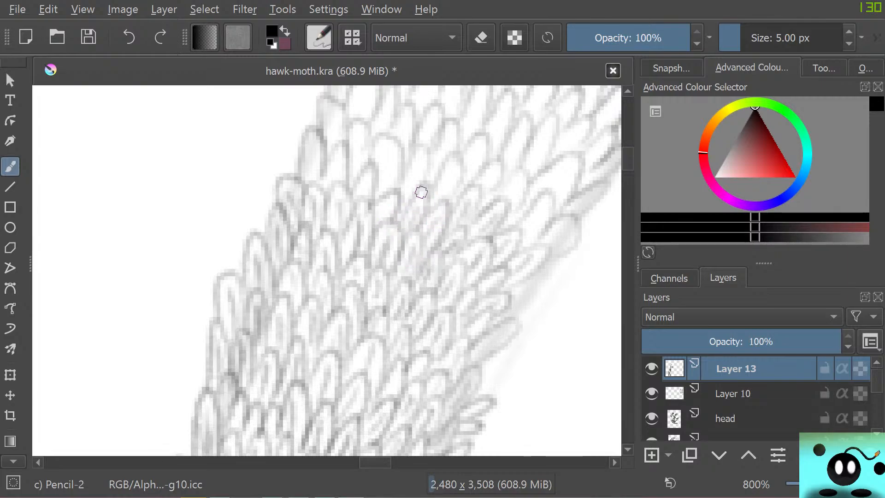
# Step: Darken the upper boundary of the shaded area with inner strokes in the feathers near the column's left edge
pyautogui.moveTo(396, 195); pyautogui.dragTo(390, 224)
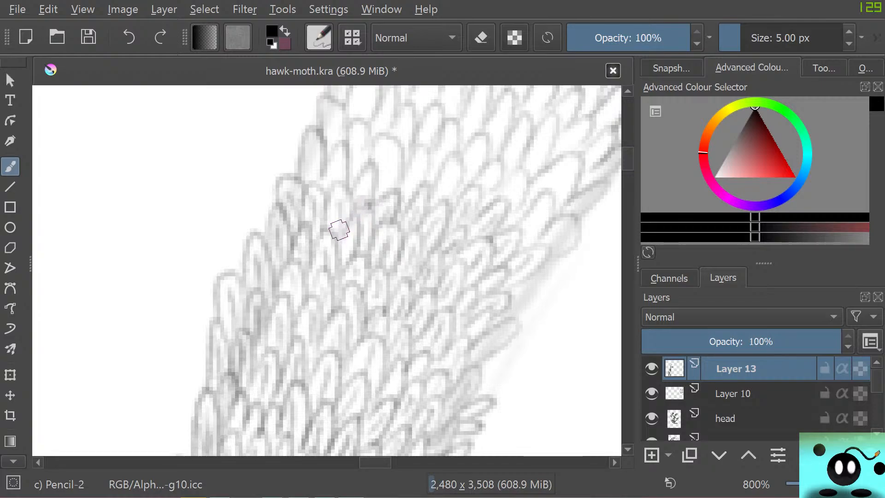
pyautogui.moveTo(366, 179)
pyautogui.mouseDown()
pyautogui.moveTo(357, 208)
pyautogui.moveTo(372, 177)
pyautogui.mouseUp()
pyautogui.moveTo(314, 209)
pyautogui.mouseDown()
pyautogui.moveTo(344, 224)
pyautogui.moveTo(332, 185)
pyautogui.moveTo(324, 205)
pyautogui.moveTo(333, 227)
pyautogui.moveTo(327, 193)
pyautogui.moveTo(318, 234)
pyautogui.mouseUp()
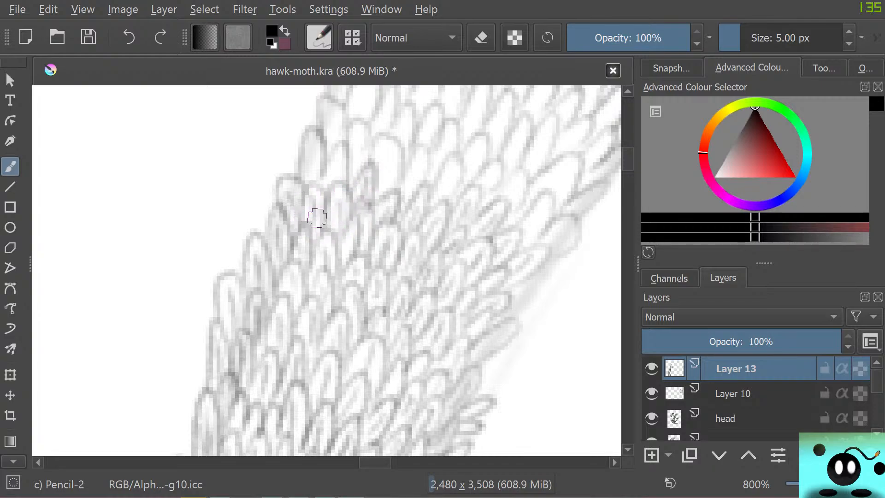
pyautogui.moveTo(313, 178); pyautogui.dragTo(311, 147)
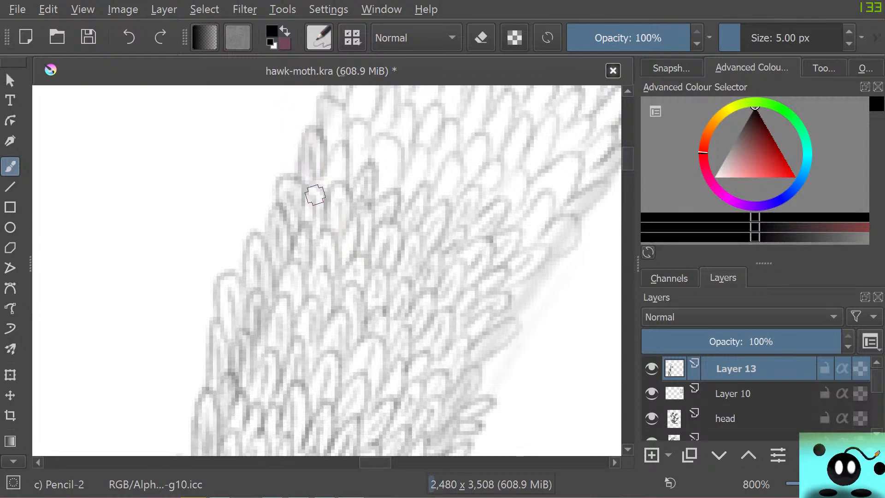
pyautogui.moveTo(335, 186)
pyautogui.mouseDown()
pyautogui.moveTo(325, 104)
pyautogui.moveTo(320, 124)
pyautogui.moveTo(340, 138)
pyautogui.mouseUp()
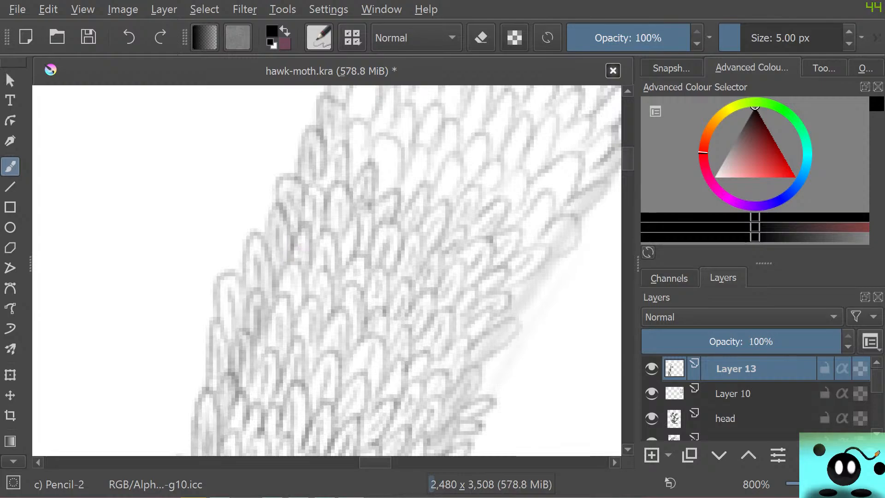
# Step: Sketch three sample shaded feathers in the blank space beside the column and erase them with the 50 px eraser
pyautogui.scroll(2, 293, 246)
pyautogui.moveTo(173, 254)
pyautogui.mouseDown()
pyautogui.moveTo(94, 150)
pyautogui.moveTo(149, 256)
pyautogui.moveTo(153, 223)
pyautogui.moveTo(116, 147)
pyautogui.mouseUp()
pyautogui.moveTo(155, 237)
pyautogui.mouseDown()
pyautogui.moveTo(117, 198)
pyautogui.moveTo(155, 219)
pyautogui.moveTo(110, 177)
pyautogui.moveTo(142, 184)
pyautogui.moveTo(100, 144)
pyautogui.moveTo(128, 144)
pyautogui.moveTo(139, 195)
pyautogui.moveTo(156, 188)
pyautogui.moveTo(165, 211)
pyautogui.moveTo(166, 237)
pyautogui.moveTo(146, 266)
pyautogui.moveTo(152, 233)
pyautogui.moveTo(157, 253)
pyautogui.moveTo(136, 234)
pyautogui.moveTo(174, 243)
pyautogui.moveTo(178, 261)
pyautogui.moveTo(147, 192)
pyautogui.moveTo(188, 207)
pyautogui.moveTo(183, 199)
pyautogui.moveTo(182, 234)
pyautogui.moveTo(167, 183)
pyautogui.moveTo(184, 248)
pyautogui.moveTo(153, 170)
pyautogui.moveTo(182, 194)
pyautogui.moveTo(183, 248)
pyautogui.moveTo(169, 254)
pyautogui.moveTo(83, 208)
pyautogui.moveTo(139, 265)
pyautogui.moveTo(95, 218)
pyautogui.moveTo(140, 255)
pyautogui.moveTo(107, 222)
pyautogui.mouseUp()
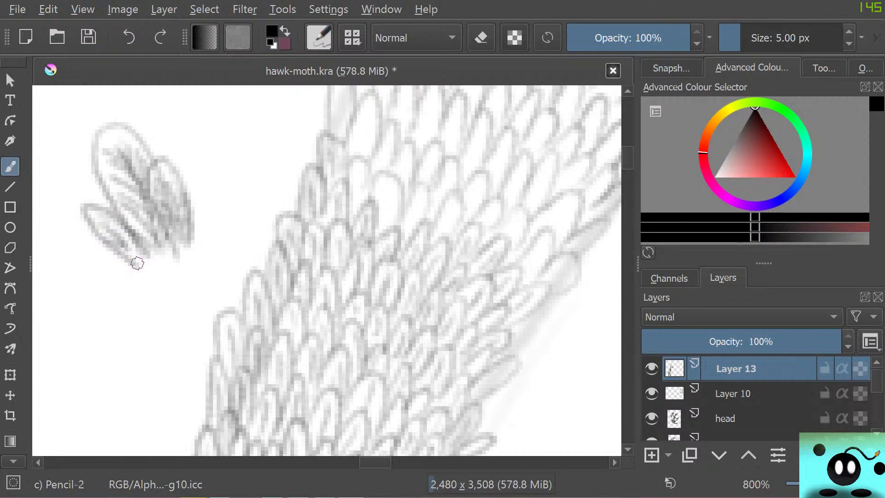
pyautogui.press('e')
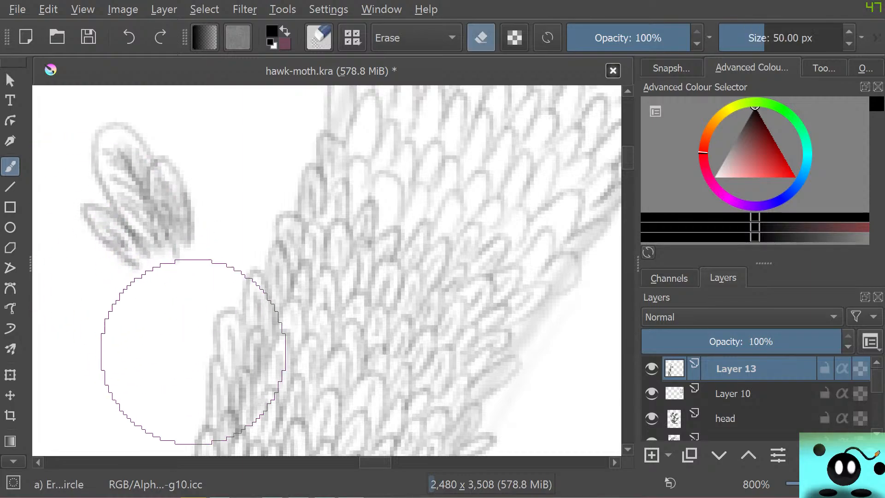
pyautogui.moveTo(109, 227)
pyautogui.mouseDown()
pyautogui.moveTo(83, 237)
pyautogui.moveTo(115, 168)
pyautogui.moveTo(144, 203)
pyautogui.moveTo(69, 206)
pyautogui.mouseUp()
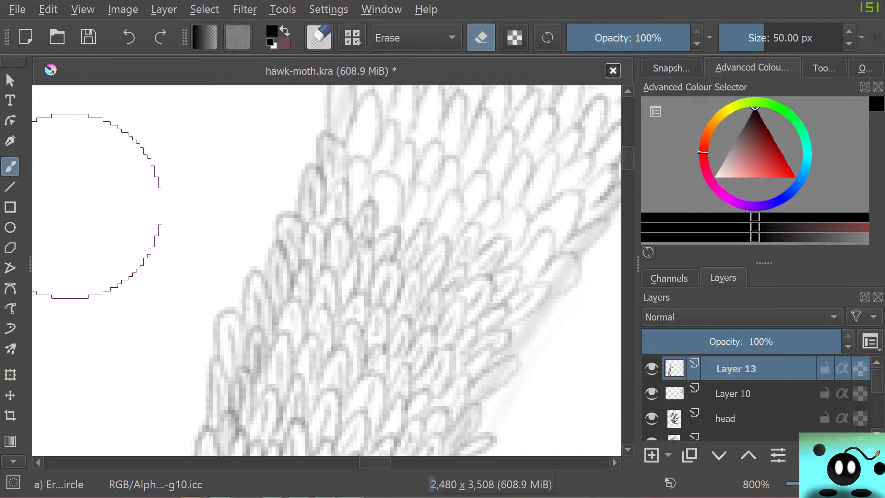
# Step: Add inner pencil strokes to the feather on the column's left edge and to the pale feathers higher up beside that edge
pyautogui.press('/')
pyautogui.moveTo(229, 371)
pyautogui.mouseDown()
pyautogui.moveTo(228, 323)
pyautogui.moveTo(236, 322)
pyautogui.moveTo(225, 368)
pyautogui.moveTo(219, 351)
pyautogui.moveTo(225, 389)
pyautogui.mouseUp()
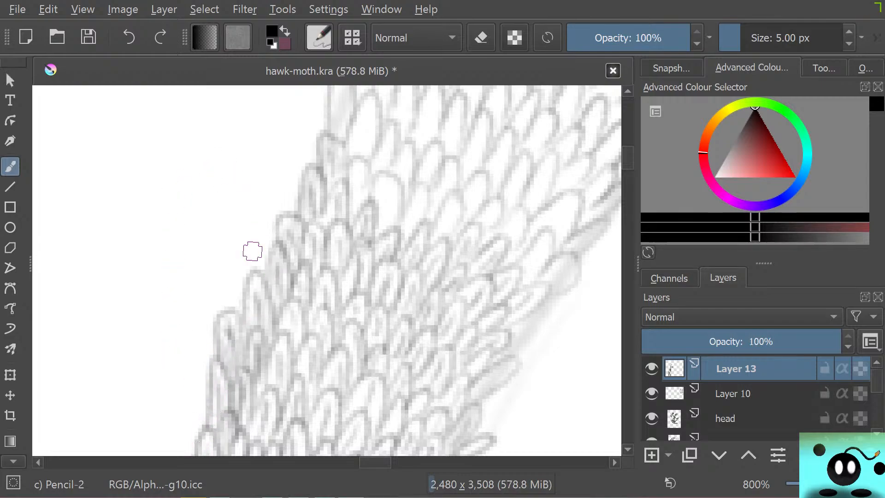
pyautogui.moveTo(138, 271)
pyautogui.mouseDown()
pyautogui.moveTo(96, 295)
pyautogui.moveTo(105, 324)
pyautogui.moveTo(86, 280)
pyautogui.moveTo(83, 327)
pyautogui.moveTo(125, 250)
pyautogui.moveTo(111, 202)
pyautogui.moveTo(122, 244)
pyautogui.moveTo(91, 273)
pyautogui.mouseUp()
pyautogui.press('e')
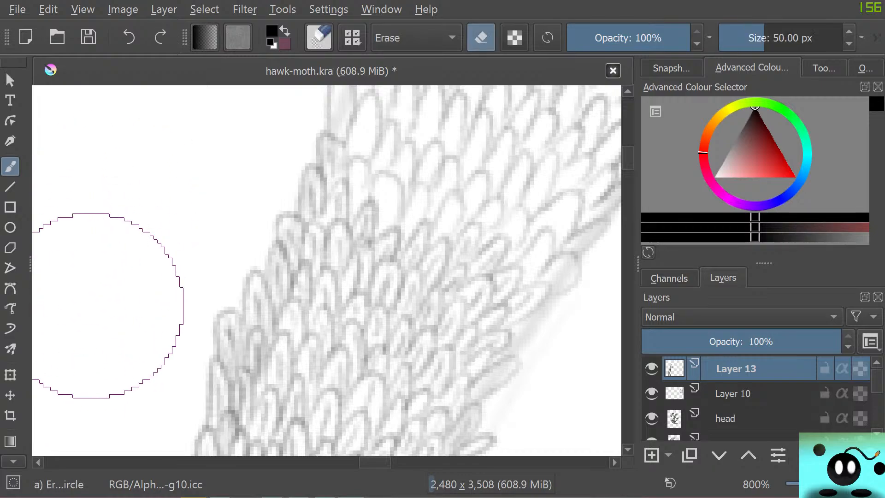
pyautogui.press('e')
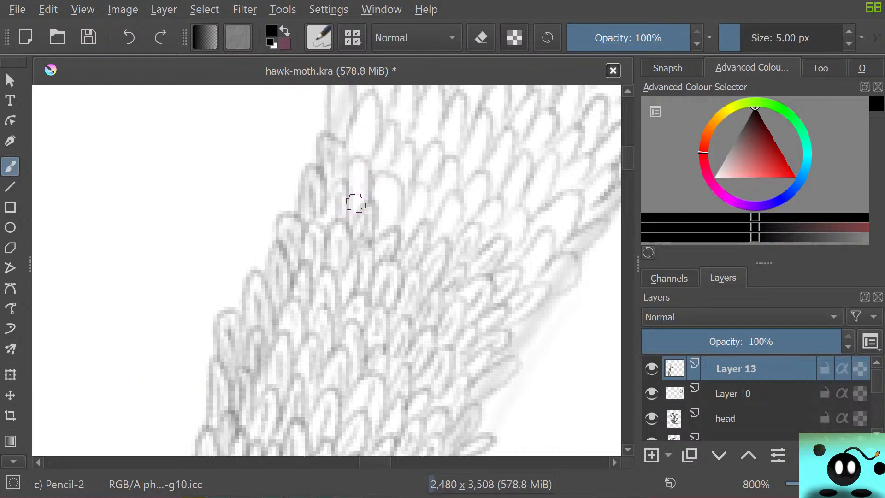
pyautogui.moveTo(356, 203)
pyautogui.mouseDown()
pyautogui.moveTo(363, 164)
pyautogui.moveTo(351, 212)
pyautogui.moveTo(349, 171)
pyautogui.moveTo(377, 225)
pyautogui.moveTo(386, 187)
pyautogui.moveTo(394, 209)
pyautogui.moveTo(382, 220)
pyautogui.moveTo(394, 182)
pyautogui.moveTo(381, 179)
pyautogui.moveTo(364, 229)
pyautogui.moveTo(418, 188)
pyautogui.moveTo(404, 232)
pyautogui.moveTo(424, 195)
pyautogui.moveTo(407, 205)
pyautogui.moveTo(419, 228)
pyautogui.moveTo(419, 188)
pyautogui.moveTo(398, 219)
pyautogui.mouseUp()
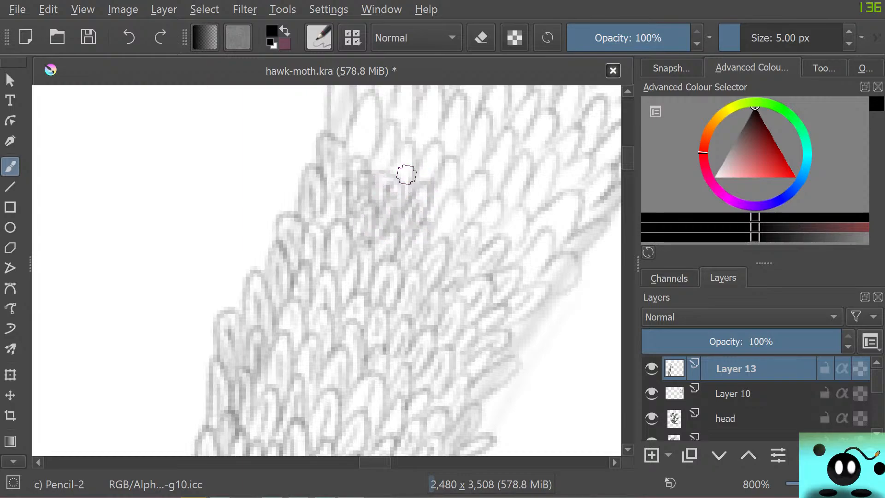
pyautogui.moveTo(406, 175)
pyautogui.mouseDown()
pyautogui.moveTo(404, 150)
pyautogui.moveTo(407, 186)
pyautogui.moveTo(409, 147)
pyautogui.moveTo(389, 177)
pyautogui.moveTo(388, 145)
pyautogui.moveTo(375, 165)
pyautogui.moveTo(387, 174)
pyautogui.moveTo(382, 130)
pyautogui.moveTo(363, 172)
pyautogui.moveTo(345, 141)
pyautogui.moveTo(360, 163)
pyautogui.moveTo(374, 111)
pyautogui.moveTo(361, 112)
pyautogui.moveTo(356, 157)
pyautogui.moveTo(344, 91)
pyautogui.mouseUp()
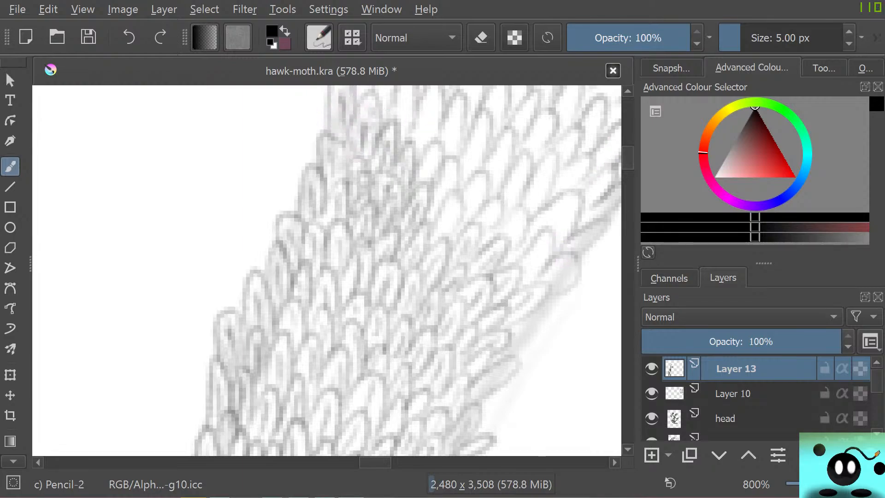
# Step: Shade the feathers along the column's upper left edge, just below its pointed tip, with inner pencil strokes
pyautogui.moveTo(628, 158); pyautogui.dragTo(628, 151)
pyautogui.moveTo(333, 367)
pyautogui.mouseDown()
pyautogui.moveTo(341, 384)
pyautogui.moveTo(343, 348)
pyautogui.moveTo(342, 397)
pyautogui.moveTo(335, 379)
pyautogui.moveTo(342, 344)
pyautogui.moveTo(332, 388)
pyautogui.mouseUp()
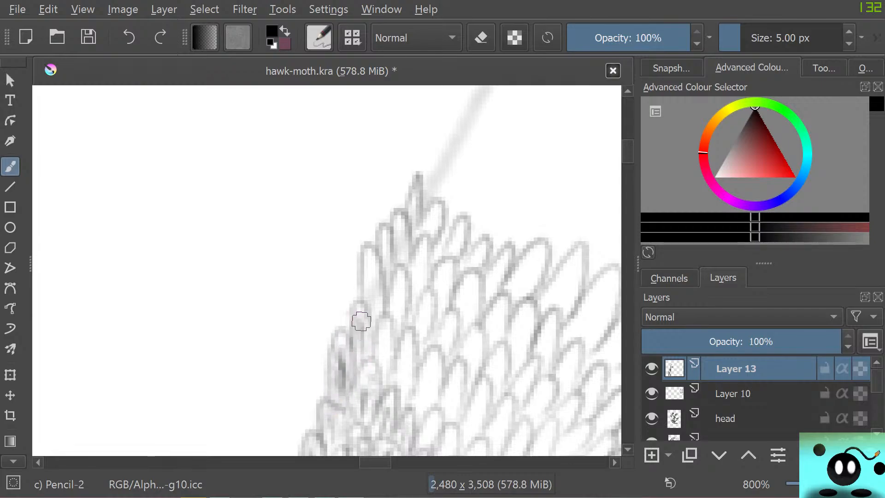
pyautogui.moveTo(361, 321)
pyautogui.mouseDown()
pyautogui.moveTo(366, 361)
pyautogui.moveTo(356, 302)
pyautogui.moveTo(349, 319)
pyautogui.moveTo(371, 309)
pyautogui.moveTo(372, 270)
pyautogui.moveTo(376, 311)
pyautogui.moveTo(364, 248)
pyautogui.moveTo(380, 283)
pyautogui.moveTo(374, 316)
pyautogui.moveTo(385, 247)
pyautogui.moveTo(405, 260)
pyautogui.moveTo(398, 219)
pyautogui.moveTo(407, 264)
pyautogui.moveTo(398, 321)
pyautogui.moveTo(398, 296)
pyautogui.moveTo(403, 320)
pyautogui.moveTo(406, 311)
pyautogui.moveTo(398, 262)
pyautogui.moveTo(388, 306)
pyautogui.moveTo(392, 363)
pyautogui.moveTo(401, 335)
pyautogui.moveTo(384, 374)
pyautogui.moveTo(380, 349)
pyautogui.moveTo(383, 381)
pyautogui.moveTo(390, 328)
pyautogui.moveTo(390, 366)
pyautogui.moveTo(386, 342)
pyautogui.moveTo(374, 345)
pyautogui.moveTo(376, 447)
pyautogui.moveTo(405, 369)
pyautogui.moveTo(403, 399)
pyautogui.moveTo(400, 366)
pyautogui.moveTo(407, 394)
pyautogui.moveTo(412, 361)
pyautogui.moveTo(413, 332)
pyautogui.moveTo(399, 399)
pyautogui.moveTo(405, 343)
pyautogui.moveTo(371, 445)
pyautogui.mouseUp()
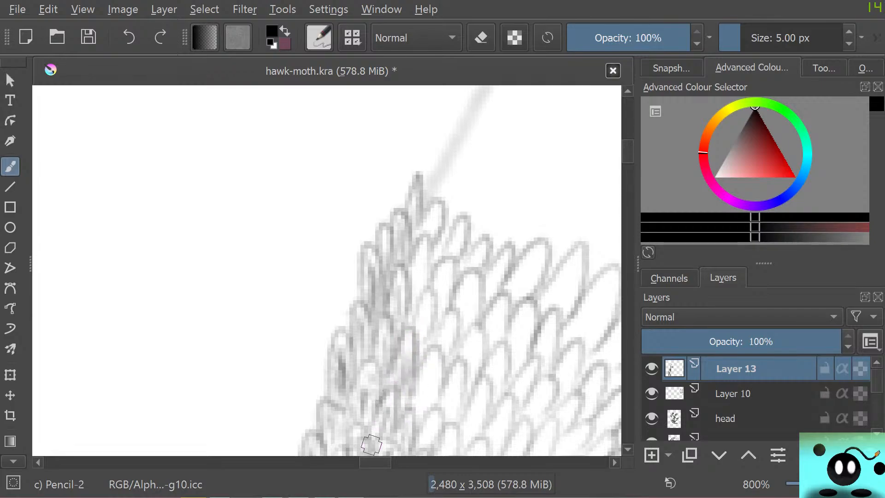
# Step: Extend the inner shading strokes rightward into the neighbouring pale feathers beneath the column's pointed tip
pyautogui.moveTo(375, 462); pyautogui.dragTo(381, 462)
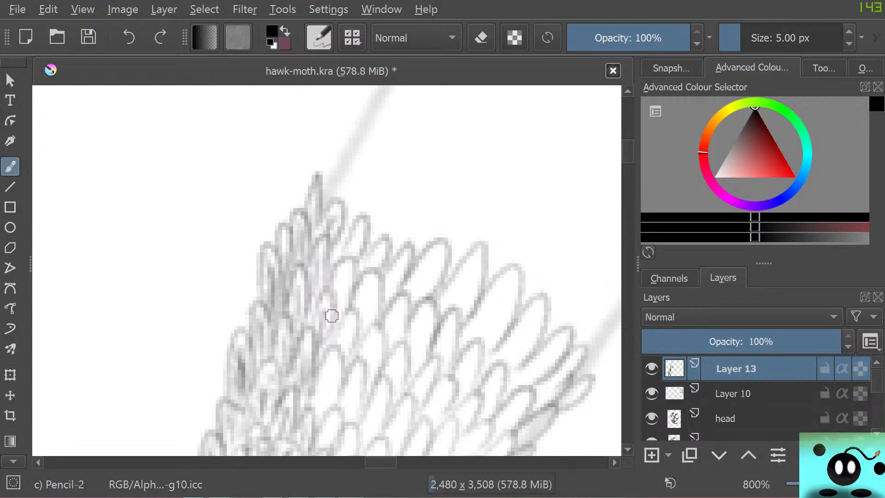
pyautogui.moveTo(351, 262)
pyautogui.mouseDown()
pyautogui.moveTo(334, 319)
pyautogui.moveTo(341, 276)
pyautogui.moveTo(324, 378)
pyautogui.moveTo(346, 335)
pyautogui.moveTo(338, 355)
pyautogui.mouseUp()
pyautogui.moveTo(353, 313)
pyautogui.mouseDown()
pyautogui.moveTo(340, 324)
pyautogui.moveTo(338, 347)
pyautogui.mouseUp()
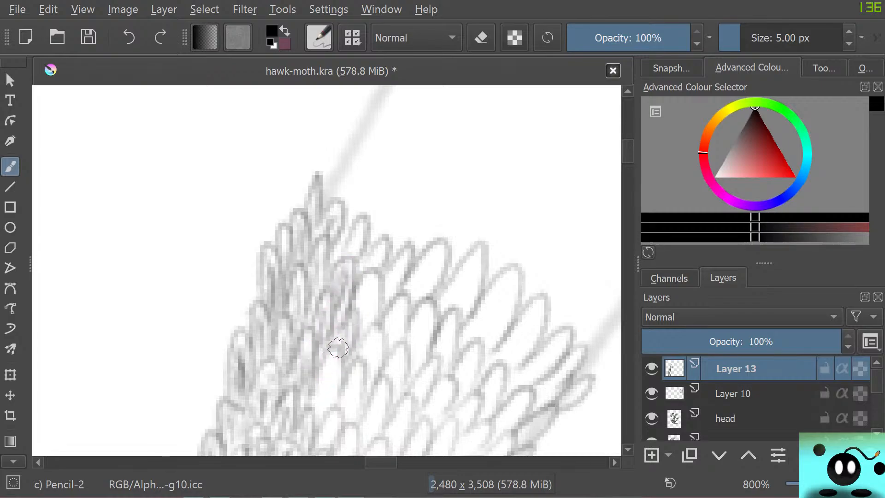
pyautogui.moveTo(318, 414)
pyautogui.mouseDown()
pyautogui.moveTo(328, 362)
pyautogui.moveTo(337, 367)
pyautogui.moveTo(325, 365)
pyautogui.moveTo(314, 397)
pyautogui.mouseUp()
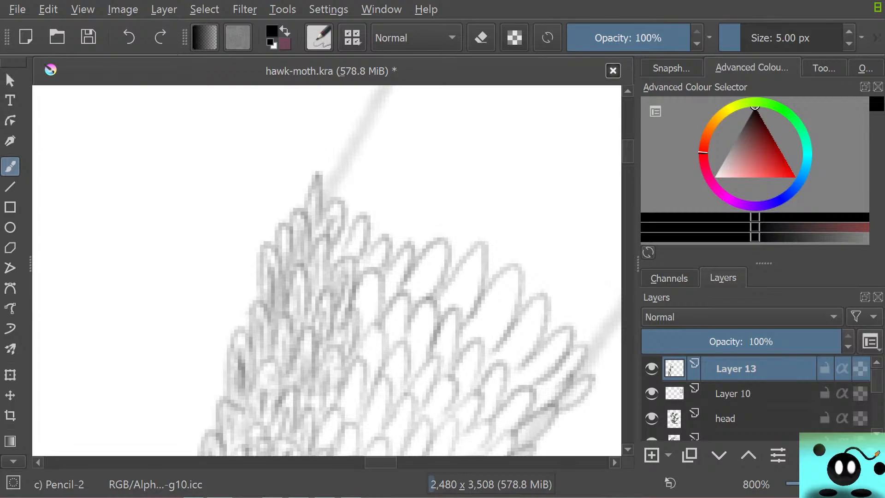
# Step: Shade the feathers along the column's top row with inner strokes, working from its middle toward the right side
pyautogui.moveTo(366, 297); pyautogui.dragTo(370, 324)
pyautogui.moveTo(369, 276)
pyautogui.mouseDown()
pyautogui.moveTo(357, 302)
pyautogui.moveTo(399, 264)
pyautogui.moveTo(385, 298)
pyautogui.moveTo(377, 256)
pyautogui.moveTo(423, 285)
pyautogui.moveTo(416, 300)
pyautogui.moveTo(441, 243)
pyautogui.moveTo(442, 272)
pyautogui.moveTo(387, 342)
pyautogui.moveTo(405, 312)
pyautogui.moveTo(391, 340)
pyautogui.moveTo(400, 312)
pyautogui.moveTo(384, 324)
pyautogui.moveTo(410, 360)
pyautogui.moveTo(424, 320)
pyautogui.moveTo(420, 352)
pyautogui.moveTo(431, 327)
pyautogui.moveTo(424, 318)
pyautogui.moveTo(409, 331)
pyautogui.moveTo(459, 296)
pyautogui.moveTo(475, 261)
pyautogui.moveTo(468, 305)
pyautogui.moveTo(479, 261)
pyautogui.moveTo(464, 261)
pyautogui.moveTo(427, 320)
pyautogui.moveTo(475, 302)
pyautogui.moveTo(477, 334)
pyautogui.moveTo(499, 309)
pyautogui.moveTo(488, 335)
pyautogui.moveTo(502, 337)
pyautogui.moveTo(519, 282)
pyautogui.moveTo(505, 277)
pyautogui.moveTo(460, 354)
pyautogui.mouseUp()
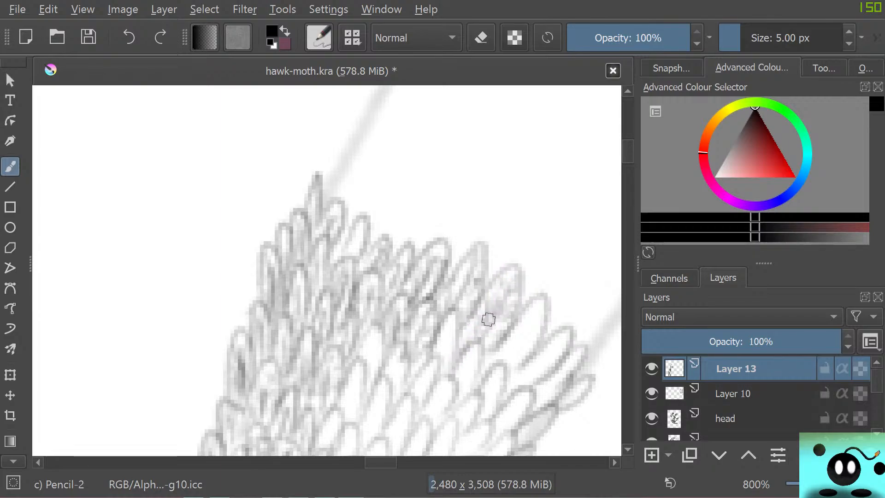
pyautogui.moveTo(488, 319)
pyautogui.mouseDown()
pyautogui.moveTo(504, 291)
pyautogui.moveTo(477, 337)
pyautogui.moveTo(514, 273)
pyautogui.moveTo(464, 349)
pyautogui.moveTo(437, 366)
pyautogui.mouseUp()
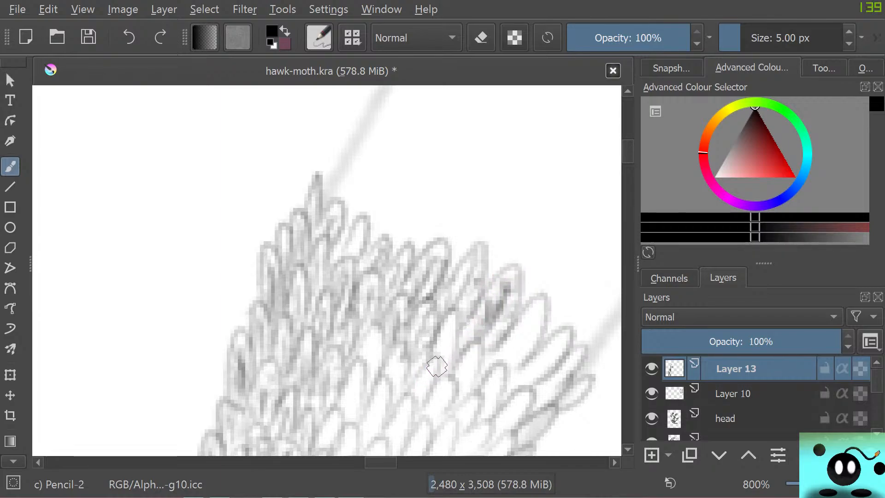
# Step: Erase the heavy strokes inside the top row's right-hand feather with a 3.94 px eraser and reshade that area with lighter pencil strokes
pyautogui.press('/')
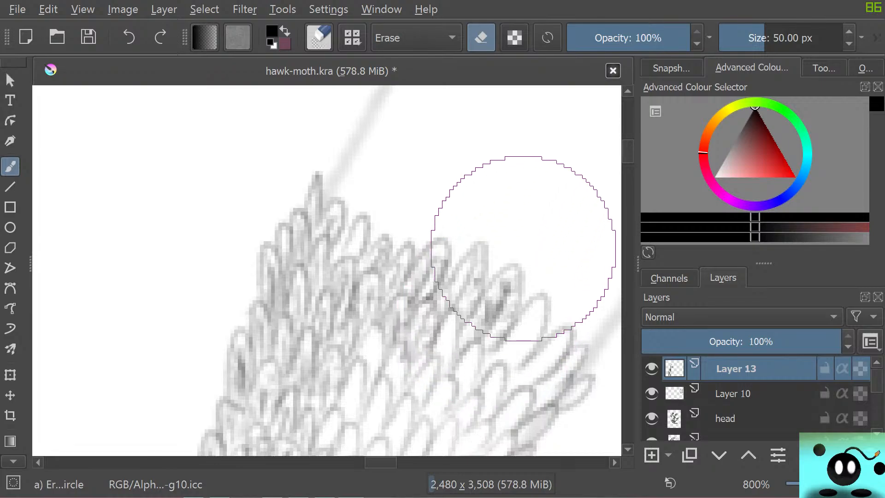
pyautogui.click(739, 38)
pyautogui.moveTo(488, 316)
pyautogui.mouseDown()
pyautogui.moveTo(491, 327)
pyautogui.moveTo(489, 309)
pyautogui.moveTo(507, 293)
pyautogui.mouseUp()
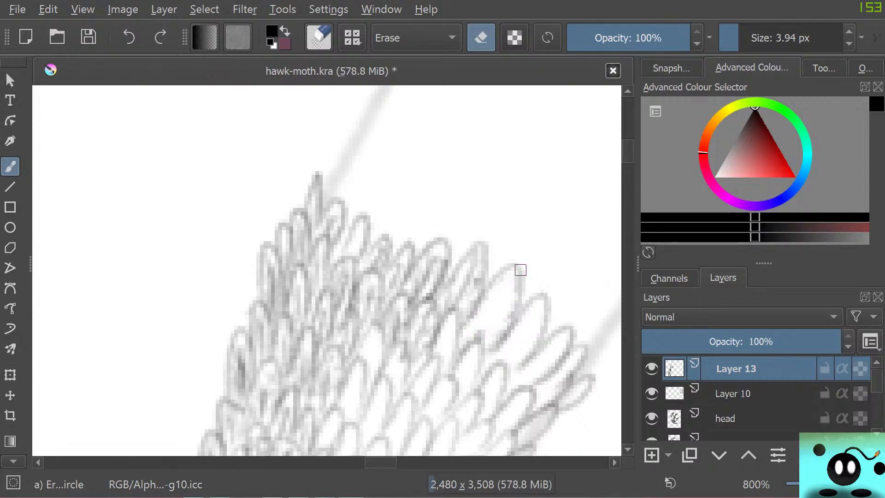
pyautogui.press('/')
pyautogui.moveTo(480, 337)
pyautogui.mouseDown()
pyautogui.moveTo(507, 290)
pyautogui.moveTo(477, 337)
pyautogui.moveTo(501, 292)
pyautogui.moveTo(497, 327)
pyautogui.moveTo(470, 341)
pyautogui.moveTo(478, 329)
pyautogui.moveTo(469, 333)
pyautogui.moveTo(472, 343)
pyautogui.moveTo(513, 350)
pyautogui.moveTo(503, 365)
pyautogui.moveTo(527, 326)
pyautogui.moveTo(515, 361)
pyautogui.moveTo(543, 309)
pyautogui.moveTo(507, 357)
pyautogui.moveTo(522, 322)
pyautogui.moveTo(505, 351)
pyautogui.mouseUp()
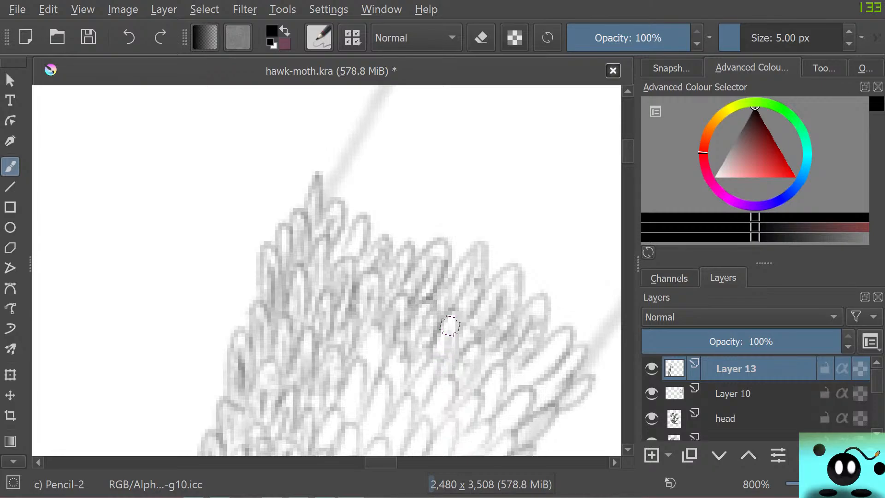
# Step: Fill the pale feathers in the column's middle with inner pencil strokes, from beneath the top rows downward
pyautogui.moveTo(447, 371)
pyautogui.mouseDown()
pyautogui.moveTo(454, 335)
pyautogui.moveTo(447, 335)
pyautogui.moveTo(455, 371)
pyautogui.moveTo(479, 350)
pyautogui.moveTo(477, 380)
pyautogui.moveTo(463, 393)
pyautogui.moveTo(488, 403)
pyautogui.moveTo(478, 414)
pyautogui.moveTo(504, 379)
pyautogui.moveTo(480, 401)
pyautogui.moveTo(563, 342)
pyautogui.moveTo(561, 355)
pyautogui.moveTo(518, 387)
pyautogui.moveTo(543, 343)
pyautogui.moveTo(512, 370)
pyautogui.moveTo(451, 394)
pyautogui.moveTo(371, 370)
pyautogui.moveTo(374, 354)
pyautogui.moveTo(372, 376)
pyautogui.moveTo(368, 324)
pyautogui.moveTo(353, 380)
pyautogui.mouseUp()
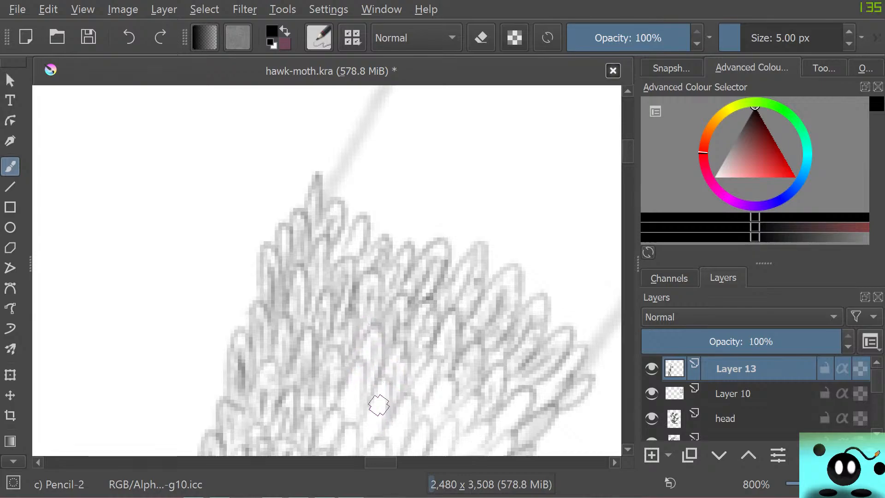
pyautogui.moveTo(369, 432)
pyautogui.mouseDown()
pyautogui.moveTo(377, 404)
pyautogui.moveTo(370, 432)
pyautogui.moveTo(380, 411)
pyautogui.moveTo(370, 441)
pyautogui.moveTo(369, 398)
pyautogui.mouseUp()
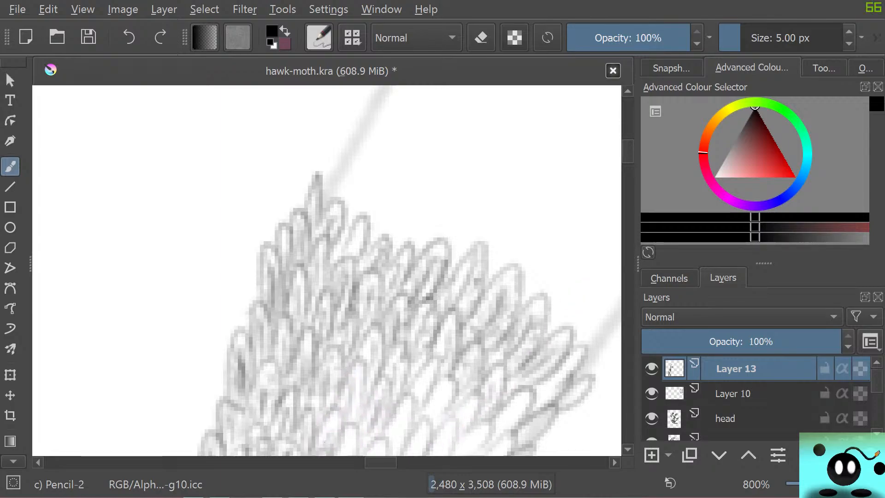
pyautogui.scroll(-5, 326, 270)
pyautogui.scroll(2, 326, 271)
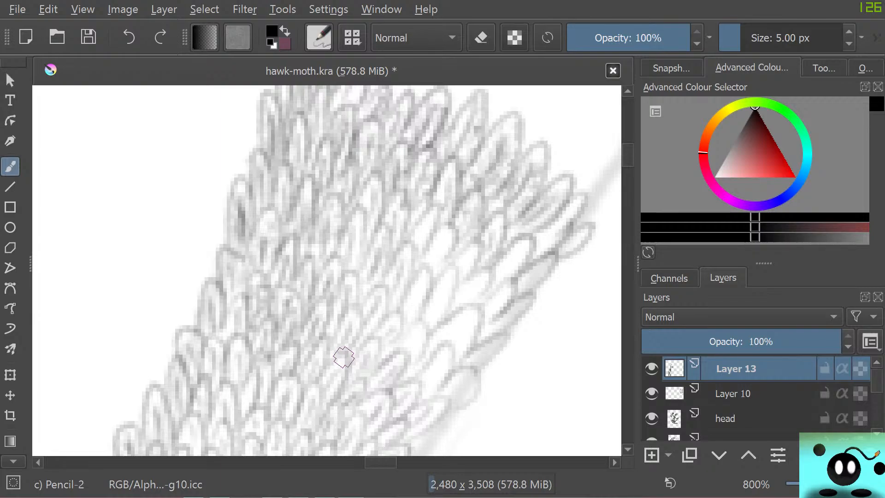
pyautogui.moveTo(410, 313)
pyautogui.mouseDown()
pyautogui.moveTo(365, 351)
pyautogui.moveTo(394, 352)
pyautogui.moveTo(357, 374)
pyautogui.moveTo(381, 357)
pyautogui.moveTo(370, 350)
pyautogui.moveTo(396, 360)
pyautogui.moveTo(412, 347)
pyautogui.moveTo(413, 366)
pyautogui.moveTo(412, 332)
pyautogui.moveTo(447, 299)
pyautogui.moveTo(439, 312)
pyautogui.moveTo(448, 285)
pyautogui.moveTo(424, 322)
pyautogui.moveTo(454, 277)
pyautogui.moveTo(449, 264)
pyautogui.moveTo(433, 263)
pyautogui.moveTo(433, 247)
pyautogui.moveTo(413, 245)
pyautogui.moveTo(429, 217)
pyautogui.mouseUp()
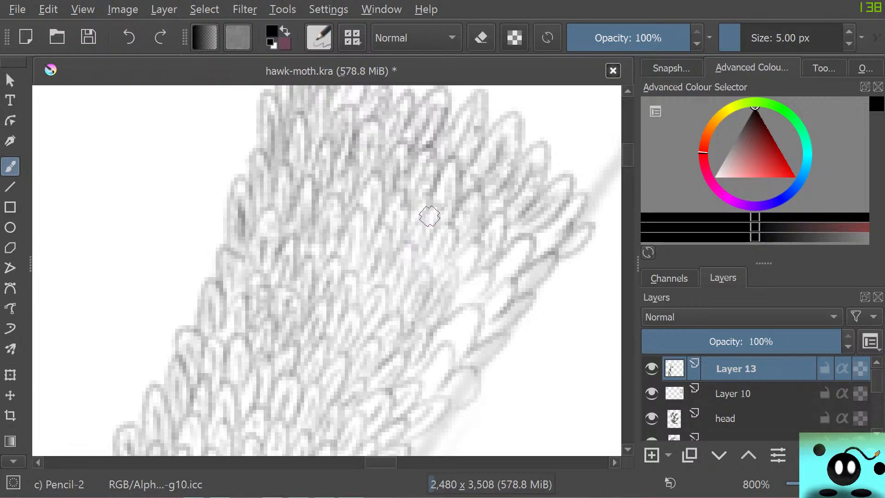
# Step: Shade the remaining pale feathers from the column's middle out to its right edge with inner strokes
pyautogui.moveTo(456, 345)
pyautogui.mouseDown()
pyautogui.moveTo(448, 325)
pyautogui.moveTo(459, 326)
pyautogui.moveTo(463, 339)
pyautogui.moveTo(423, 389)
pyautogui.moveTo(449, 348)
pyautogui.moveTo(431, 383)
pyautogui.moveTo(452, 353)
pyautogui.moveTo(432, 360)
pyautogui.moveTo(447, 379)
pyautogui.moveTo(453, 340)
pyautogui.moveTo(442, 363)
pyautogui.moveTo(467, 298)
pyautogui.moveTo(492, 274)
pyautogui.moveTo(461, 300)
pyautogui.moveTo(462, 271)
pyautogui.moveTo(473, 258)
pyautogui.moveTo(436, 294)
pyautogui.moveTo(436, 311)
pyautogui.moveTo(455, 279)
pyautogui.moveTo(437, 275)
pyautogui.moveTo(454, 270)
pyautogui.moveTo(411, 292)
pyautogui.moveTo(419, 274)
pyautogui.moveTo(403, 300)
pyautogui.moveTo(391, 274)
pyautogui.moveTo(409, 285)
pyautogui.moveTo(399, 241)
pyautogui.moveTo(409, 244)
pyautogui.moveTo(359, 242)
pyautogui.moveTo(384, 262)
pyautogui.moveTo(371, 234)
pyautogui.moveTo(366, 250)
pyautogui.moveTo(359, 205)
pyautogui.moveTo(339, 223)
pyautogui.moveTo(325, 221)
pyautogui.moveTo(344, 223)
pyautogui.moveTo(322, 226)
pyautogui.mouseUp()
pyautogui.moveTo(460, 259)
pyautogui.mouseDown()
pyautogui.moveTo(478, 249)
pyautogui.moveTo(453, 294)
pyautogui.moveTo(480, 269)
pyautogui.moveTo(474, 313)
pyautogui.moveTo(501, 298)
pyautogui.moveTo(478, 324)
pyautogui.moveTo(521, 242)
pyautogui.moveTo(504, 271)
pyautogui.moveTo(528, 236)
pyautogui.moveTo(541, 246)
pyautogui.moveTo(574, 205)
pyautogui.moveTo(557, 231)
pyautogui.moveTo(562, 222)
pyautogui.moveTo(561, 251)
pyautogui.moveTo(581, 237)
pyautogui.moveTo(523, 285)
pyautogui.moveTo(542, 271)
pyautogui.mouseUp()
pyautogui.moveTo(519, 307)
pyautogui.mouseDown()
pyautogui.moveTo(491, 328)
pyautogui.moveTo(492, 349)
pyautogui.moveTo(440, 397)
pyautogui.moveTo(461, 389)
pyautogui.moveTo(462, 400)
pyautogui.moveTo(440, 396)
pyautogui.mouseUp()
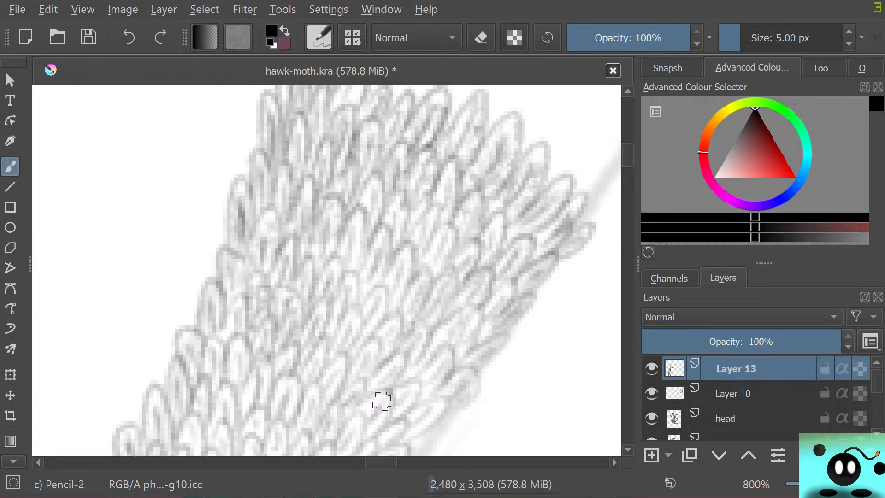
# Step: Examine the shaded feather column up close and in relation to the wing outline, the head and the whole page
pyautogui.scroll(-8, 381, 401)
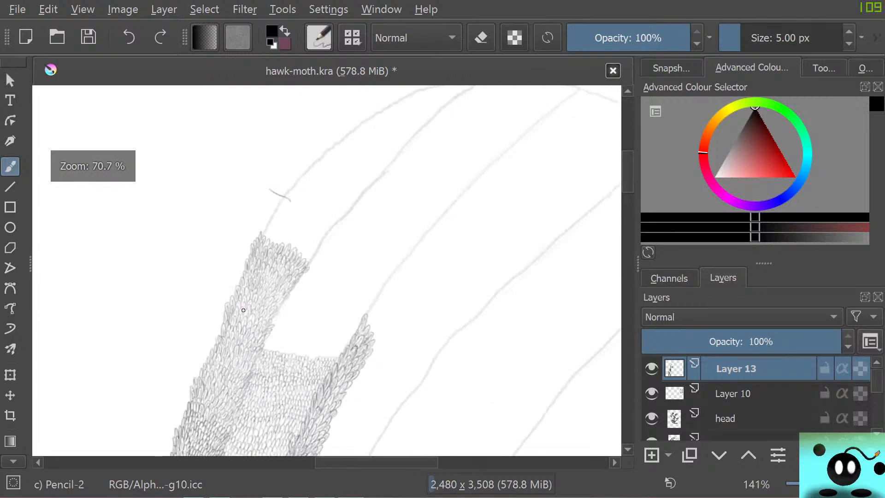
pyautogui.scroll(7, 242, 323)
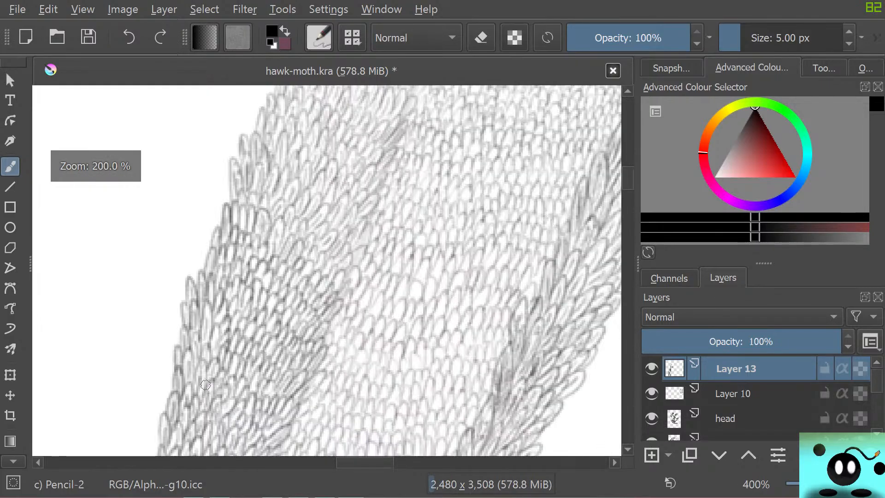
pyautogui.scroll(1, 246, 201)
pyautogui.scroll(-6, 250, 213)
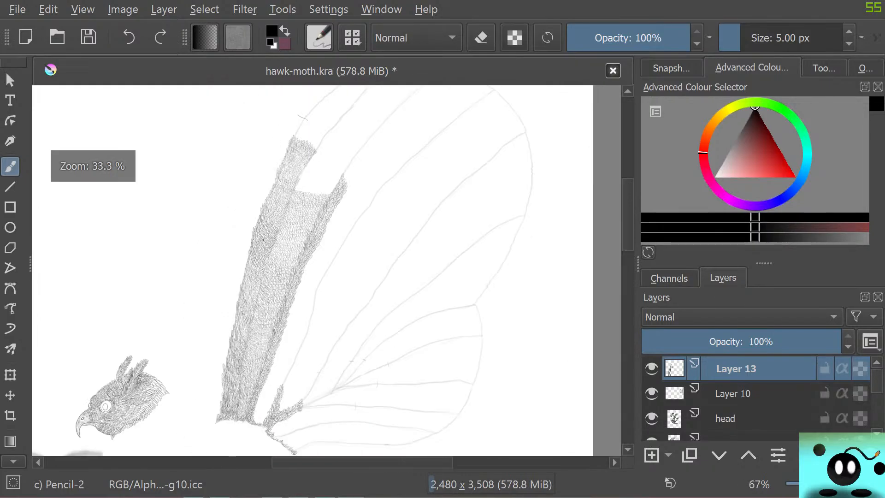
pyautogui.scroll(3, 224, 344)
pyautogui.scroll(-4, 224, 344)
pyautogui.scroll(1, 249, 295)
pyautogui.scroll(-1, 258, 276)
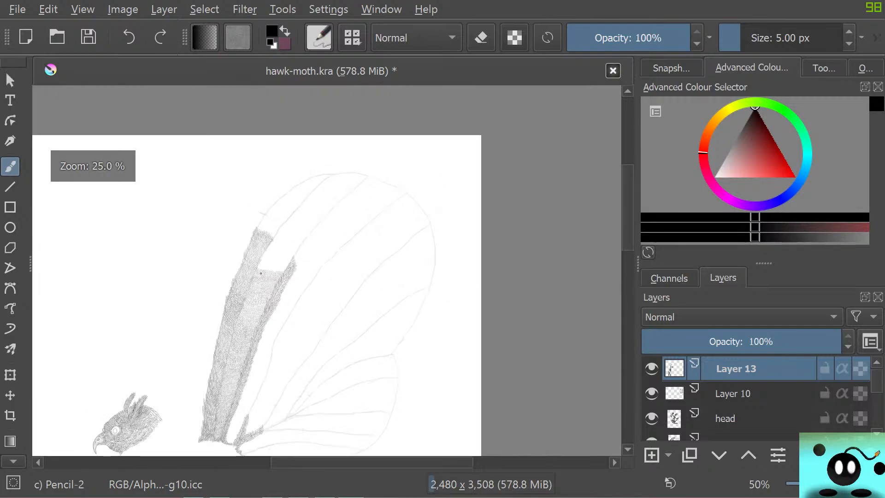
pyautogui.scroll(1, 261, 273)
pyautogui.scroll(1, 261, 273)
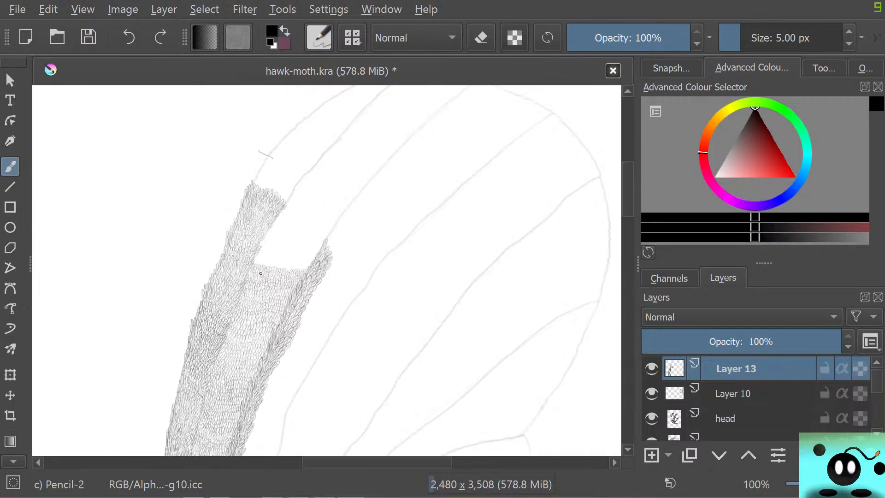
pyautogui.scroll(-4, 260, 273)
pyautogui.scroll(-3, 261, 273)
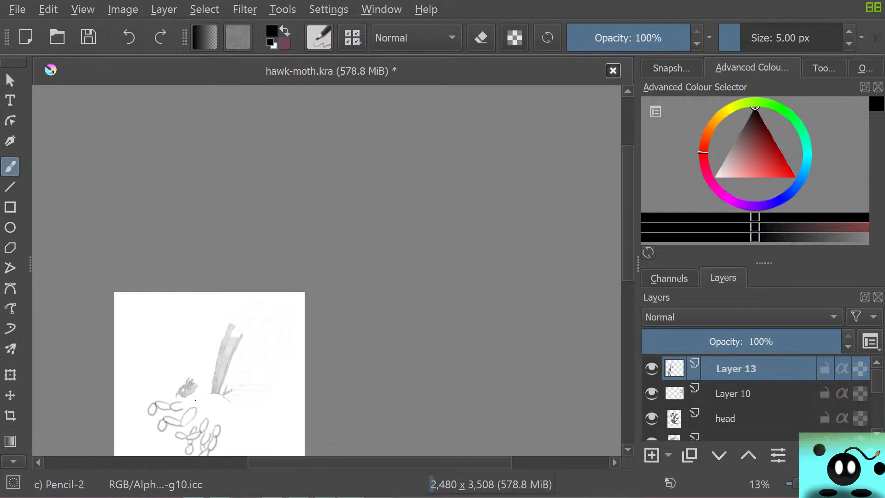
pyautogui.scroll(2, 261, 273)
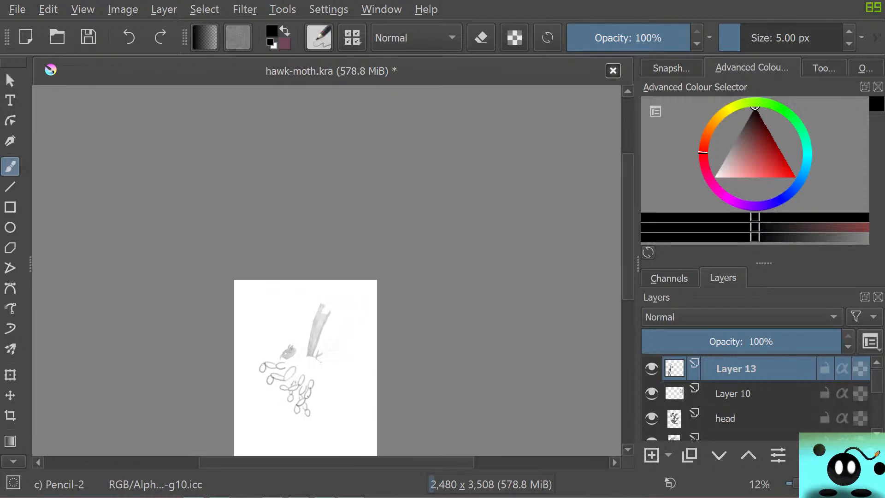
pyautogui.scroll(-3, 334, 385)
pyautogui.scroll(4, 402, 298)
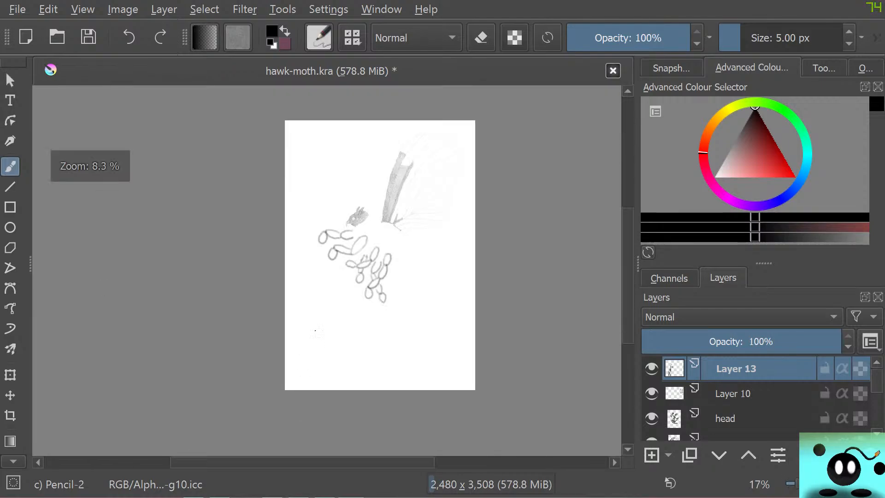
pyautogui.scroll(1, 402, 298)
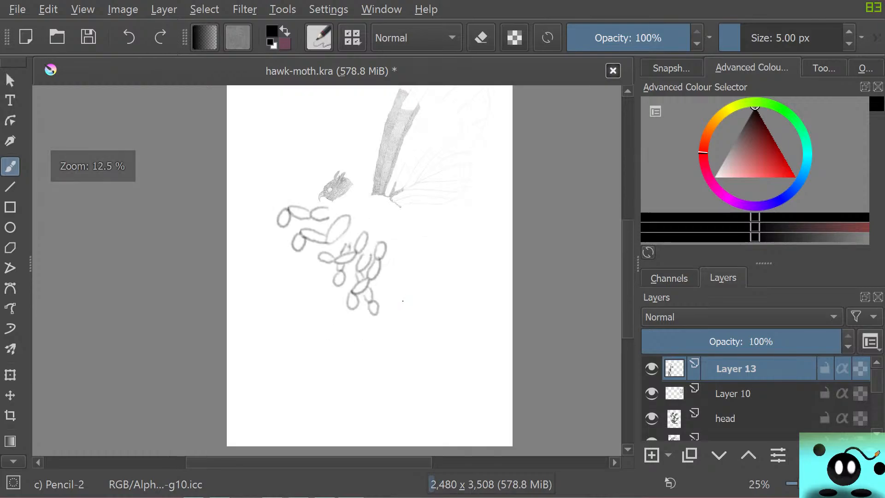
pyautogui.scroll(2, 403, 300)
pyautogui.scroll(-3, 360, 199)
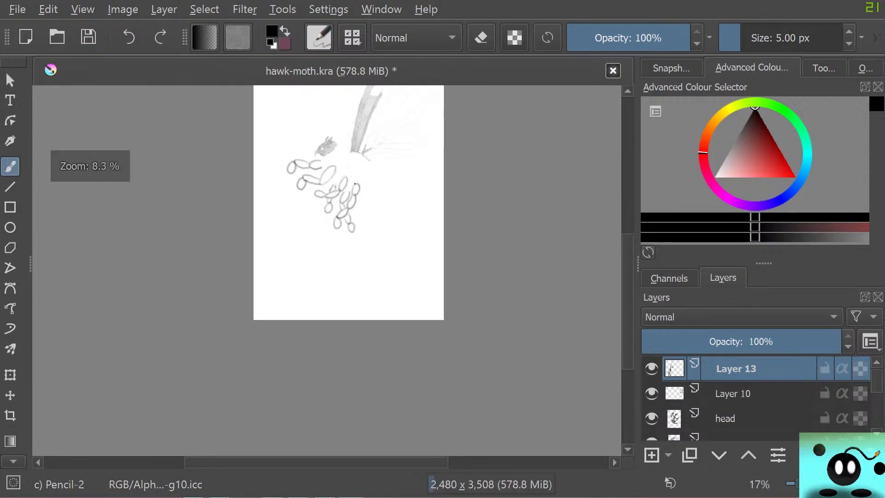
pyautogui.scroll(3, 362, 166)
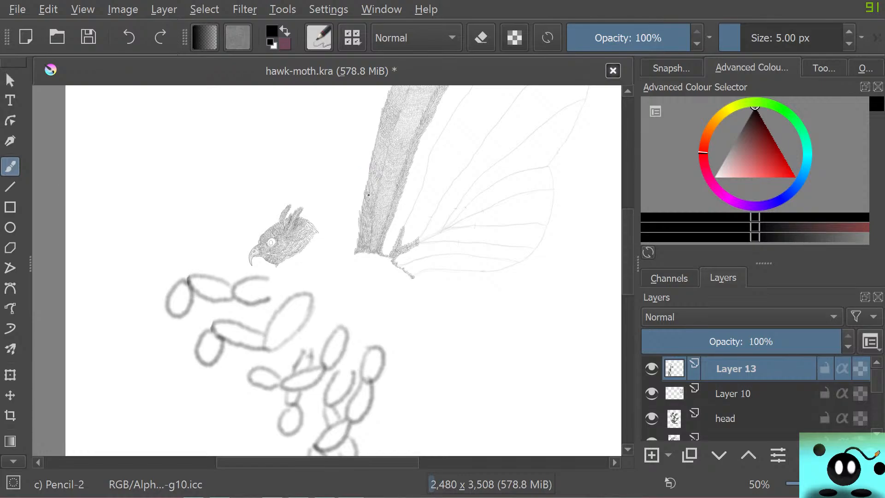
pyautogui.scroll(-2, 362, 166)
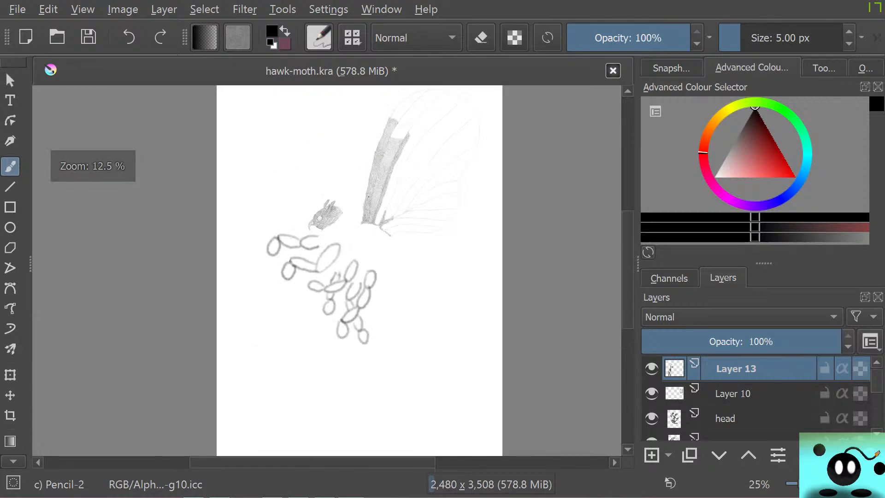
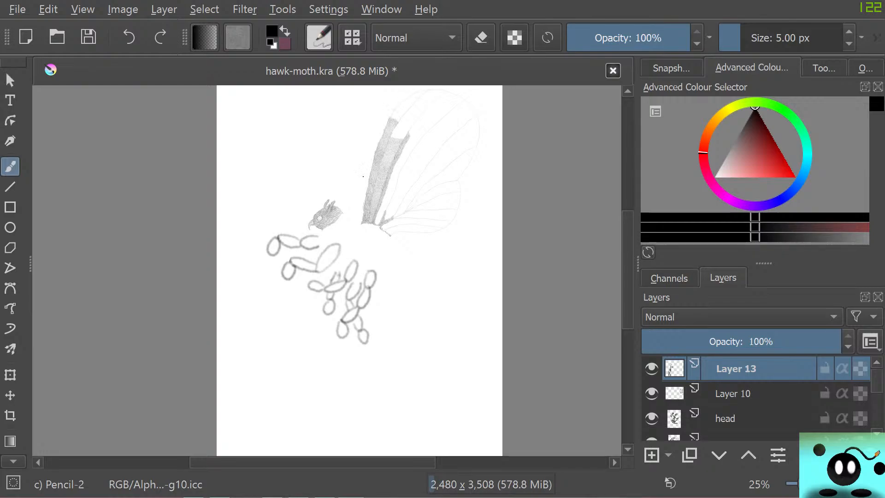
# Step: Enlarge the eraser to 59.77 px and clean the blank area between the wing outline and the vein above the feather column
pyautogui.scroll(2, 409, 146)
pyautogui.scroll(-5, 388, 173)
pyautogui.scroll(6, 383, 143)
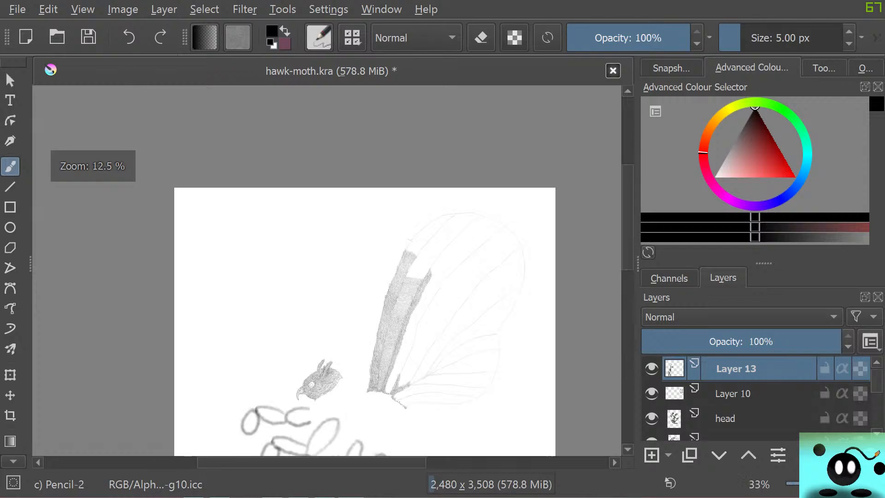
pyautogui.scroll(3, 421, 244)
pyautogui.scroll(-2, 438, 312)
pyautogui.scroll(4, 450, 376)
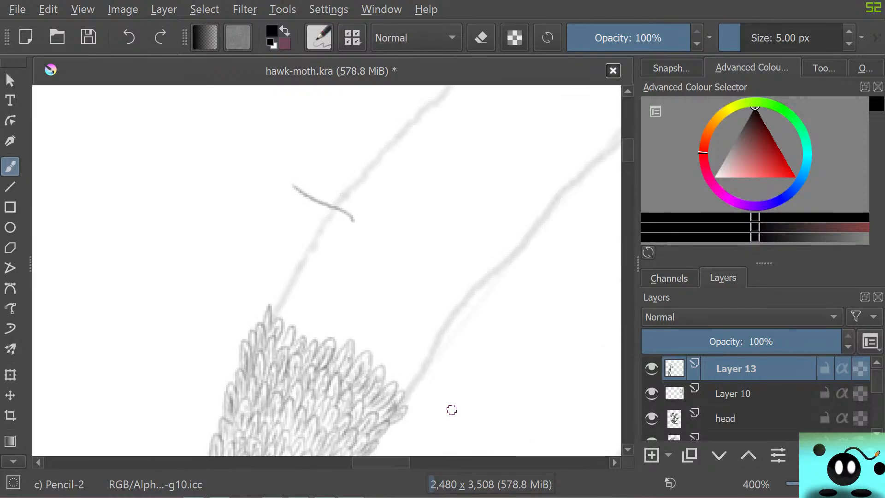
pyautogui.press('e')
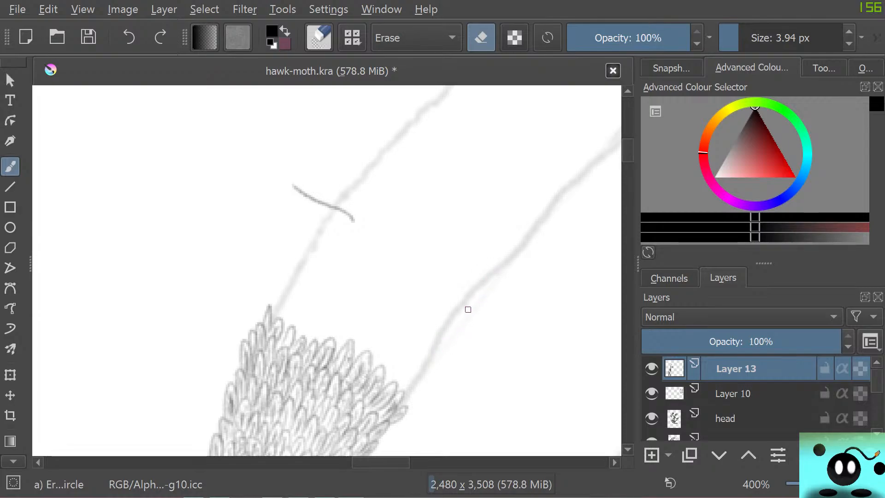
pyautogui.click(766, 38)
pyautogui.moveTo(437, 327)
pyautogui.mouseDown()
pyautogui.moveTo(469, 301)
pyautogui.moveTo(456, 337)
pyautogui.moveTo(527, 276)
pyautogui.moveTo(538, 211)
pyautogui.mouseUp()
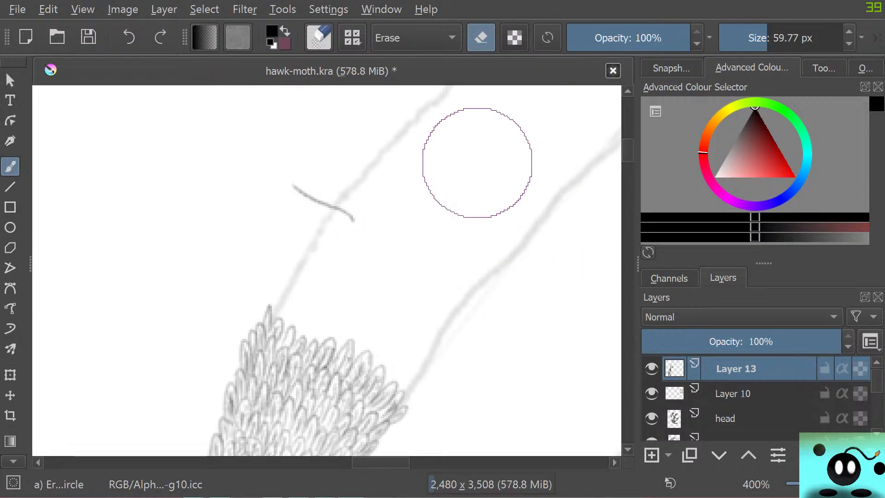
pyautogui.press('e')
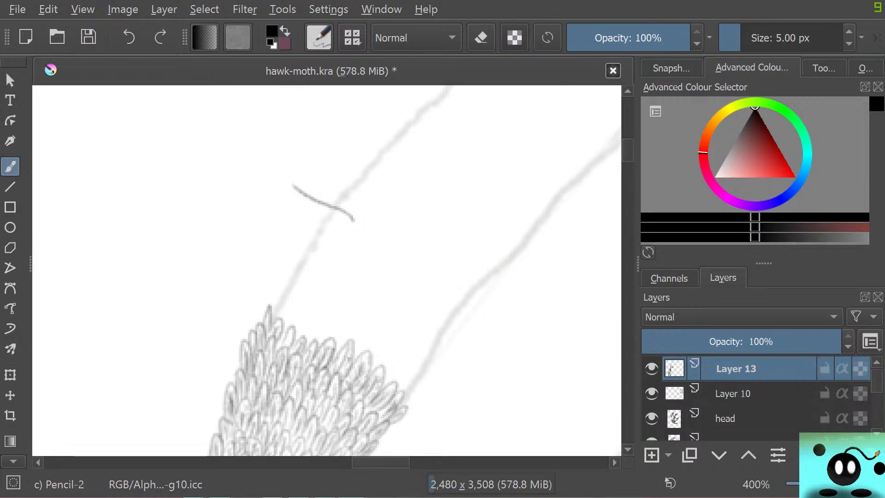
# Step: Draw new rows of pencil feathers atop the column, spanning outline to vein and reaching the short stroke crossing the outline
pyautogui.hscroll(3, 477, 162)
pyautogui.scroll(5, 577, 203)
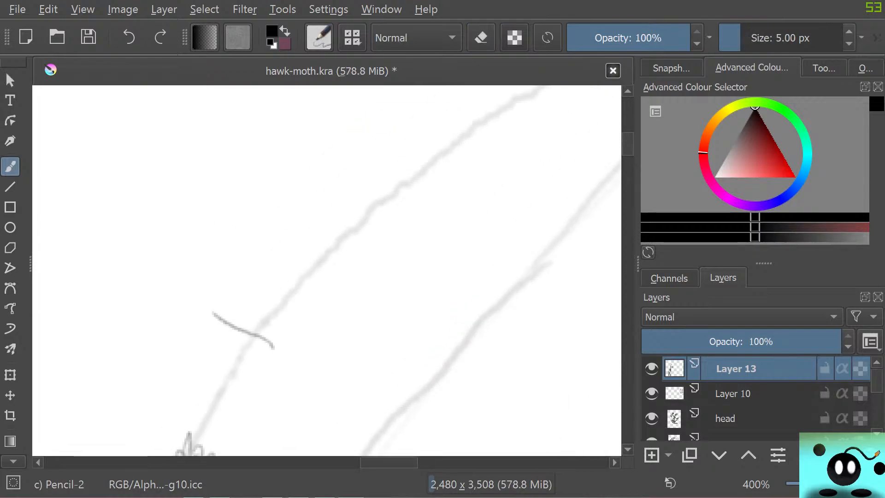
pyautogui.scroll(-3, 239, 335)
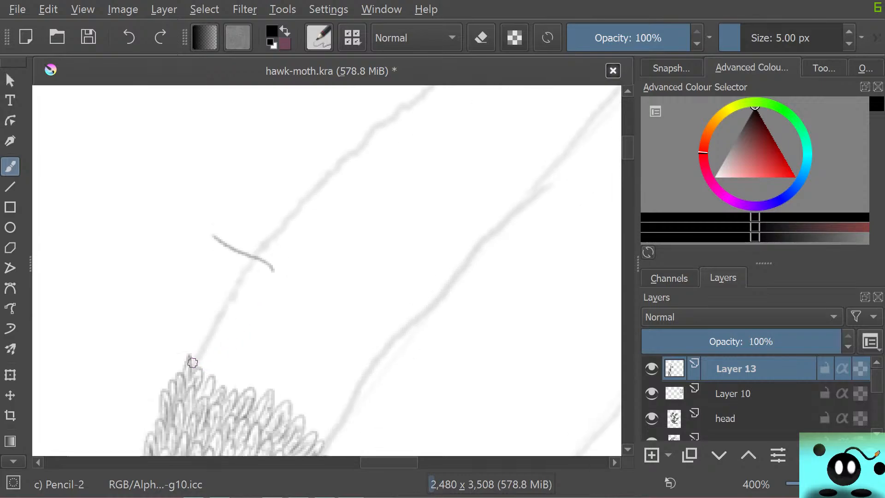
pyautogui.moveTo(193, 362)
pyautogui.mouseDown()
pyautogui.moveTo(209, 386)
pyautogui.moveTo(227, 363)
pyautogui.moveTo(229, 396)
pyautogui.moveTo(245, 380)
pyautogui.moveTo(247, 396)
pyautogui.moveTo(264, 368)
pyautogui.moveTo(258, 401)
pyautogui.moveTo(277, 374)
pyautogui.moveTo(273, 403)
pyautogui.moveTo(288, 404)
pyautogui.moveTo(300, 425)
pyautogui.moveTo(321, 408)
pyautogui.moveTo(311, 440)
pyautogui.moveTo(332, 443)
pyautogui.mouseUp()
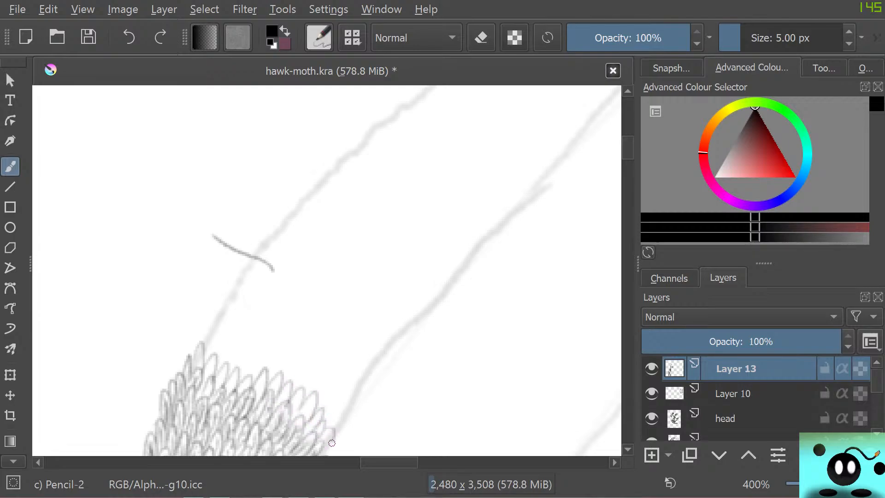
pyautogui.moveTo(204, 335)
pyautogui.mouseDown()
pyautogui.moveTo(221, 366)
pyautogui.moveTo(242, 344)
pyautogui.moveTo(246, 375)
pyautogui.moveTo(276, 363)
pyautogui.moveTo(264, 374)
pyautogui.moveTo(275, 376)
pyautogui.moveTo(292, 361)
pyautogui.moveTo(289, 391)
pyautogui.moveTo(311, 374)
pyautogui.moveTo(304, 391)
pyautogui.moveTo(314, 399)
pyautogui.moveTo(331, 377)
pyautogui.moveTo(325, 414)
pyautogui.moveTo(337, 405)
pyautogui.moveTo(328, 441)
pyautogui.mouseUp()
pyautogui.moveTo(225, 323)
pyautogui.mouseDown()
pyautogui.moveTo(239, 284)
pyautogui.moveTo(226, 331)
pyautogui.moveTo(254, 320)
pyautogui.moveTo(251, 358)
pyautogui.moveTo(302, 350)
pyautogui.moveTo(302, 379)
pyautogui.moveTo(324, 373)
pyautogui.moveTo(326, 386)
pyautogui.moveTo(325, 377)
pyautogui.moveTo(343, 386)
pyautogui.moveTo(332, 412)
pyautogui.mouseUp()
pyautogui.moveTo(238, 281)
pyautogui.mouseDown()
pyautogui.moveTo(248, 314)
pyautogui.moveTo(262, 305)
pyautogui.moveTo(278, 338)
pyautogui.moveTo(310, 284)
pyautogui.moveTo(290, 343)
pyautogui.moveTo(311, 321)
pyautogui.moveTo(279, 327)
pyautogui.moveTo(298, 350)
pyautogui.moveTo(333, 341)
pyautogui.moveTo(330, 362)
pyautogui.moveTo(351, 357)
pyautogui.moveTo(346, 385)
pyautogui.mouseUp()
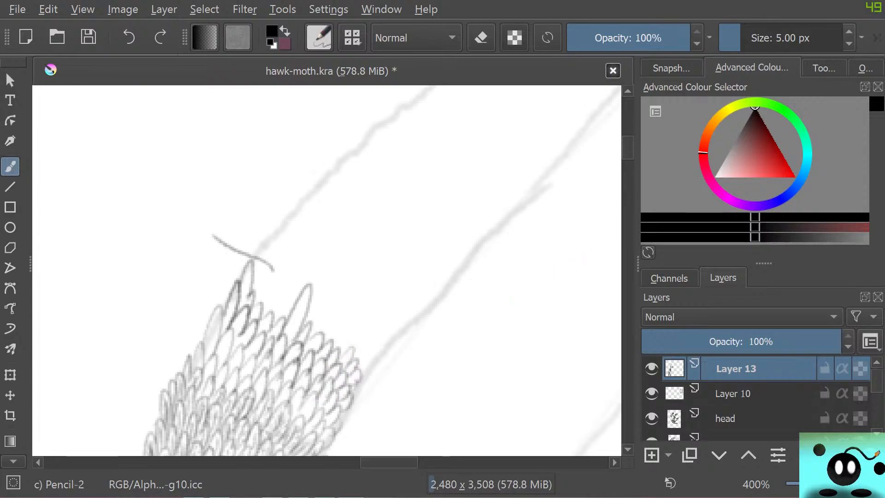
# Step: Erase the short guide stroke crossing the wing outline at the feathers' tip with the 59.77 px eraser
pyautogui.scroll(5, 327, 270)
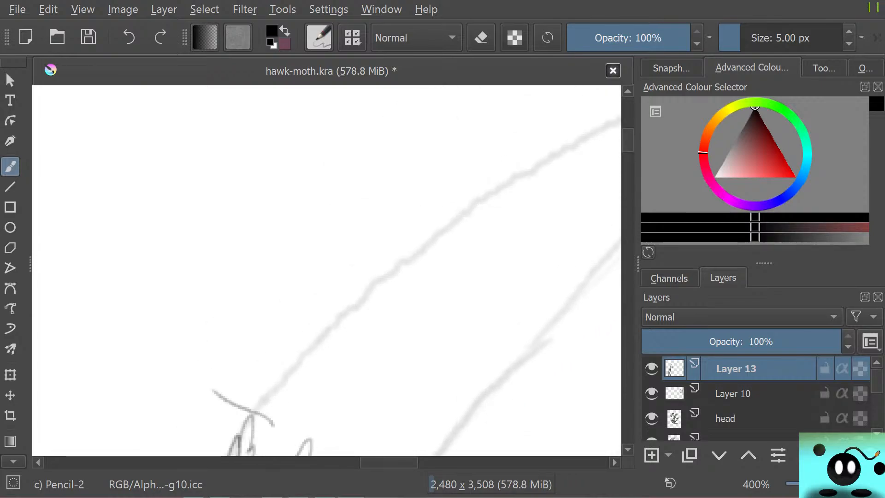
pyautogui.moveTo(570, 147)
pyautogui.mouseDown()
pyautogui.moveTo(360, 284)
pyautogui.moveTo(262, 394)
pyautogui.moveTo(213, 358)
pyautogui.moveTo(205, 362)
pyautogui.moveTo(230, 332)
pyautogui.moveTo(276, 337)
pyautogui.moveTo(411, 237)
pyautogui.moveTo(577, 138)
pyautogui.mouseUp()
pyautogui.press('/')
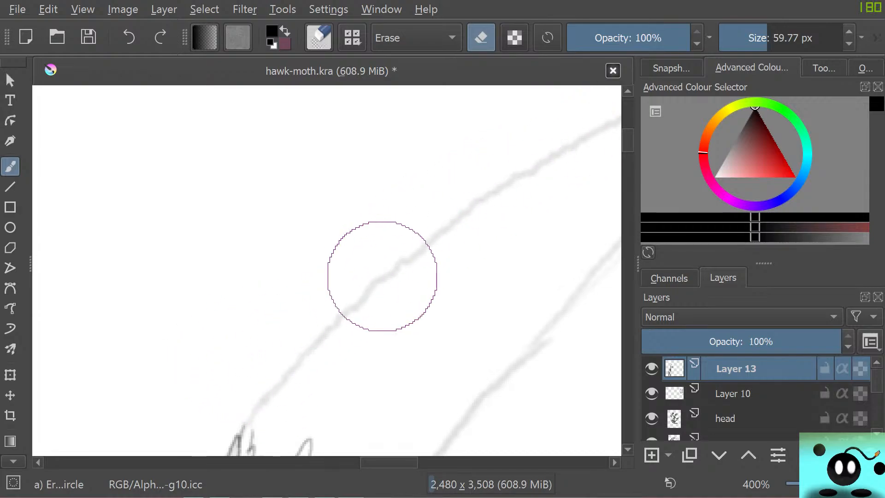
pyautogui.scroll(-2, 382, 276)
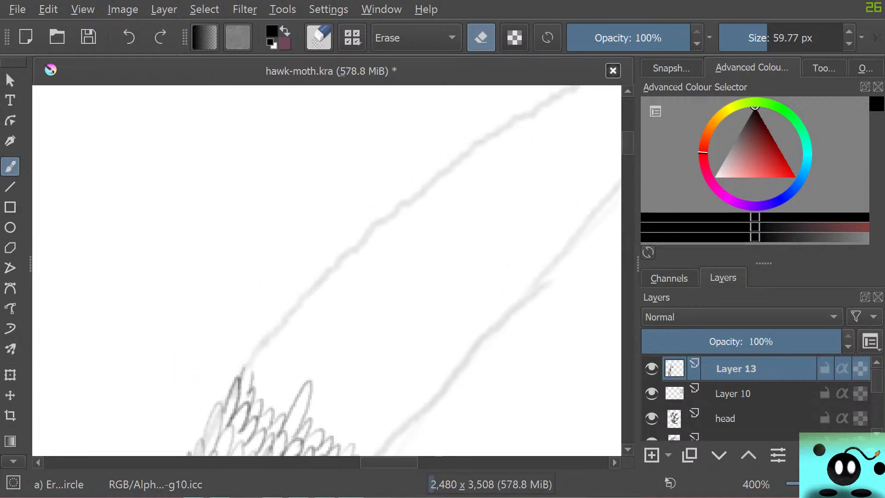
pyautogui.press('/')
# Step: Redraw the erased feather tips and add pointed pencil feathers climbing along the outer wing outline
pyautogui.moveTo(244, 375)
pyautogui.mouseDown()
pyautogui.moveTo(233, 391)
pyautogui.moveTo(256, 349)
pyautogui.moveTo(248, 380)
pyautogui.moveTo(261, 362)
pyautogui.moveTo(253, 400)
pyautogui.moveTo(275, 379)
pyautogui.moveTo(273, 414)
pyautogui.moveTo(268, 378)
pyautogui.mouseUp()
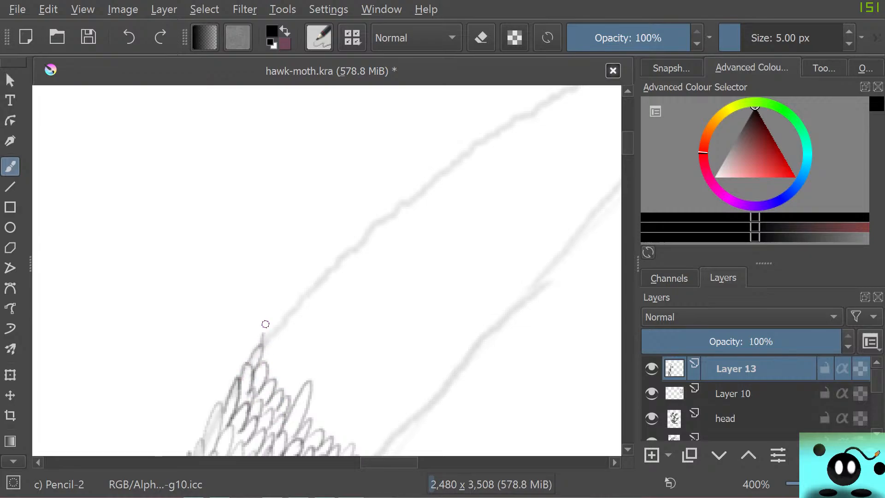
pyautogui.moveTo(266, 324)
pyautogui.mouseDown()
pyautogui.moveTo(266, 366)
pyautogui.moveTo(268, 358)
pyautogui.moveTo(270, 373)
pyautogui.moveTo(288, 372)
pyautogui.mouseUp()
pyautogui.moveTo(297, 374); pyautogui.dragTo(290, 394)
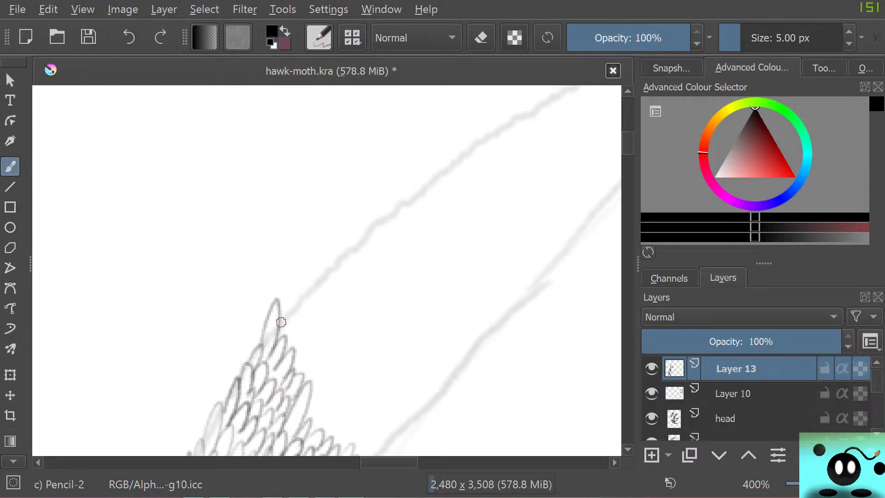
pyautogui.moveTo(281, 322)
pyautogui.mouseDown()
pyautogui.moveTo(304, 289)
pyautogui.moveTo(297, 318)
pyautogui.mouseUp()
pyautogui.moveTo(286, 337)
pyautogui.mouseDown()
pyautogui.moveTo(305, 326)
pyautogui.moveTo(295, 347)
pyautogui.mouseUp()
pyautogui.moveTo(296, 351)
pyautogui.mouseDown()
pyautogui.moveTo(293, 368)
pyautogui.moveTo(308, 381)
pyautogui.mouseUp()
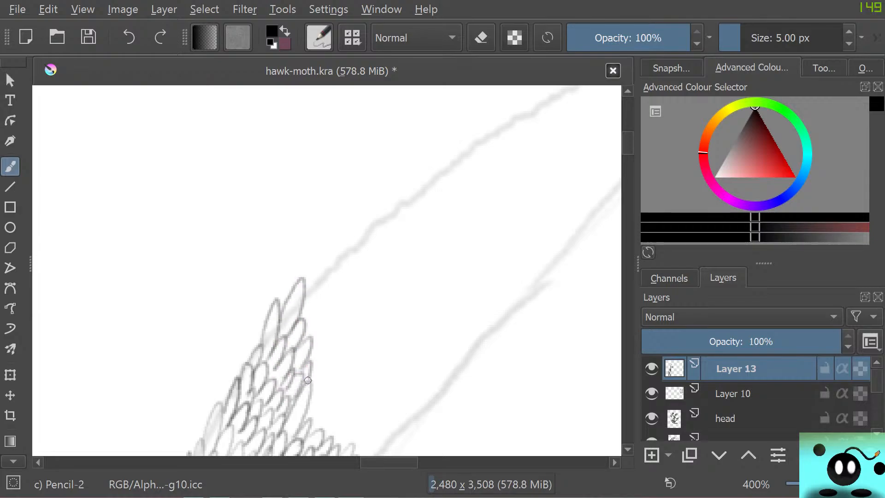
pyautogui.moveTo(306, 412)
pyautogui.mouseDown()
pyautogui.moveTo(318, 432)
pyautogui.moveTo(346, 428)
pyautogui.moveTo(348, 448)
pyautogui.moveTo(374, 408)
pyautogui.mouseUp()
# Step: Draw overlapping feathers from the vein side back up to the outer outline, filling the notch in the column's upper edge
pyautogui.scroll(-5, 545, 206)
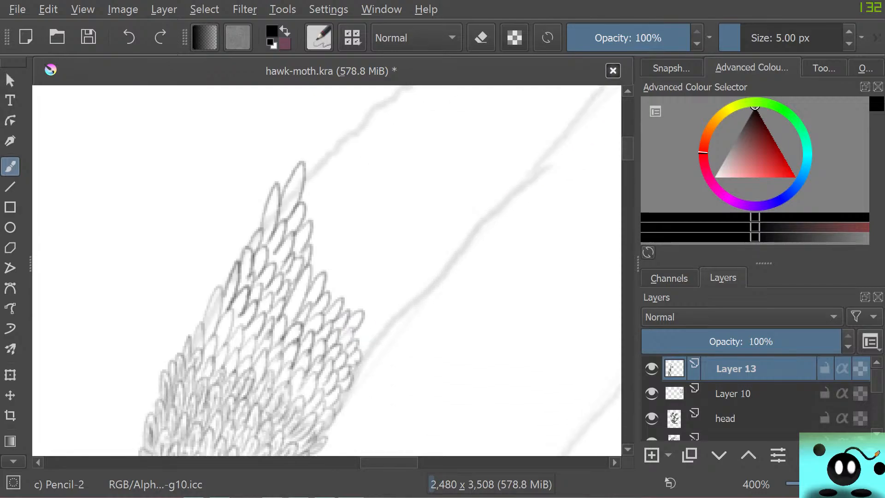
pyautogui.moveTo(354, 339); pyautogui.dragTo(376, 320)
pyautogui.moveTo(357, 350); pyautogui.dragTo(413, 293)
pyautogui.moveTo(368, 328)
pyautogui.mouseDown()
pyautogui.moveTo(371, 306)
pyautogui.moveTo(352, 304)
pyautogui.moveTo(368, 308)
pyautogui.moveTo(346, 306)
pyautogui.moveTo(350, 312)
pyautogui.moveTo(337, 297)
pyautogui.moveTo(346, 267)
pyautogui.mouseUp()
pyautogui.moveTo(330, 295)
pyautogui.mouseDown()
pyautogui.moveTo(334, 255)
pyautogui.moveTo(310, 238)
pyautogui.moveTo(318, 255)
pyautogui.moveTo(328, 251)
pyautogui.moveTo(311, 252)
pyautogui.moveTo(327, 199)
pyautogui.moveTo(304, 200)
pyautogui.moveTo(318, 154)
pyautogui.moveTo(303, 170)
pyautogui.moveTo(333, 131)
pyautogui.mouseUp()
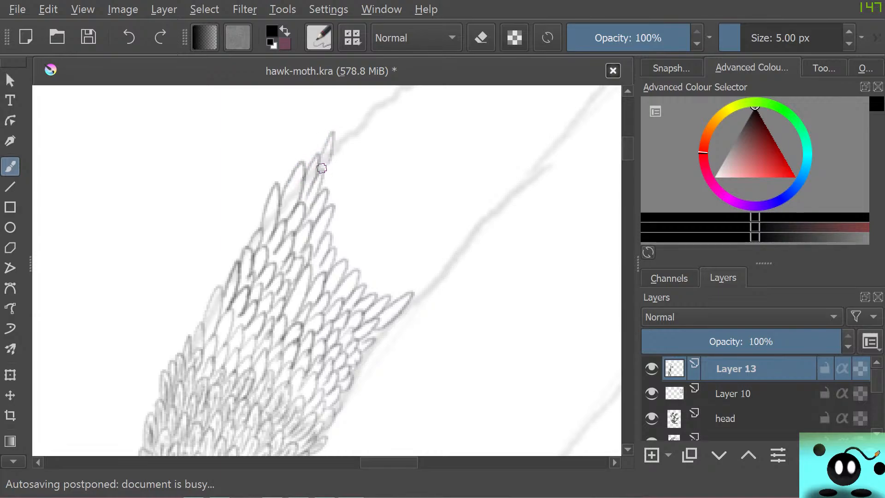
pyautogui.moveTo(326, 186)
pyautogui.mouseDown()
pyautogui.moveTo(336, 183)
pyautogui.moveTo(338, 236)
pyautogui.mouseUp()
pyautogui.moveTo(331, 249)
pyautogui.mouseDown()
pyautogui.moveTo(346, 248)
pyautogui.moveTo(373, 267)
pyautogui.mouseUp()
pyautogui.moveTo(352, 295)
pyautogui.mouseDown()
pyautogui.moveTo(391, 281)
pyautogui.moveTo(406, 292)
pyautogui.moveTo(413, 278)
pyautogui.moveTo(399, 288)
pyautogui.mouseUp()
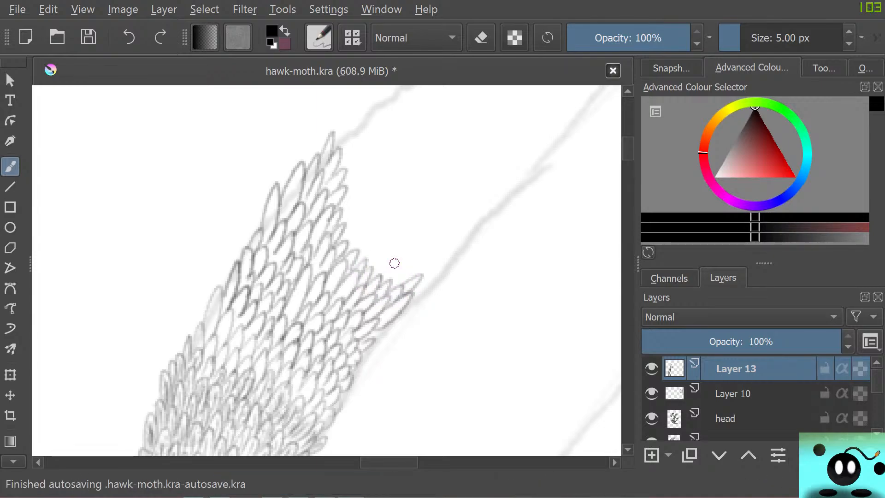
# Step: Add further feather rows where the outline starts curving toward the wing tip, continuing them down to the inner vein
pyautogui.scroll(3, 395, 263)
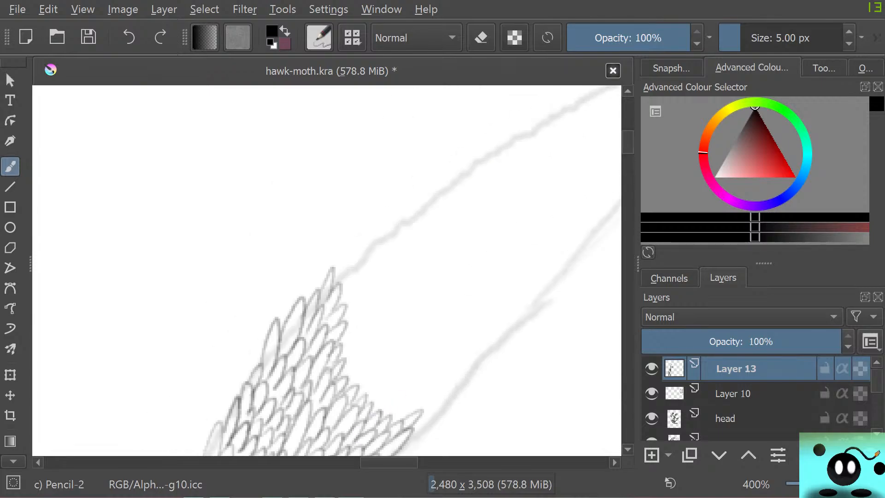
pyautogui.moveTo(389, 462); pyautogui.dragTo(402, 462)
pyautogui.moveTo(628, 142); pyautogui.dragTo(627, 138)
pyautogui.moveTo(207, 365)
pyautogui.mouseDown()
pyautogui.moveTo(231, 343)
pyautogui.moveTo(214, 384)
pyautogui.moveTo(244, 363)
pyautogui.moveTo(222, 410)
pyautogui.mouseUp()
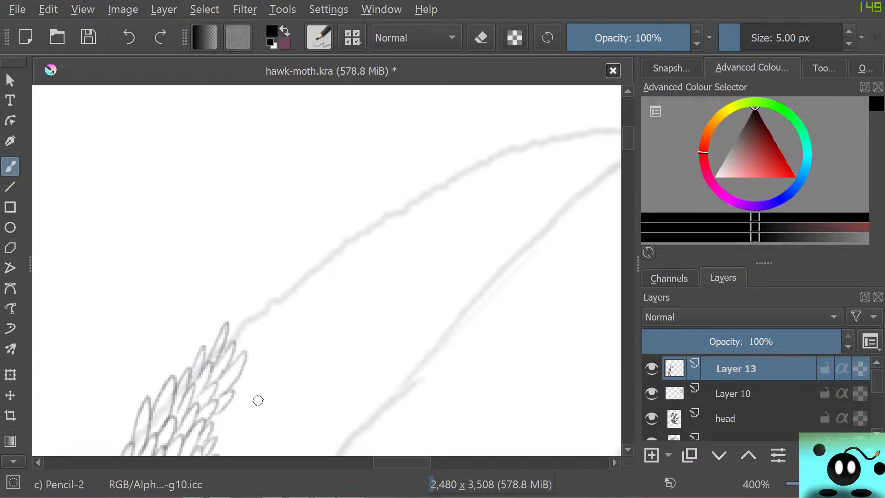
pyautogui.scroll(-5, 240, 288)
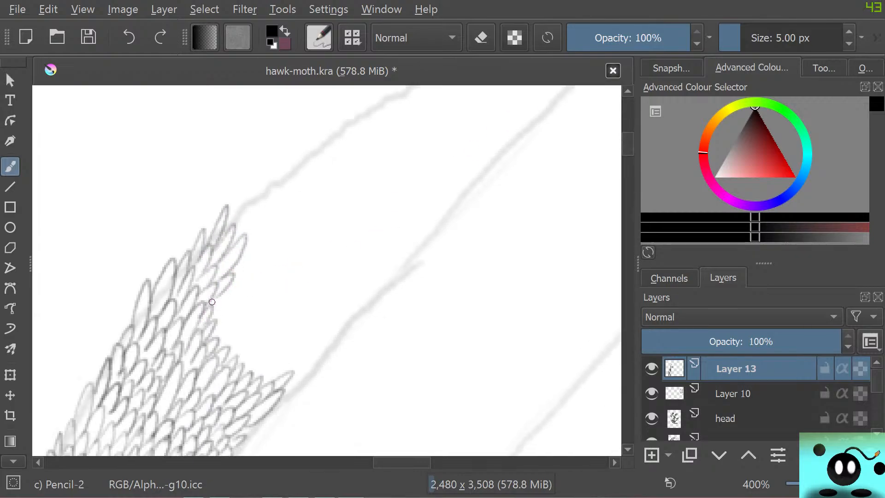
pyautogui.moveTo(212, 302)
pyautogui.mouseDown()
pyautogui.moveTo(206, 348)
pyautogui.moveTo(211, 357)
pyautogui.moveTo(224, 338)
pyautogui.moveTo(219, 365)
pyautogui.moveTo(234, 343)
pyautogui.moveTo(226, 369)
pyautogui.moveTo(250, 351)
pyautogui.moveTo(236, 374)
pyautogui.moveTo(253, 382)
pyautogui.moveTo(279, 364)
pyautogui.moveTo(271, 380)
pyautogui.moveTo(284, 374)
pyautogui.moveTo(273, 371)
pyautogui.moveTo(273, 352)
pyautogui.mouseUp()
pyautogui.moveTo(267, 362)
pyautogui.mouseDown()
pyautogui.moveTo(278, 340)
pyautogui.moveTo(247, 342)
pyautogui.moveTo(253, 348)
pyautogui.moveTo(247, 310)
pyautogui.moveTo(247, 329)
pyautogui.moveTo(232, 322)
pyautogui.moveTo(252, 306)
pyautogui.moveTo(229, 306)
pyautogui.moveTo(236, 309)
pyautogui.moveTo(249, 283)
pyautogui.moveTo(224, 257)
pyautogui.moveTo(228, 281)
pyautogui.mouseUp()
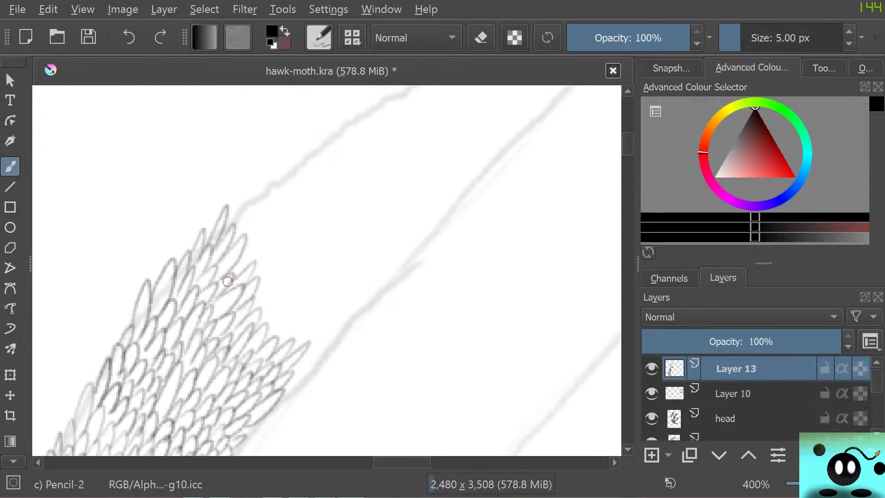
pyautogui.moveTo(251, 251)
pyautogui.mouseDown()
pyautogui.moveTo(232, 266)
pyautogui.moveTo(247, 255)
pyautogui.moveTo(252, 234)
pyautogui.moveTo(240, 239)
pyautogui.moveTo(241, 225)
pyautogui.moveTo(231, 231)
pyautogui.moveTo(248, 192)
pyautogui.moveTo(232, 219)
pyautogui.moveTo(272, 190)
pyautogui.moveTo(253, 226)
pyautogui.moveTo(274, 211)
pyautogui.moveTo(252, 246)
pyautogui.moveTo(263, 254)
pyautogui.moveTo(249, 270)
pyautogui.moveTo(276, 249)
pyautogui.moveTo(250, 289)
pyautogui.moveTo(251, 318)
pyautogui.moveTo(257, 323)
pyautogui.moveTo(279, 295)
pyautogui.moveTo(269, 343)
pyautogui.moveTo(267, 328)
pyautogui.moveTo(267, 336)
pyautogui.moveTo(285, 325)
pyautogui.moveTo(278, 343)
pyautogui.moveTo(293, 347)
pyautogui.moveTo(313, 331)
pyautogui.moveTo(290, 362)
pyautogui.moveTo(303, 364)
pyautogui.moveTo(308, 349)
pyautogui.moveTo(290, 374)
pyautogui.mouseUp()
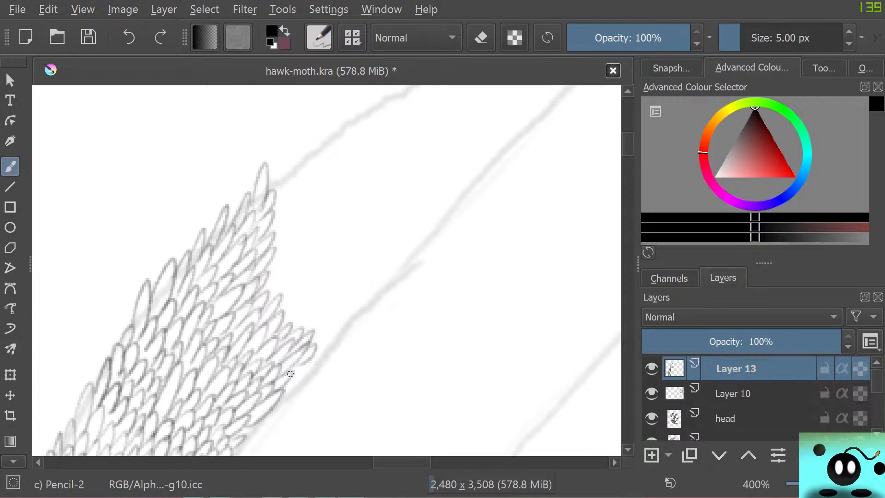
pyautogui.moveTo(628, 145); pyautogui.dragTo(627, 138)
pyautogui.moveTo(272, 278)
pyautogui.mouseDown()
pyautogui.moveTo(270, 305)
pyautogui.moveTo(290, 271)
pyautogui.moveTo(270, 316)
pyautogui.moveTo(290, 300)
pyautogui.moveTo(259, 415)
pyautogui.moveTo(275, 409)
pyautogui.moveTo(267, 426)
pyautogui.moveTo(276, 433)
pyautogui.moveTo(303, 416)
pyautogui.moveTo(289, 439)
pyautogui.moveTo(318, 422)
pyautogui.moveTo(301, 447)
pyautogui.moveTo(320, 447)
pyautogui.mouseUp()
pyautogui.moveTo(297, 251)
pyautogui.mouseDown()
pyautogui.moveTo(283, 169)
pyautogui.moveTo(301, 163)
pyautogui.moveTo(317, 185)
pyautogui.moveTo(324, 259)
pyautogui.mouseUp()
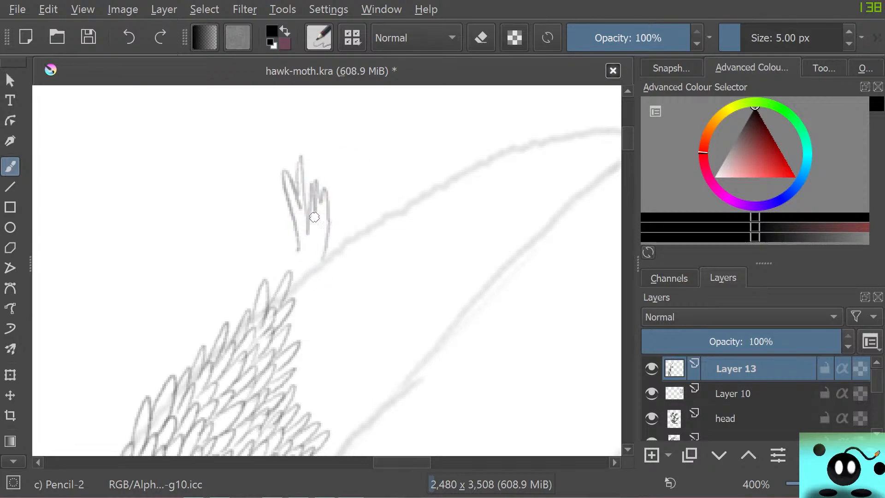
pyautogui.moveTo(317, 198); pyautogui.dragTo(306, 247)
pyautogui.moveTo(290, 186)
pyautogui.mouseDown()
pyautogui.moveTo(304, 242)
pyautogui.moveTo(297, 225)
pyautogui.moveTo(321, 203)
pyautogui.moveTo(293, 187)
pyautogui.moveTo(301, 113)
pyautogui.mouseUp()
pyautogui.press('e')
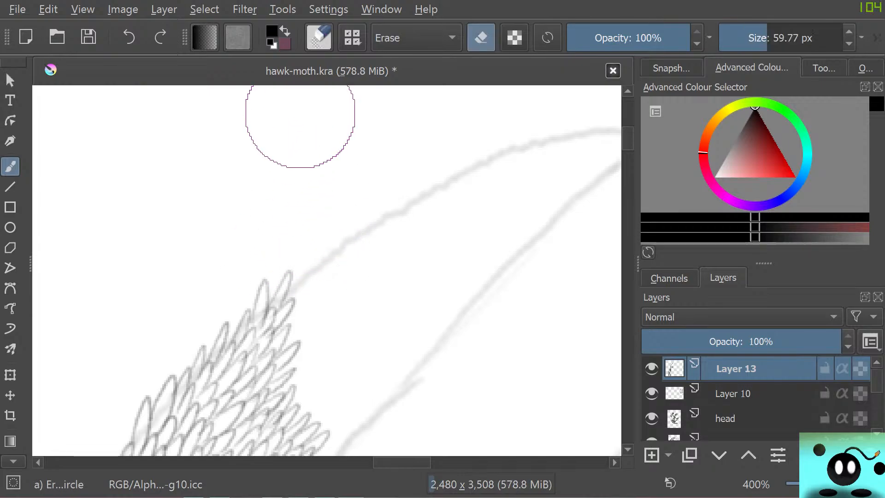
pyautogui.press('e')
# Step: Cover the narrowing band between the curved outer outline and the vein with overlapping pencil feathers up to near the wing tip
pyautogui.moveTo(300, 290)
pyautogui.mouseDown()
pyautogui.moveTo(300, 271)
pyautogui.moveTo(293, 298)
pyautogui.moveTo(308, 284)
pyautogui.moveTo(291, 318)
pyautogui.moveTo(297, 323)
pyautogui.moveTo(273, 348)
pyautogui.moveTo(301, 318)
pyautogui.moveTo(283, 348)
pyautogui.moveTo(298, 358)
pyautogui.moveTo(289, 398)
pyautogui.moveTo(290, 370)
pyautogui.moveTo(301, 378)
pyautogui.moveTo(288, 401)
pyautogui.moveTo(309, 390)
pyautogui.moveTo(296, 410)
pyautogui.moveTo(310, 412)
pyautogui.moveTo(307, 427)
pyautogui.moveTo(330, 421)
pyautogui.moveTo(318, 433)
pyautogui.moveTo(353, 400)
pyautogui.moveTo(325, 411)
pyautogui.moveTo(336, 388)
pyautogui.moveTo(308, 399)
pyautogui.moveTo(318, 373)
pyautogui.moveTo(311, 382)
pyautogui.moveTo(307, 374)
pyautogui.moveTo(328, 337)
pyautogui.moveTo(306, 350)
pyautogui.moveTo(324, 319)
pyautogui.moveTo(305, 331)
pyautogui.moveTo(321, 282)
pyautogui.moveTo(306, 285)
pyautogui.moveTo(326, 261)
pyautogui.moveTo(335, 269)
pyautogui.moveTo(341, 251)
pyautogui.moveTo(331, 276)
pyautogui.mouseUp()
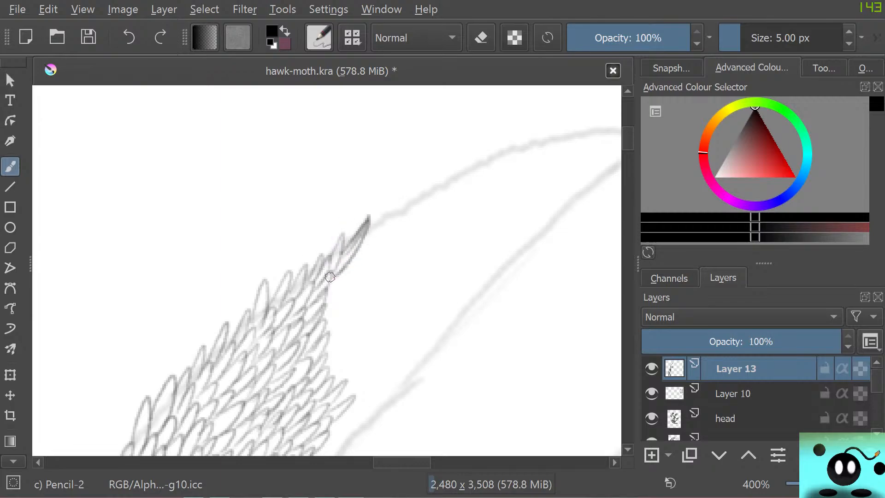
pyautogui.moveTo(361, 246); pyautogui.dragTo(358, 255)
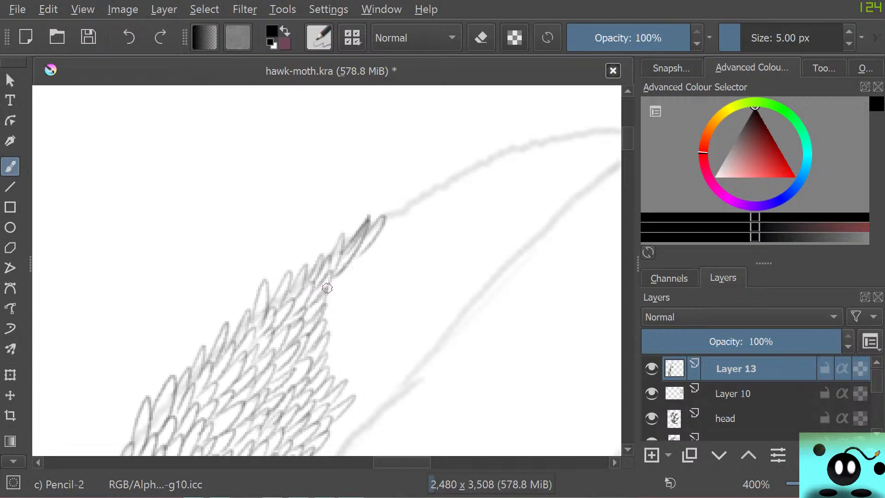
pyautogui.moveTo(323, 301)
pyautogui.mouseDown()
pyautogui.moveTo(318, 310)
pyautogui.moveTo(353, 301)
pyautogui.mouseUp()
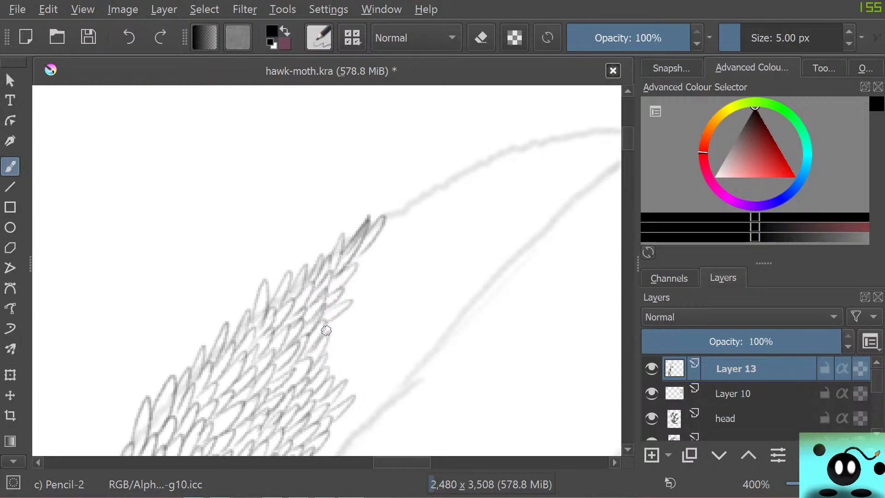
pyautogui.moveTo(326, 330)
pyautogui.mouseDown()
pyautogui.moveTo(343, 317)
pyautogui.moveTo(317, 353)
pyautogui.moveTo(317, 366)
pyautogui.moveTo(336, 356)
pyautogui.moveTo(322, 375)
pyautogui.moveTo(347, 367)
pyautogui.moveTo(330, 382)
pyautogui.moveTo(358, 371)
pyautogui.moveTo(335, 395)
pyautogui.moveTo(365, 370)
pyautogui.moveTo(340, 402)
pyautogui.moveTo(365, 379)
pyautogui.moveTo(344, 363)
pyautogui.moveTo(353, 355)
pyautogui.moveTo(341, 350)
pyautogui.moveTo(358, 336)
pyautogui.moveTo(346, 327)
pyautogui.moveTo(359, 315)
pyautogui.moveTo(347, 307)
pyautogui.moveTo(354, 298)
pyautogui.moveTo(341, 300)
pyautogui.moveTo(359, 257)
pyautogui.mouseUp()
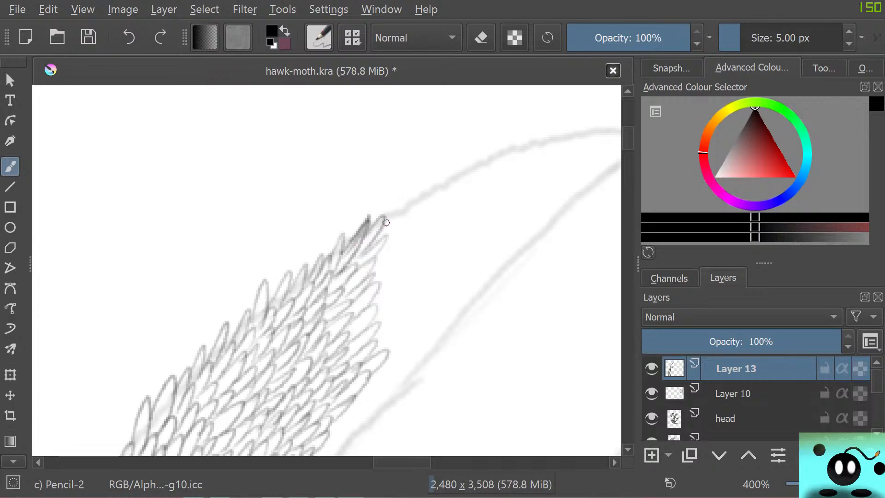
pyautogui.moveTo(386, 222)
pyautogui.mouseDown()
pyautogui.moveTo(372, 274)
pyautogui.moveTo(391, 269)
pyautogui.moveTo(370, 291)
pyautogui.moveTo(403, 277)
pyautogui.moveTo(371, 309)
pyautogui.moveTo(394, 296)
pyautogui.moveTo(376, 327)
pyautogui.moveTo(425, 311)
pyautogui.moveTo(403, 307)
pyautogui.moveTo(426, 285)
pyautogui.moveTo(400, 291)
pyautogui.moveTo(430, 258)
pyautogui.moveTo(403, 269)
pyautogui.moveTo(419, 257)
pyautogui.moveTo(390, 252)
pyautogui.moveTo(404, 239)
pyautogui.moveTo(412, 201)
pyautogui.moveTo(429, 197)
pyautogui.moveTo(431, 179)
pyautogui.moveTo(412, 215)
pyautogui.moveTo(434, 201)
pyautogui.moveTo(453, 169)
pyautogui.moveTo(425, 214)
pyautogui.moveTo(446, 199)
pyautogui.moveTo(417, 234)
pyautogui.moveTo(438, 216)
pyautogui.moveTo(418, 246)
pyautogui.moveTo(445, 232)
pyautogui.moveTo(420, 261)
pyautogui.moveTo(445, 252)
pyautogui.moveTo(424, 278)
pyautogui.moveTo(442, 273)
pyautogui.moveTo(419, 301)
pyautogui.moveTo(466, 251)
pyautogui.moveTo(446, 259)
pyautogui.moveTo(470, 227)
pyautogui.moveTo(449, 239)
pyautogui.moveTo(439, 216)
pyautogui.moveTo(456, 202)
pyautogui.moveTo(444, 205)
pyautogui.moveTo(467, 180)
pyautogui.moveTo(469, 154)
pyautogui.moveTo(450, 188)
pyautogui.moveTo(473, 150)
pyautogui.moveTo(458, 195)
pyautogui.moveTo(444, 197)
pyautogui.moveTo(483, 174)
pyautogui.moveTo(473, 171)
pyautogui.moveTo(487, 172)
pyautogui.moveTo(468, 191)
pyautogui.moveTo(494, 175)
pyautogui.moveTo(464, 209)
pyautogui.moveTo(493, 175)
pyautogui.moveTo(462, 222)
pyautogui.moveTo(453, 253)
pyautogui.moveTo(460, 268)
pyautogui.moveTo(482, 220)
pyautogui.mouseUp()
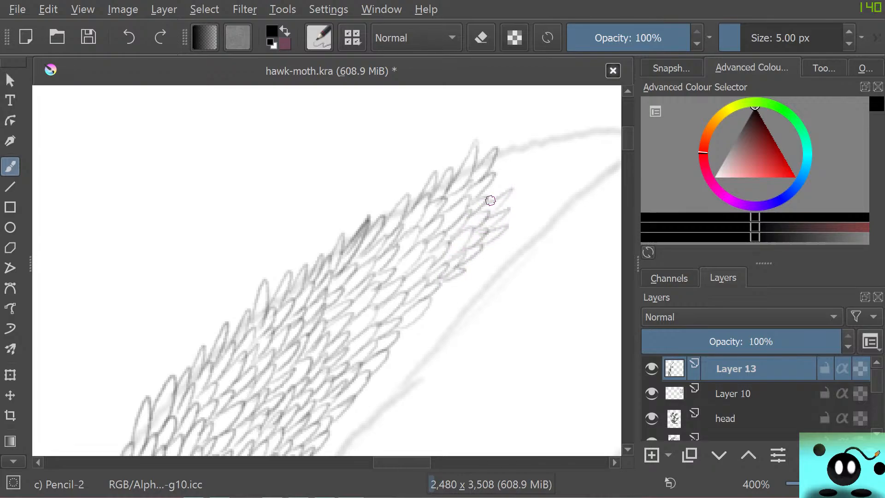
pyautogui.moveTo(492, 182)
pyautogui.mouseDown()
pyautogui.moveTo(514, 143)
pyautogui.moveTo(497, 160)
pyautogui.moveTo(532, 143)
pyautogui.moveTo(503, 190)
pyautogui.moveTo(530, 179)
pyautogui.moveTo(502, 210)
pyautogui.mouseUp()
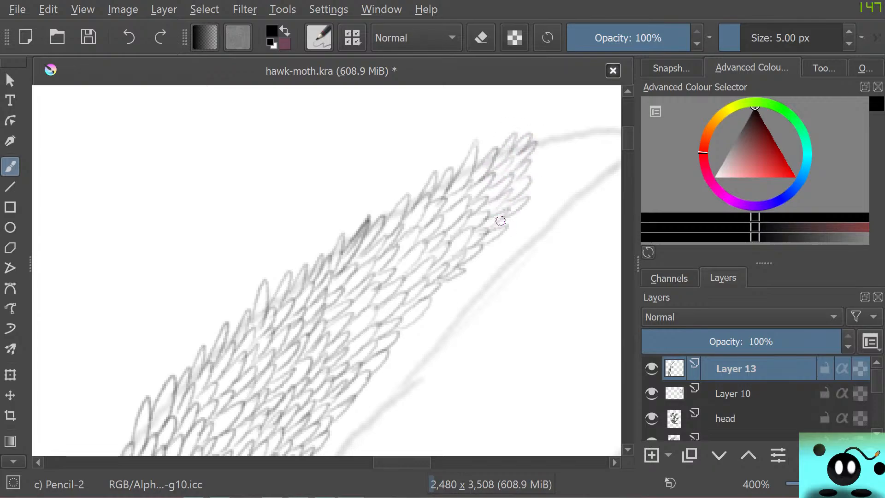
# Step: Draw overlapping pencil feathers along the top outline, tapering the band to the point where the inner vein meets the outline
pyautogui.hscroll(4, 479, 240)
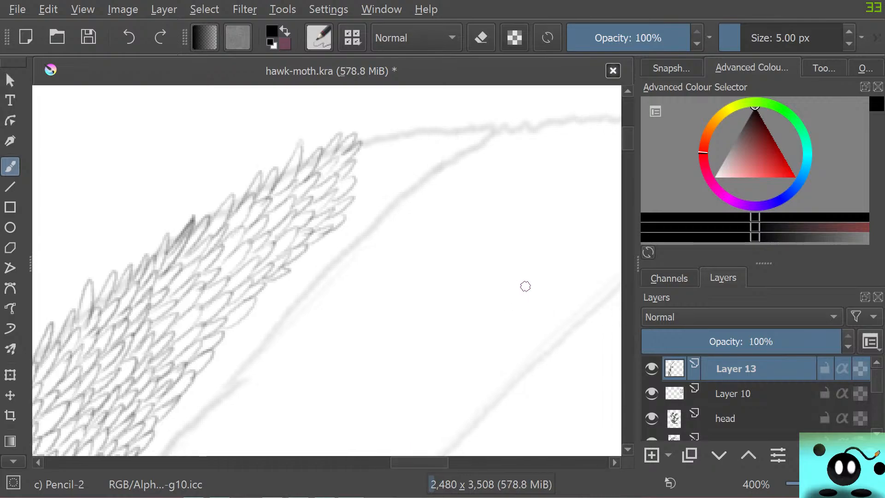
pyautogui.scroll(3, 326, 270)
pyautogui.moveTo(354, 279)
pyautogui.mouseDown()
pyautogui.moveTo(381, 267)
pyautogui.moveTo(353, 291)
pyautogui.moveTo(341, 322)
pyautogui.moveTo(357, 332)
pyautogui.mouseUp()
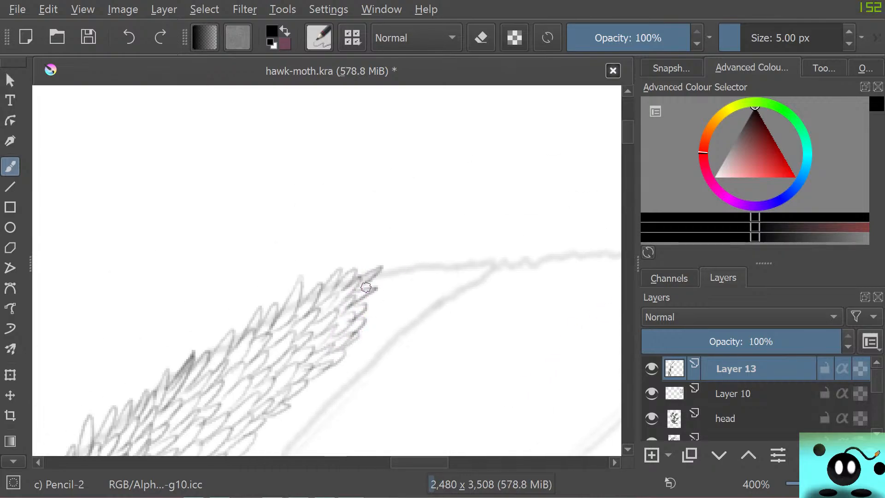
pyautogui.moveTo(366, 287)
pyautogui.mouseDown()
pyautogui.moveTo(394, 270)
pyautogui.moveTo(381, 302)
pyautogui.moveTo(354, 317)
pyautogui.mouseUp()
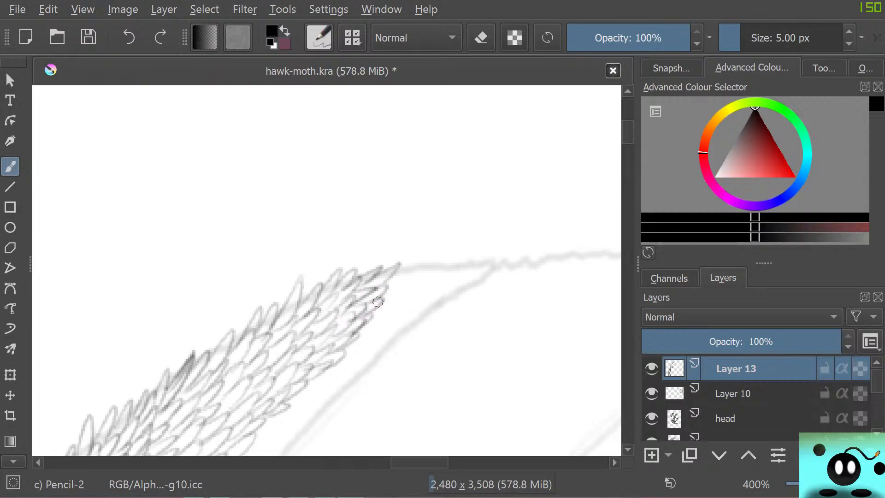
pyautogui.moveTo(415, 269)
pyautogui.mouseDown()
pyautogui.moveTo(376, 310)
pyautogui.moveTo(412, 290)
pyautogui.moveTo(421, 258)
pyautogui.moveTo(441, 257)
pyautogui.moveTo(413, 283)
pyautogui.moveTo(466, 256)
pyautogui.moveTo(450, 277)
pyautogui.moveTo(392, 308)
pyautogui.mouseUp()
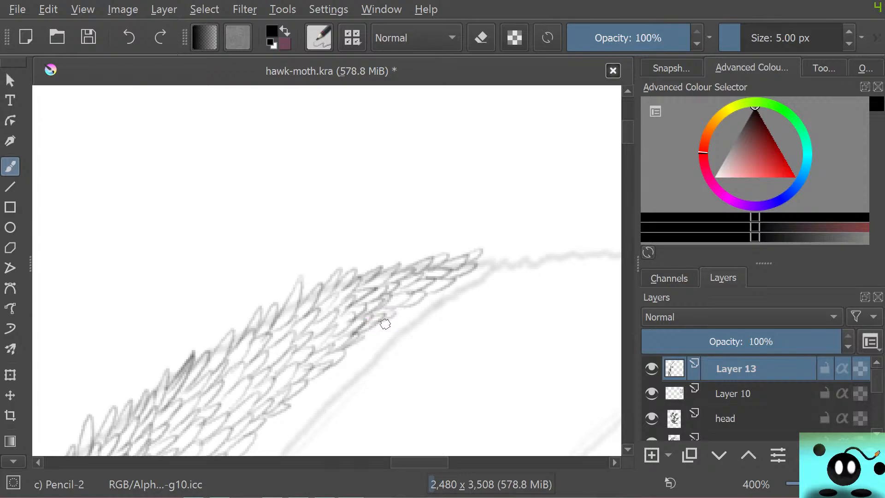
# Step: Examine the feathered column up close and against the whole moth, comparing feather density between its upper and lower sections
pyautogui.scroll(-7, 391, 275)
pyautogui.scroll(5, 359, 329)
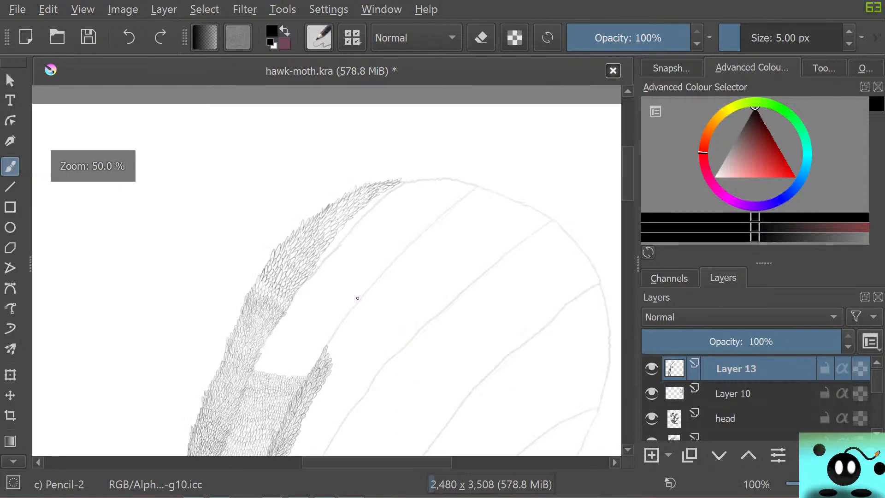
pyautogui.scroll(-3, 299, 289)
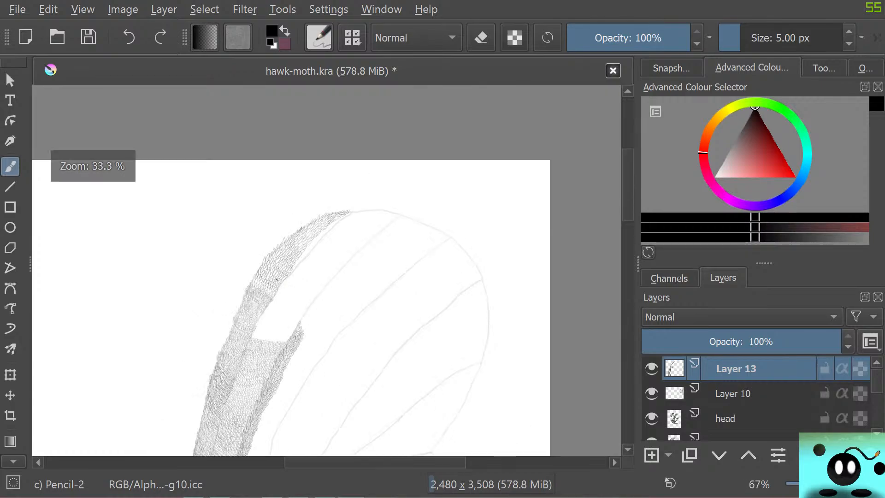
pyautogui.scroll(4, 272, 264)
pyautogui.scroll(-6, 272, 272)
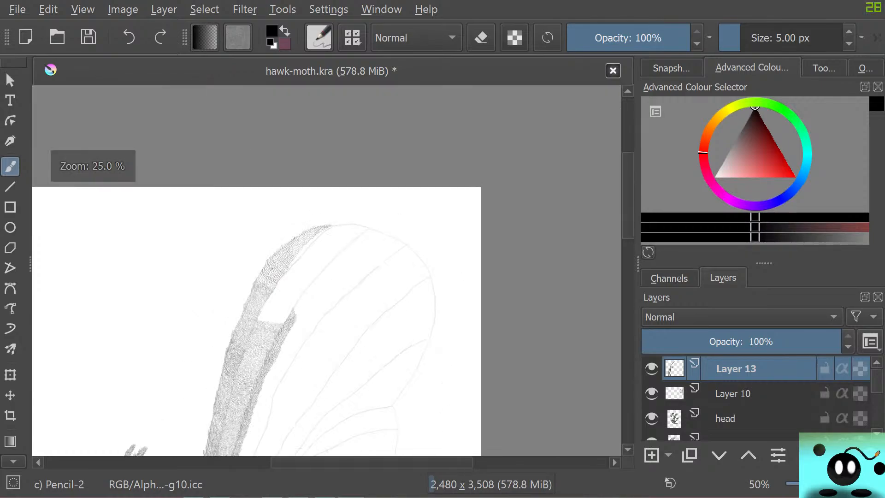
pyautogui.scroll(2, 273, 278)
pyautogui.scroll(1, 274, 278)
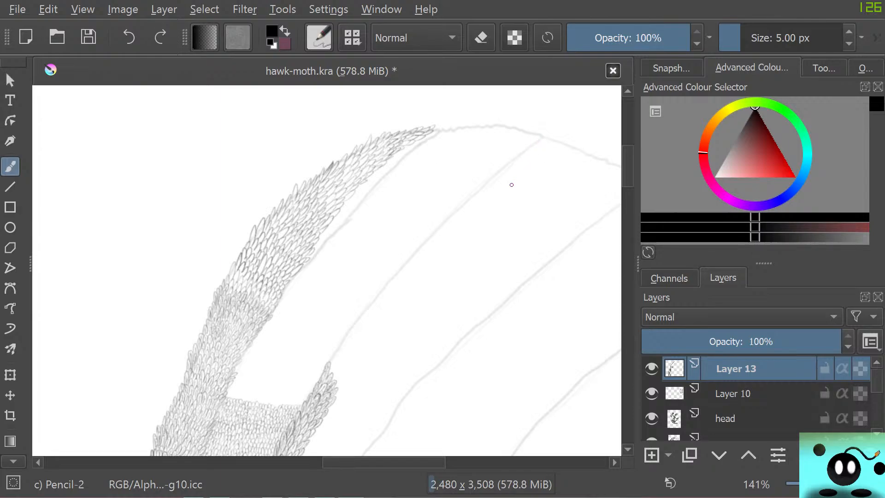
pyautogui.scroll(-8, 433, 243)
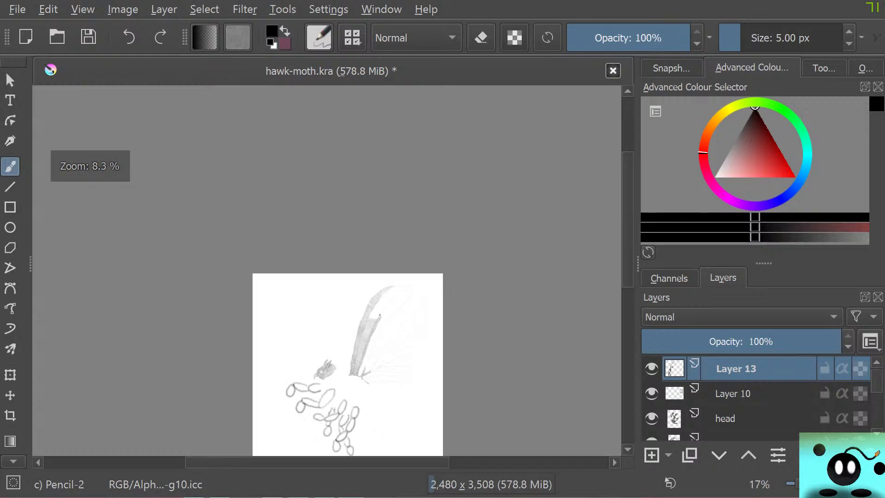
pyautogui.scroll(1, 381, 325)
pyautogui.scroll(5, 382, 324)
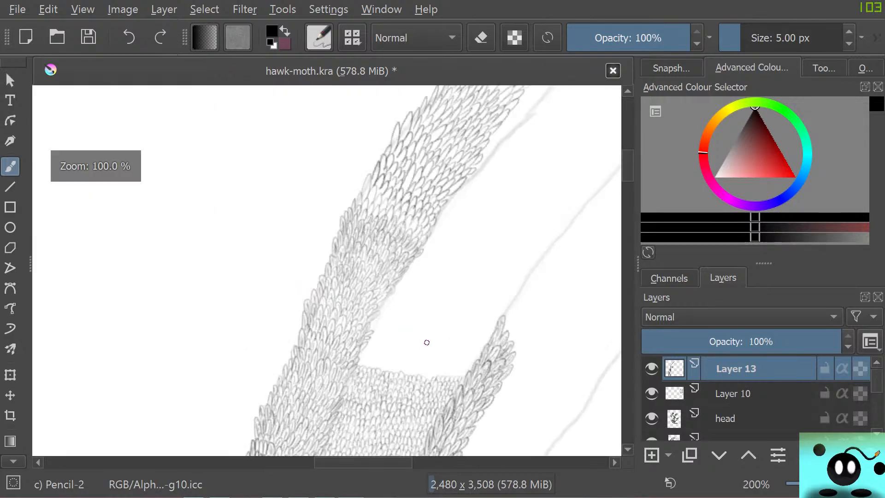
pyautogui.scroll(-4, 426, 343)
pyautogui.scroll(8, 428, 342)
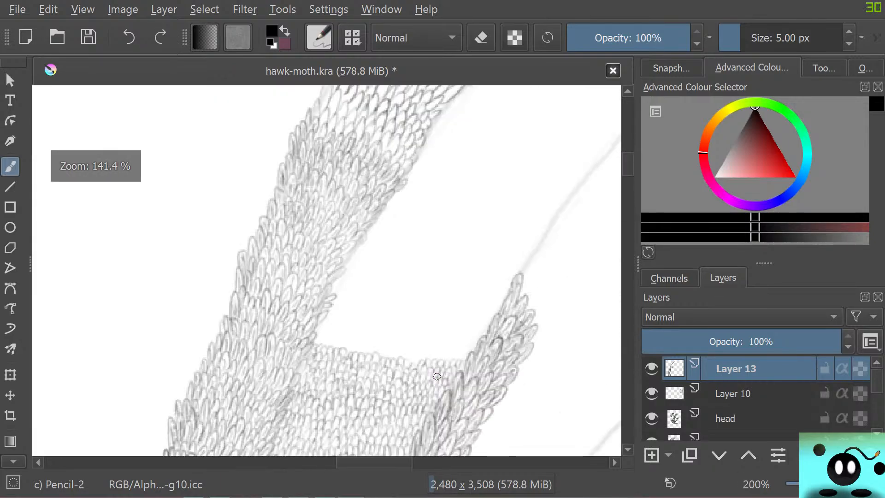
pyautogui.scroll(-1, 435, 375)
pyautogui.scroll(-6, 435, 375)
pyautogui.scroll(3, 417, 247)
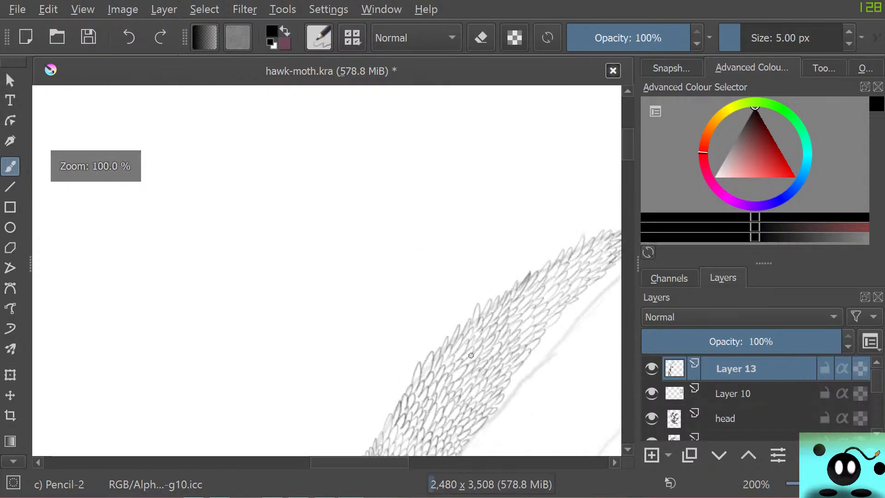
pyautogui.scroll(-5, 461, 369)
pyautogui.scroll(3, 475, 405)
pyautogui.scroll(-5, 474, 405)
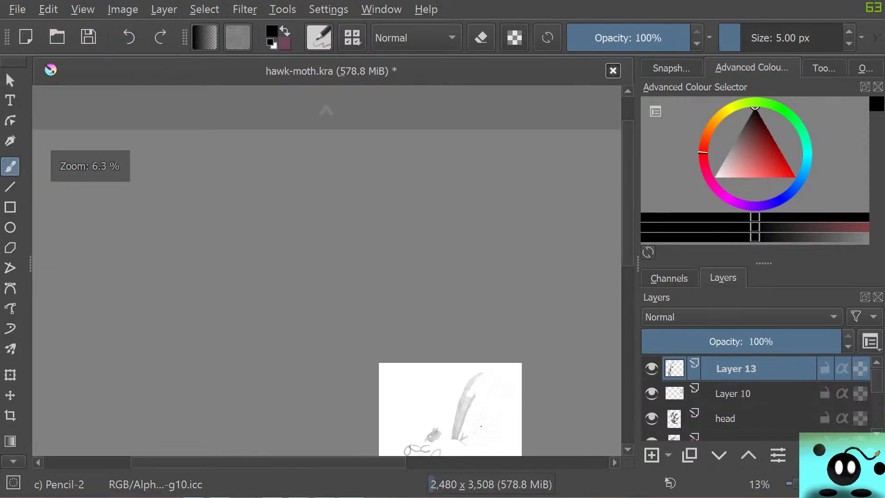
pyautogui.scroll(4, 475, 410)
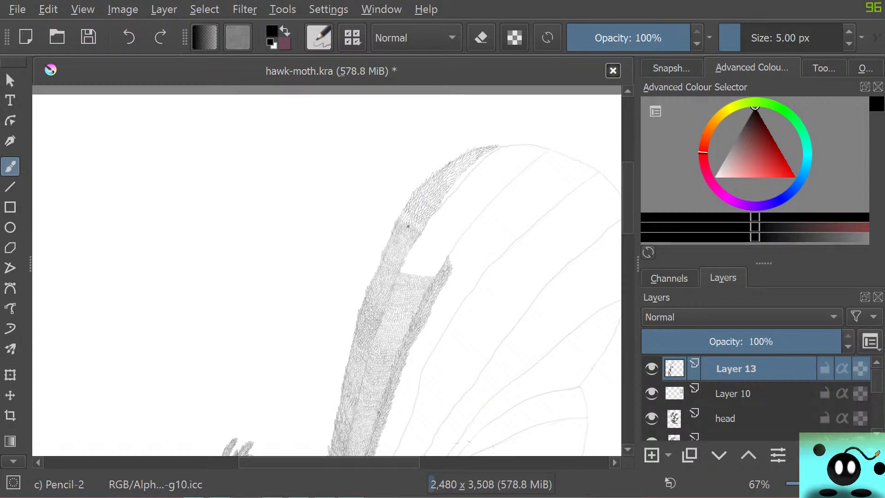
# Step: Fill the open feathers on the outer side of the transition between the dense and sparse sections with fine inner pencil strokes
pyautogui.scroll(3, 408, 226)
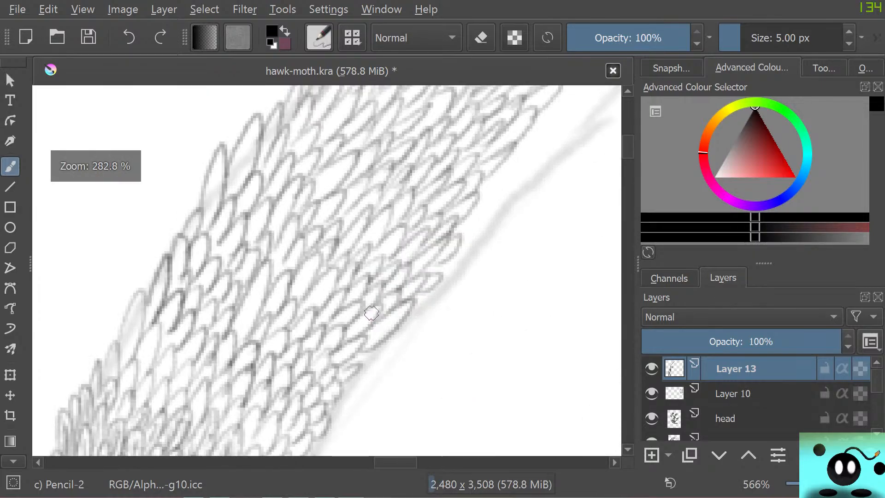
pyautogui.scroll(3, 338, 364)
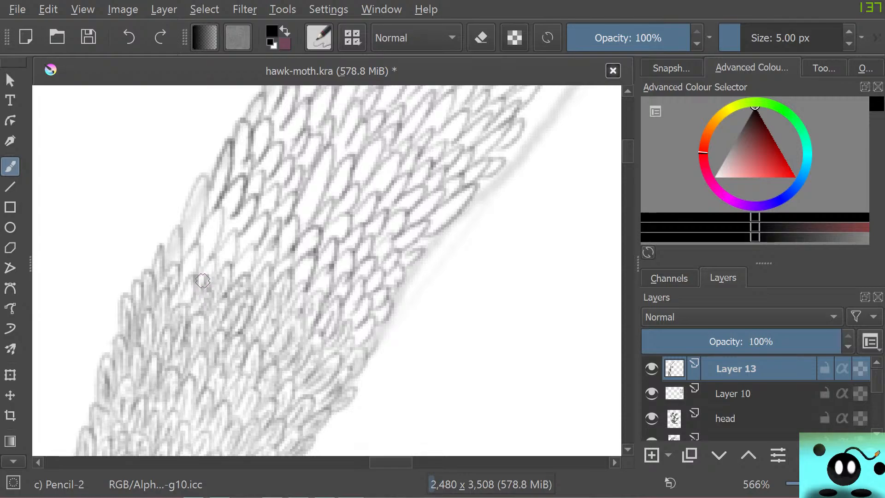
pyautogui.moveTo(210, 288)
pyautogui.mouseDown()
pyautogui.moveTo(174, 246)
pyautogui.moveTo(171, 267)
pyautogui.moveTo(179, 225)
pyautogui.moveTo(165, 259)
pyautogui.moveTo(188, 246)
pyautogui.moveTo(197, 199)
pyautogui.moveTo(190, 246)
pyautogui.moveTo(201, 175)
pyautogui.moveTo(179, 248)
pyautogui.moveTo(224, 260)
pyautogui.moveTo(211, 223)
pyautogui.moveTo(202, 266)
pyautogui.mouseUp()
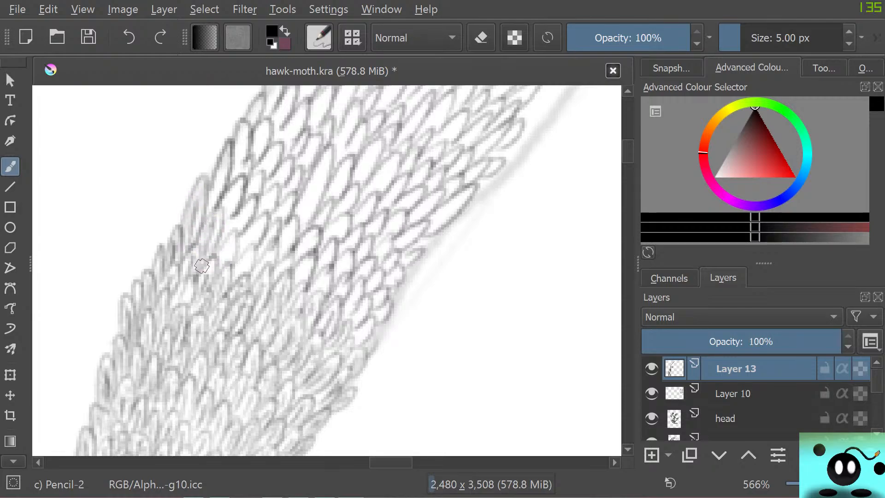
pyautogui.moveTo(191, 232)
pyautogui.mouseDown()
pyautogui.moveTo(197, 210)
pyautogui.moveTo(191, 238)
pyautogui.mouseUp()
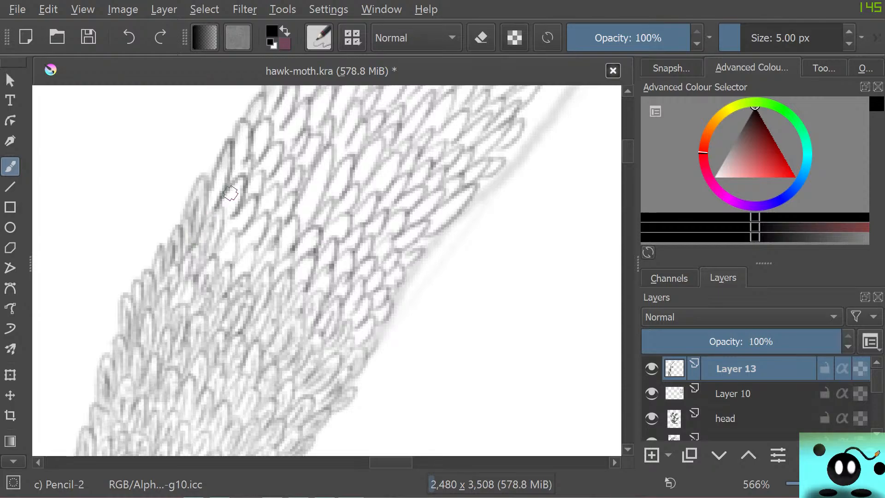
pyautogui.moveTo(230, 194)
pyautogui.mouseDown()
pyautogui.moveTo(210, 255)
pyautogui.moveTo(235, 227)
pyautogui.moveTo(221, 268)
pyautogui.moveTo(232, 243)
pyautogui.moveTo(221, 266)
pyautogui.moveTo(235, 257)
pyautogui.moveTo(219, 264)
pyautogui.moveTo(237, 269)
pyautogui.moveTo(244, 256)
pyautogui.moveTo(228, 282)
pyautogui.moveTo(242, 273)
pyautogui.moveTo(254, 243)
pyautogui.moveTo(231, 272)
pyautogui.moveTo(236, 283)
pyautogui.moveTo(258, 255)
pyautogui.moveTo(244, 248)
pyautogui.moveTo(258, 229)
pyautogui.moveTo(241, 240)
pyautogui.moveTo(246, 207)
pyautogui.mouseUp()
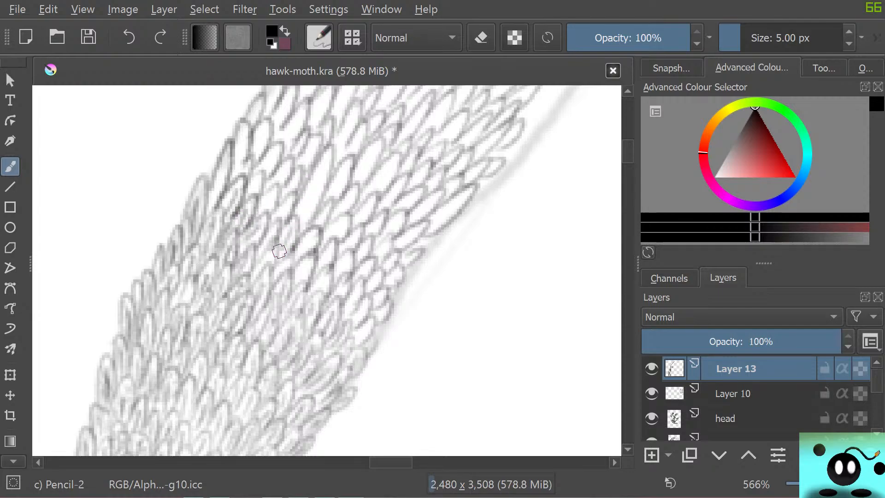
pyautogui.moveTo(292, 234)
pyautogui.mouseDown()
pyautogui.moveTo(276, 258)
pyautogui.moveTo(301, 275)
pyautogui.moveTo(309, 258)
pyautogui.moveTo(292, 281)
pyautogui.mouseUp()
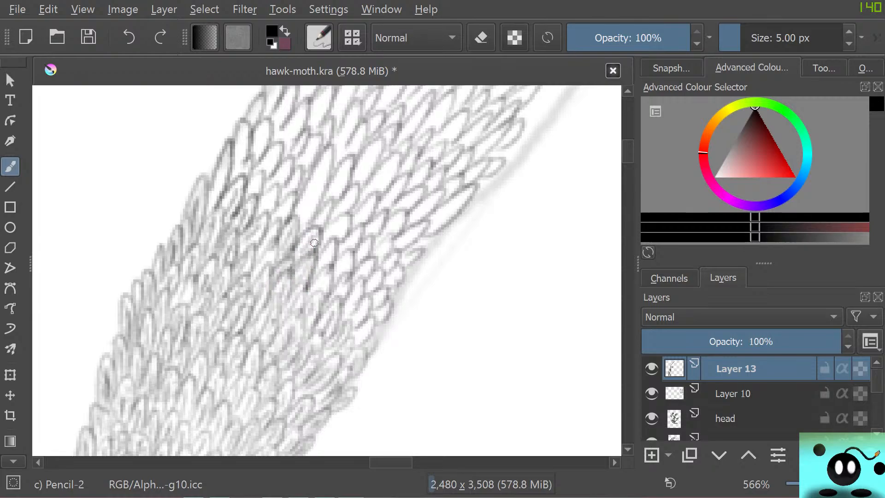
# Step: Add inner strokes to the transition's feathers from the middle of the band to the vein, plus the pointed ones on the outer edge
pyautogui.moveTo(315, 243)
pyautogui.mouseDown()
pyautogui.moveTo(306, 282)
pyautogui.moveTo(322, 277)
pyautogui.moveTo(330, 242)
pyautogui.moveTo(324, 267)
pyautogui.mouseUp()
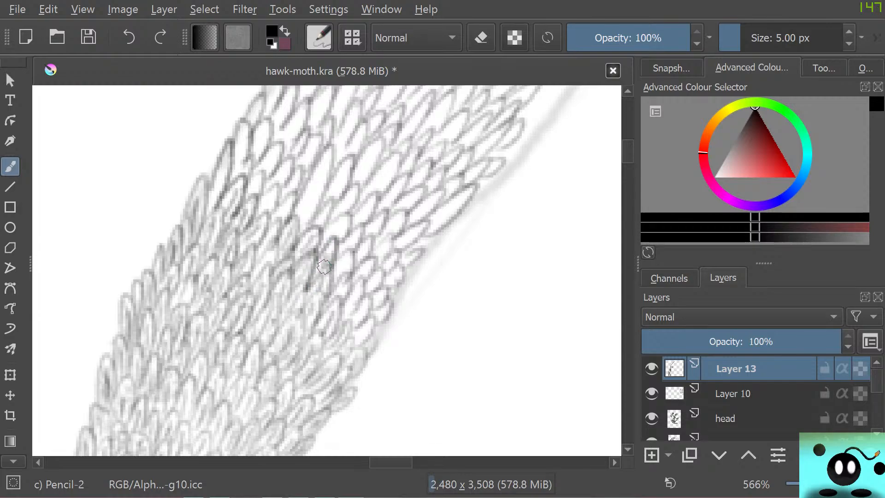
pyautogui.moveTo(288, 300)
pyautogui.mouseDown()
pyautogui.moveTo(318, 299)
pyautogui.moveTo(302, 312)
pyautogui.moveTo(279, 311)
pyautogui.moveTo(292, 316)
pyautogui.mouseUp()
pyautogui.rightClick(304, 300)
pyautogui.click(304, 300)
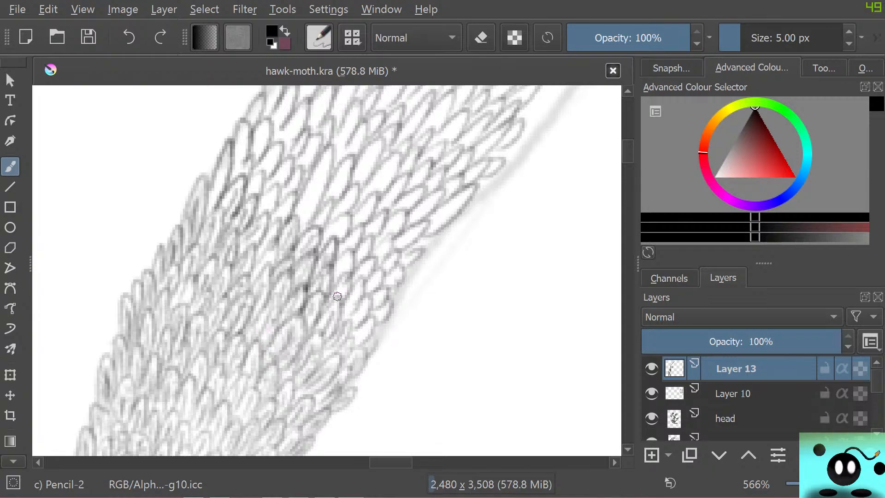
pyautogui.moveTo(346, 314); pyautogui.dragTo(356, 294)
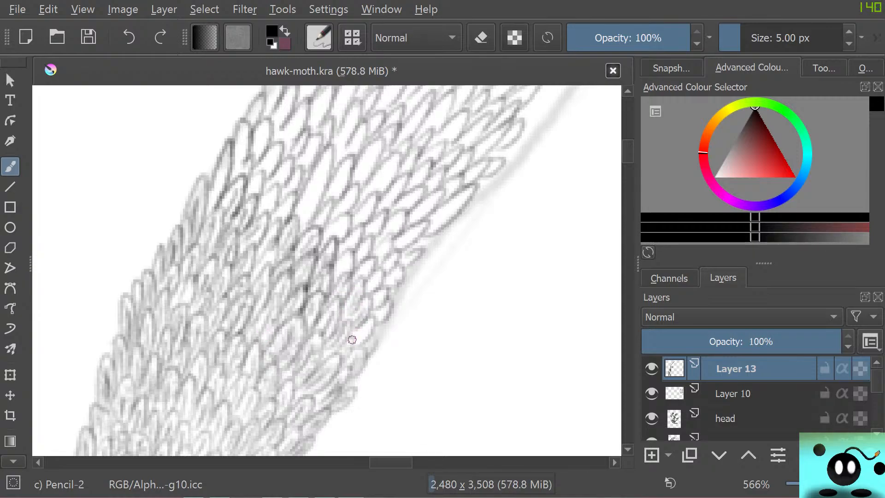
pyautogui.moveTo(353, 339)
pyautogui.mouseDown()
pyautogui.moveTo(385, 302)
pyautogui.moveTo(378, 271)
pyautogui.moveTo(340, 283)
pyautogui.mouseUp()
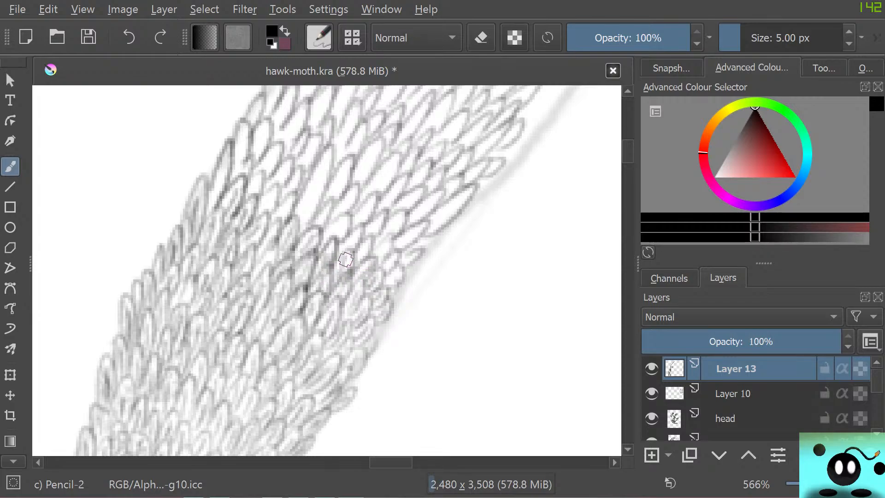
pyautogui.moveTo(351, 246); pyautogui.dragTo(341, 266)
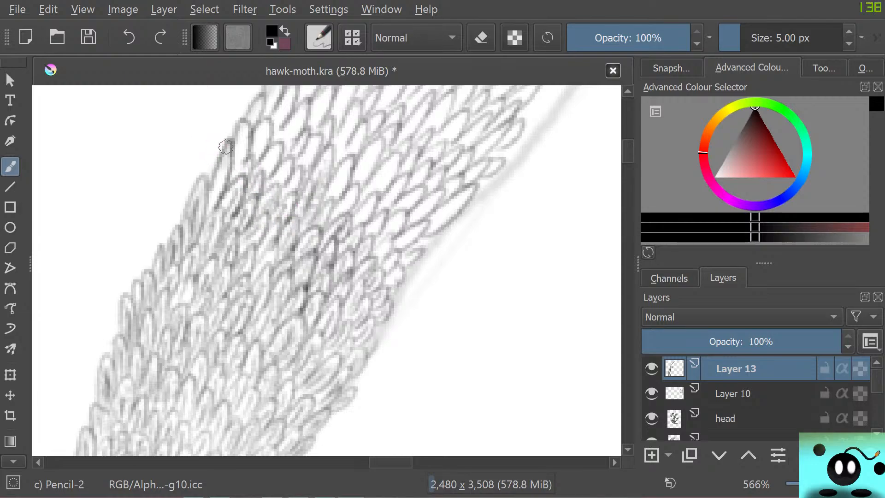
pyautogui.moveTo(239, 134); pyautogui.dragTo(234, 164)
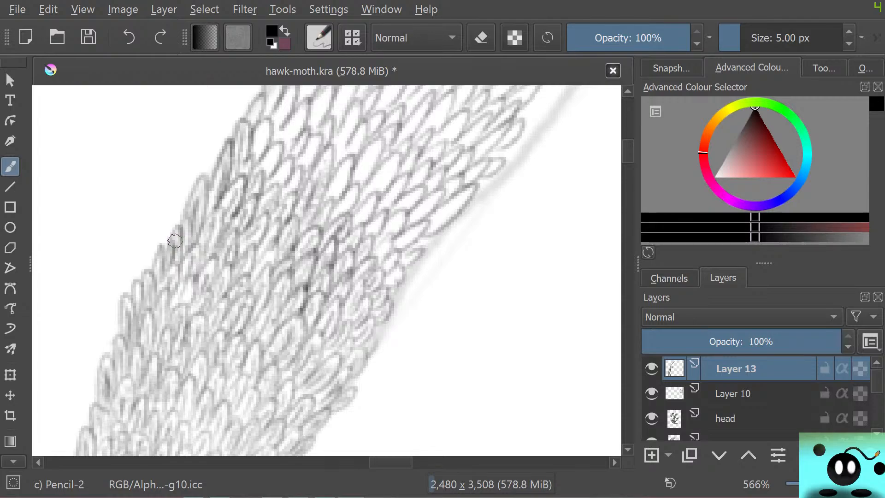
# Step: Add fine pencil strokes inside the open feathers along the vein edge, just above the densely shaded section
pyautogui.moveTo(391, 462); pyautogui.dragTo(400, 463)
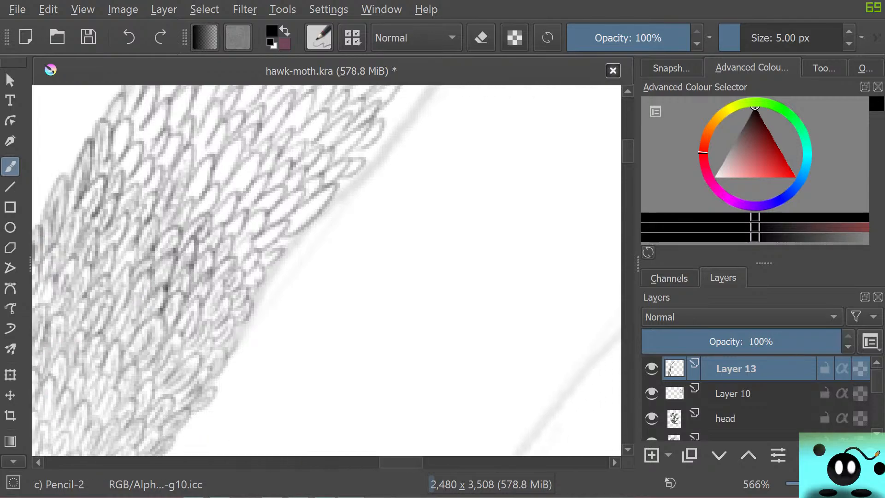
pyautogui.moveTo(627, 151); pyautogui.dragTo(627, 146)
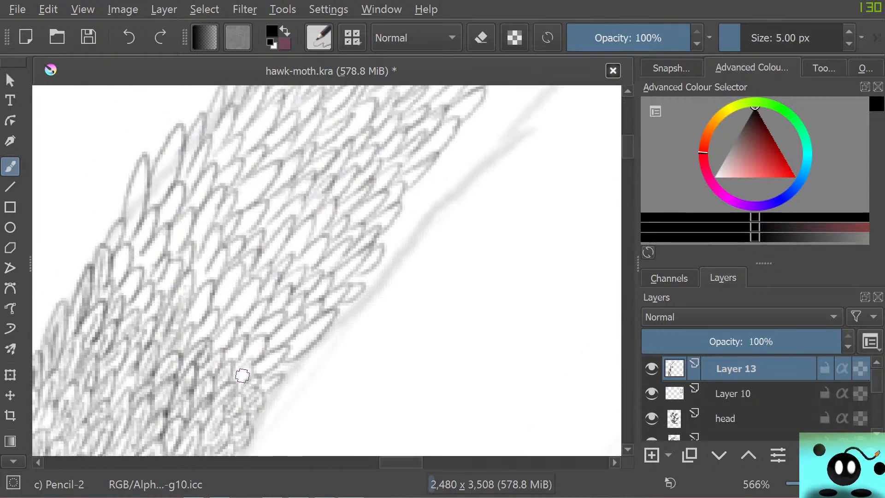
pyautogui.moveTo(236, 383)
pyautogui.mouseDown()
pyautogui.moveTo(237, 367)
pyautogui.moveTo(235, 388)
pyautogui.mouseUp()
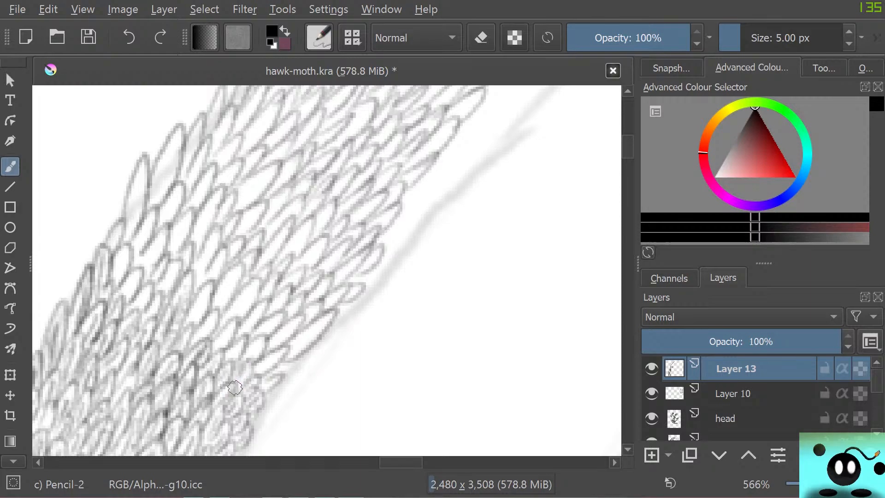
pyautogui.moveTo(266, 363)
pyautogui.mouseDown()
pyautogui.moveTo(257, 365)
pyautogui.moveTo(278, 356)
pyautogui.moveTo(317, 311)
pyautogui.mouseUp()
pyautogui.moveTo(297, 346)
pyautogui.mouseDown()
pyautogui.moveTo(312, 324)
pyautogui.moveTo(315, 334)
pyautogui.mouseUp()
pyautogui.moveTo(293, 354)
pyautogui.mouseDown()
pyautogui.moveTo(322, 320)
pyautogui.moveTo(302, 344)
pyautogui.mouseUp()
pyautogui.moveTo(249, 346)
pyautogui.mouseDown()
pyautogui.moveTo(289, 327)
pyautogui.moveTo(271, 348)
pyautogui.moveTo(301, 313)
pyautogui.mouseUp()
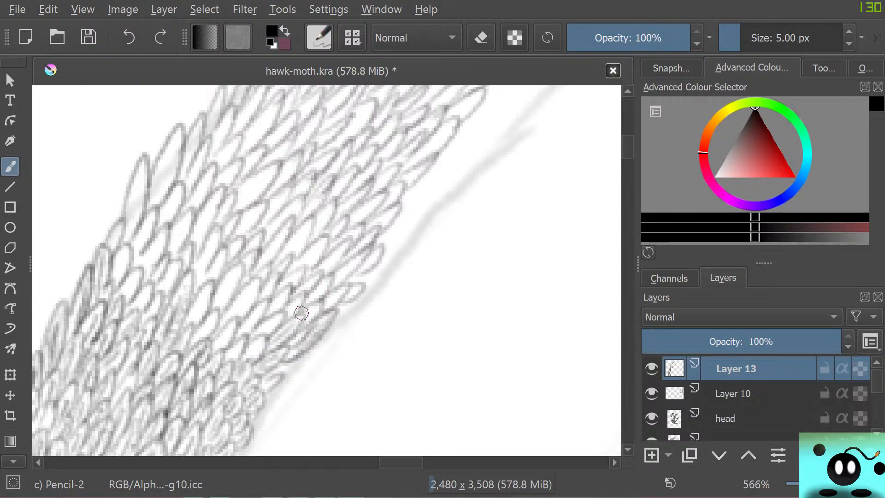
pyautogui.moveTo(252, 350); pyautogui.dragTo(217, 366)
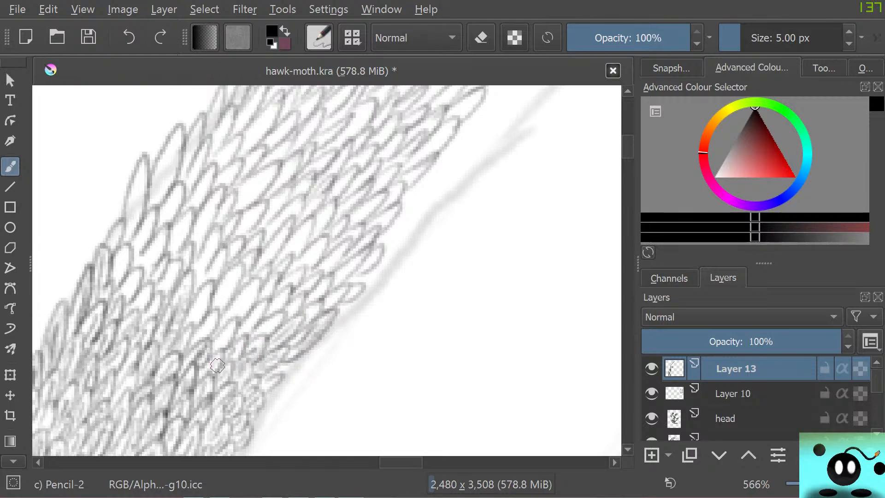
# Step: Fill the open feathers from the middle of the band back to the outer outline, including the tall pointed edge feather
pyautogui.moveTo(226, 316)
pyautogui.mouseDown()
pyautogui.moveTo(204, 353)
pyautogui.moveTo(229, 334)
pyautogui.moveTo(255, 279)
pyautogui.moveTo(231, 322)
pyautogui.moveTo(250, 280)
pyautogui.moveTo(193, 343)
pyautogui.moveTo(203, 331)
pyautogui.moveTo(195, 295)
pyautogui.moveTo(192, 324)
pyautogui.moveTo(206, 291)
pyautogui.moveTo(198, 293)
pyautogui.moveTo(217, 301)
pyautogui.moveTo(234, 275)
pyautogui.moveTo(203, 321)
pyautogui.moveTo(230, 268)
pyautogui.moveTo(203, 274)
pyautogui.moveTo(220, 260)
pyautogui.moveTo(203, 284)
pyautogui.moveTo(192, 280)
pyautogui.moveTo(211, 242)
pyautogui.moveTo(189, 293)
pyautogui.moveTo(206, 275)
pyautogui.moveTo(190, 292)
pyautogui.moveTo(192, 270)
pyautogui.moveTo(192, 285)
pyautogui.moveTo(218, 243)
pyautogui.mouseUp()
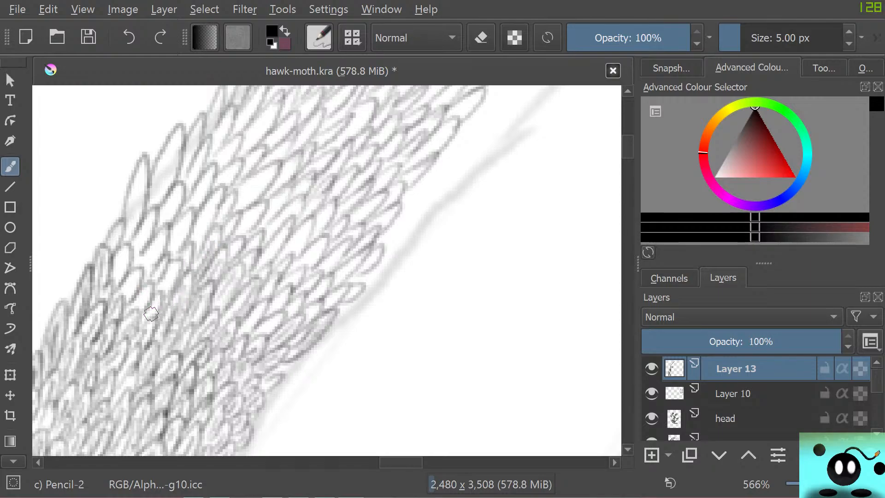
pyautogui.moveTo(164, 277)
pyautogui.mouseDown()
pyautogui.moveTo(150, 299)
pyautogui.moveTo(160, 275)
pyautogui.moveTo(137, 308)
pyautogui.moveTo(152, 299)
pyautogui.moveTo(133, 311)
pyautogui.moveTo(146, 294)
pyautogui.moveTo(122, 313)
pyautogui.moveTo(134, 280)
pyautogui.moveTo(121, 302)
pyautogui.mouseUp()
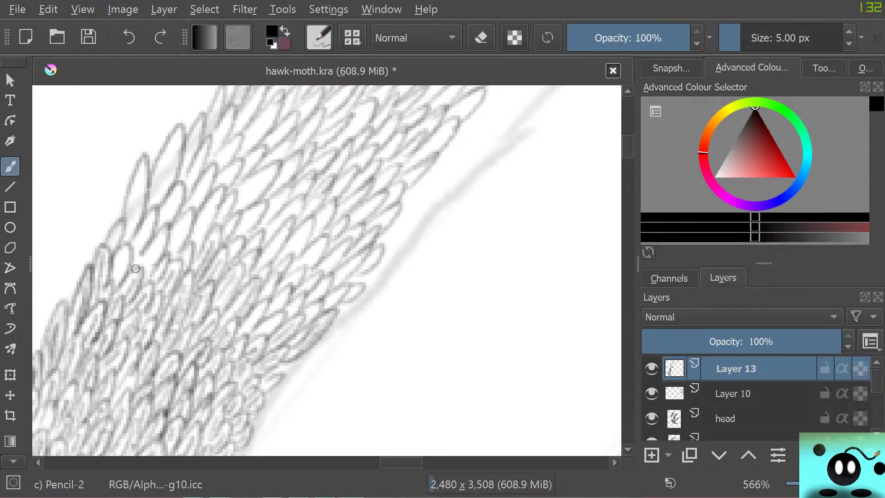
pyautogui.moveTo(120, 266)
pyautogui.mouseDown()
pyautogui.moveTo(112, 282)
pyautogui.moveTo(122, 276)
pyautogui.mouseUp()
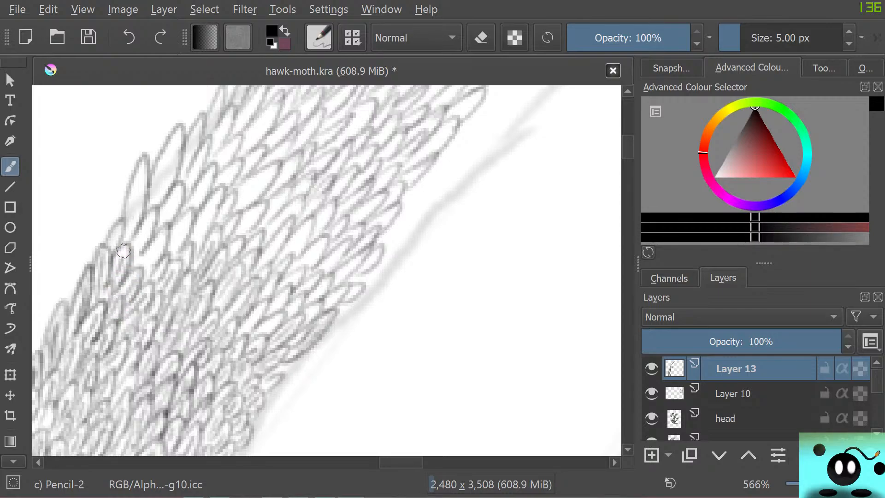
pyautogui.moveTo(146, 226)
pyautogui.mouseDown()
pyautogui.moveTo(136, 244)
pyautogui.moveTo(150, 219)
pyautogui.moveTo(138, 251)
pyautogui.moveTo(136, 229)
pyautogui.moveTo(129, 242)
pyautogui.moveTo(128, 234)
pyautogui.moveTo(142, 183)
pyautogui.mouseUp()
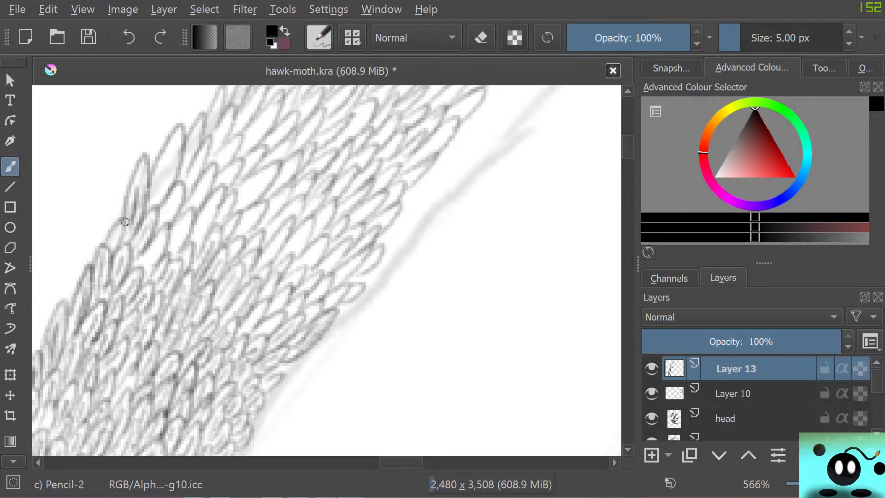
# Step: Add fine inner pencil strokes to the open feathers along the band's outer edge, including the two tall pointed ones
pyautogui.moveTo(116, 230)
pyautogui.mouseDown()
pyautogui.moveTo(108, 251)
pyautogui.moveTo(129, 275)
pyautogui.moveTo(159, 243)
pyautogui.moveTo(143, 272)
pyautogui.moveTo(164, 233)
pyautogui.moveTo(134, 270)
pyautogui.moveTo(175, 248)
pyautogui.moveTo(164, 253)
pyautogui.moveTo(187, 214)
pyautogui.moveTo(175, 246)
pyautogui.mouseUp()
pyautogui.moveTo(186, 216); pyautogui.dragTo(160, 242)
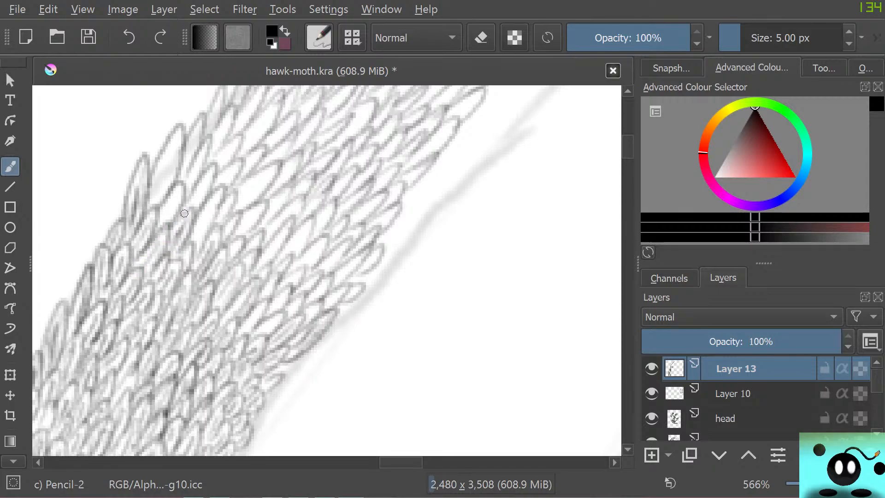
pyautogui.moveTo(173, 200)
pyautogui.mouseDown()
pyautogui.moveTo(156, 225)
pyautogui.moveTo(170, 205)
pyautogui.moveTo(172, 152)
pyautogui.mouseUp()
pyautogui.moveTo(161, 197)
pyautogui.mouseDown()
pyautogui.moveTo(175, 158)
pyautogui.moveTo(171, 142)
pyautogui.moveTo(148, 201)
pyautogui.mouseUp()
pyautogui.moveTo(175, 133); pyautogui.dragTo(162, 169)
pyautogui.moveTo(172, 157); pyautogui.dragTo(151, 202)
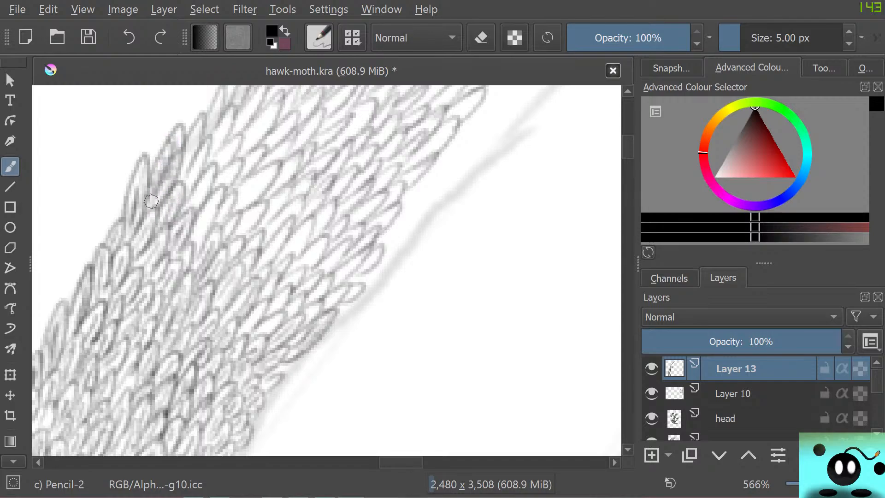
# Step: Fill the open feathers across the middle of the band and down towards the vein edge with fine inner strokes
pyautogui.moveTo(203, 176)
pyautogui.mouseDown()
pyautogui.moveTo(186, 208)
pyautogui.moveTo(197, 189)
pyautogui.mouseUp()
pyautogui.moveTo(197, 236)
pyautogui.mouseDown()
pyautogui.moveTo(205, 219)
pyautogui.moveTo(198, 245)
pyautogui.moveTo(190, 238)
pyautogui.moveTo(196, 229)
pyautogui.moveTo(259, 179)
pyautogui.moveTo(254, 192)
pyautogui.moveTo(263, 168)
pyautogui.mouseUp()
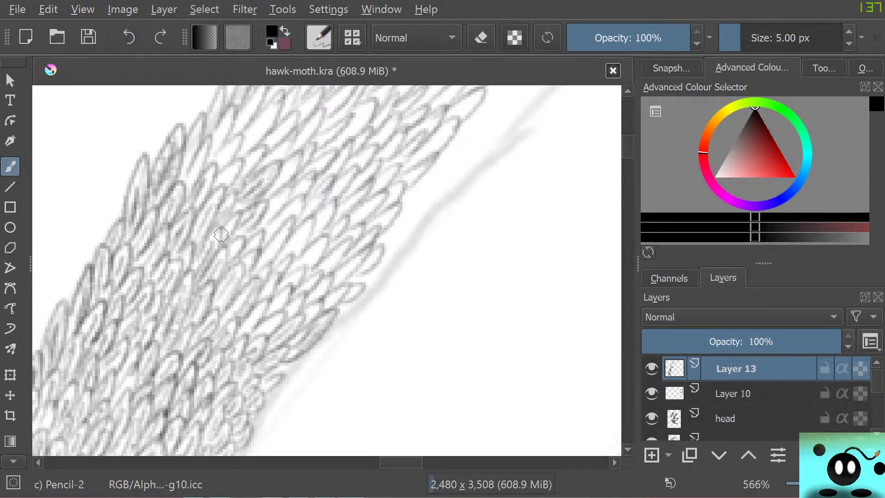
pyautogui.moveTo(225, 255)
pyautogui.mouseDown()
pyautogui.moveTo(281, 217)
pyautogui.moveTo(282, 193)
pyautogui.moveTo(268, 214)
pyautogui.moveTo(265, 259)
pyautogui.mouseUp()
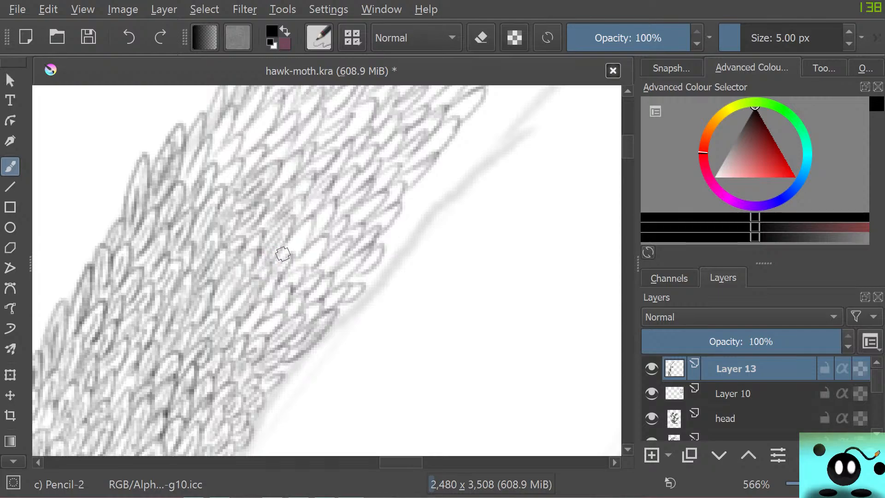
pyautogui.moveTo(303, 236)
pyautogui.mouseDown()
pyautogui.moveTo(291, 234)
pyautogui.moveTo(266, 264)
pyautogui.mouseUp()
pyautogui.moveTo(286, 222)
pyautogui.mouseDown()
pyautogui.moveTo(260, 259)
pyautogui.moveTo(238, 271)
pyautogui.moveTo(231, 303)
pyautogui.mouseUp()
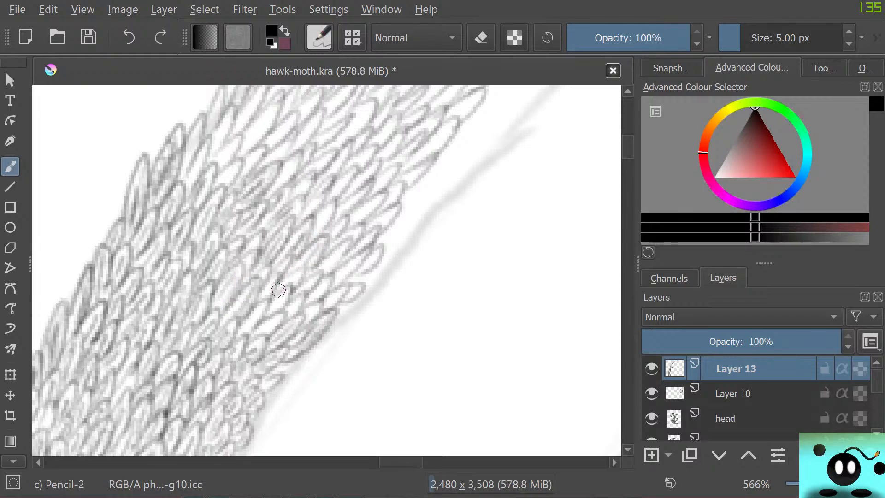
pyautogui.moveTo(279, 284); pyautogui.dragTo(312, 280)
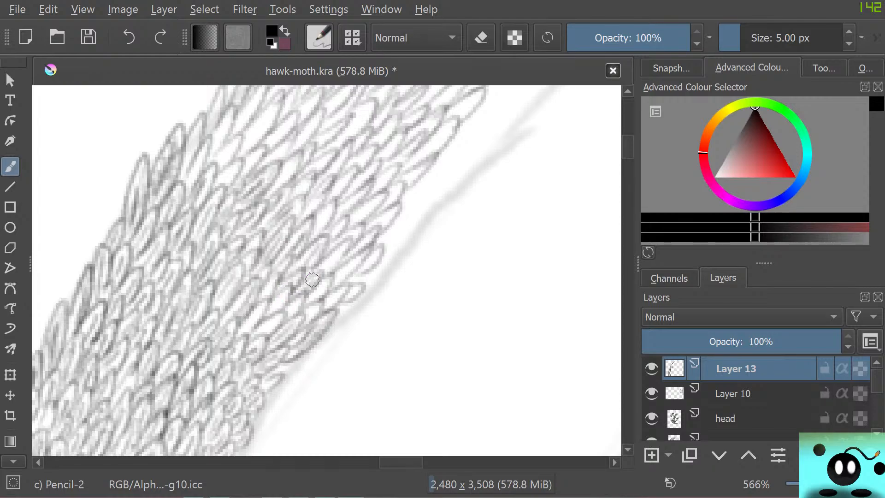
pyautogui.moveTo(276, 304)
pyautogui.mouseDown()
pyautogui.moveTo(246, 324)
pyautogui.moveTo(296, 314)
pyautogui.moveTo(351, 269)
pyautogui.moveTo(341, 261)
pyautogui.moveTo(317, 276)
pyautogui.mouseUp()
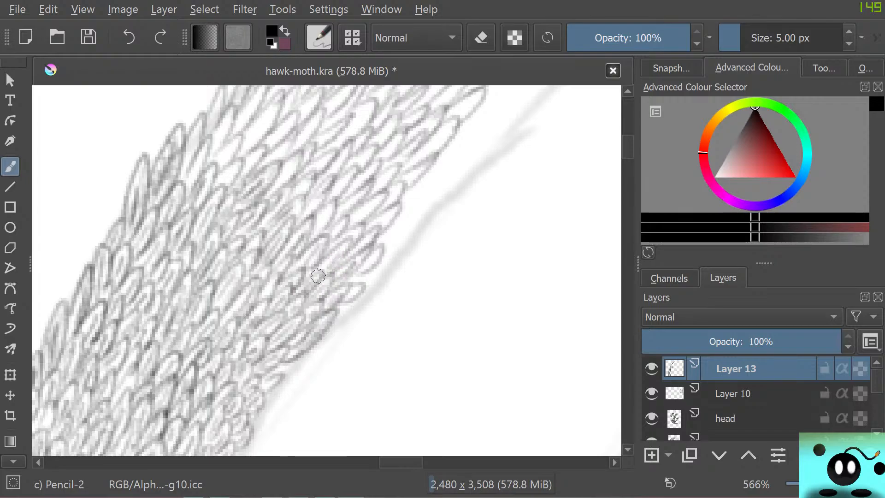
# Step: Examine the other feathered parts of the drawing, from the lower wing and head to the middle columns and upper band
pyautogui.moveTo(401, 461); pyautogui.dragTo(363, 462)
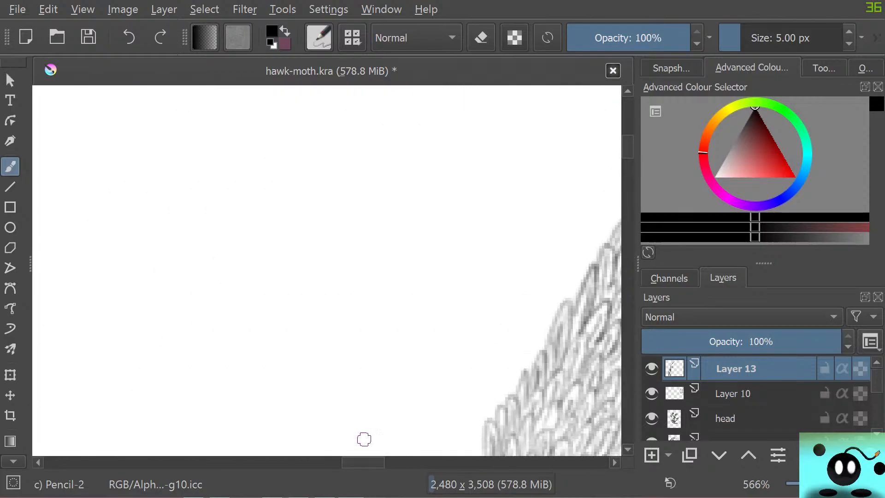
pyautogui.scroll(-10, 611, 184)
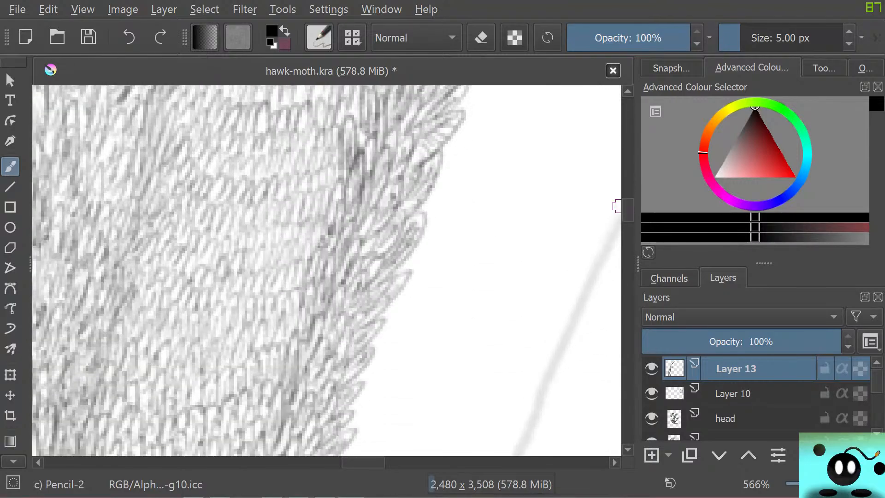
pyautogui.moveTo(363, 462); pyautogui.dragTo(292, 462)
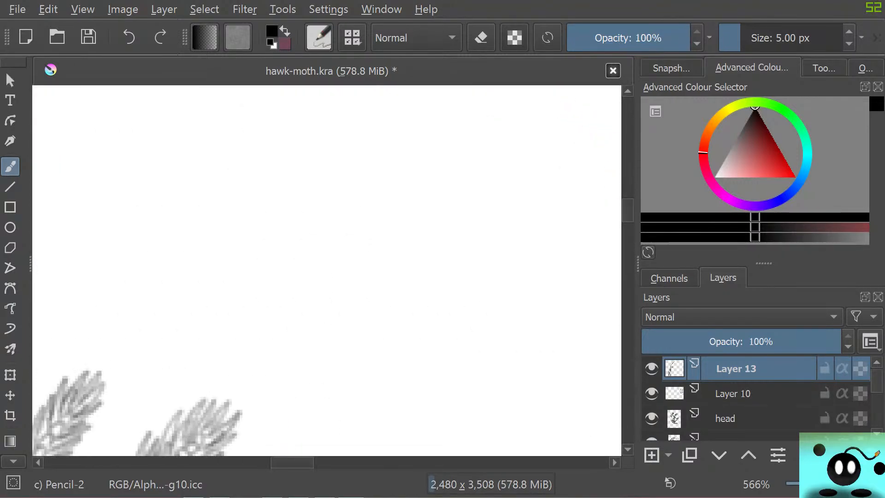
pyautogui.scroll(-5, 322, 272)
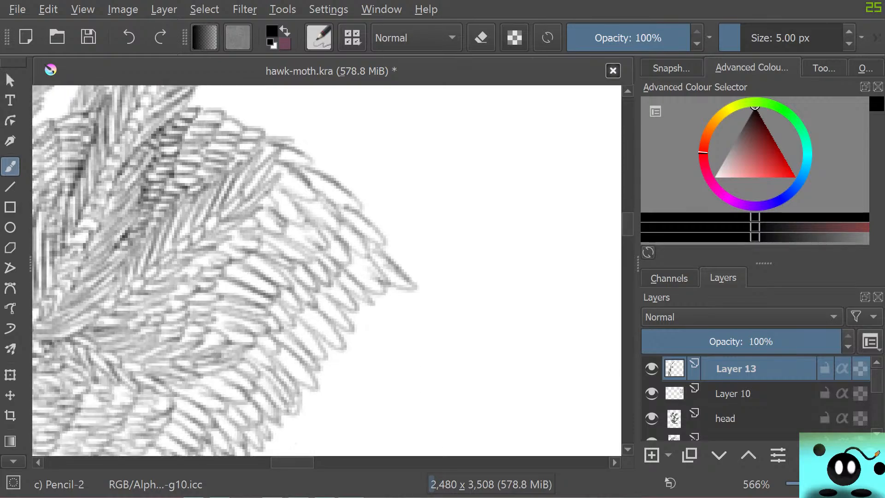
pyautogui.moveTo(292, 462)
pyautogui.mouseDown()
pyautogui.moveTo(254, 462)
pyautogui.moveTo(362, 461)
pyautogui.moveTo(251, 461)
pyautogui.moveTo(364, 462)
pyautogui.mouseUp()
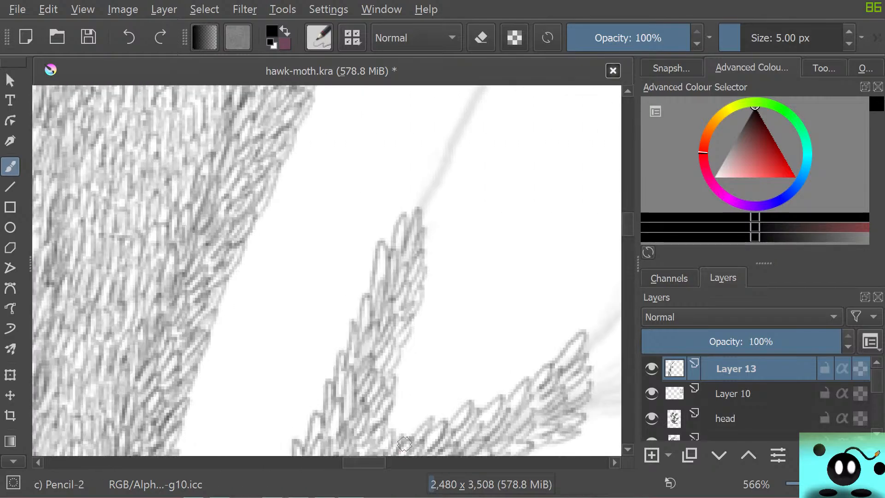
pyautogui.moveTo(627, 224); pyautogui.dragTo(627, 165)
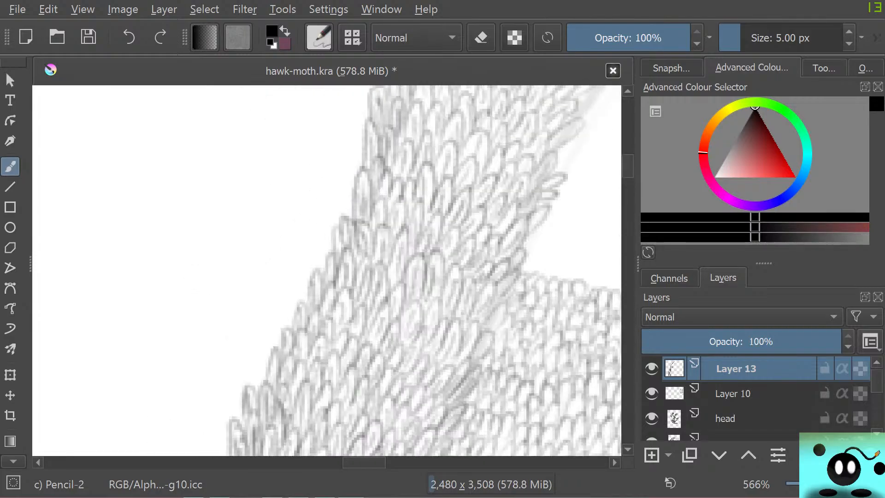
pyautogui.moveTo(368, 462); pyautogui.dragTo(400, 463)
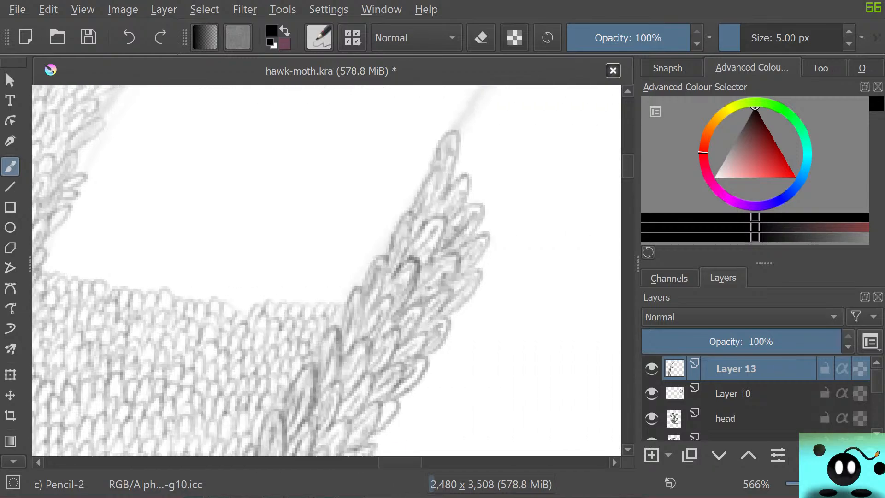
pyautogui.moveTo(628, 166)
pyautogui.mouseDown()
pyautogui.moveTo(628, 152)
pyautogui.moveTo(628, 164)
pyautogui.mouseUp()
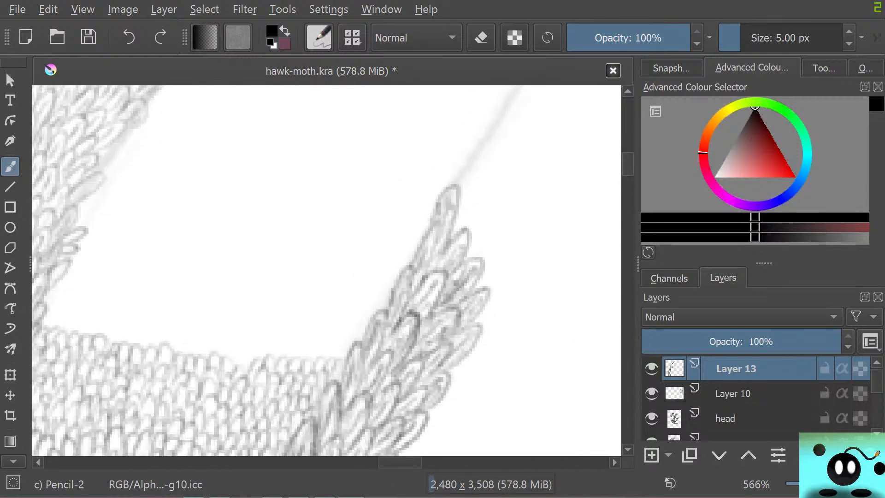
pyautogui.moveTo(400, 462); pyautogui.dragTo(386, 462)
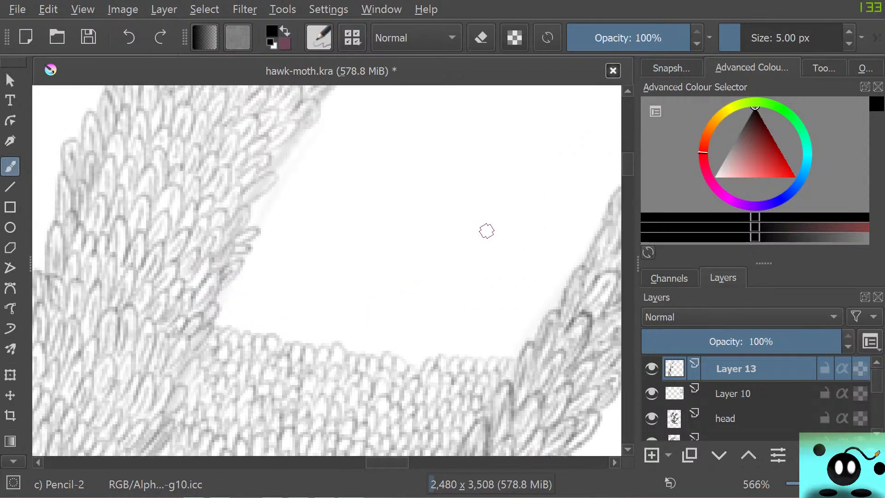
pyautogui.moveTo(627, 164); pyautogui.dragTo(627, 142)
pyautogui.moveTo(378, 463); pyautogui.dragTo(391, 462)
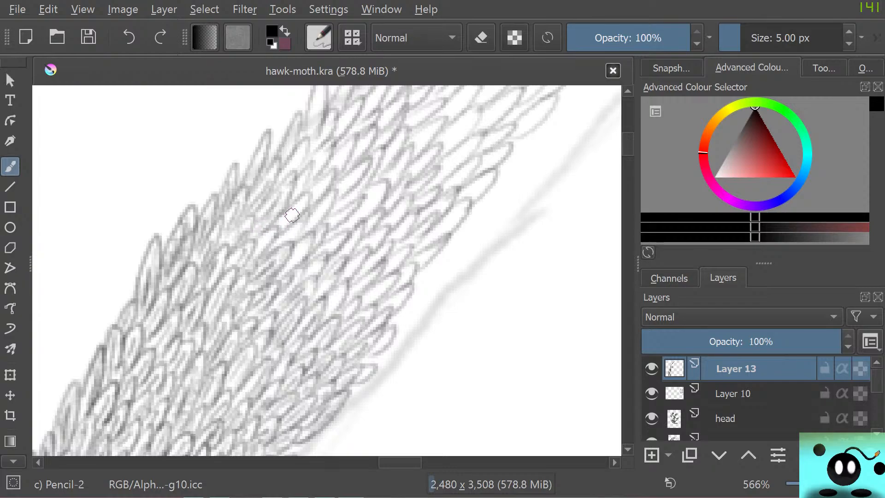
# Step: Save the drawing and add inner pencil strokes to the open feathers in the middle of the upper band
pyautogui.hotkey('ctrl', 's')
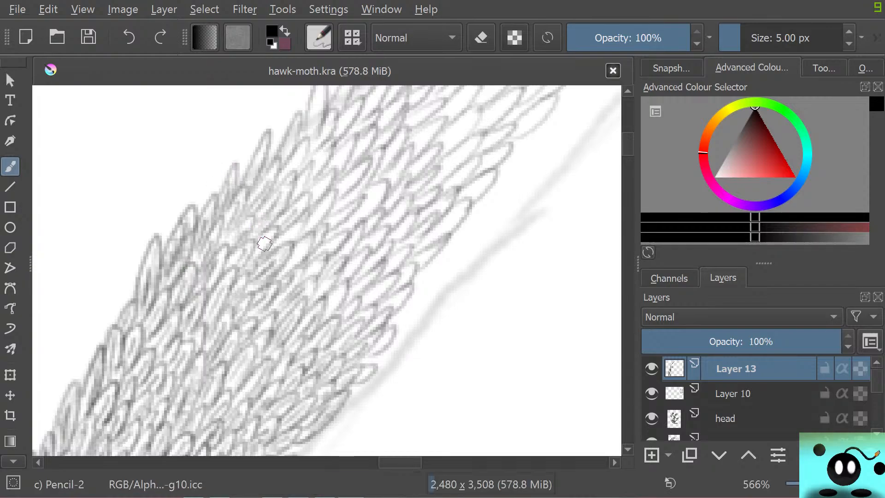
pyautogui.moveTo(265, 242)
pyautogui.mouseDown()
pyautogui.moveTo(251, 253)
pyautogui.moveTo(306, 231)
pyautogui.moveTo(291, 270)
pyautogui.mouseUp()
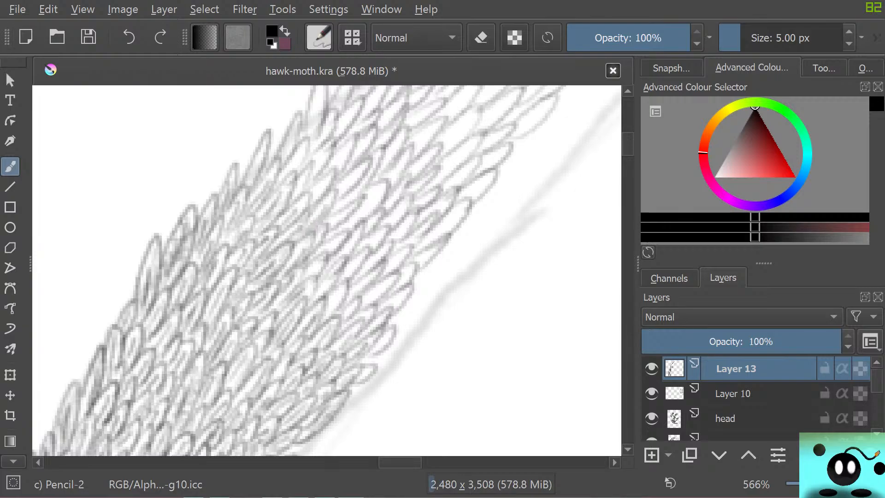
# Step: Save a copy of the drawing as hawk-moth.kra in the digi tekenimngen folder on the TOSHIBA EXT (F:) drive
pyautogui.click(17, 10)
pyautogui.click(46, 120)
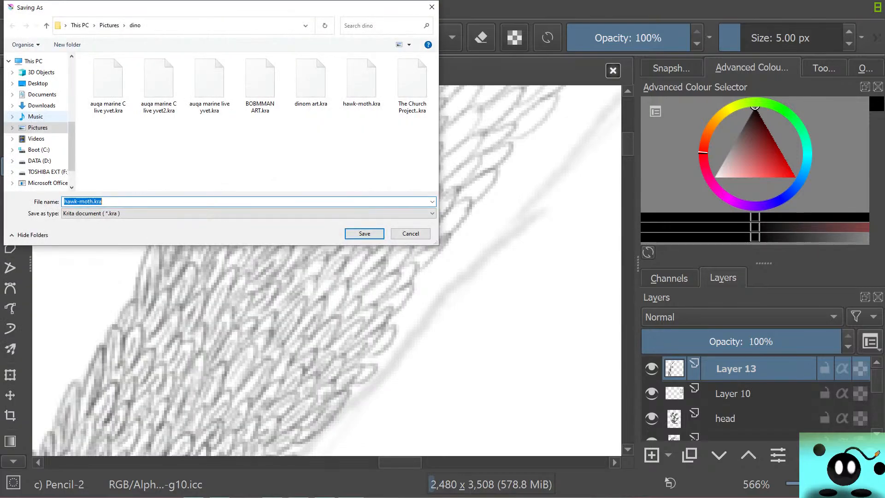
pyautogui.click(42, 172)
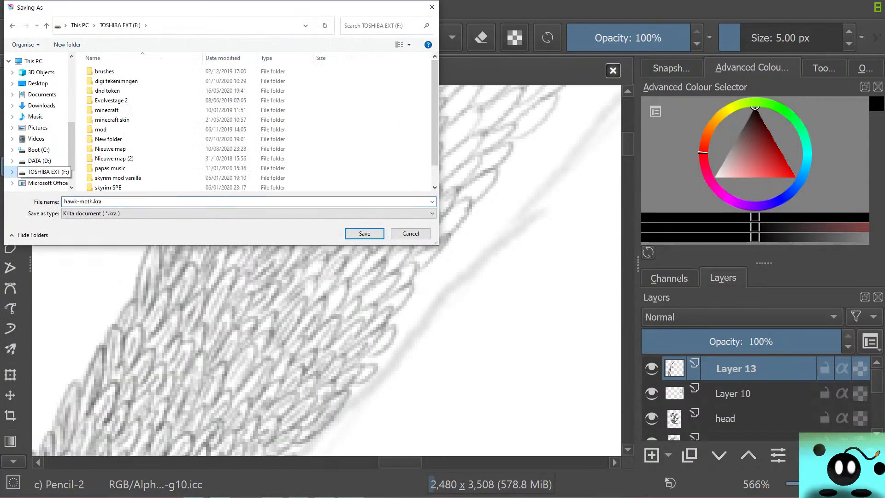
pyautogui.click(116, 80)
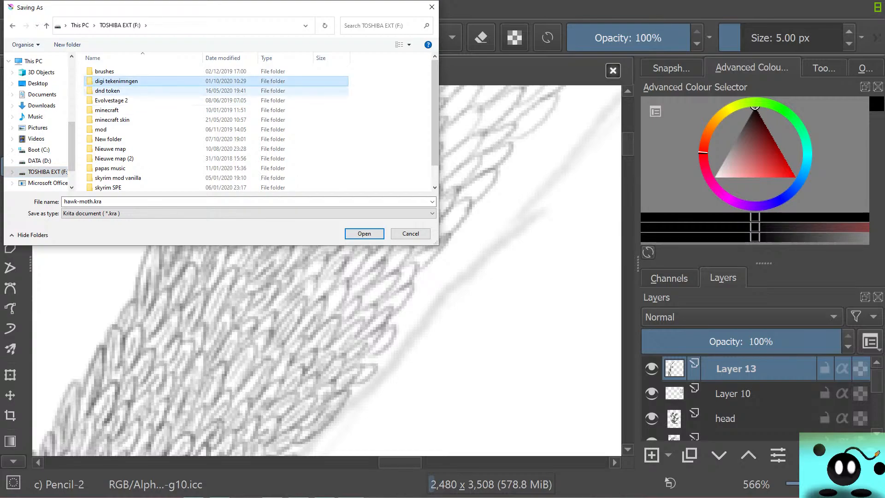
pyautogui.doubleClick(116, 81)
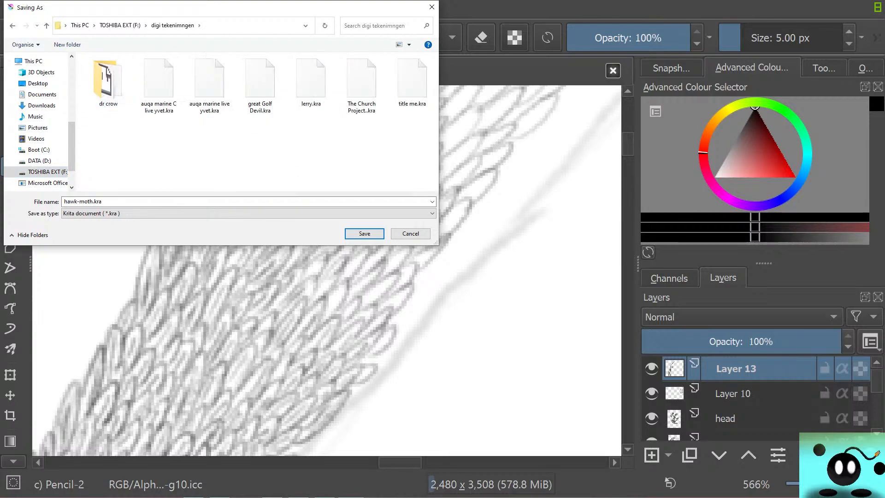
pyautogui.click(364, 234)
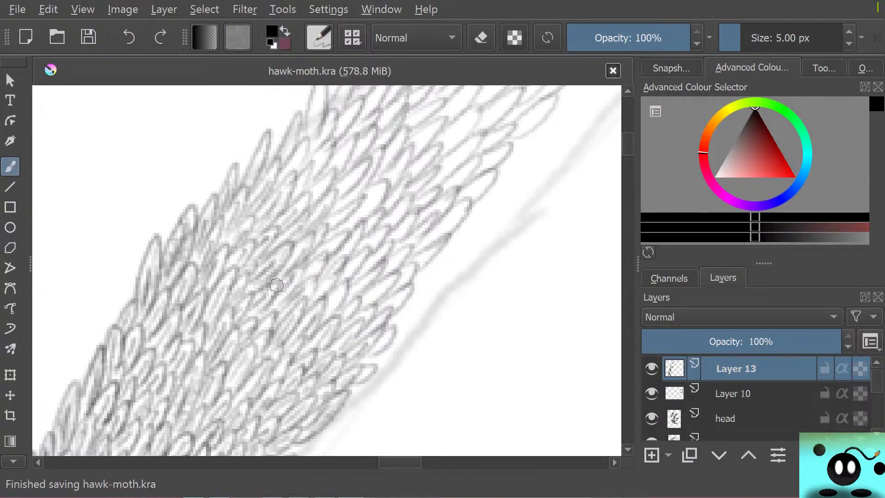
# Step: Add fine inner strokes to the open feathers in the middle of the band, next to the already shaded section
pyautogui.scroll(5, 327, 271)
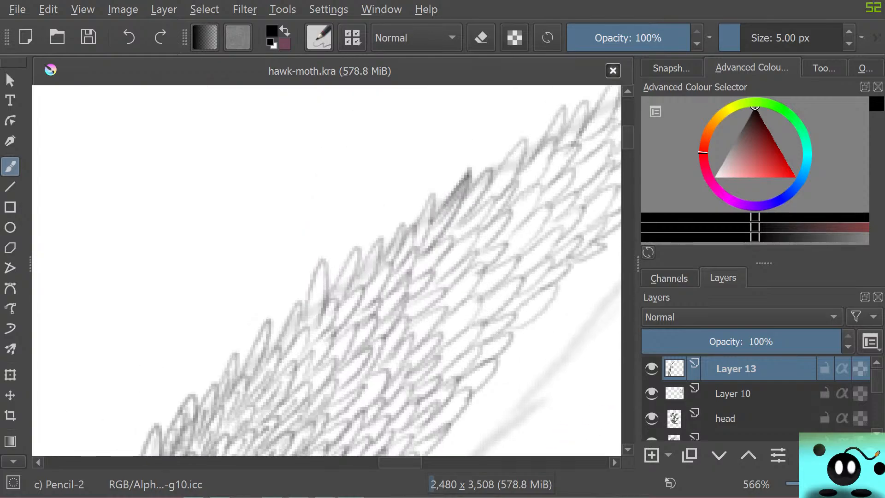
pyautogui.moveTo(387, 462); pyautogui.dragTo(395, 462)
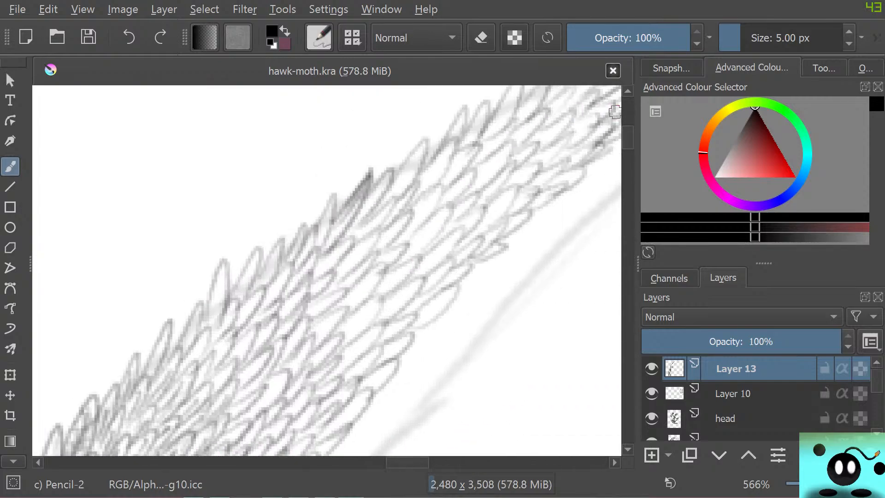
pyautogui.moveTo(627, 134); pyautogui.dragTo(627, 138)
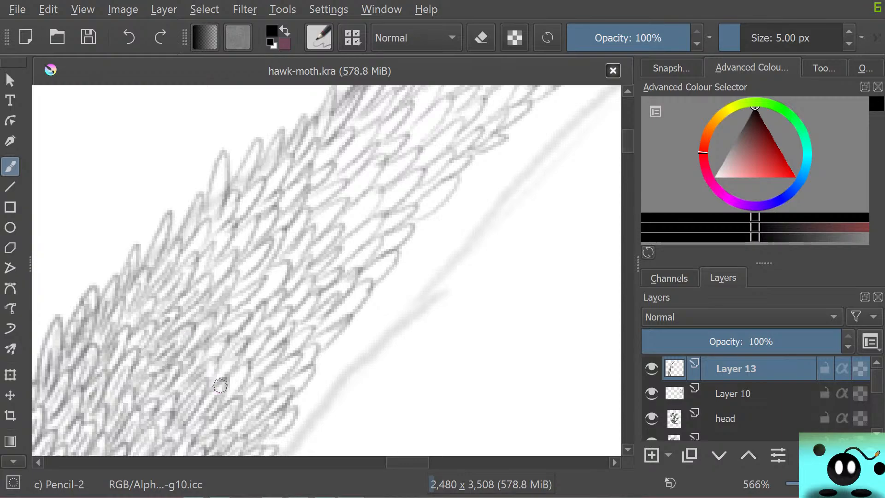
pyautogui.moveTo(235, 384); pyautogui.dragTo(223, 374)
pyautogui.moveTo(228, 357); pyautogui.dragTo(212, 381)
pyautogui.moveTo(216, 338); pyautogui.dragTo(199, 362)
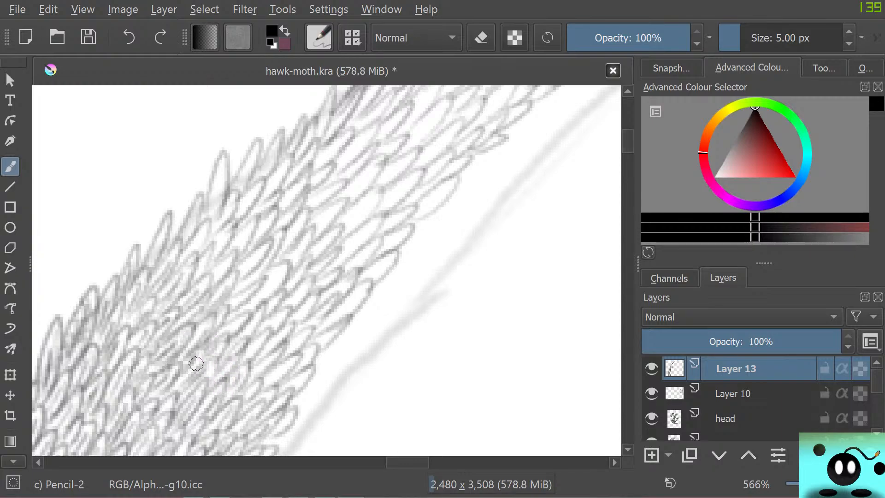
# Step: Fill the open feathers from the middle of the band to the vein edge with inner strokes and save the drawing
pyautogui.moveTo(235, 323); pyautogui.dragTo(217, 345)
pyautogui.moveTo(278, 371)
pyautogui.mouseDown()
pyautogui.moveTo(265, 377)
pyautogui.moveTo(254, 366)
pyautogui.moveTo(254, 378)
pyautogui.moveTo(285, 393)
pyautogui.mouseUp()
pyautogui.moveTo(313, 345); pyautogui.dragTo(297, 358)
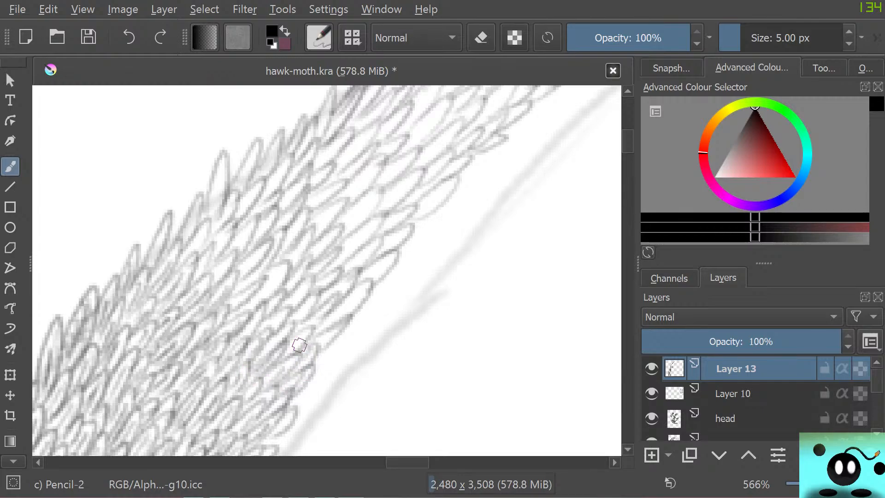
pyautogui.moveTo(357, 291)
pyautogui.mouseDown()
pyautogui.moveTo(323, 329)
pyautogui.moveTo(341, 317)
pyautogui.moveTo(337, 328)
pyautogui.moveTo(307, 333)
pyautogui.mouseUp()
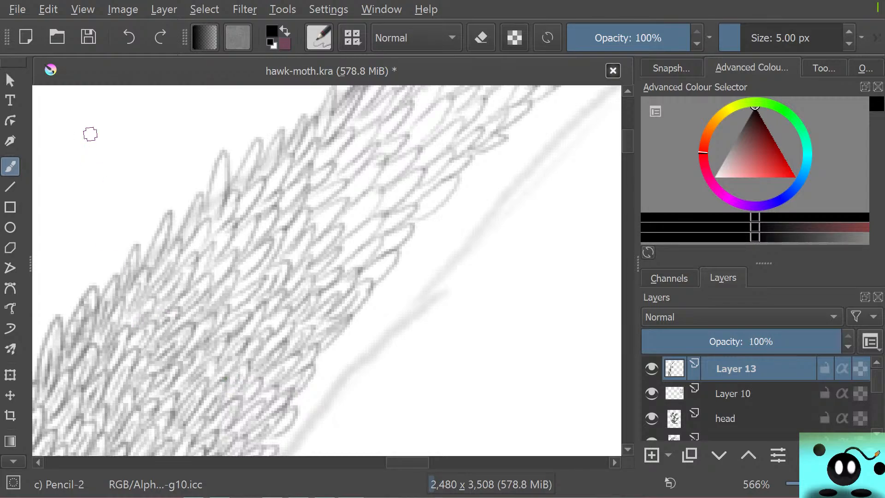
pyautogui.hotkey('ctrl', 's')
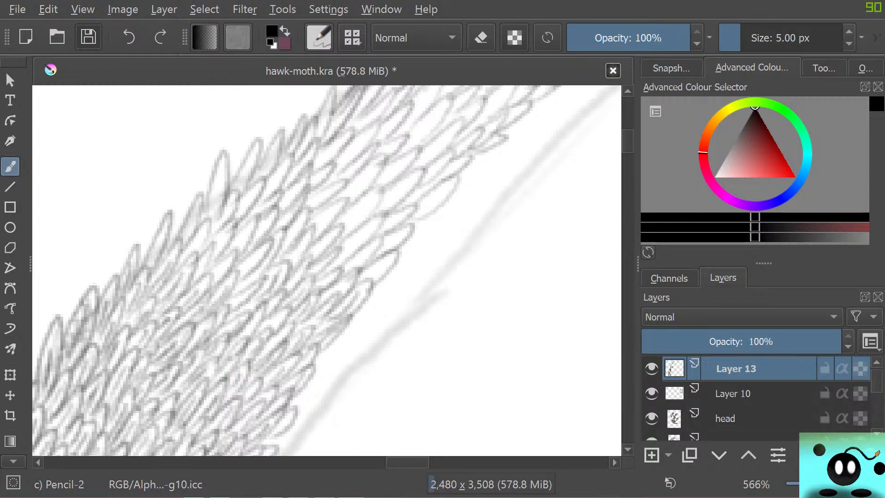
# Step: Start a transform on the Layer 13 feathers and scale them down to a small piece near the wing's lower edge
pyautogui.scroll(-9, 127, 162)
pyautogui.scroll(2, 200, 297)
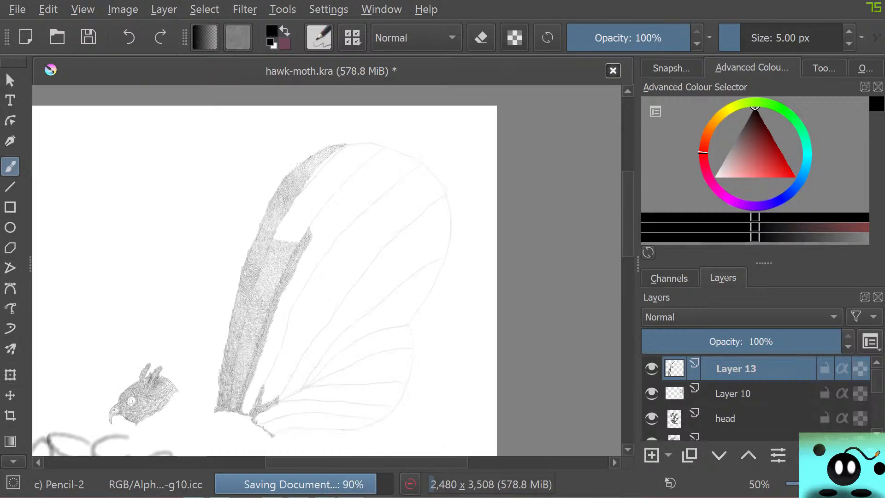
pyautogui.hotkey('ctrl', 't')
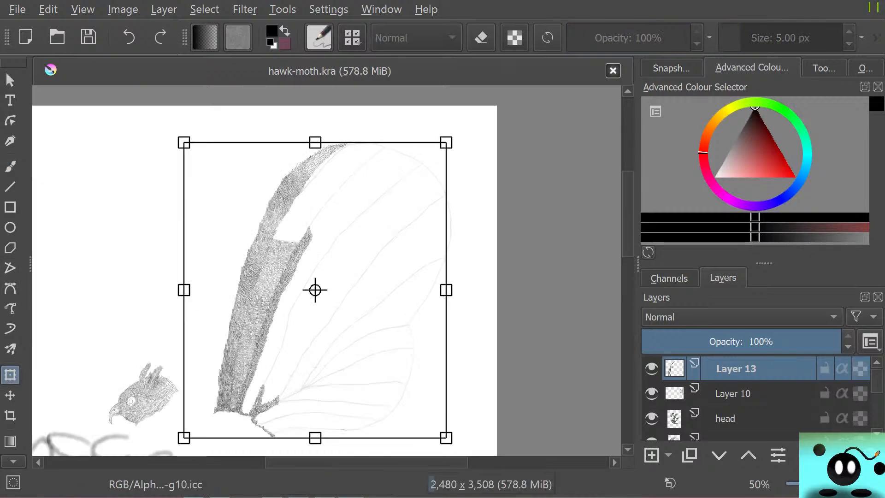
pyautogui.scroll(2, 272, 220)
pyautogui.scroll(-1, 256, 215)
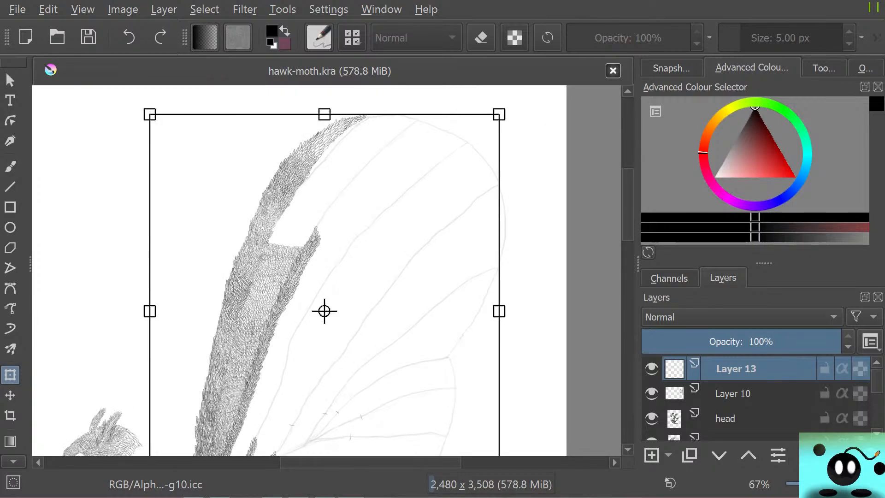
pyautogui.moveTo(150, 114); pyautogui.dragTo(394, 443)
pyautogui.scroll(-5, 382, 346)
pyautogui.scroll(9, 387, 350)
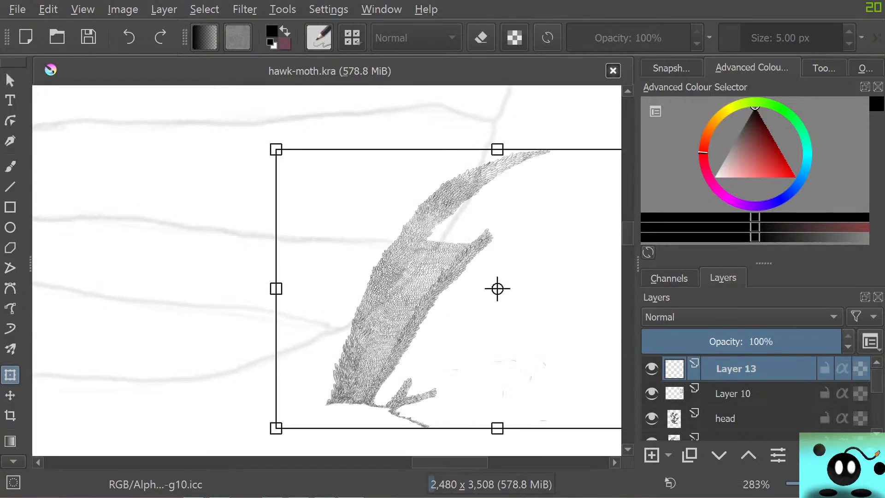
# Step: Move the shrunken feathers inward over the lower wing veins, apply the transform, and inspect their detail
pyautogui.scroll(-4, 304, 273)
pyautogui.scroll(-2, 323, 277)
pyautogui.scroll(2, 304, 263)
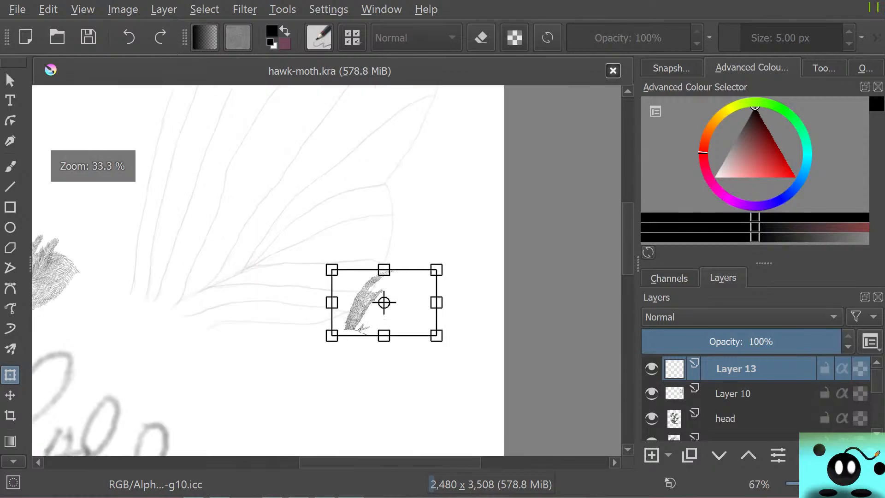
pyautogui.moveTo(360, 299); pyautogui.dragTo(278, 276)
pyautogui.scroll(2, 247, 275)
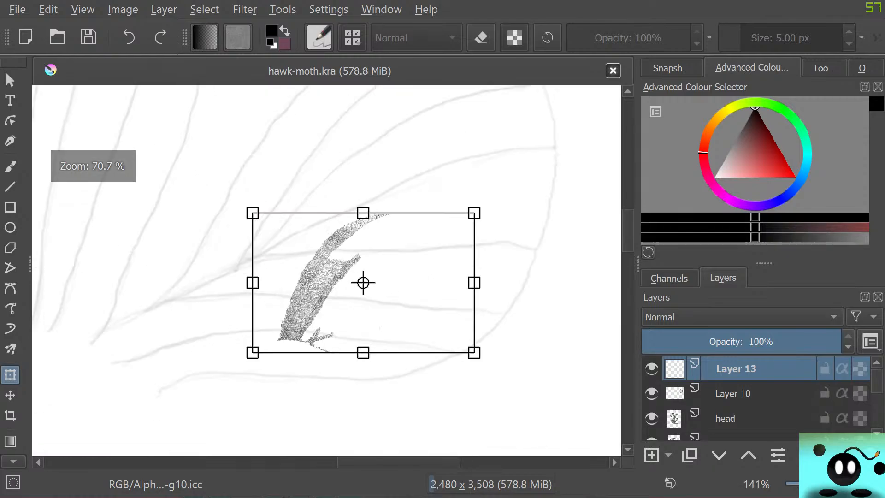
pyautogui.press('b')
pyautogui.scroll(1, 329, 317)
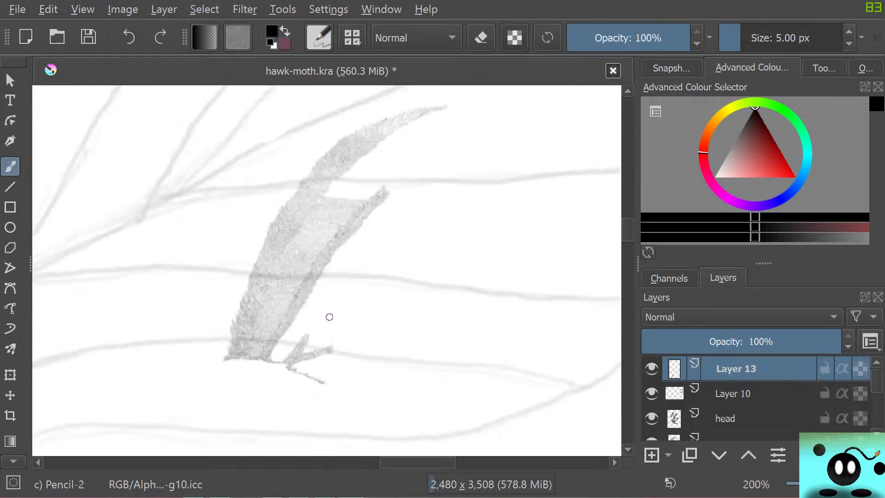
pyautogui.scroll(2, 245, 283)
pyautogui.scroll(-3, 236, 278)
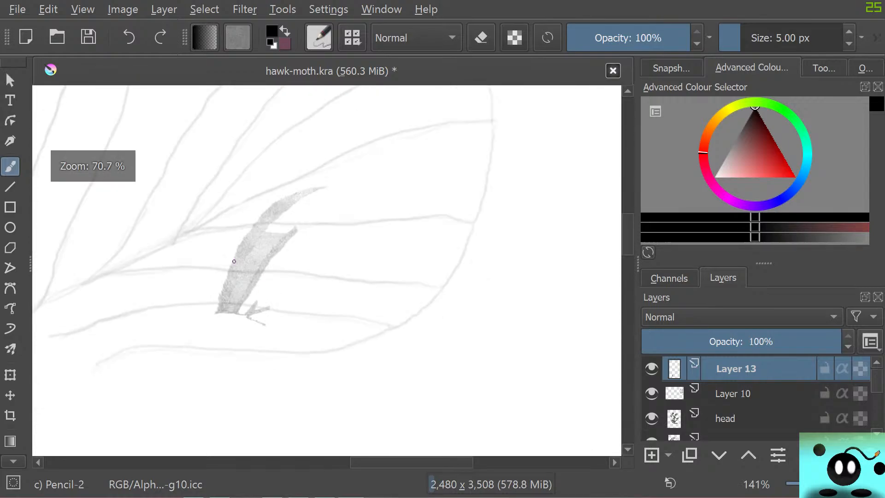
pyautogui.scroll(1, 234, 261)
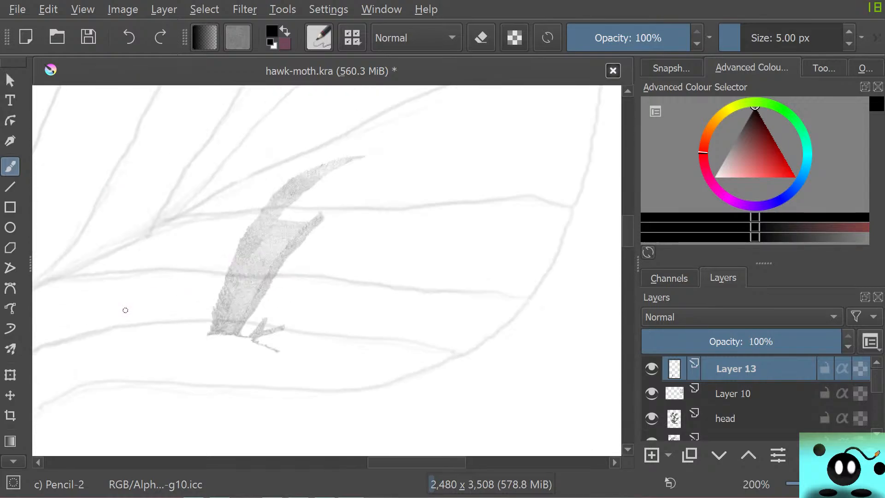
# Step: Transform the Layer 13 feathers again and enlarge them up and outward across the wing sketch
pyautogui.hotkey('ctrl', 't')
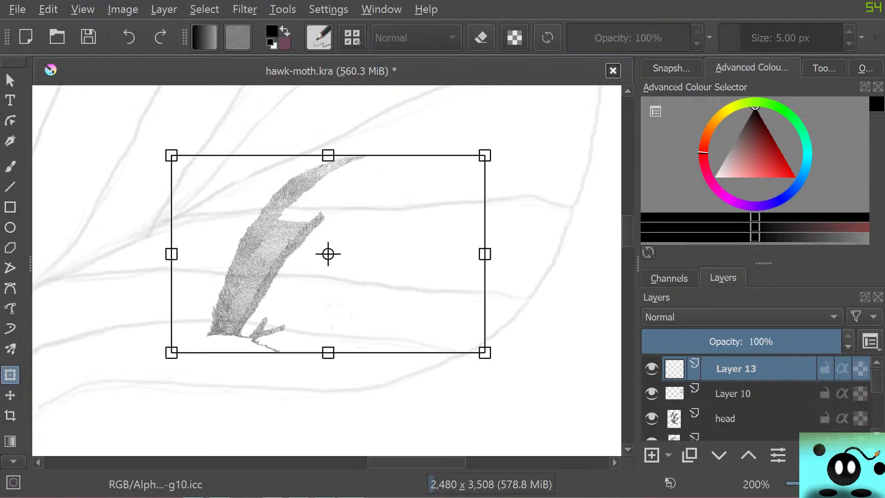
pyautogui.scroll(-5, 278, 280)
pyautogui.scroll(2, 278, 280)
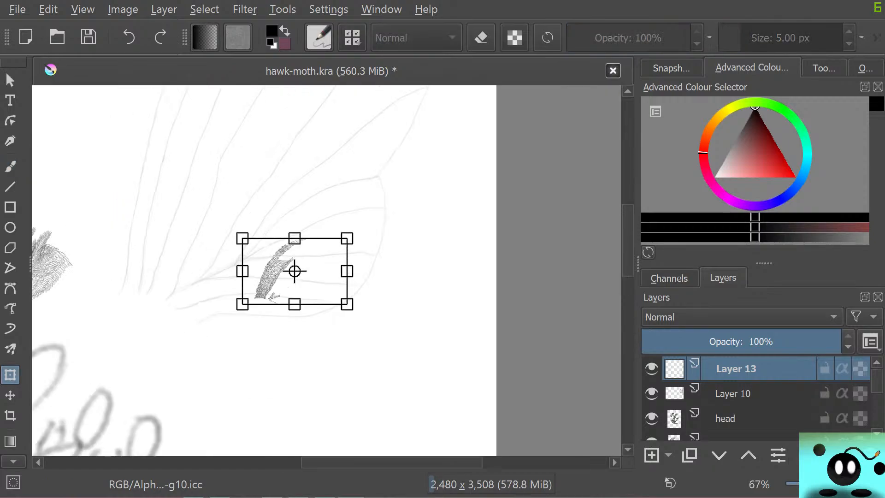
pyautogui.moveTo(242, 238); pyautogui.dragTo(89, 91)
pyautogui.scroll(-2, 109, 410)
pyautogui.scroll(1, 190, 252)
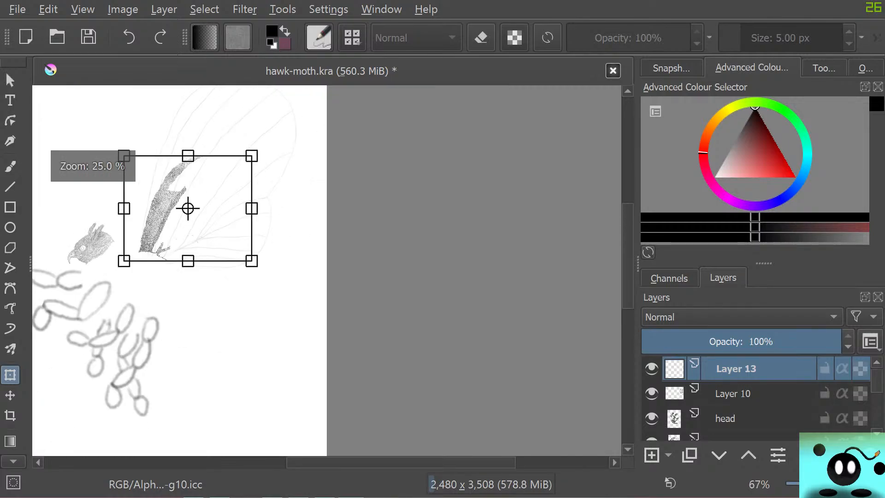
# Step: Stretch the feathers up to the wing's top outline and widen them until their tip meets the first vein
pyautogui.scroll(-3, 187, 205)
pyautogui.scroll(5, 188, 134)
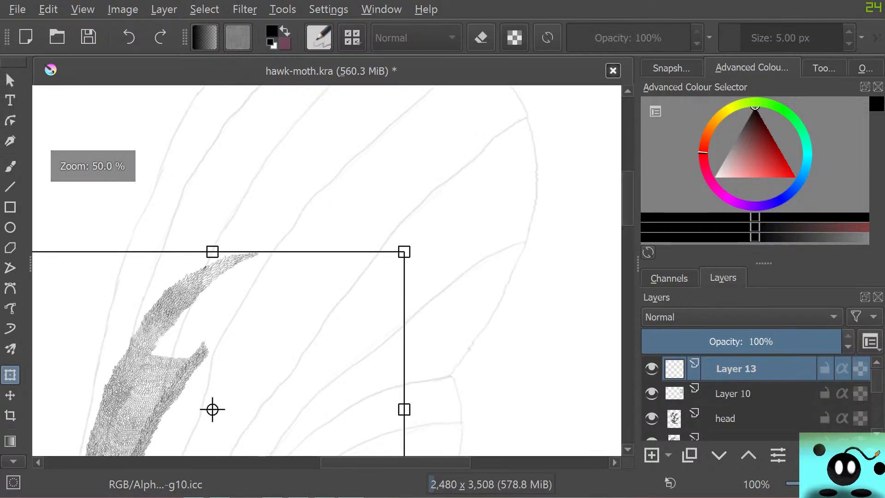
pyautogui.moveTo(213, 251); pyautogui.dragTo(212, 74)
pyautogui.scroll(-4, 213, 321)
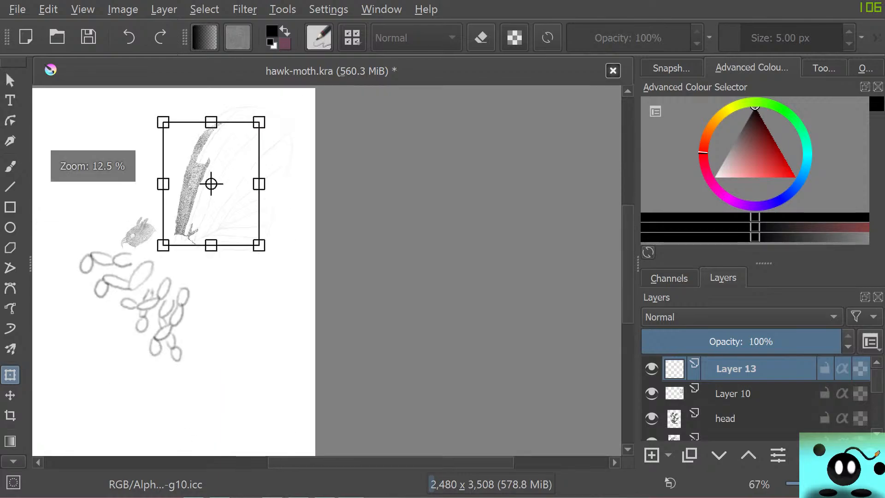
pyautogui.scroll(4, 202, 323)
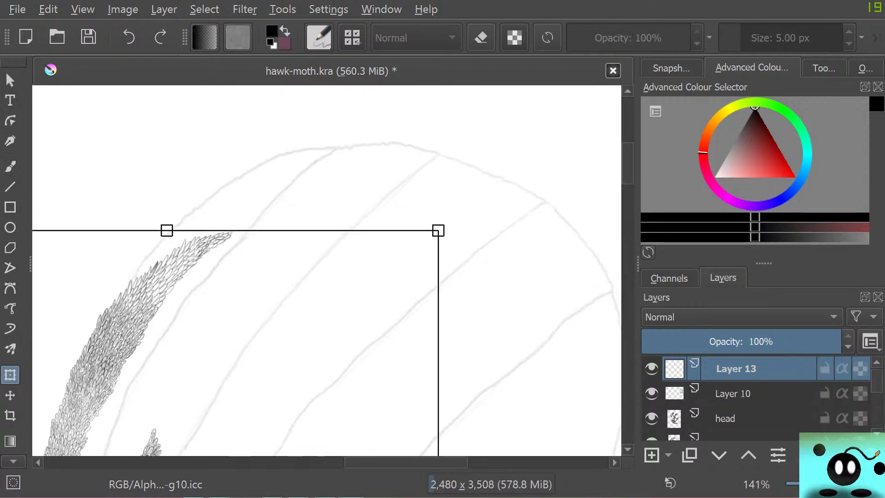
pyautogui.moveTo(167, 230); pyautogui.dragTo(167, 172)
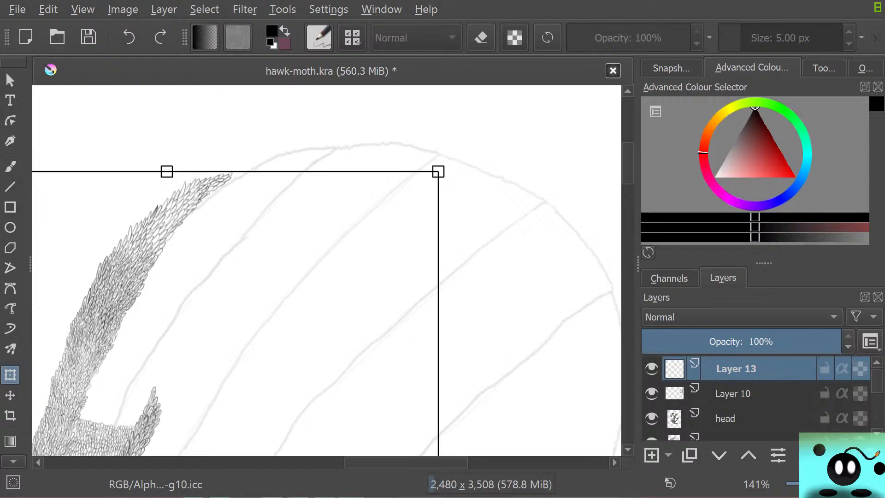
pyautogui.moveTo(438, 171); pyautogui.dragTo(593, 140)
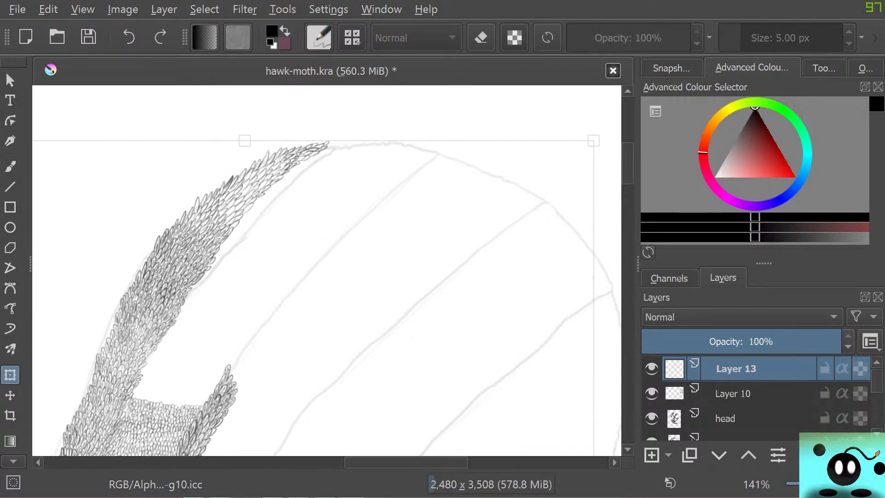
# Step: Shift the feathers onto the wing base, stretch them up to the wing's top outline, and apply the transform
pyautogui.scroll(-3, 432, 225)
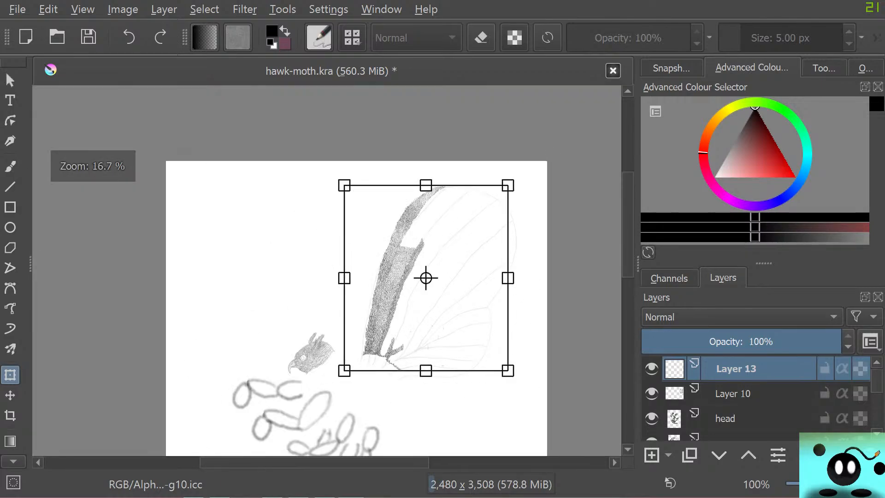
pyautogui.scroll(2, 484, 299)
pyautogui.scroll(-2, 369, 323)
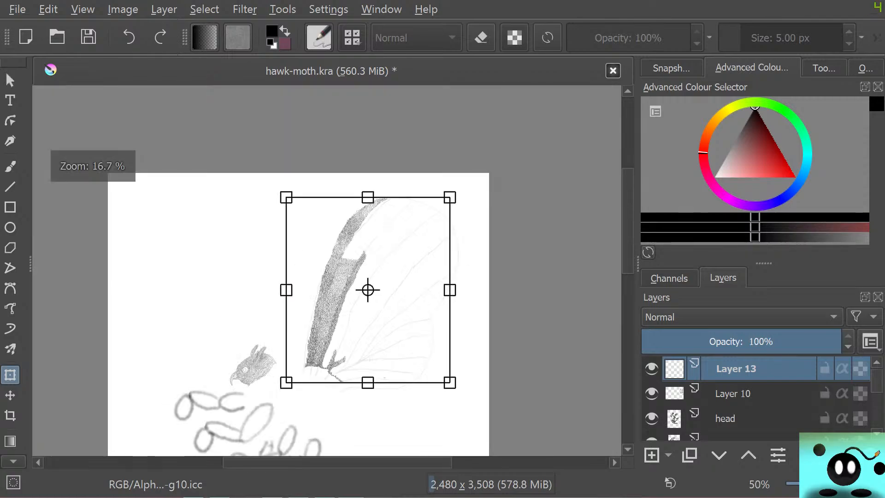
pyautogui.moveTo(369, 323); pyautogui.dragTo(365, 334)
pyautogui.scroll(1, 361, 329)
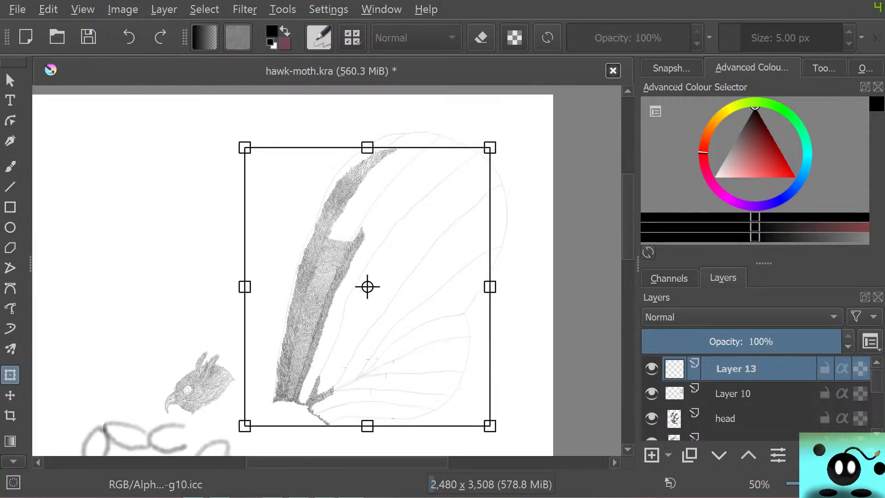
pyautogui.moveTo(367, 147); pyautogui.dragTo(367, 133)
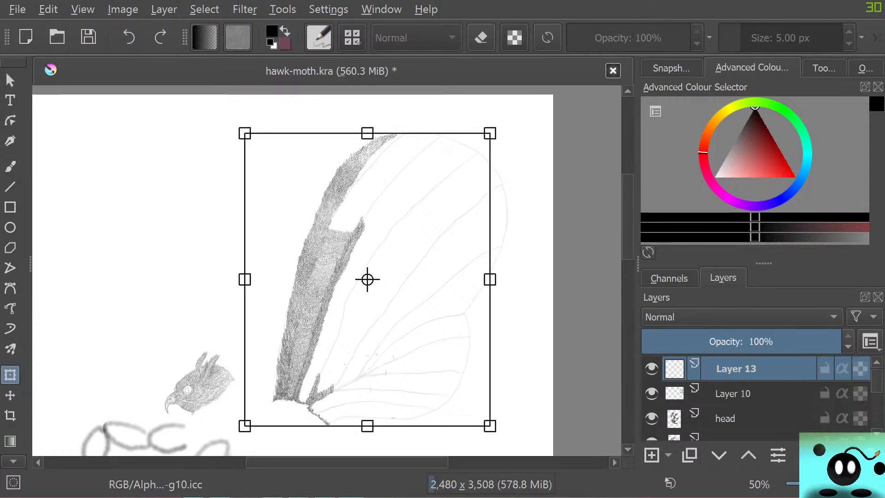
pyautogui.click(10, 166)
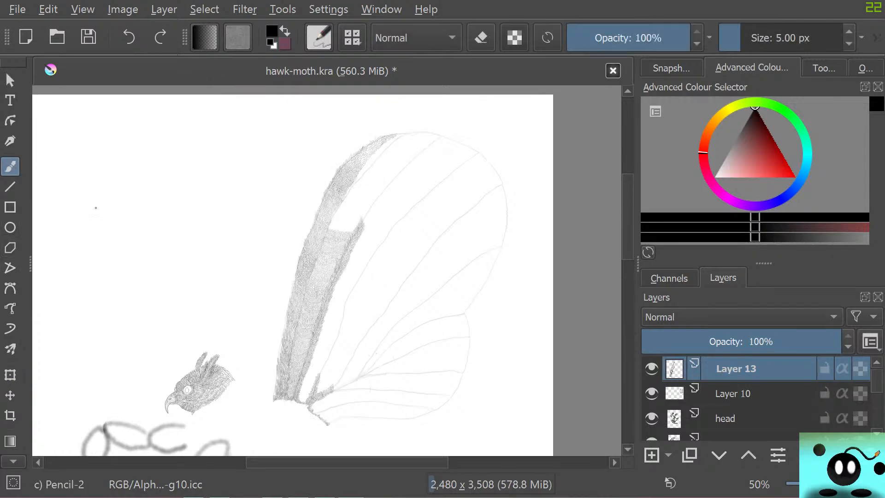
# Step: Inspect the rescaled feathers and undo the transforms made to the feather layer
pyautogui.scroll(5, 298, 271)
pyautogui.scroll(-5, 300, 295)
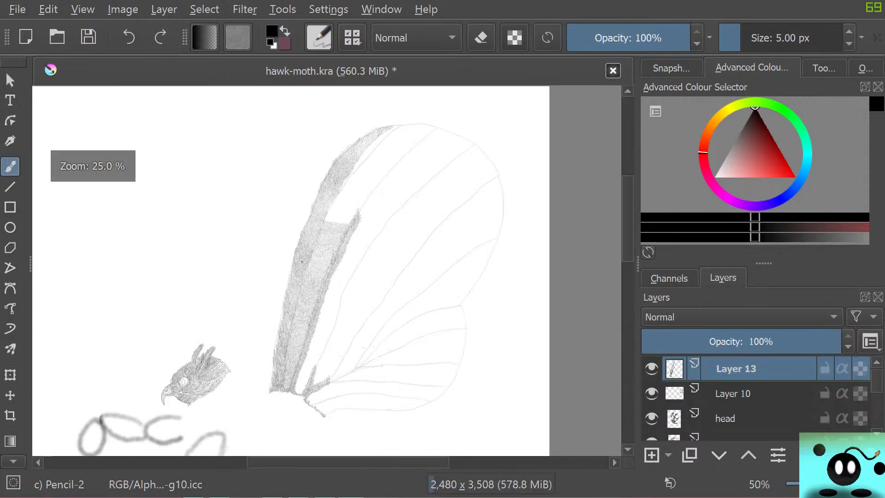
pyautogui.scroll(1, 302, 323)
pyautogui.scroll(5, 303, 323)
pyautogui.scroll(-10, 298, 300)
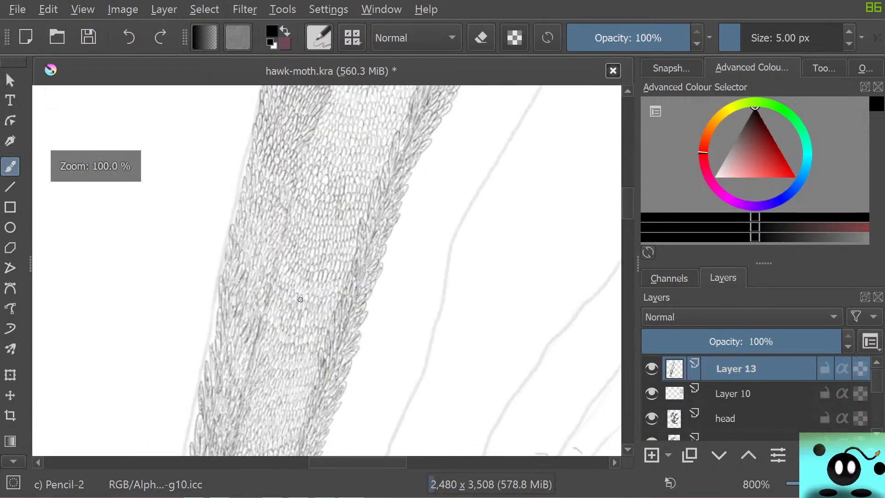
pyautogui.scroll(6, 300, 296)
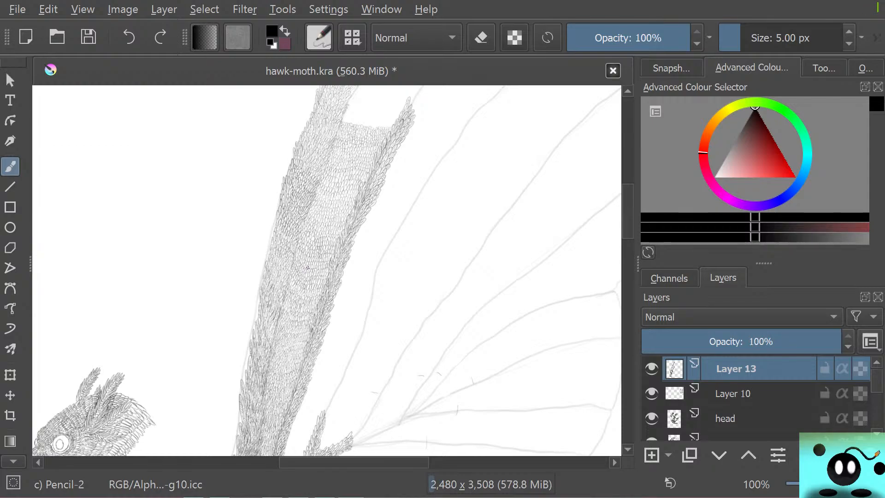
pyautogui.press('ctrl')
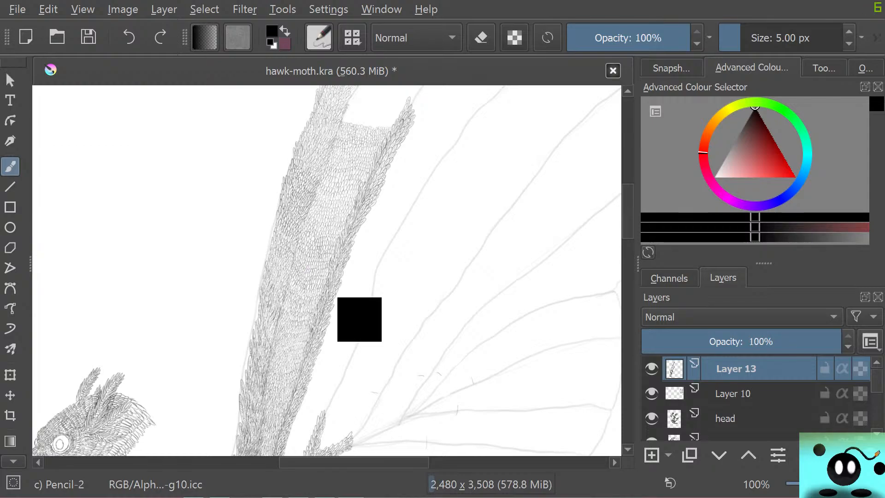
pyautogui.hotkey('ctrl', 's')
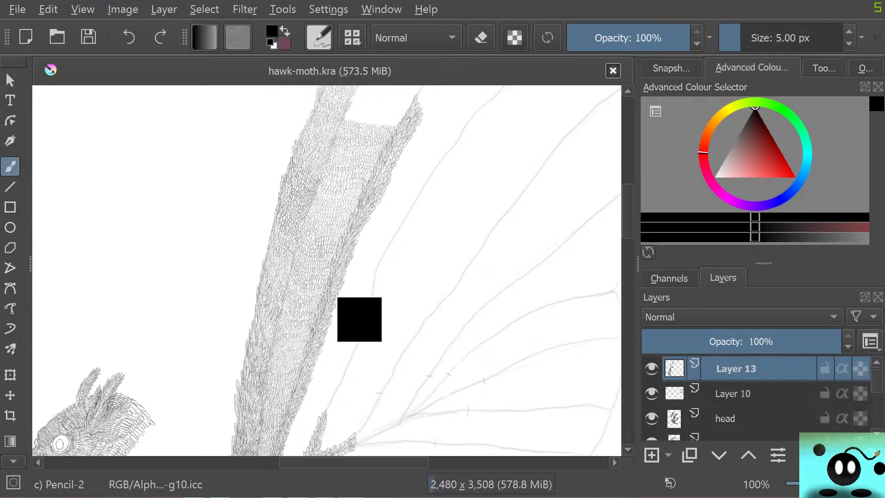
pyautogui.scroll(-5, 311, 246)
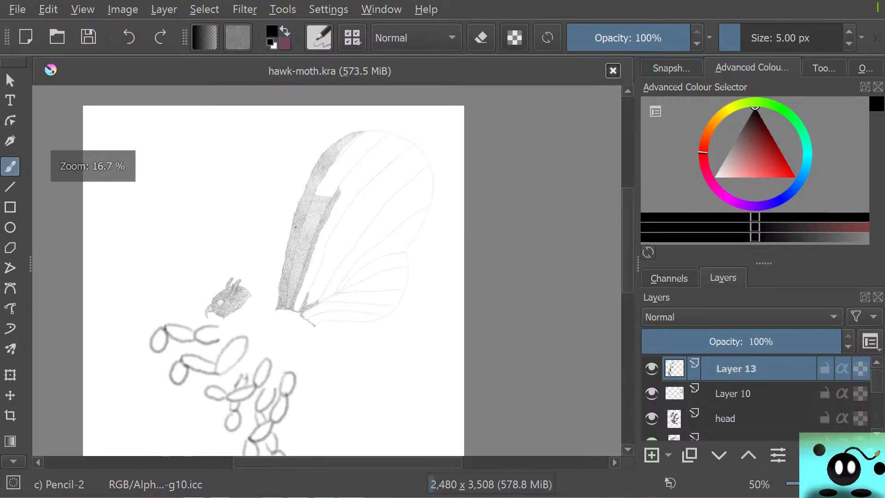
pyautogui.press('ctrl')
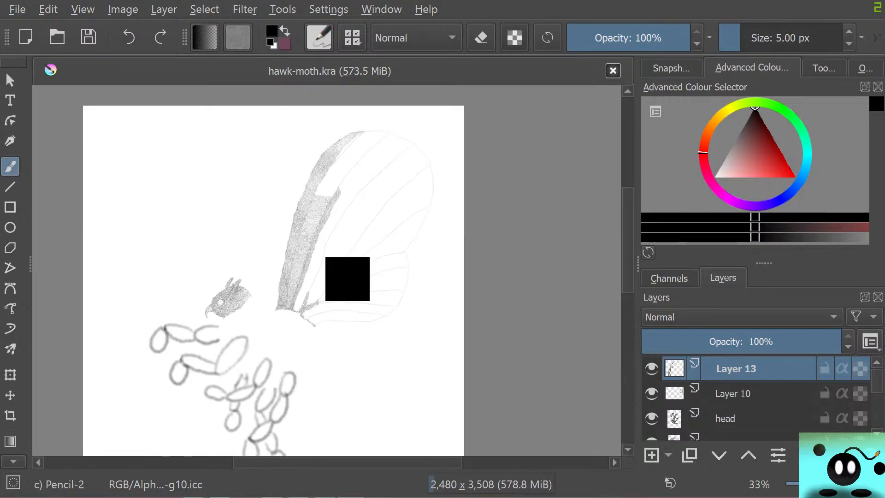
pyautogui.hotkey('ctrl', 'z')
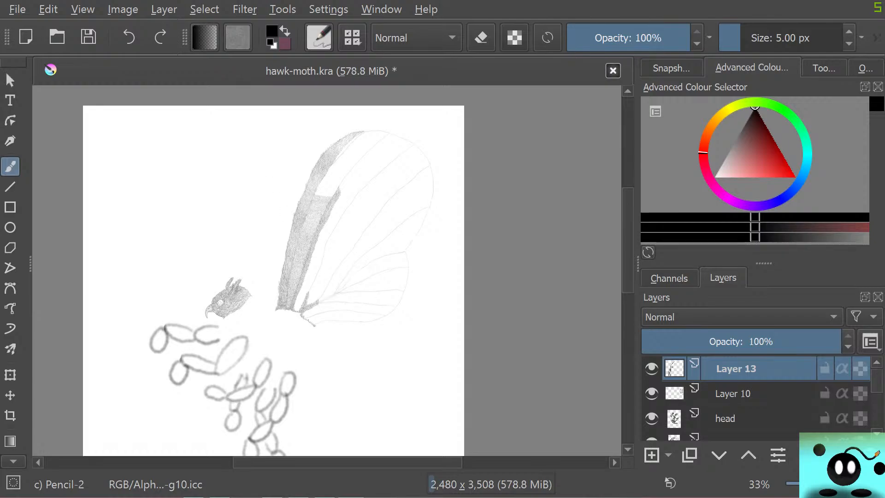
# Step: Examine the feathers along the wing's upper band for remaining open areas
pyautogui.scroll(8, 296, 228)
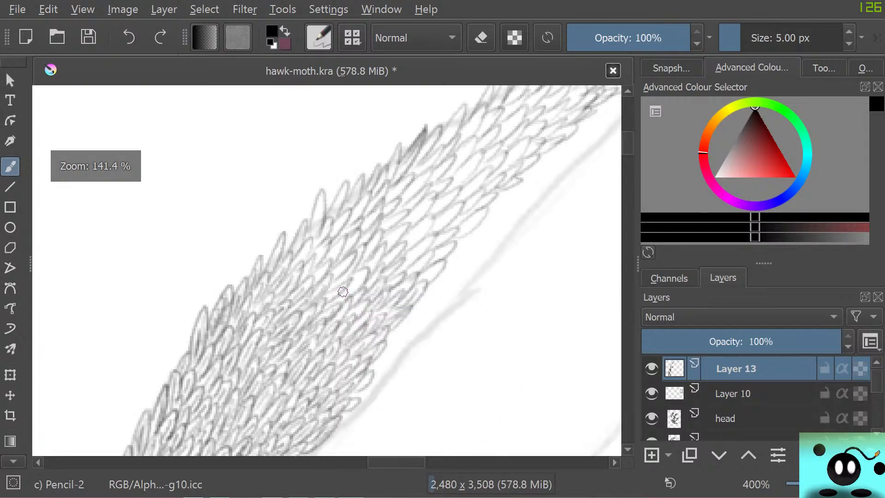
pyautogui.scroll(-4, 313, 327)
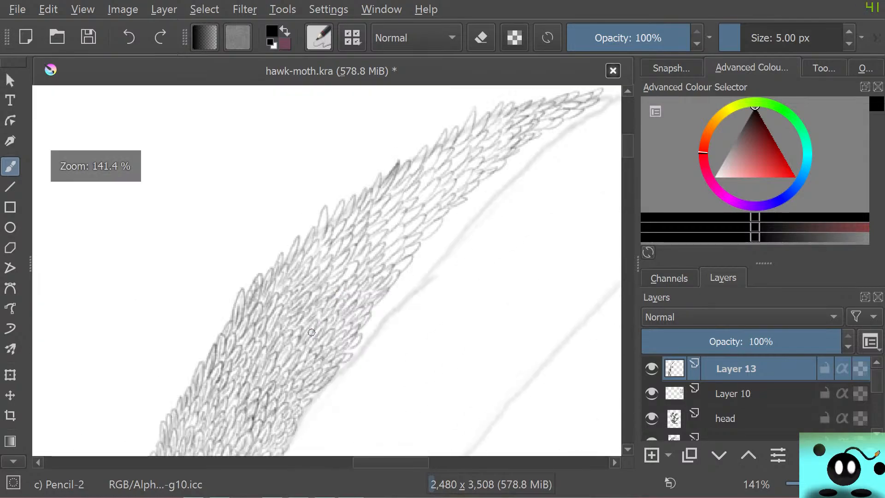
pyautogui.scroll(2, 376, 204)
pyautogui.scroll(-5, 376, 204)
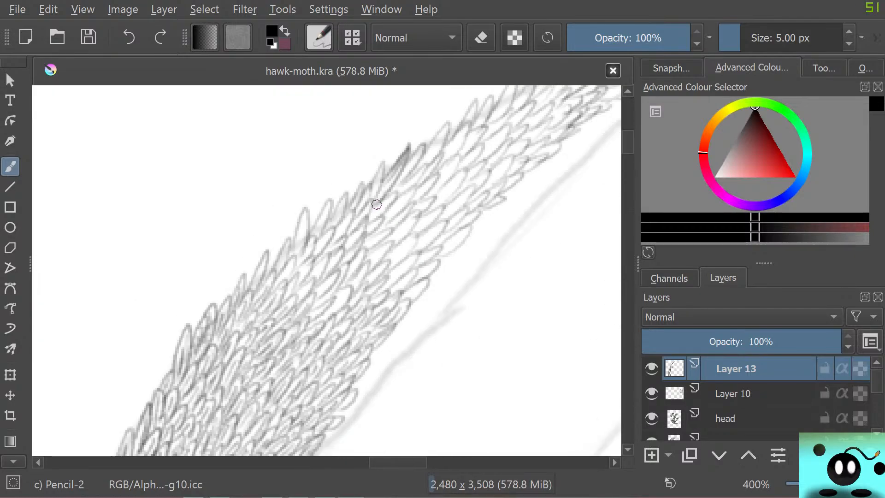
pyautogui.scroll(4, 376, 204)
pyautogui.scroll(-3, 378, 210)
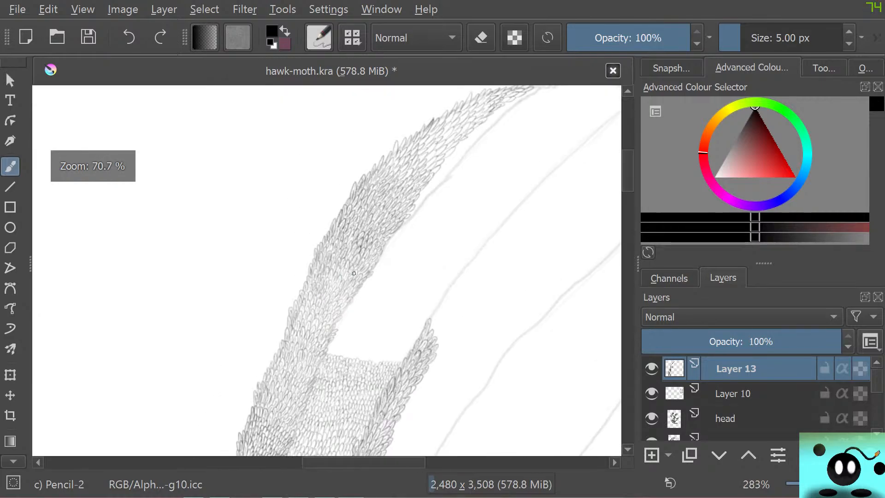
pyautogui.scroll(1, 380, 217)
pyautogui.scroll(1, 380, 217)
pyautogui.scroll(-4, 368, 240)
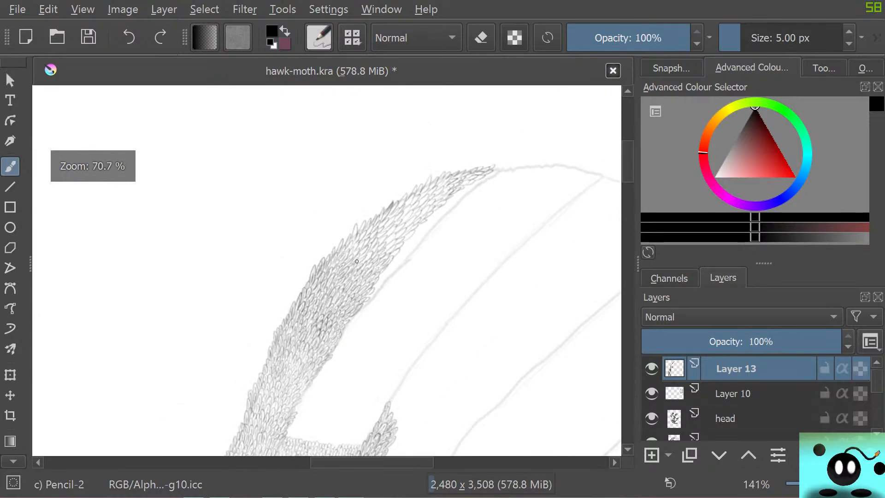
# Step: Pencil extra small feathers into the open gaps along the middle of the wing's upper band
pyautogui.scroll(7, 357, 265)
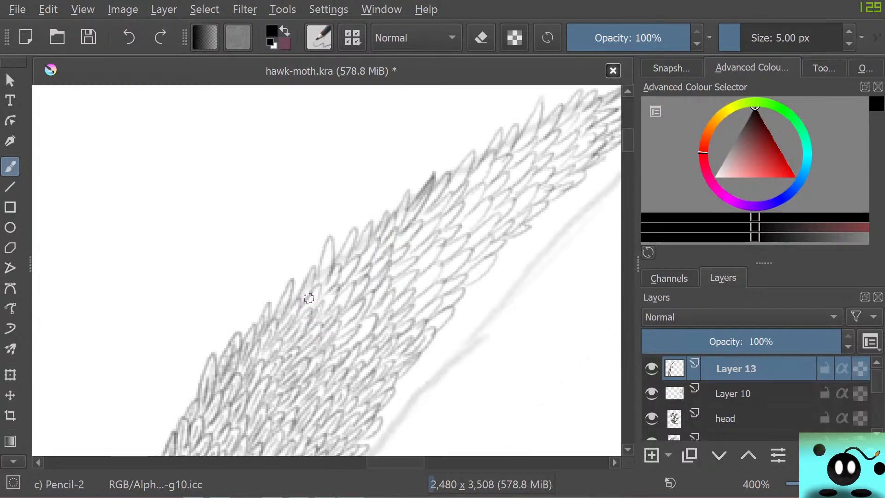
pyautogui.moveTo(297, 301); pyautogui.dragTo(328, 253)
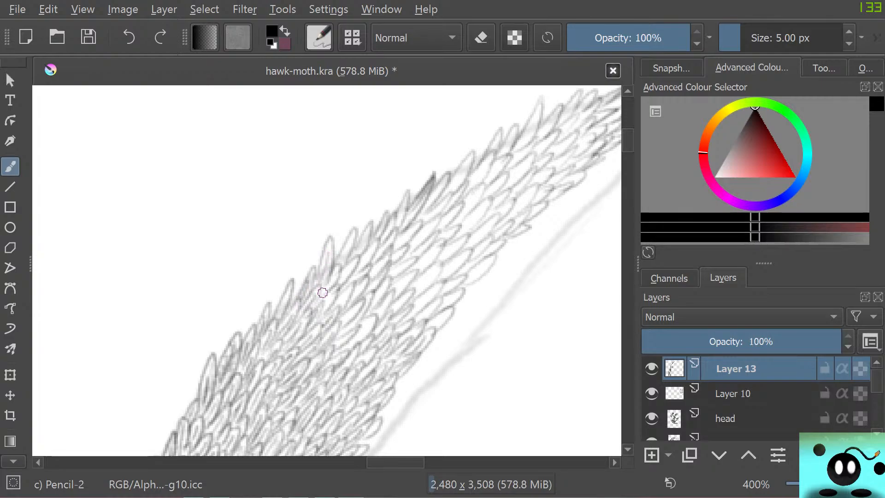
pyautogui.moveTo(324, 299); pyautogui.dragTo(330, 276)
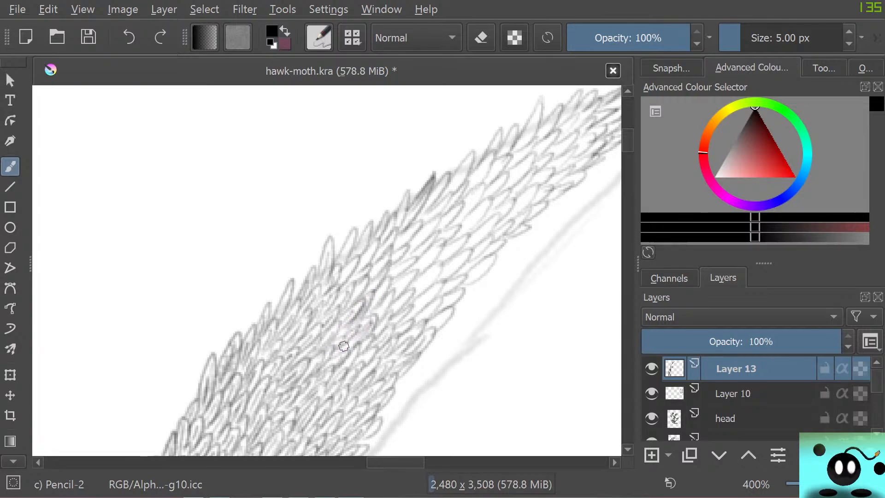
pyautogui.moveTo(377, 321)
pyautogui.mouseDown()
pyautogui.moveTo(370, 298)
pyautogui.moveTo(367, 308)
pyautogui.mouseUp()
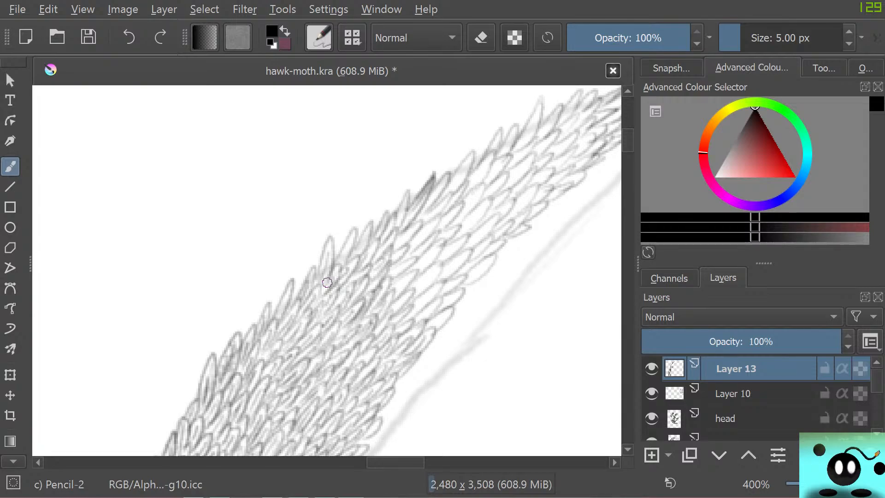
pyautogui.hotkey('ctrl', 'z')
pyautogui.hscroll(5, 401, 438)
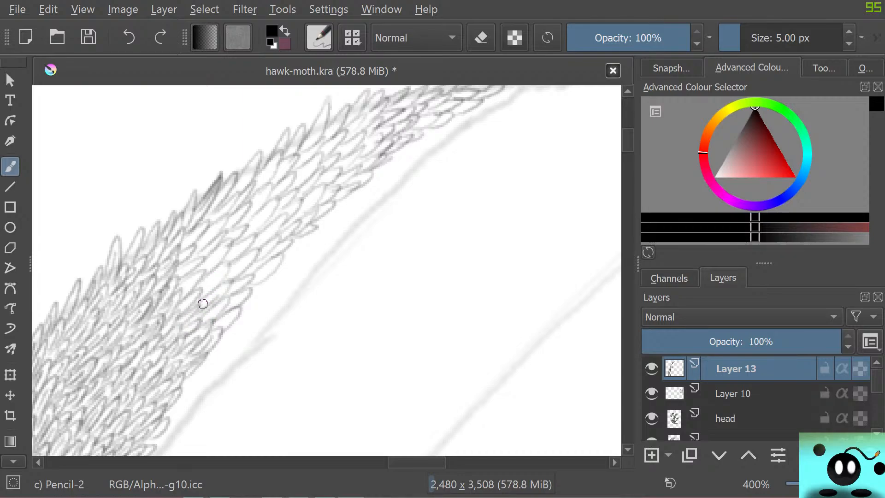
pyautogui.hotkey('ctrl', 'shift', 'z')
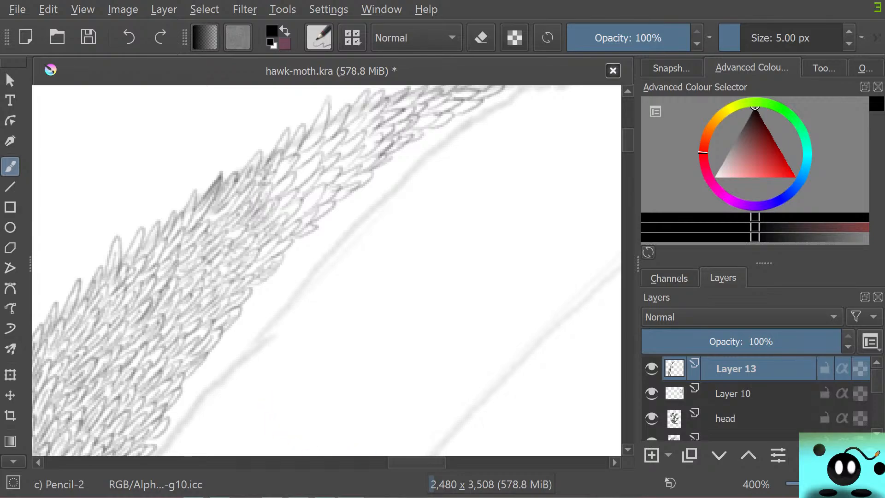
pyautogui.moveTo(278, 168)
pyautogui.mouseDown()
pyautogui.moveTo(202, 168)
pyautogui.moveTo(232, 167)
pyautogui.mouseUp()
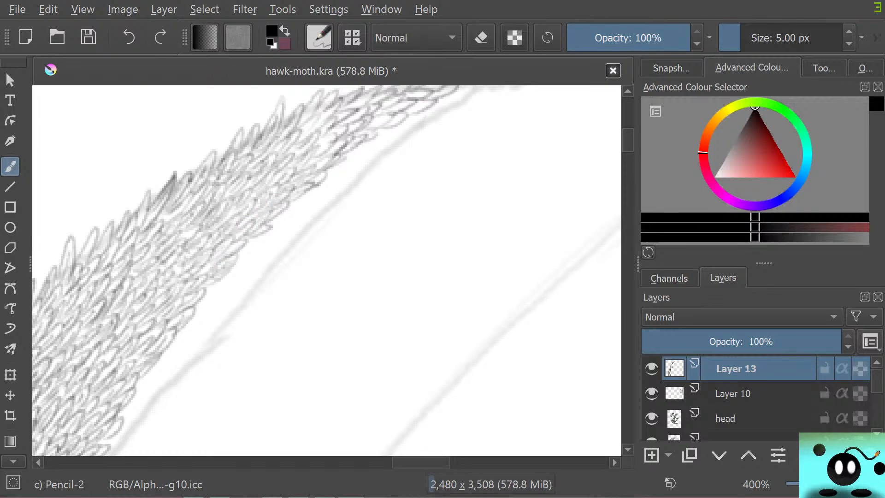
# Step: Fill the open gaps toward the pointed tip of the upper band with fine pencil feathers
pyautogui.hscroll(3, 327, 270)
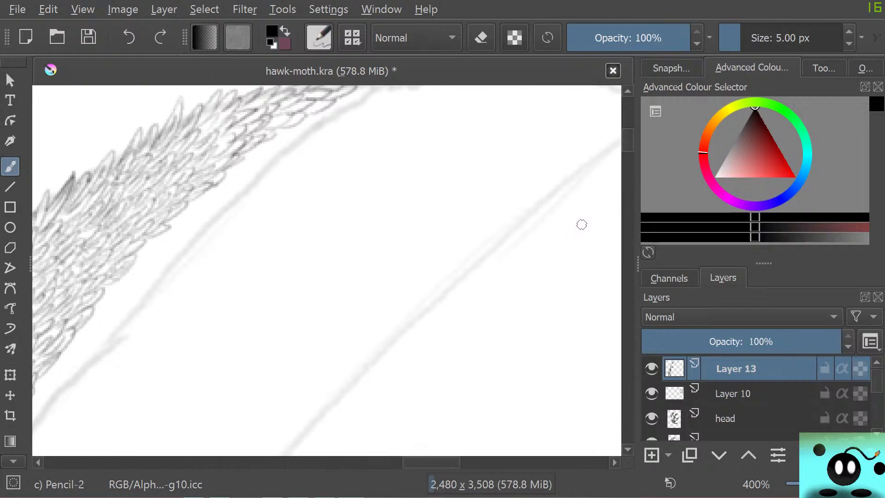
pyautogui.scroll(3, 582, 225)
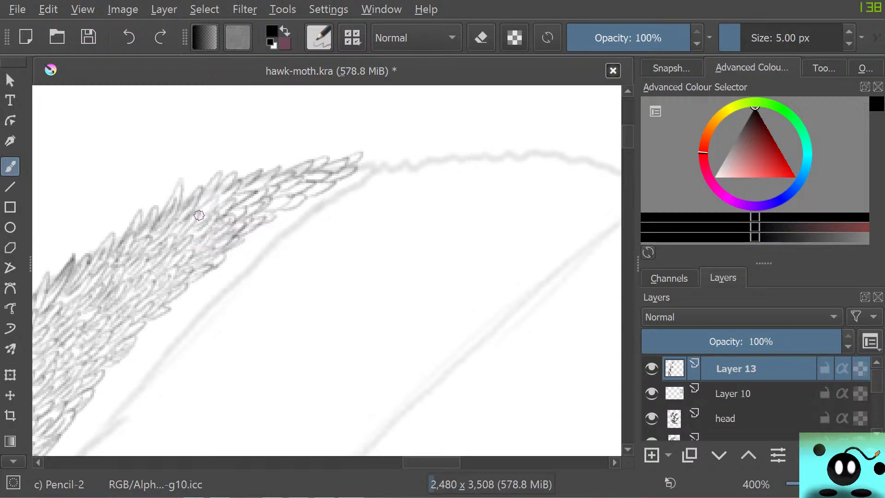
pyautogui.moveTo(202, 218)
pyautogui.mouseDown()
pyautogui.moveTo(210, 192)
pyautogui.moveTo(192, 215)
pyautogui.moveTo(210, 202)
pyautogui.moveTo(201, 203)
pyautogui.moveTo(208, 184)
pyautogui.moveTo(207, 197)
pyautogui.moveTo(229, 181)
pyautogui.moveTo(220, 200)
pyautogui.moveTo(225, 195)
pyautogui.moveTo(215, 180)
pyautogui.moveTo(201, 203)
pyautogui.moveTo(242, 197)
pyautogui.moveTo(273, 167)
pyautogui.moveTo(257, 185)
pyautogui.moveTo(275, 185)
pyautogui.moveTo(301, 166)
pyautogui.moveTo(298, 176)
pyautogui.mouseUp()
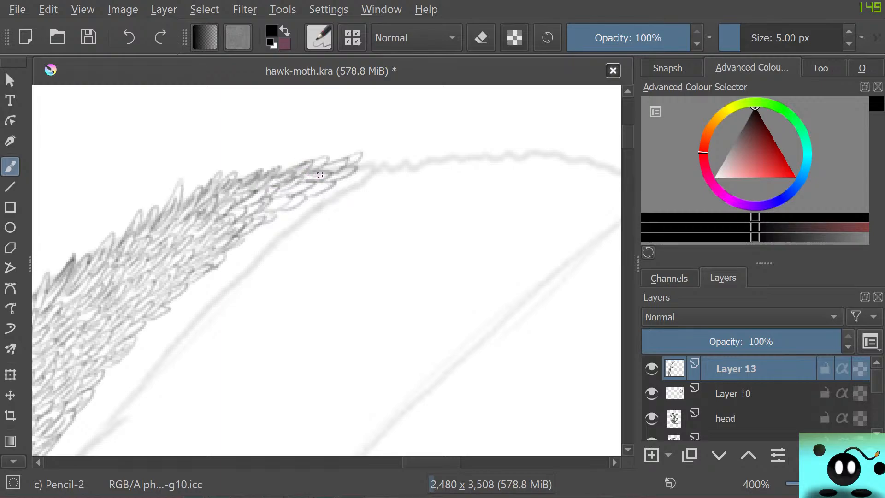
pyautogui.moveTo(357, 154); pyautogui.dragTo(349, 161)
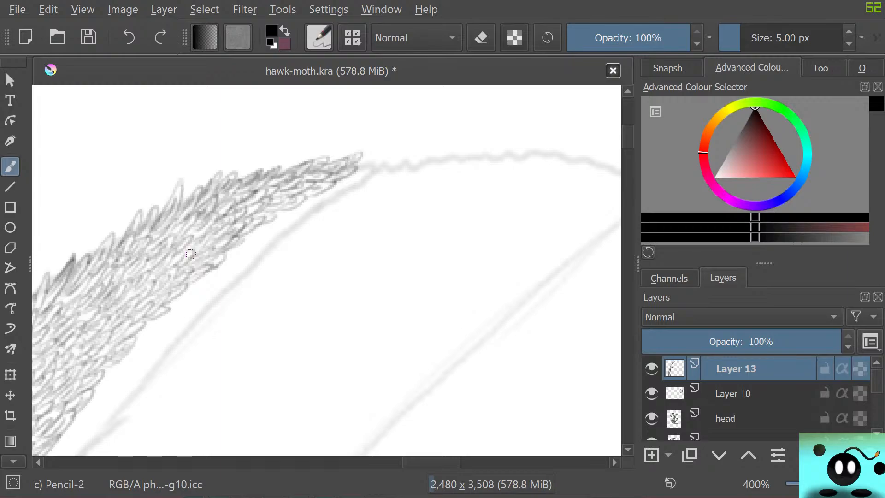
# Step: Save the drawing and extend the rows of small feathers upward between the two feathered bands
pyautogui.hscroll(-2, 388, 445)
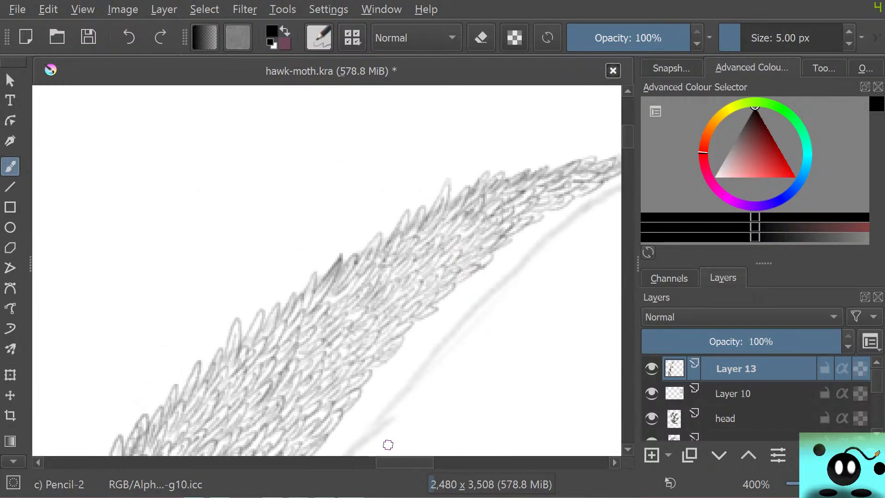
pyautogui.scroll(-4, 388, 444)
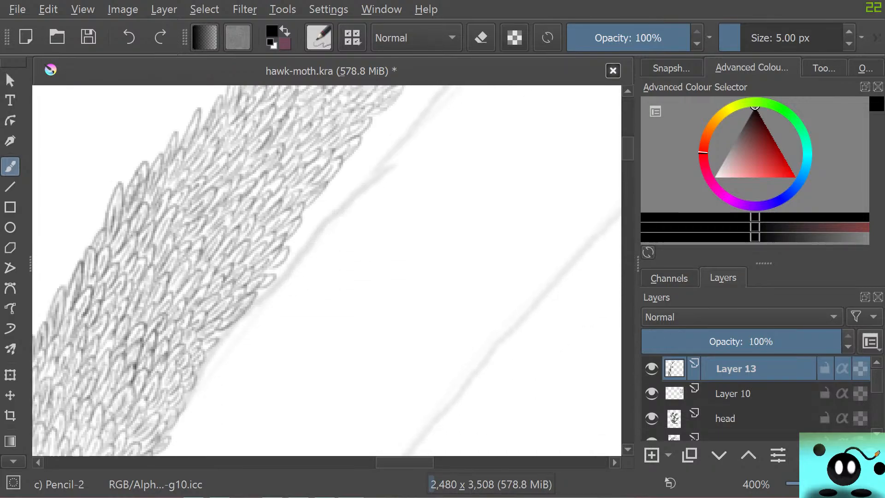
pyautogui.scroll(-3, 326, 270)
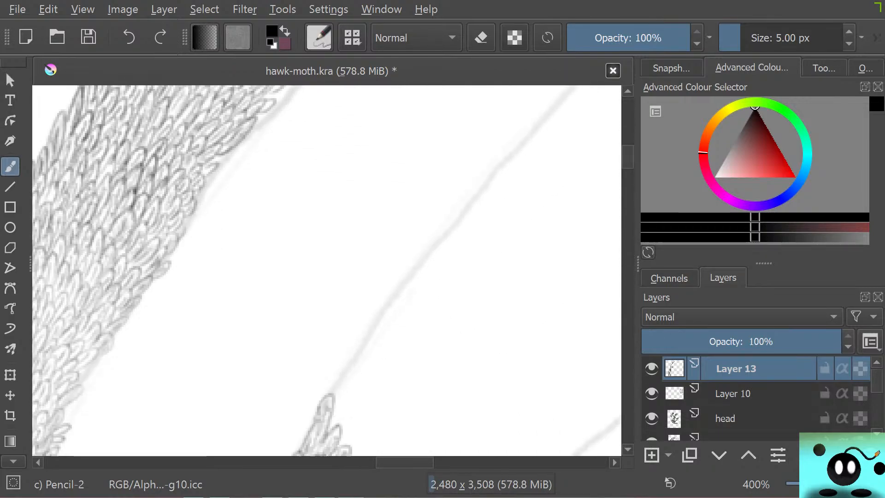
pyautogui.hscroll(-2, 326, 271)
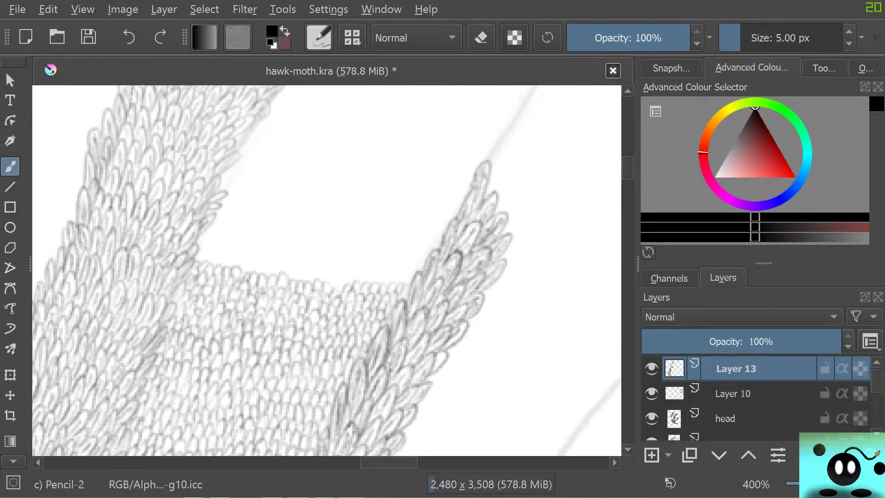
pyautogui.click(88, 37)
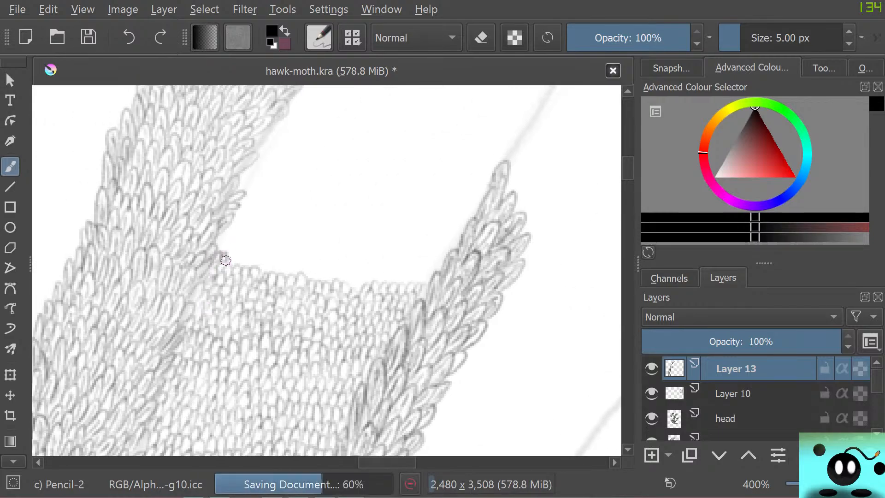
pyautogui.moveTo(225, 260)
pyautogui.mouseDown()
pyautogui.moveTo(246, 256)
pyautogui.moveTo(253, 271)
pyautogui.moveTo(265, 258)
pyautogui.moveTo(271, 276)
pyautogui.moveTo(279, 265)
pyautogui.moveTo(292, 273)
pyautogui.moveTo(309, 264)
pyautogui.moveTo(301, 276)
pyautogui.moveTo(322, 282)
pyautogui.moveTo(336, 268)
pyautogui.moveTo(340, 284)
pyautogui.moveTo(351, 271)
pyautogui.moveTo(348, 288)
pyautogui.moveTo(358, 276)
pyautogui.moveTo(361, 288)
pyautogui.moveTo(377, 259)
pyautogui.moveTo(366, 281)
pyautogui.moveTo(409, 274)
pyautogui.moveTo(406, 284)
pyautogui.moveTo(415, 284)
pyautogui.moveTo(432, 274)
pyautogui.moveTo(393, 262)
pyautogui.moveTo(364, 275)
pyautogui.moveTo(349, 271)
pyautogui.moveTo(351, 260)
pyautogui.moveTo(330, 268)
pyautogui.moveTo(217, 250)
pyautogui.moveTo(222, 233)
pyautogui.moveTo(318, 251)
pyautogui.moveTo(333, 241)
pyautogui.moveTo(378, 261)
pyautogui.moveTo(403, 252)
pyautogui.moveTo(439, 263)
pyautogui.moveTo(446, 249)
pyautogui.moveTo(357, 251)
pyautogui.moveTo(353, 241)
pyautogui.moveTo(275, 233)
pyautogui.moveTo(263, 222)
pyautogui.moveTo(239, 227)
pyautogui.moveTo(253, 212)
pyautogui.moveTo(361, 227)
pyautogui.moveTo(373, 238)
pyautogui.moveTo(387, 231)
pyautogui.moveTo(458, 238)
pyautogui.mouseUp()
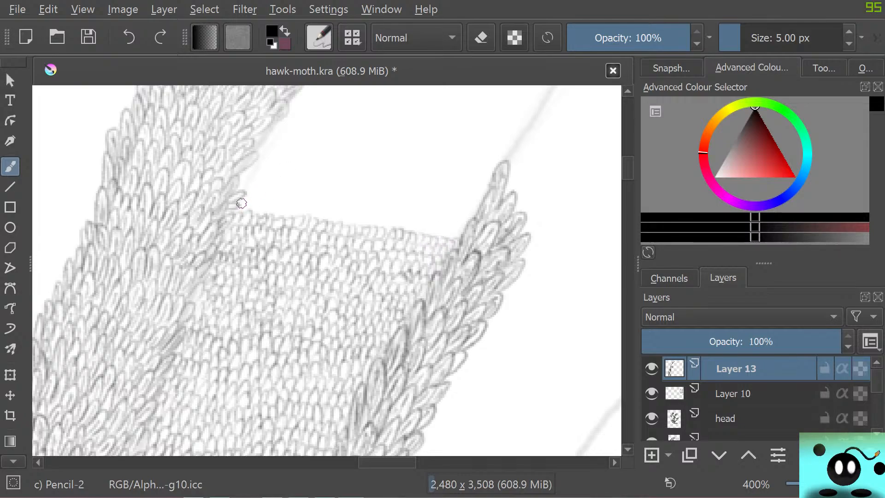
# Step: Try adding rows of shorter, rounder feathers between the bands, up to the tip of the shorter band
pyautogui.moveTo(248, 201)
pyautogui.mouseDown()
pyautogui.moveTo(282, 203)
pyautogui.moveTo(324, 215)
pyautogui.moveTo(324, 197)
pyautogui.moveTo(348, 226)
pyautogui.moveTo(377, 217)
pyautogui.moveTo(459, 234)
pyautogui.moveTo(436, 221)
pyautogui.moveTo(429, 227)
pyautogui.moveTo(423, 216)
pyautogui.moveTo(414, 223)
pyautogui.moveTo(405, 209)
pyautogui.moveTo(400, 219)
pyautogui.moveTo(391, 206)
pyautogui.moveTo(353, 214)
pyautogui.moveTo(338, 196)
pyautogui.moveTo(327, 211)
pyautogui.moveTo(319, 200)
pyautogui.moveTo(272, 200)
pyautogui.moveTo(276, 194)
pyautogui.moveTo(260, 204)
pyautogui.moveTo(239, 178)
pyautogui.moveTo(283, 188)
pyautogui.mouseUp()
pyautogui.moveTo(294, 199)
pyautogui.mouseDown()
pyautogui.moveTo(341, 193)
pyautogui.moveTo(353, 207)
pyautogui.moveTo(374, 202)
pyautogui.moveTo(361, 203)
pyautogui.moveTo(363, 215)
pyautogui.moveTo(347, 202)
pyautogui.moveTo(412, 203)
pyautogui.moveTo(387, 200)
pyautogui.moveTo(404, 199)
pyautogui.moveTo(413, 212)
pyautogui.moveTo(458, 212)
pyautogui.mouseUp()
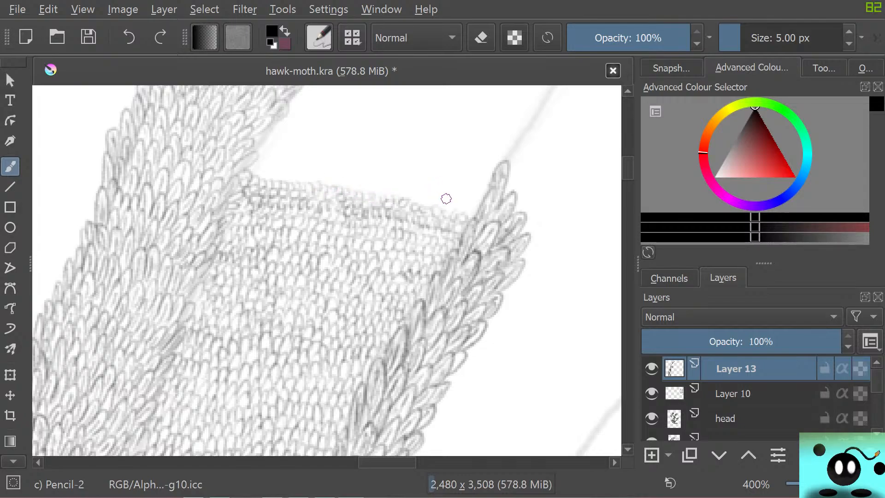
pyautogui.moveTo(472, 213)
pyautogui.mouseDown()
pyautogui.moveTo(389, 185)
pyautogui.moveTo(386, 191)
pyautogui.moveTo(387, 184)
pyautogui.mouseUp()
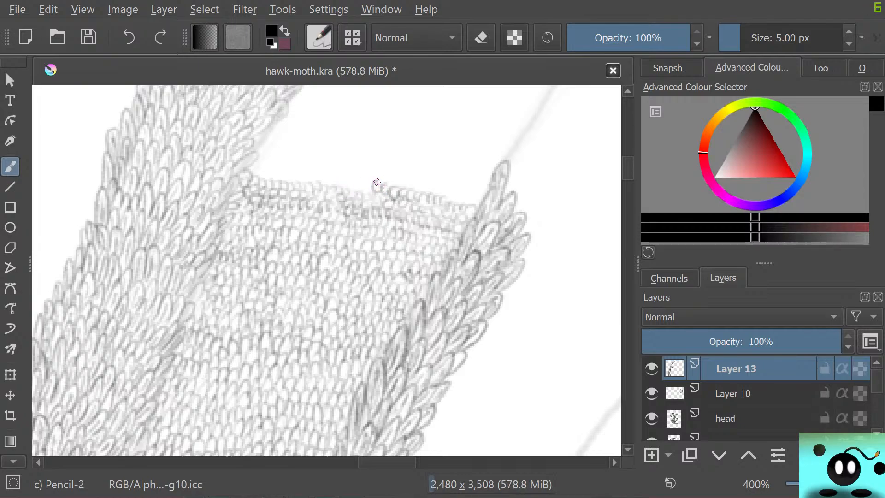
pyautogui.moveTo(361, 181)
pyautogui.mouseDown()
pyautogui.moveTo(334, 183)
pyautogui.moveTo(296, 163)
pyautogui.moveTo(318, 174)
pyautogui.moveTo(279, 168)
pyautogui.moveTo(280, 179)
pyautogui.moveTo(258, 163)
pyautogui.moveTo(242, 173)
pyautogui.moveTo(257, 159)
pyautogui.moveTo(262, 167)
pyautogui.moveTo(278, 159)
pyautogui.moveTo(334, 173)
pyautogui.moveTo(352, 166)
pyautogui.moveTo(357, 178)
pyautogui.moveTo(359, 162)
pyautogui.moveTo(392, 185)
pyautogui.moveTo(407, 179)
pyautogui.moveTo(457, 202)
pyautogui.moveTo(454, 190)
pyautogui.moveTo(469, 196)
pyautogui.moveTo(464, 204)
pyautogui.moveTo(480, 200)
pyautogui.moveTo(483, 186)
pyautogui.moveTo(457, 186)
pyautogui.moveTo(460, 192)
pyautogui.moveTo(365, 162)
pyautogui.moveTo(272, 159)
pyautogui.moveTo(252, 138)
pyautogui.moveTo(236, 168)
pyautogui.mouseUp()
pyautogui.scroll(5, 259, 163)
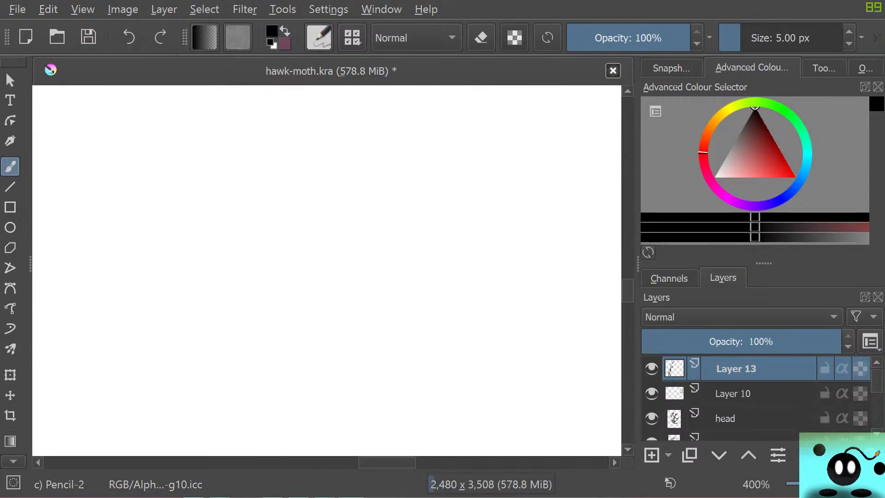
pyautogui.scroll(-5, 612, 161)
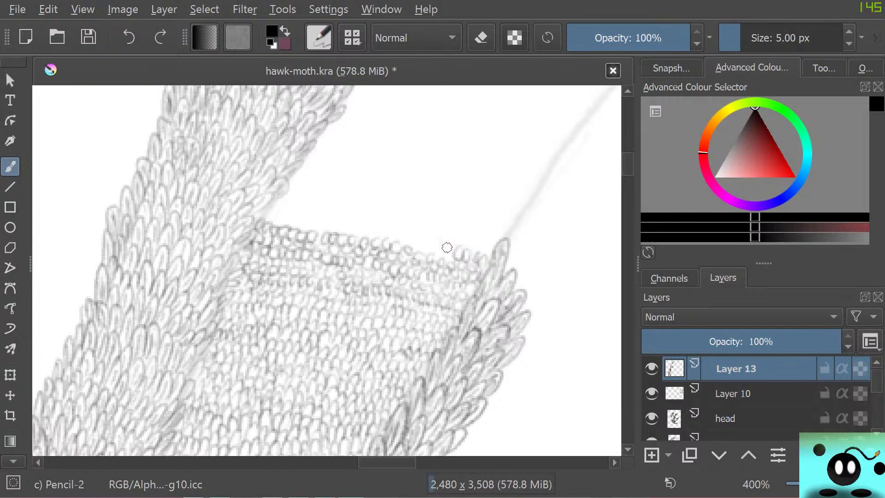
pyautogui.moveTo(431, 245)
pyautogui.mouseDown()
pyautogui.moveTo(356, 219)
pyautogui.moveTo(389, 234)
pyautogui.moveTo(361, 220)
pyautogui.moveTo(348, 237)
pyautogui.moveTo(295, 230)
pyautogui.mouseUp()
pyautogui.moveTo(300, 211)
pyautogui.mouseDown()
pyautogui.moveTo(271, 223)
pyautogui.moveTo(282, 198)
pyautogui.moveTo(291, 211)
pyautogui.moveTo(305, 204)
pyautogui.moveTo(320, 216)
pyautogui.moveTo(332, 212)
pyautogui.moveTo(330, 222)
pyautogui.moveTo(357, 213)
pyautogui.moveTo(377, 228)
pyautogui.moveTo(389, 221)
pyautogui.moveTo(381, 207)
pyautogui.moveTo(398, 228)
pyautogui.moveTo(389, 228)
pyautogui.moveTo(404, 234)
pyautogui.moveTo(490, 249)
pyautogui.moveTo(491, 234)
pyautogui.moveTo(472, 234)
pyautogui.moveTo(476, 240)
pyautogui.moveTo(438, 222)
pyautogui.mouseUp()
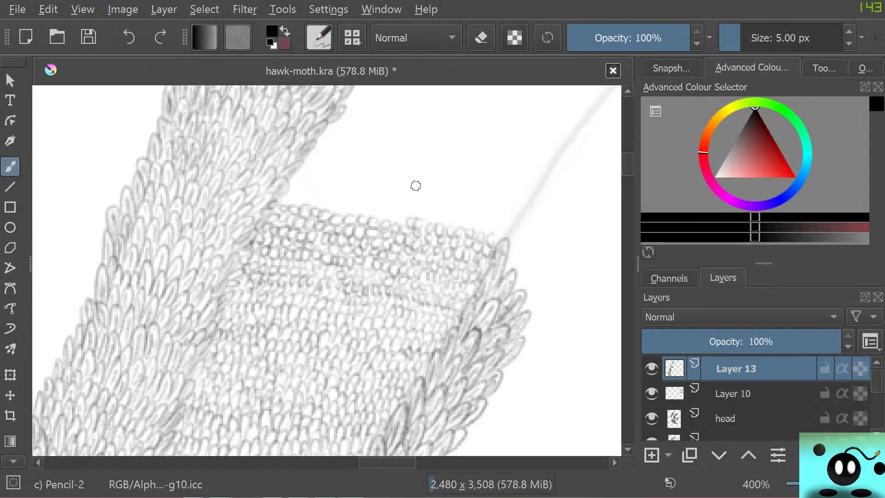
pyautogui.moveTo(381, 206)
pyautogui.mouseDown()
pyautogui.moveTo(342, 201)
pyautogui.moveTo(343, 211)
pyautogui.moveTo(289, 204)
pyautogui.mouseUp()
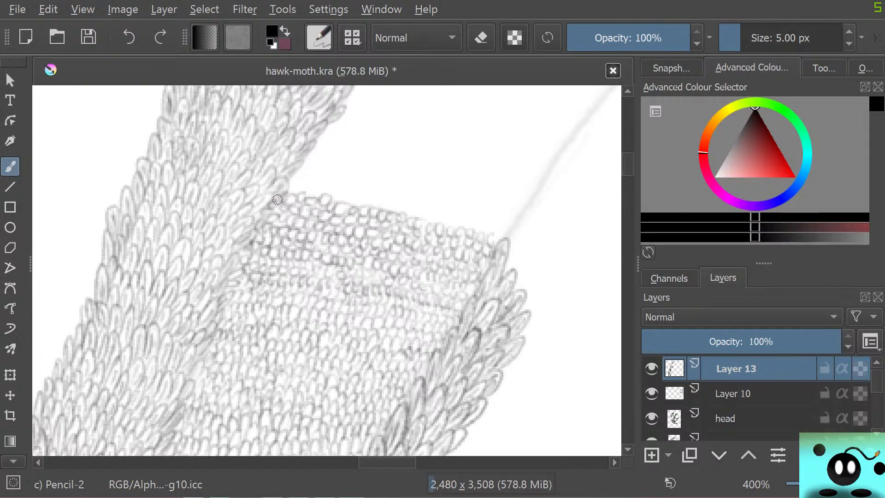
# Step: Erase the newest rows of short, round feathers between the two bands with the circle eraser
pyautogui.press('/')
pyautogui.moveTo(430, 217)
pyautogui.mouseDown()
pyautogui.moveTo(447, 242)
pyautogui.moveTo(459, 245)
pyautogui.moveTo(477, 223)
pyautogui.moveTo(461, 263)
pyautogui.moveTo(463, 256)
pyautogui.moveTo(442, 264)
pyautogui.moveTo(397, 217)
pyautogui.moveTo(355, 237)
pyautogui.moveTo(363, 217)
pyautogui.moveTo(352, 205)
pyautogui.moveTo(307, 233)
pyautogui.moveTo(314, 211)
pyautogui.moveTo(296, 235)
pyautogui.moveTo(311, 231)
pyautogui.moveTo(371, 253)
pyautogui.moveTo(425, 253)
pyautogui.moveTo(419, 258)
pyautogui.moveTo(451, 268)
pyautogui.moveTo(382, 247)
pyautogui.moveTo(261, 243)
pyautogui.moveTo(279, 275)
pyautogui.moveTo(411, 283)
pyautogui.moveTo(458, 302)
pyautogui.moveTo(451, 300)
pyautogui.moveTo(466, 283)
pyautogui.mouseUp()
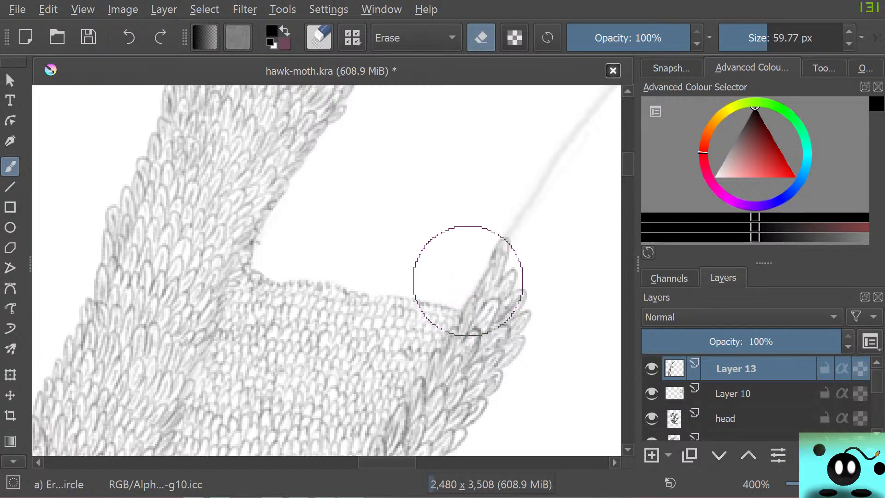
pyautogui.moveTo(262, 270); pyautogui.dragTo(263, 270)
pyautogui.click(253, 268)
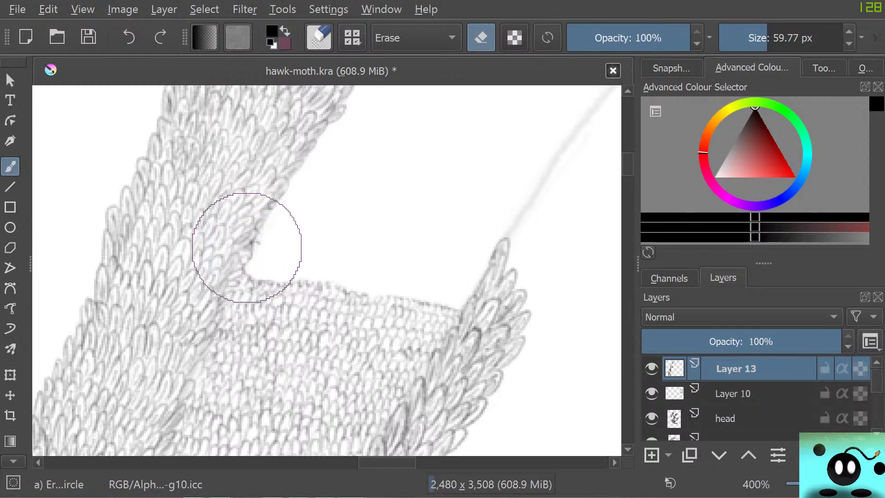
# Step: Redraw the erased area with the pencil as rows of longer overlapping feathers, up to the shorter band's tip
pyautogui.press('/')
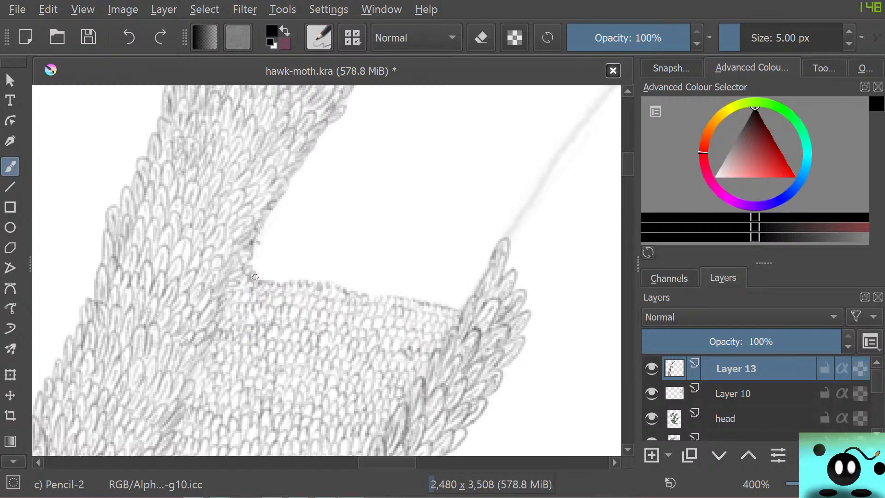
pyautogui.moveTo(276, 280)
pyautogui.mouseDown()
pyautogui.moveTo(308, 285)
pyautogui.moveTo(341, 263)
pyautogui.moveTo(324, 279)
pyautogui.moveTo(341, 272)
pyautogui.moveTo(342, 290)
pyautogui.moveTo(356, 279)
pyautogui.moveTo(352, 291)
pyautogui.moveTo(371, 299)
pyautogui.moveTo(392, 285)
pyautogui.moveTo(399, 296)
pyautogui.moveTo(402, 288)
pyautogui.moveTo(403, 296)
pyautogui.moveTo(462, 298)
pyautogui.mouseUp()
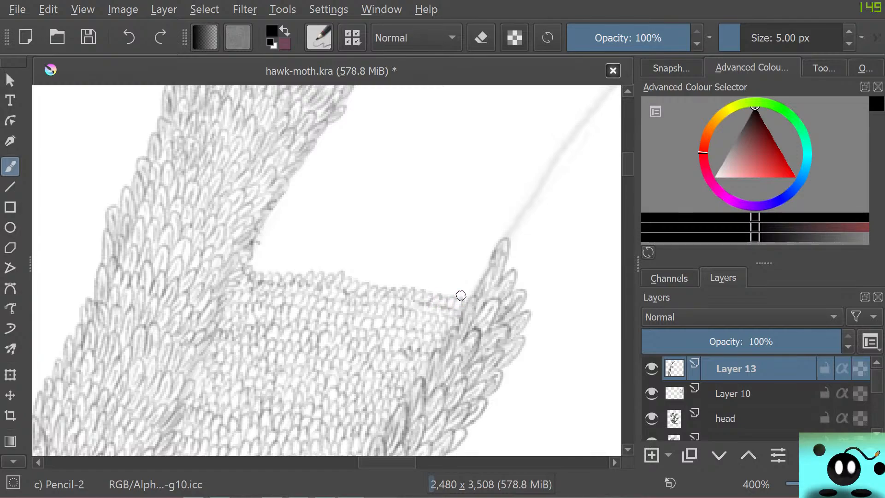
pyautogui.moveTo(259, 253)
pyautogui.mouseDown()
pyautogui.moveTo(329, 275)
pyautogui.moveTo(358, 263)
pyautogui.moveTo(343, 278)
pyautogui.moveTo(364, 272)
pyautogui.moveTo(367, 282)
pyautogui.moveTo(379, 278)
pyautogui.moveTo(378, 290)
pyautogui.moveTo(383, 280)
pyautogui.moveTo(409, 290)
pyautogui.moveTo(410, 280)
pyautogui.moveTo(416, 289)
pyautogui.moveTo(434, 282)
pyautogui.moveTo(442, 294)
pyautogui.moveTo(450, 284)
pyautogui.moveTo(455, 299)
pyautogui.moveTo(471, 297)
pyautogui.moveTo(476, 284)
pyautogui.moveTo(464, 294)
pyautogui.moveTo(463, 280)
pyautogui.moveTo(451, 289)
pyautogui.moveTo(448, 277)
pyautogui.moveTo(435, 284)
pyautogui.moveTo(416, 269)
pyautogui.moveTo(404, 280)
pyautogui.moveTo(396, 265)
pyautogui.moveTo(390, 274)
pyautogui.moveTo(374, 266)
pyautogui.moveTo(376, 278)
pyautogui.moveTo(375, 262)
pyautogui.moveTo(347, 266)
pyautogui.moveTo(350, 255)
pyautogui.moveTo(290, 261)
pyautogui.moveTo(257, 253)
pyautogui.moveTo(261, 239)
pyautogui.moveTo(288, 237)
pyautogui.moveTo(471, 275)
pyautogui.moveTo(473, 264)
pyautogui.moveTo(454, 252)
pyautogui.moveTo(395, 255)
pyautogui.moveTo(389, 242)
pyautogui.moveTo(266, 215)
pyautogui.mouseUp()
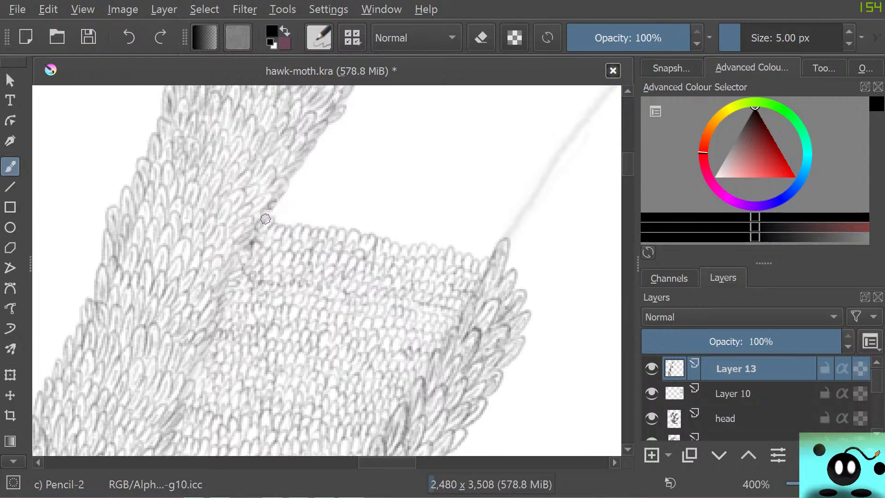
pyautogui.moveTo(280, 223)
pyautogui.mouseDown()
pyautogui.moveTo(349, 227)
pyautogui.moveTo(331, 224)
pyautogui.moveTo(333, 213)
pyautogui.moveTo(334, 231)
pyautogui.moveTo(352, 224)
pyautogui.moveTo(383, 240)
pyautogui.moveTo(397, 225)
pyautogui.moveTo(395, 243)
pyautogui.moveTo(409, 249)
pyautogui.moveTo(421, 236)
pyautogui.moveTo(427, 249)
pyautogui.moveTo(436, 238)
pyautogui.moveTo(445, 251)
pyautogui.moveTo(446, 242)
pyautogui.moveTo(476, 237)
pyautogui.moveTo(452, 250)
pyautogui.moveTo(462, 258)
pyautogui.moveTo(464, 244)
pyautogui.moveTo(475, 261)
pyautogui.moveTo(492, 254)
pyautogui.moveTo(493, 240)
pyautogui.moveTo(480, 252)
pyautogui.moveTo(465, 235)
pyautogui.moveTo(442, 243)
pyautogui.moveTo(447, 232)
pyautogui.moveTo(437, 242)
pyautogui.moveTo(430, 233)
pyautogui.moveTo(412, 238)
pyautogui.moveTo(407, 225)
pyautogui.moveTo(381, 228)
pyautogui.moveTo(382, 212)
pyautogui.moveTo(381, 221)
pyautogui.moveTo(348, 213)
pyautogui.moveTo(357, 209)
pyautogui.moveTo(325, 218)
pyautogui.moveTo(305, 203)
pyautogui.moveTo(288, 213)
pyautogui.moveTo(277, 194)
pyautogui.moveTo(288, 189)
pyautogui.moveTo(262, 215)
pyautogui.mouseUp()
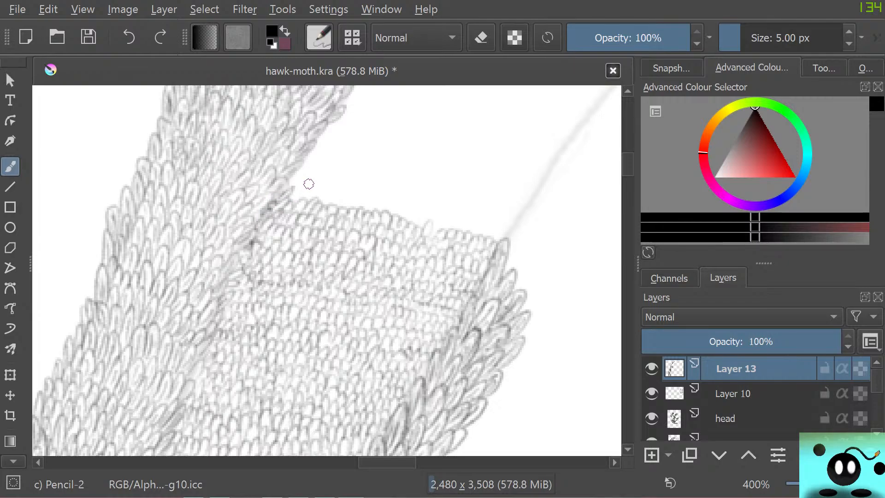
pyautogui.moveTo(295, 186)
pyautogui.mouseDown()
pyautogui.moveTo(322, 192)
pyautogui.moveTo(321, 202)
pyautogui.moveTo(362, 208)
pyautogui.moveTo(372, 200)
pyautogui.moveTo(416, 222)
pyautogui.moveTo(435, 227)
pyautogui.mouseUp()
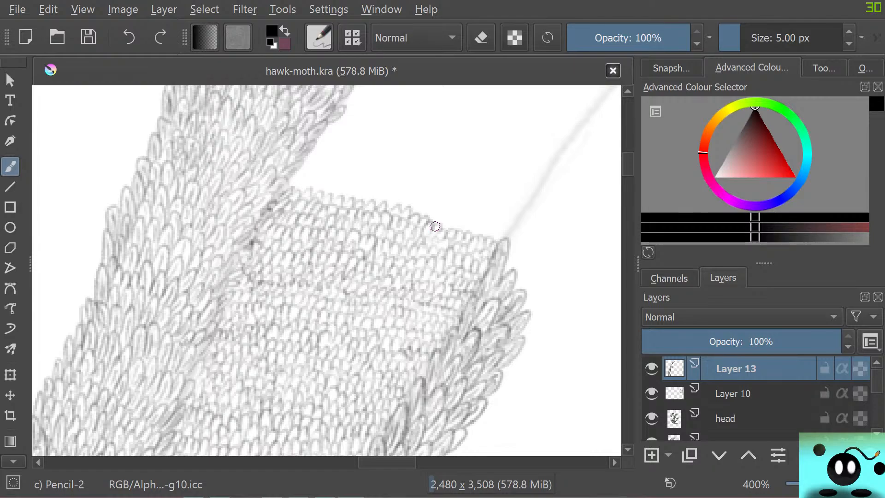
# Step: Zoom in on the joint between the long band and the small feather rows, and switch to the Eraser Soft preset
pyautogui.scroll(-6, 483, 112)
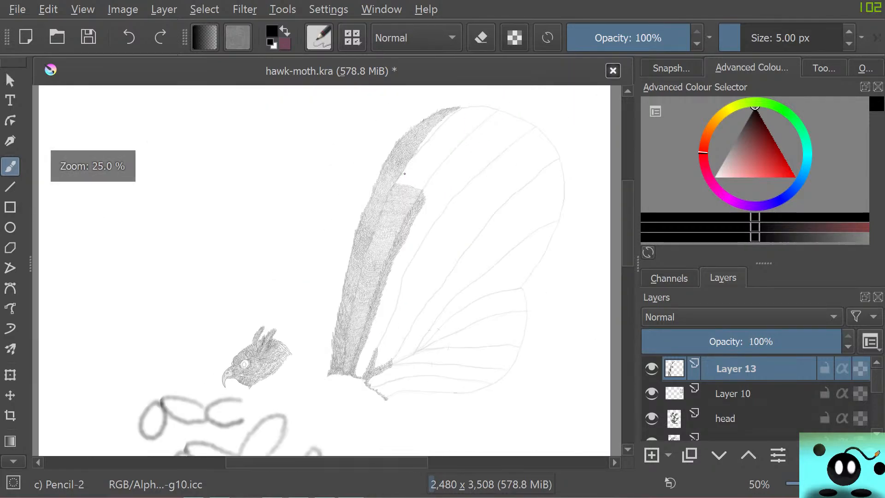
pyautogui.scroll(1, 404, 170)
pyautogui.scroll(6, 373, 236)
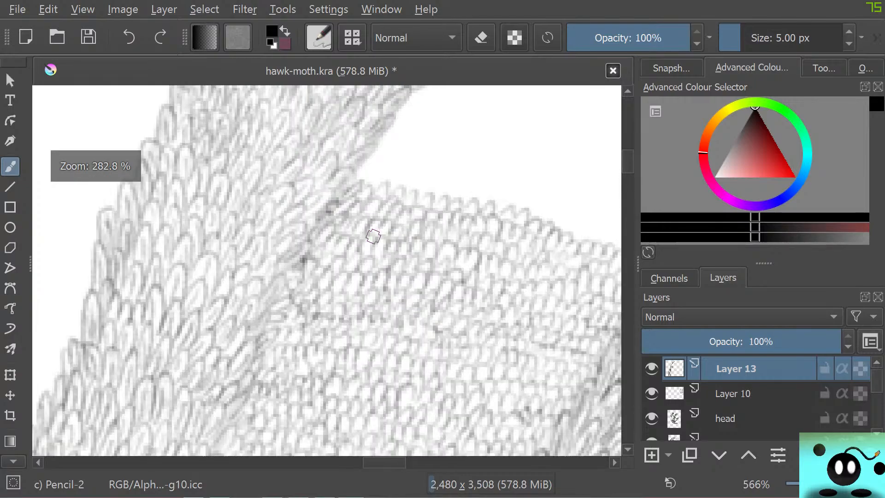
pyautogui.press('/')
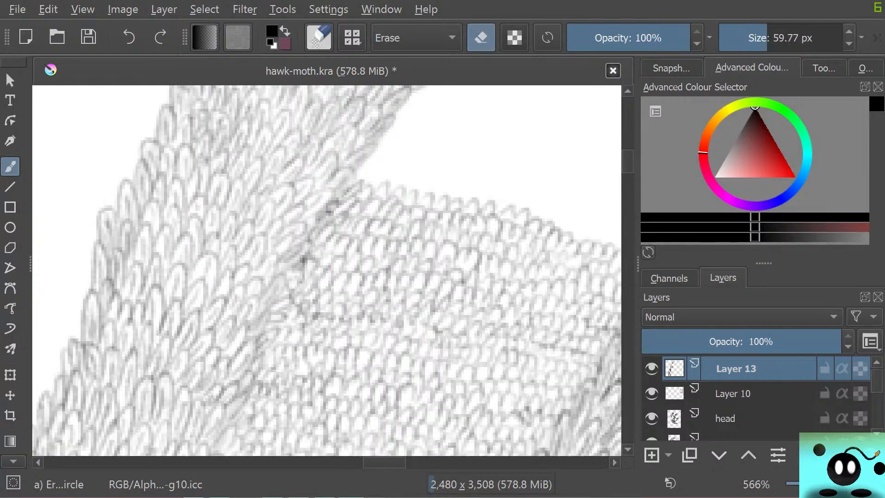
pyautogui.click(319, 37)
pyautogui.click(140, 107)
pyautogui.click(85, 186)
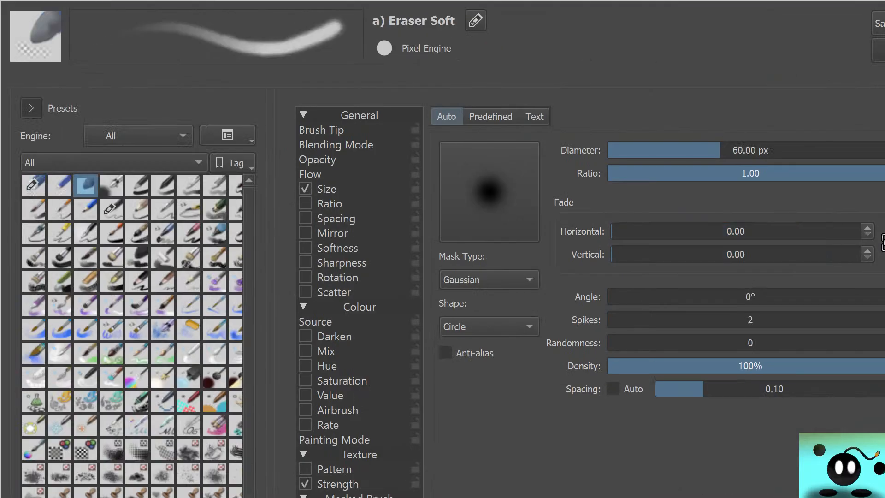
pyautogui.press('Escape')
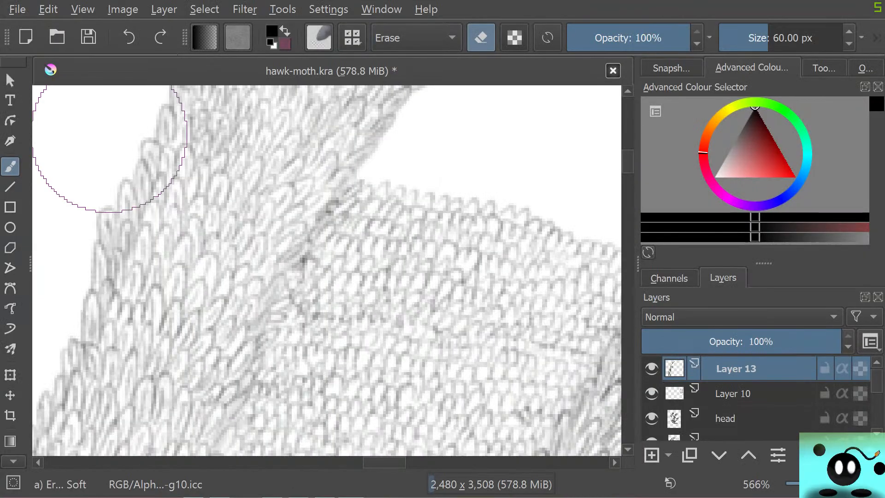
# Step: Set the soft eraser to 2.92 px and lighten the dark marks at the joint between the long band and small feather rows
pyautogui.moveTo(749, 38); pyautogui.dragTo(736, 38)
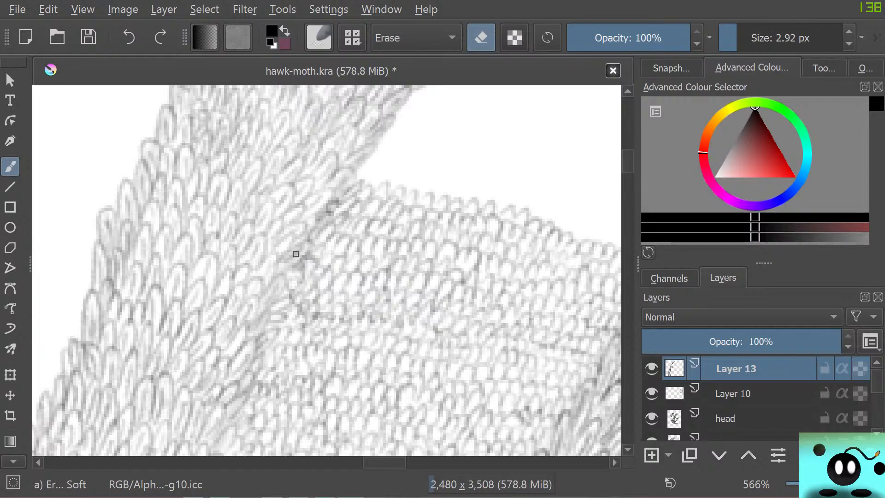
pyautogui.moveTo(309, 252); pyautogui.dragTo(302, 263)
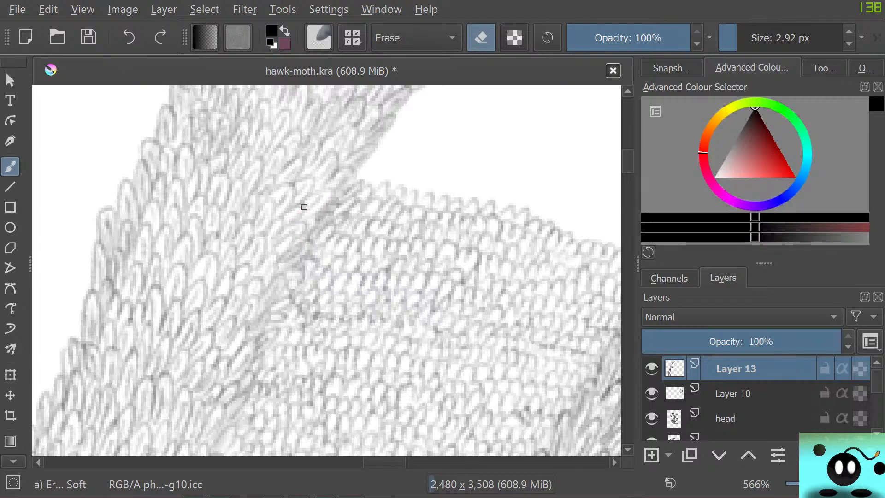
pyautogui.press('/')
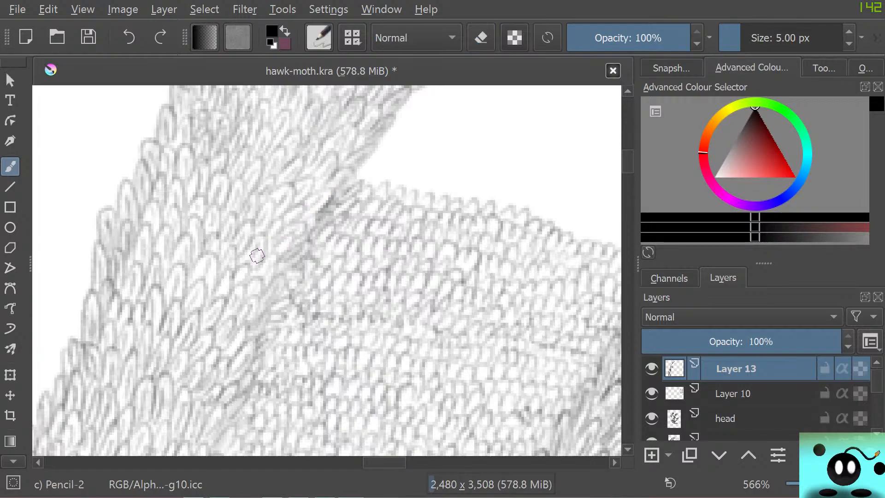
pyautogui.press('/')
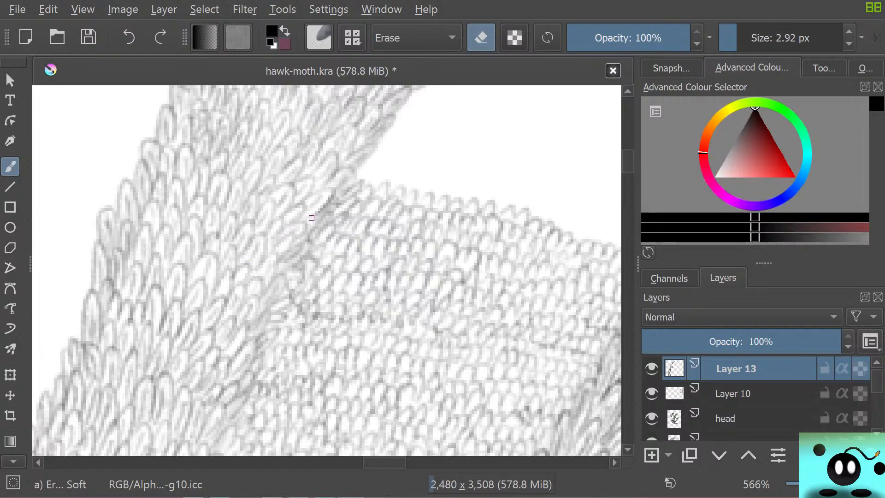
pyautogui.moveTo(313, 222); pyautogui.dragTo(317, 218)
# Step: Touch up the feather edges along the same joint, alternating the 5 px Pencil-2 preset with the soft eraser
pyautogui.press('e')
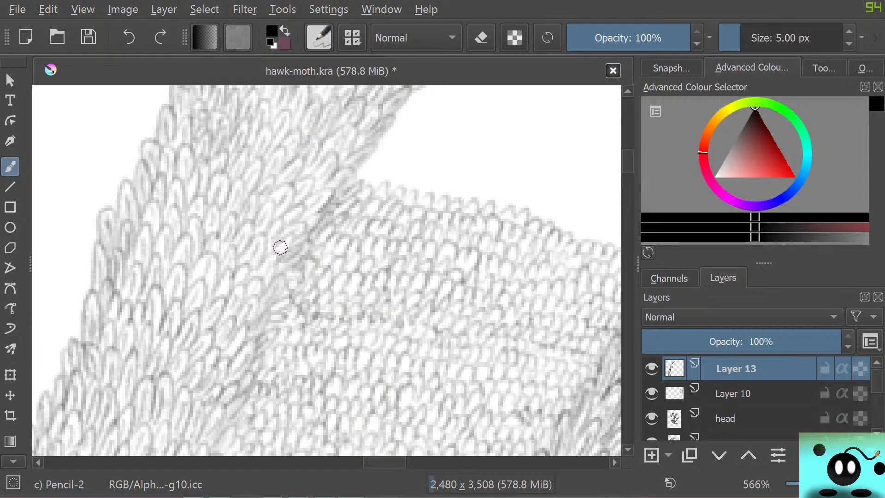
pyautogui.press('e')
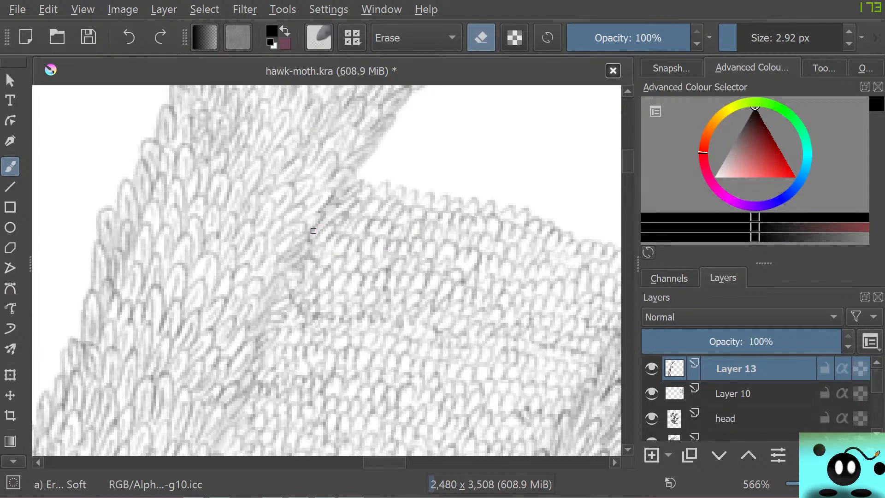
pyautogui.press('/')
pyautogui.rightClick(318, 230)
pyautogui.click(317, 230)
pyautogui.rightClick(325, 225)
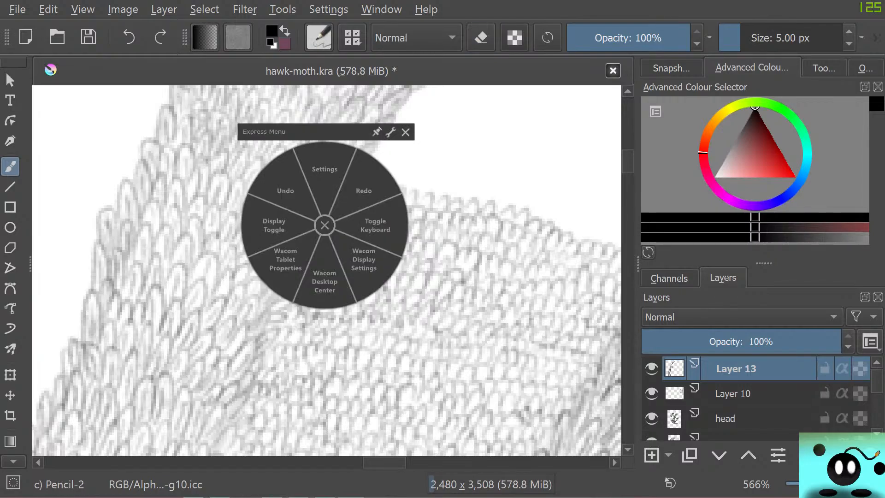
pyautogui.click(324, 225)
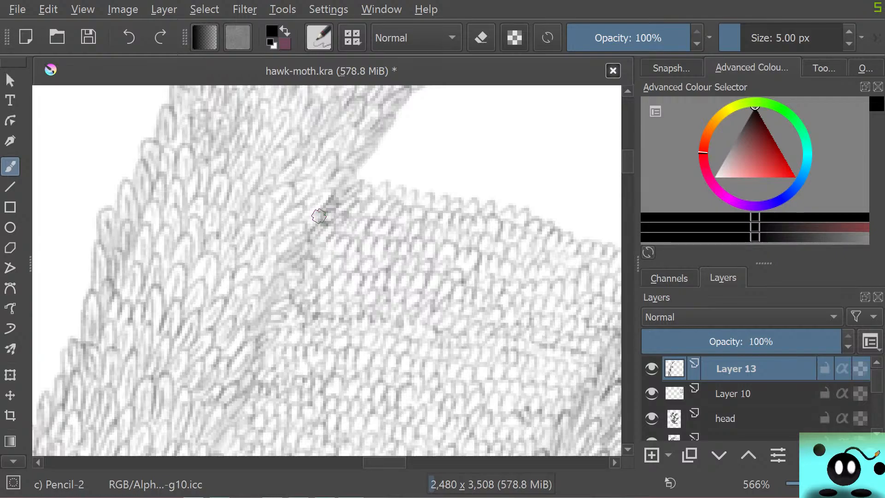
# Step: Check the feathered wing in the overall drawing and save the hawk-moth file
pyautogui.scroll(-2, 426, 228)
pyautogui.scroll(-6, 426, 222)
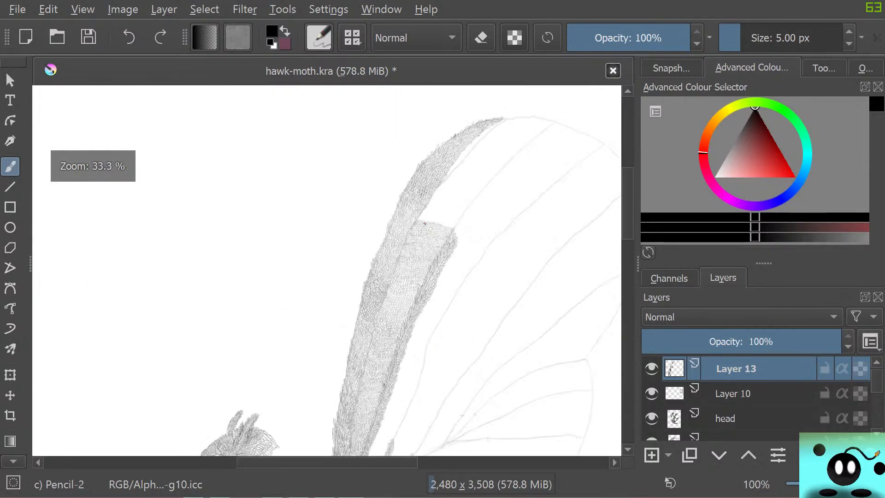
pyautogui.scroll(3, 386, 325)
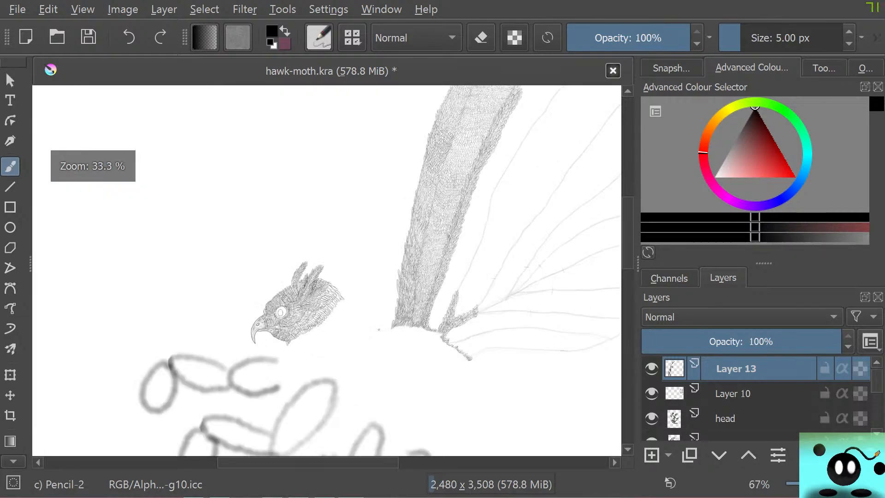
pyautogui.scroll(-1, 385, 325)
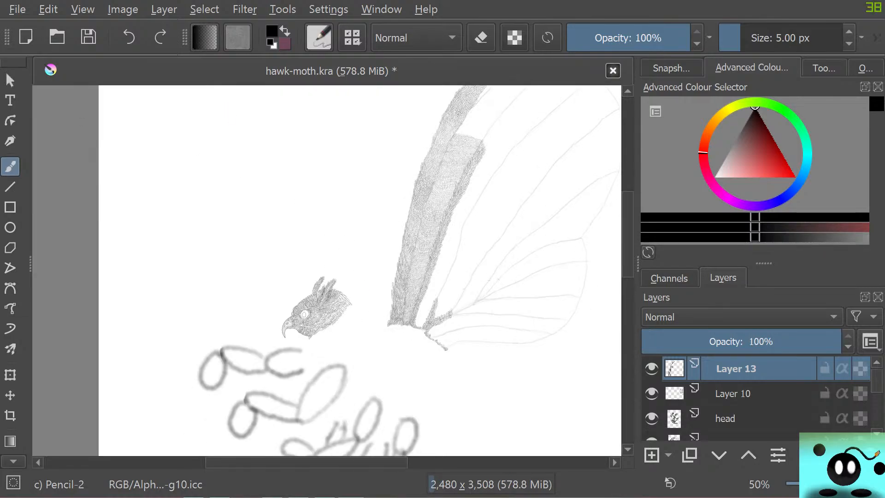
pyautogui.hotkey('ctrl', 's')
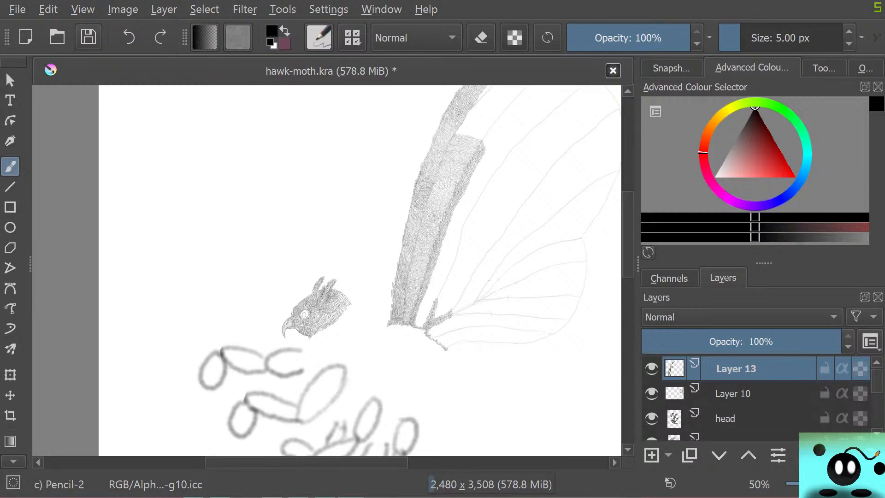